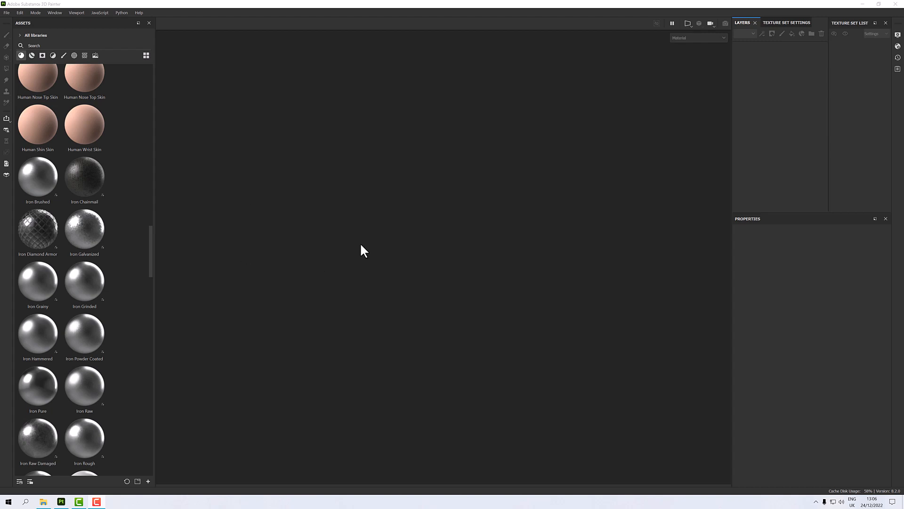
# Create a new project from G9 Dress.obj using the PBR UDIM template, 2048 resolution and the UV Tile workflow
pyautogui.click(7, 13)
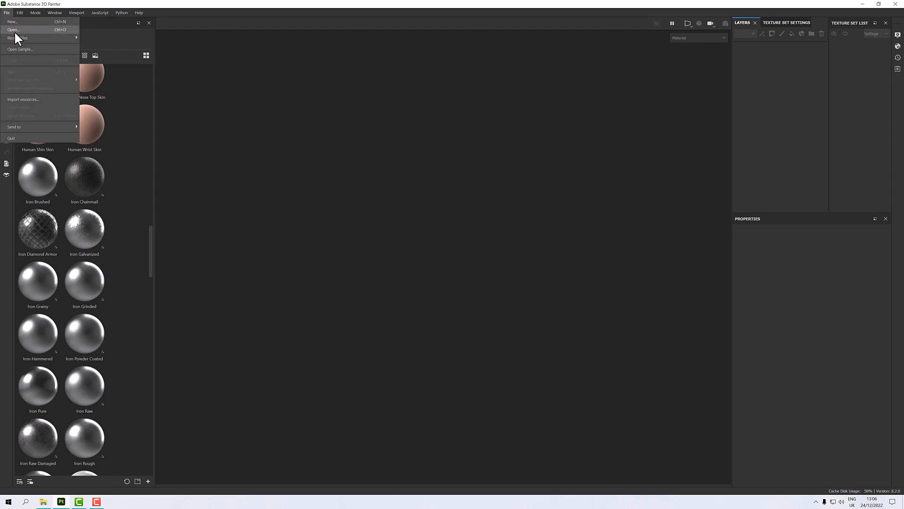
pyautogui.click(23, 22)
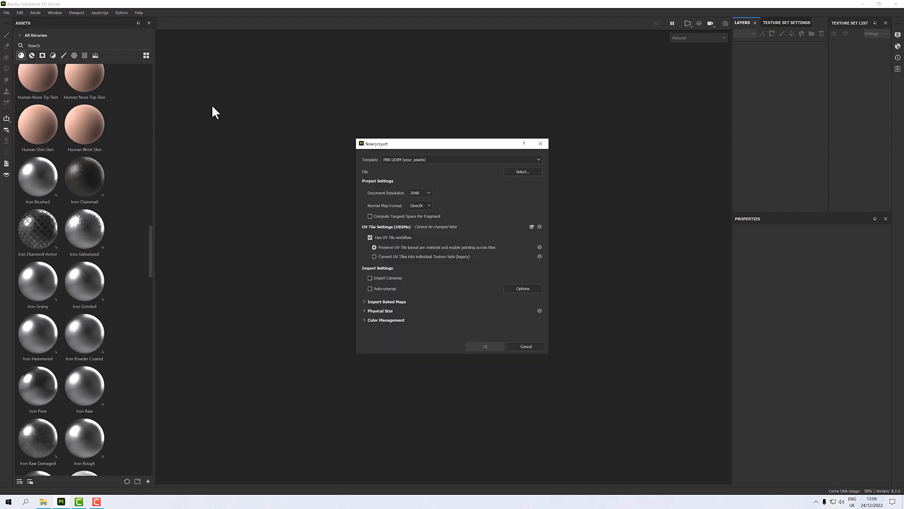
pyautogui.click(510, 171)
pyautogui.doubleClick(508, 189)
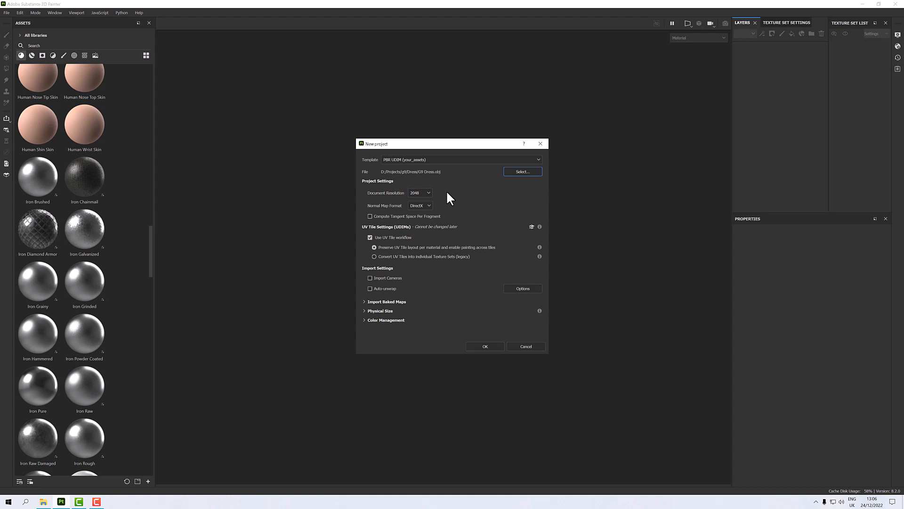
pyautogui.click(484, 346)
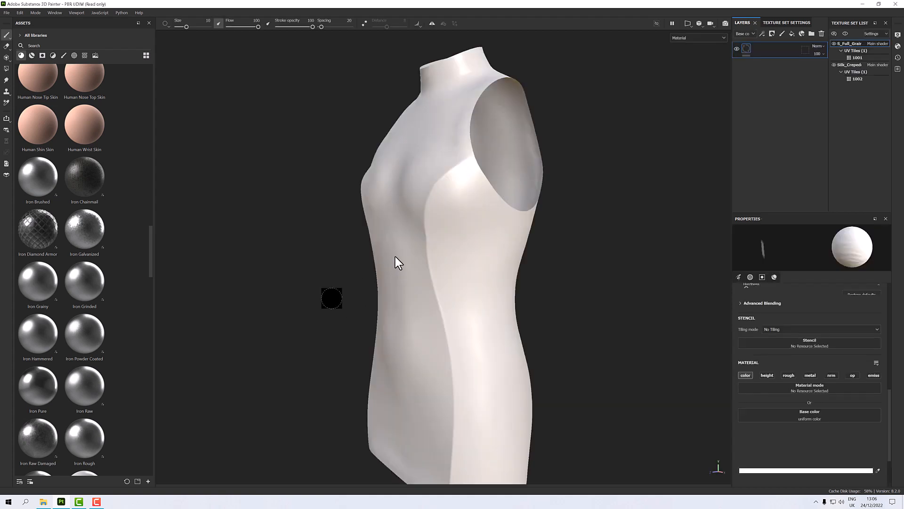
pyautogui.scroll(-3, 446, 291)
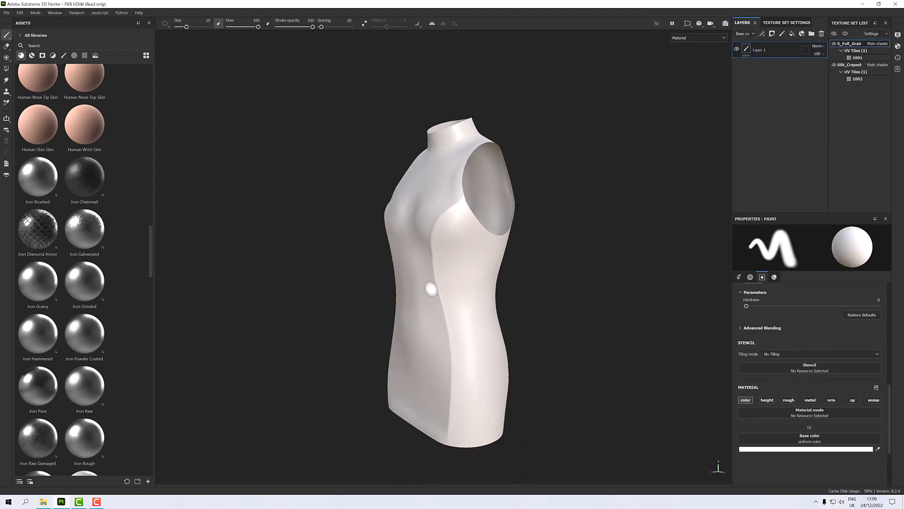
pyautogui.keyDown('alt'); pyautogui.moveTo(431, 289); pyautogui.dragTo(442, 250); pyautogui.keyUp('alt')
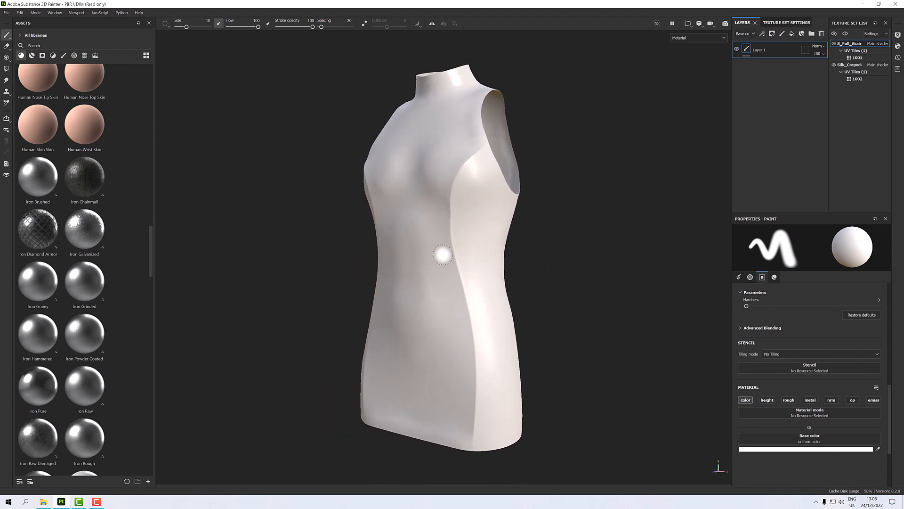
# Bring G9 Dress_normal_1001.png and G9 Dress_normal_1002.png from the Dress folder in as resources to import
pyautogui.click(42, 502)
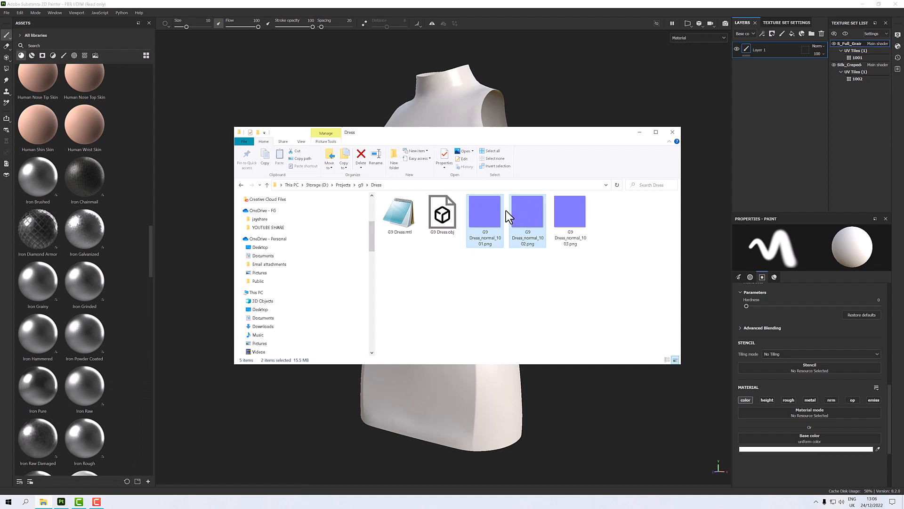
pyautogui.moveTo(485, 216); pyautogui.dragTo(126, 225)
pyautogui.click(634, 134)
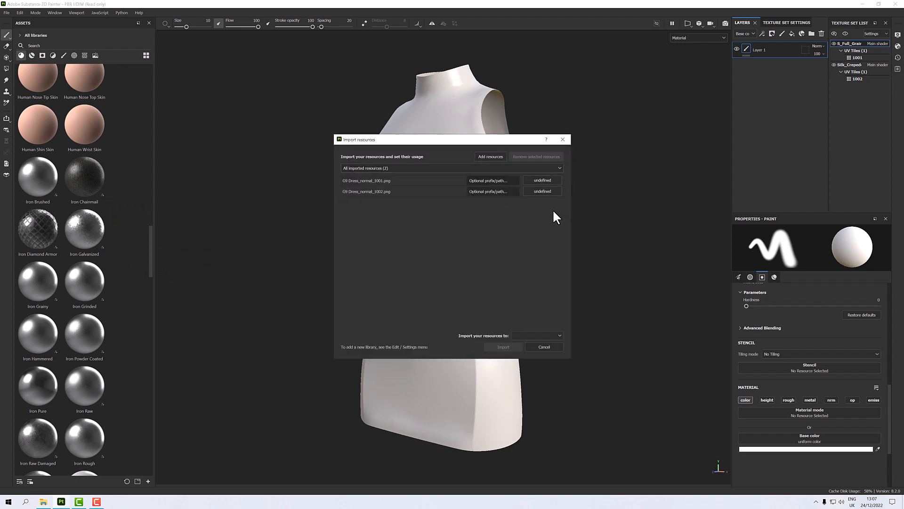
# Set the usage of both dress normal maps to texture and import them into the current session
pyautogui.moveTo(553, 211); pyautogui.dragTo(536, 177)
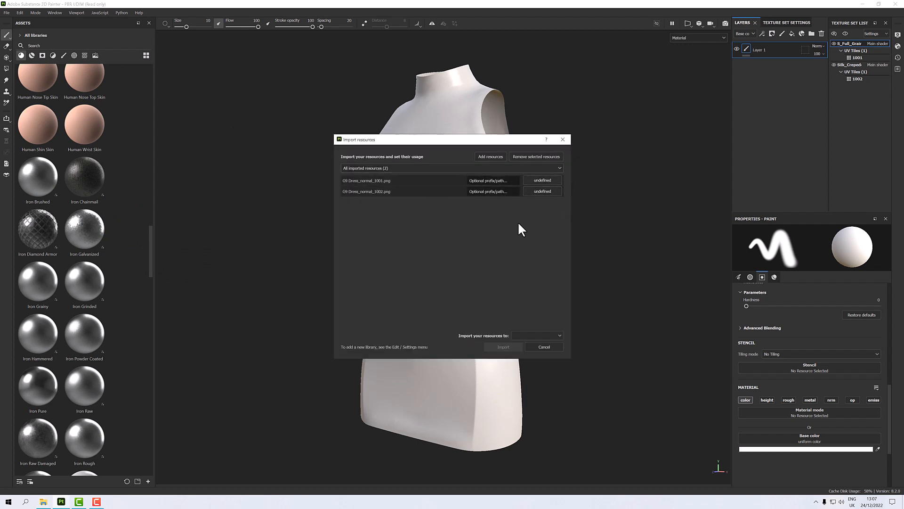
pyautogui.moveTo(542, 235); pyautogui.dragTo(540, 180)
pyautogui.click(541, 181)
pyautogui.click(556, 211)
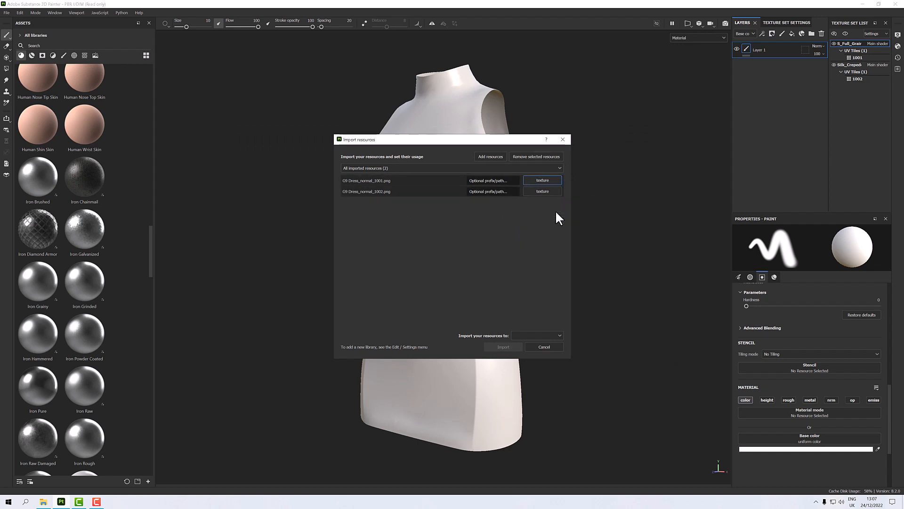
pyautogui.click(525, 335)
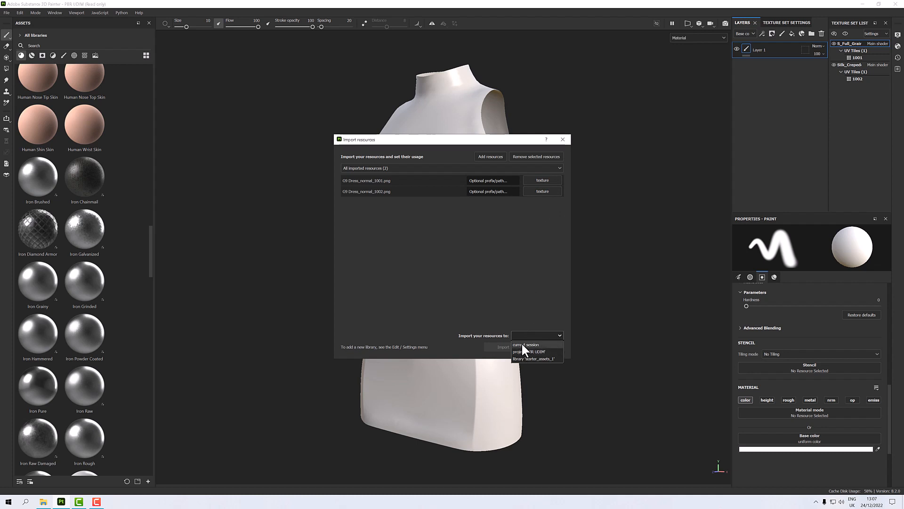
pyautogui.click(522, 342)
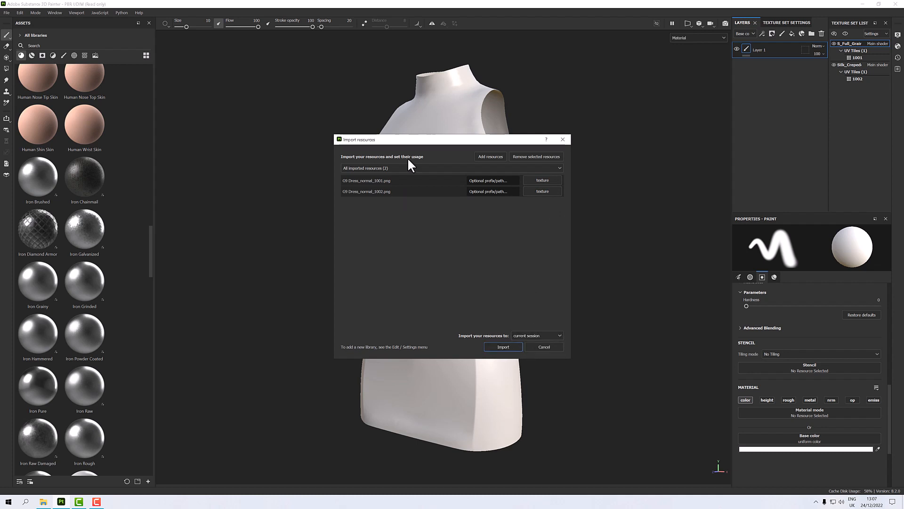
pyautogui.click(502, 346)
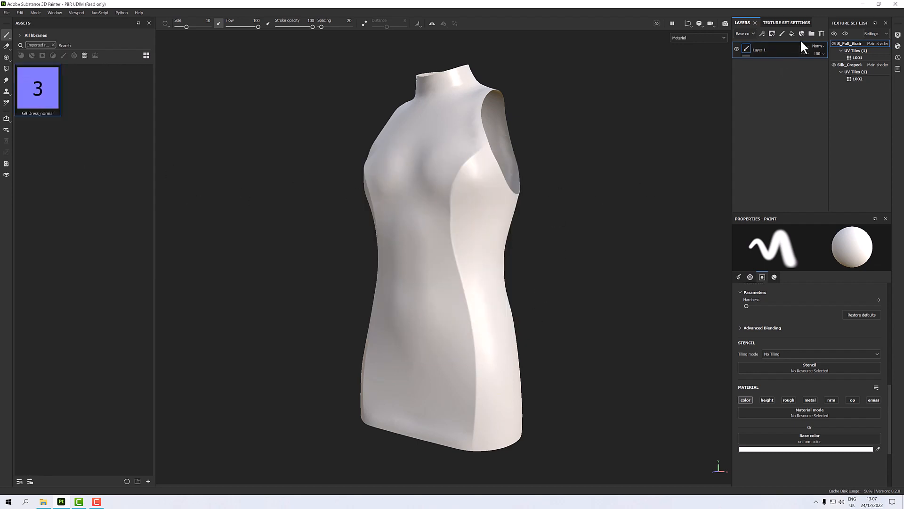
# Delete Layer 1 from the S_Full_Grain texture set and show the 3D and 2D views side by side
pyautogui.click(821, 33)
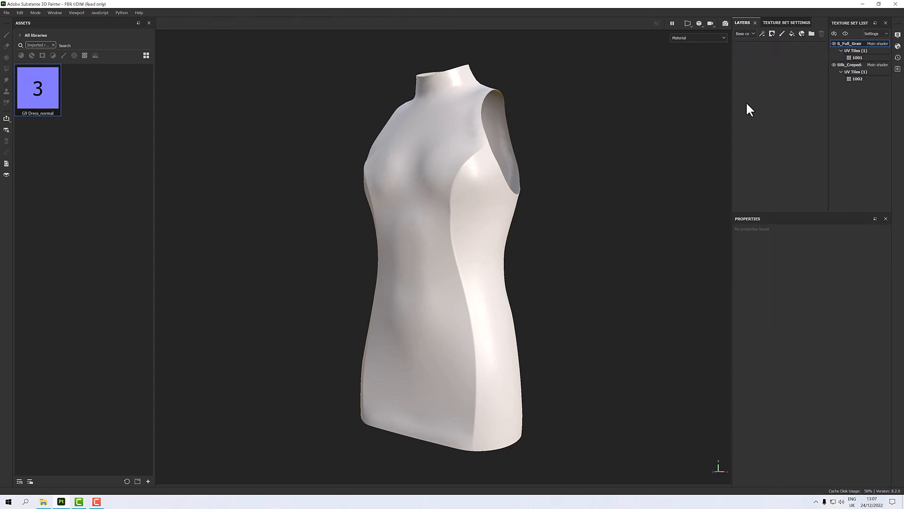
pyautogui.click(858, 64)
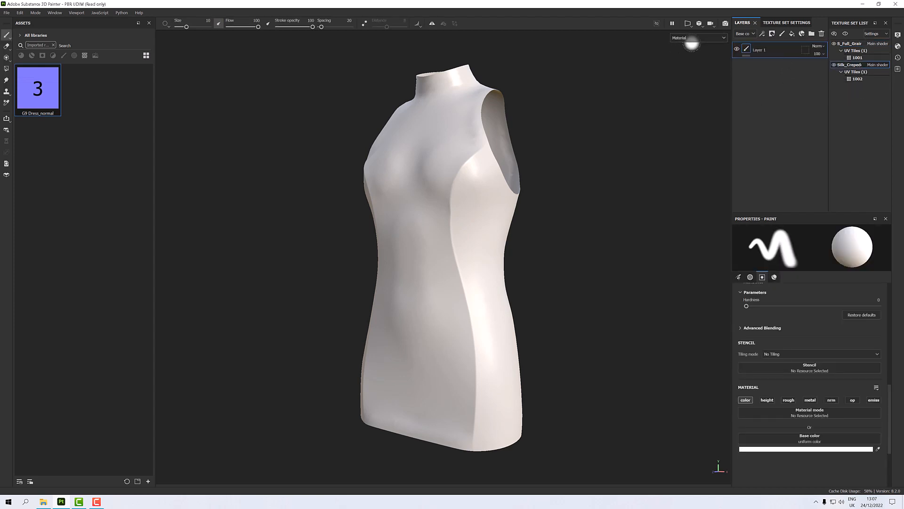
pyautogui.click(687, 23)
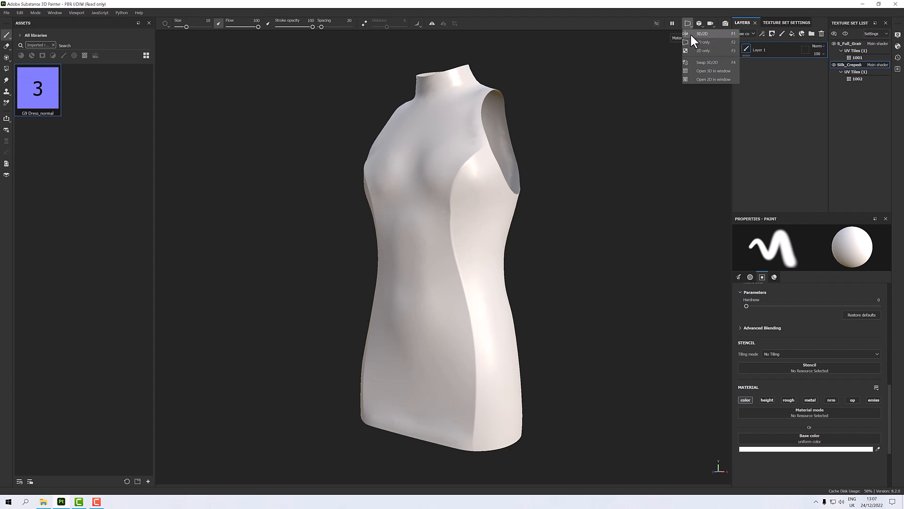
pyautogui.click(690, 33)
pyautogui.scroll(-4, 653, 211)
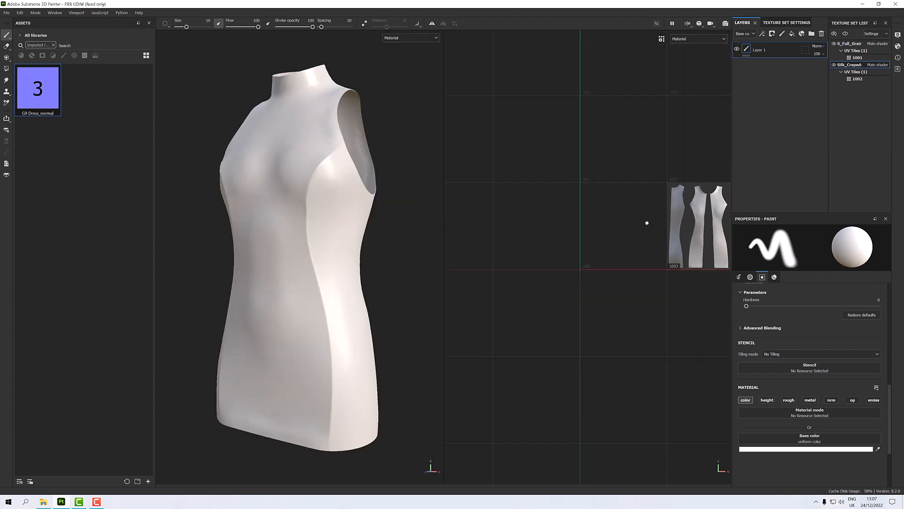
pyautogui.scroll(-2, 631, 238)
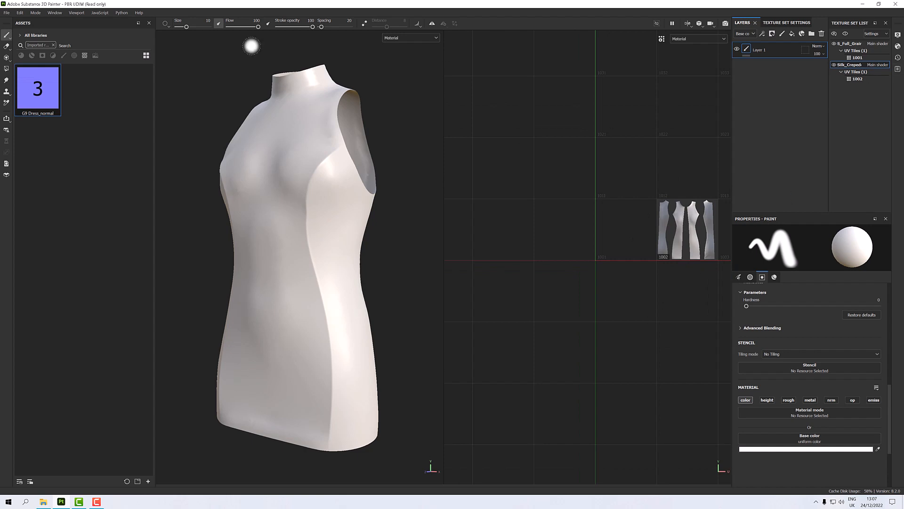
# Add a fill layer to the S_Full_Grain texture set with only the normal channel active and assign G9 Dress_normal to it
pyautogui.click(844, 43)
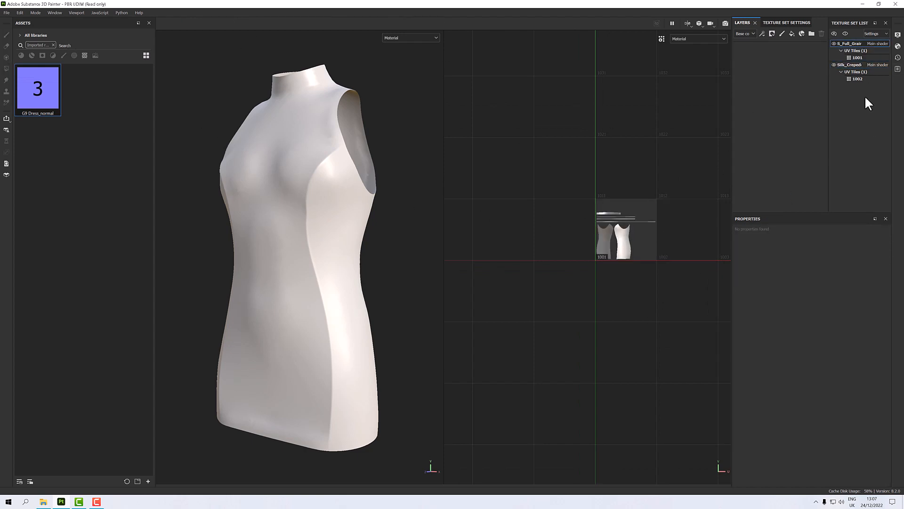
pyautogui.click(792, 33)
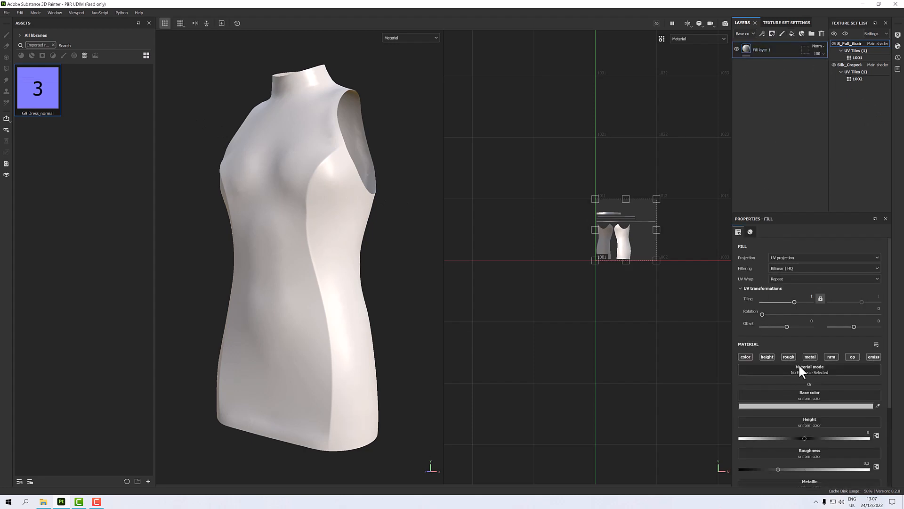
pyautogui.click(831, 357)
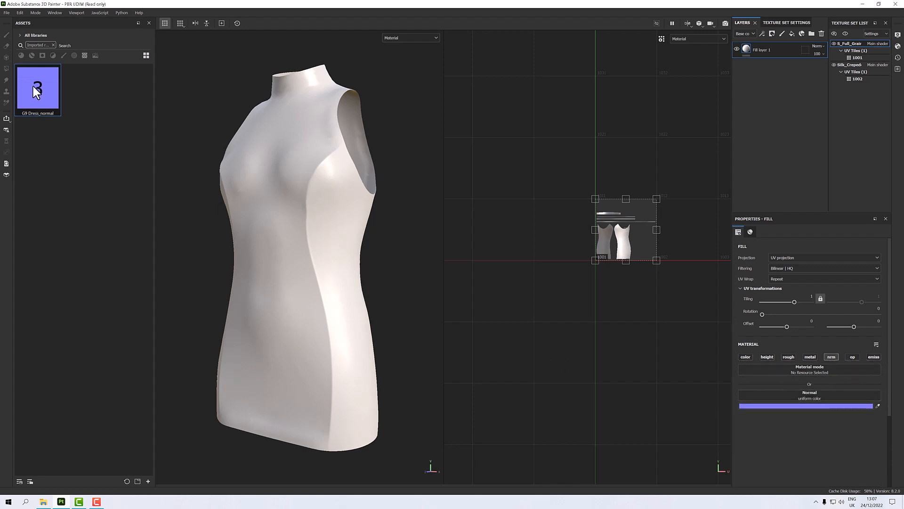
pyautogui.moveTo(33, 86); pyautogui.dragTo(785, 398)
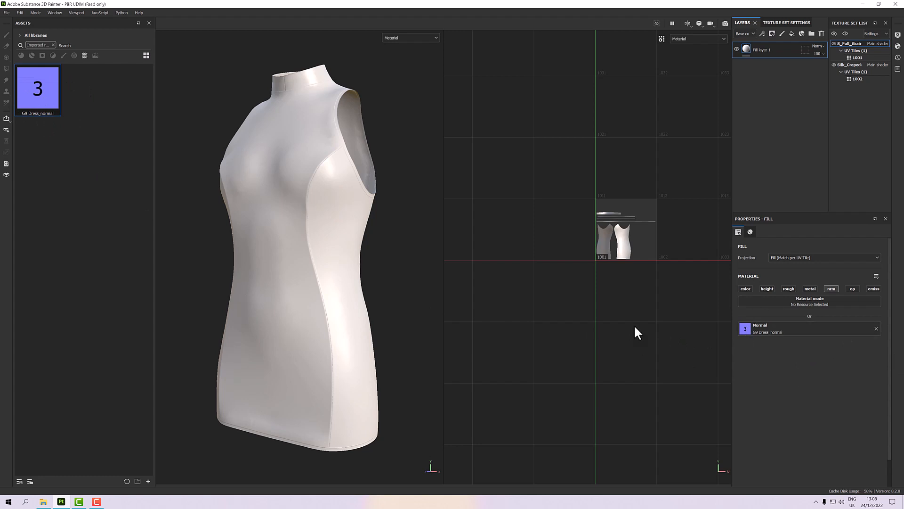
pyautogui.scroll(10, 326, 286)
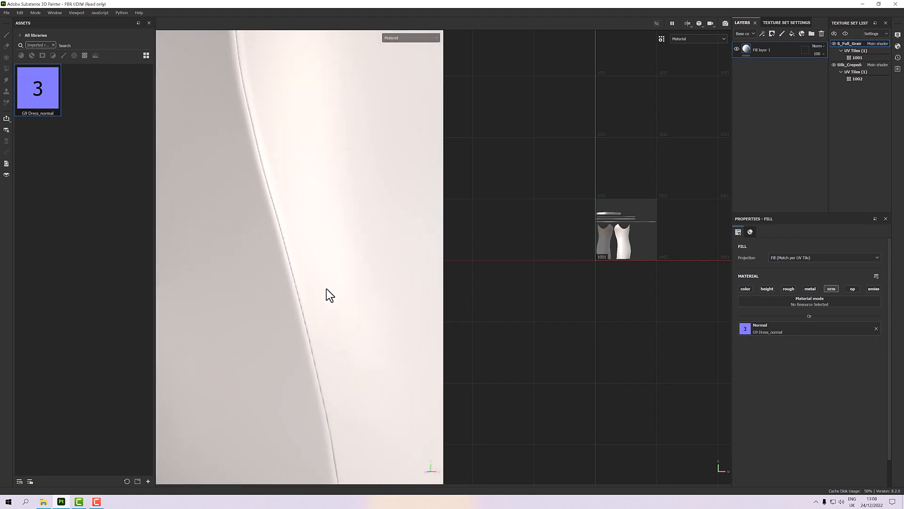
pyautogui.keyDown('alt'); pyautogui.moveTo(337, 317); pyautogui.dragTo(298, 299); pyautogui.keyUp('alt')
pyautogui.scroll(-5, 321, 301)
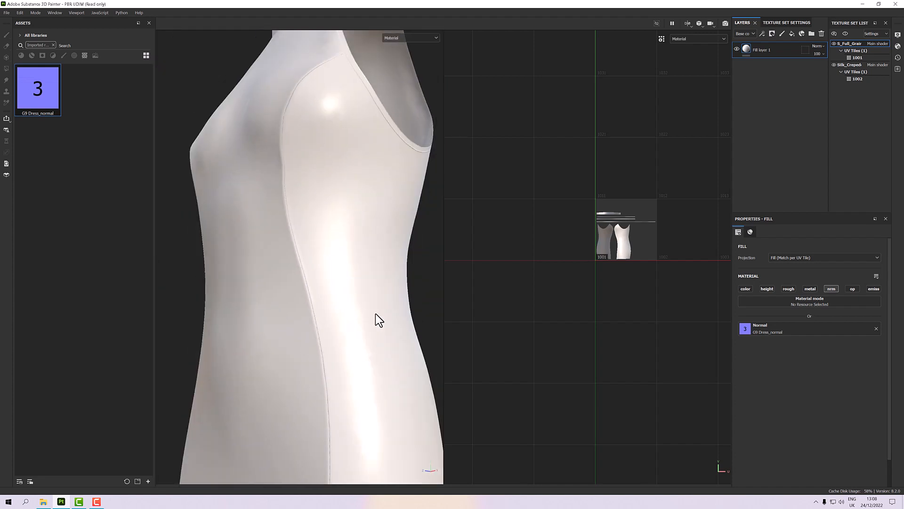
# Instantiate the normal map fill layer across texture sets to Silk_Crepede_Chine_FRONT_3541
pyautogui.rightClick(769, 46)
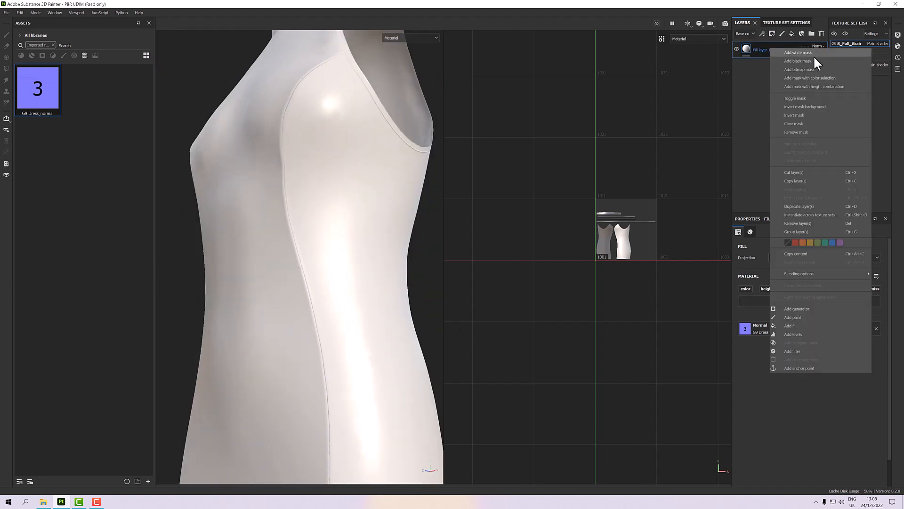
pyautogui.click(810, 214)
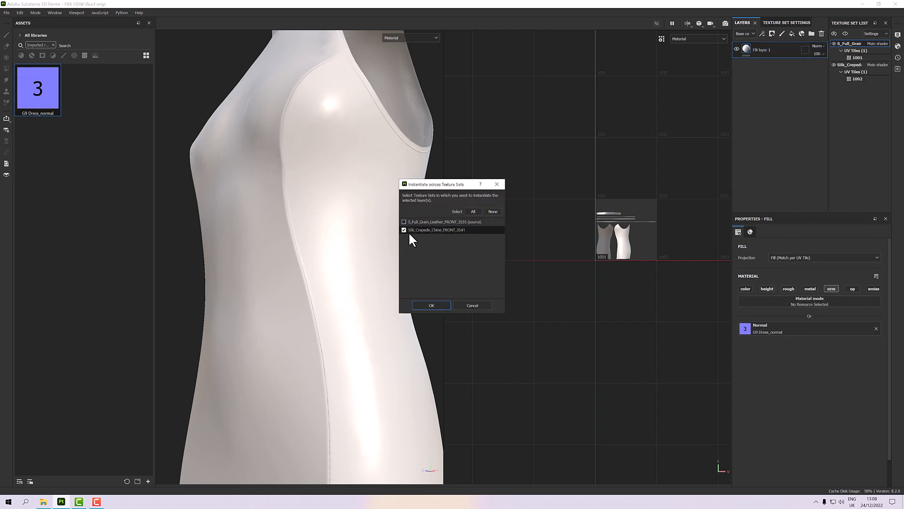
pyautogui.click(431, 305)
pyautogui.scroll(5, 308, 298)
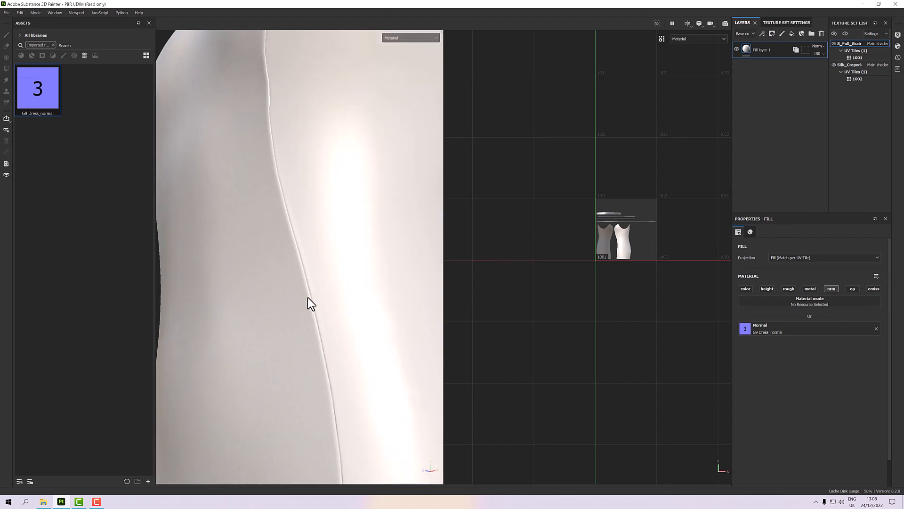
pyautogui.scroll(5, 307, 298)
pyautogui.keyDown('alt'); pyautogui.moveTo(311, 294); pyautogui.dragTo(339, 257); pyautogui.keyUp('alt')
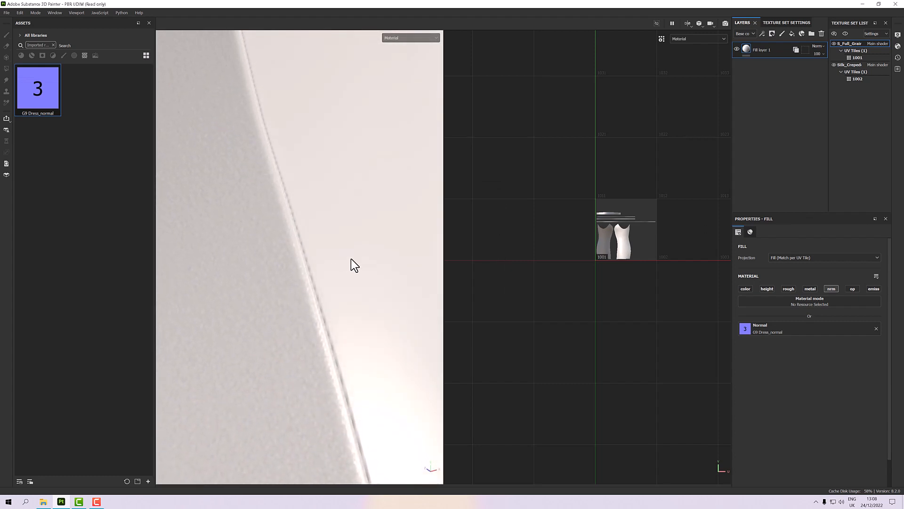
# Delete the empty paint layer, Layer 1, from the Silk_Crepede texture set, keeping the fill layer instance
pyautogui.click(860, 66)
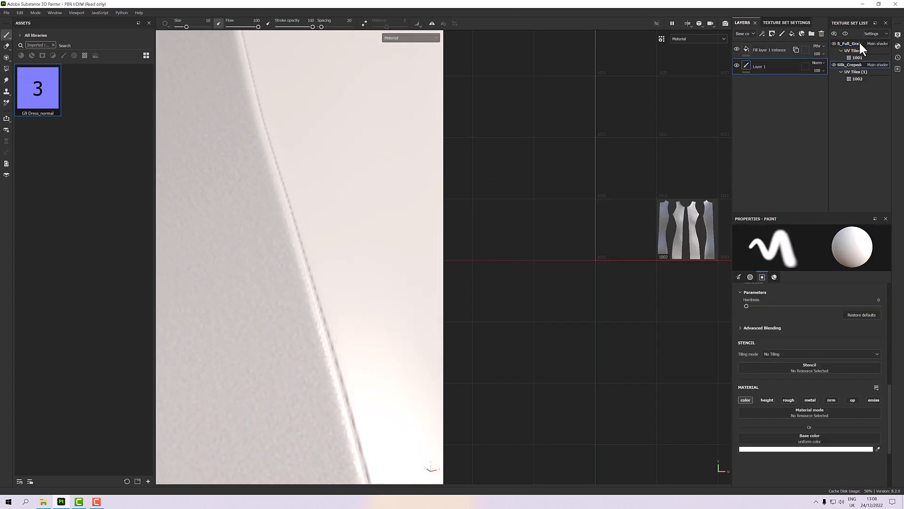
pyautogui.click(859, 42)
pyautogui.click(857, 65)
pyautogui.click(761, 49)
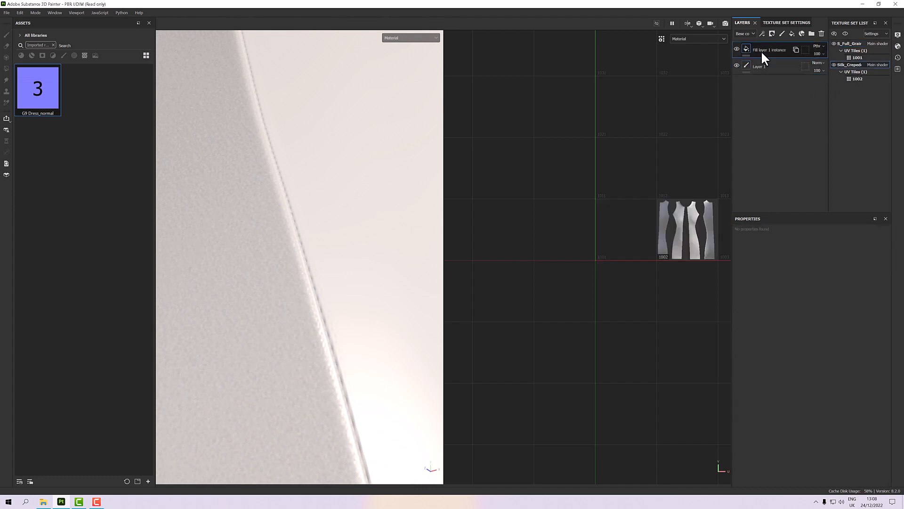
pyautogui.click(796, 66)
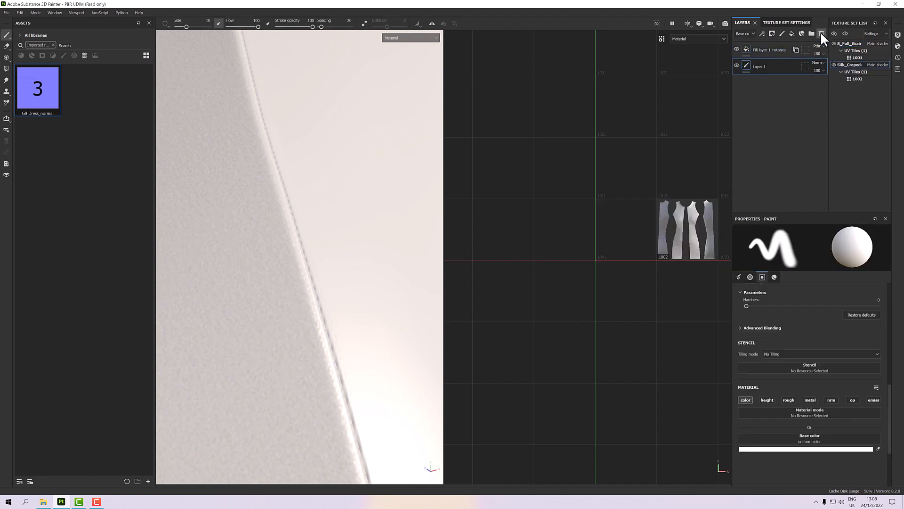
pyautogui.click(822, 33)
# Examine the seam detail on the dress and the UV layout of the S_Full_Grain texture set
pyautogui.scroll(-10, 335, 235)
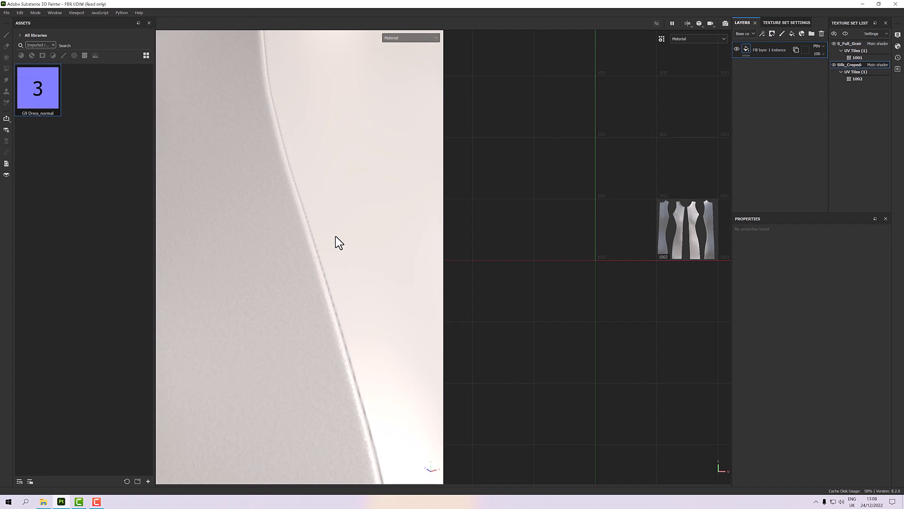
pyautogui.keyDown('alt'); pyautogui.moveTo(335, 238); pyautogui.dragTo(315, 239); pyautogui.keyUp('alt')
pyautogui.scroll(3, 335, 198)
pyautogui.keyDown('alt'); pyautogui.moveTo(335, 198); pyautogui.dragTo(369, 227); pyautogui.keyUp('alt')
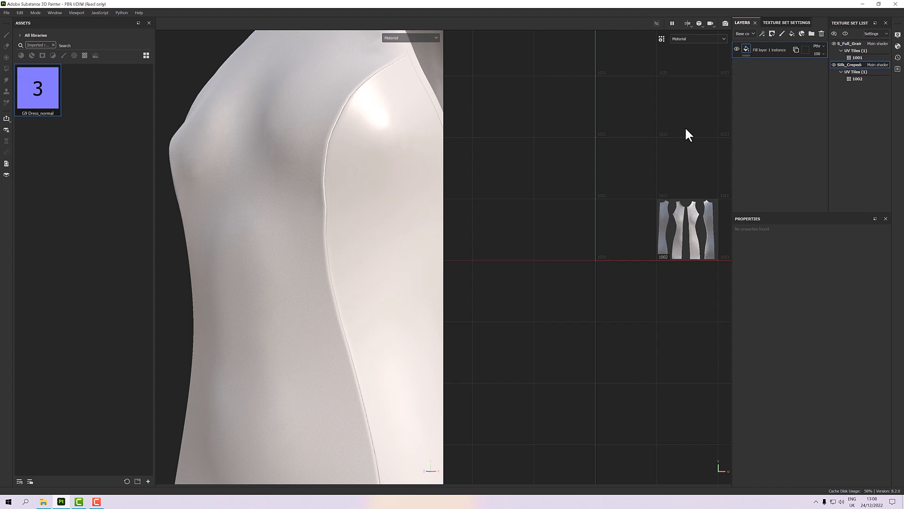
pyautogui.click(847, 43)
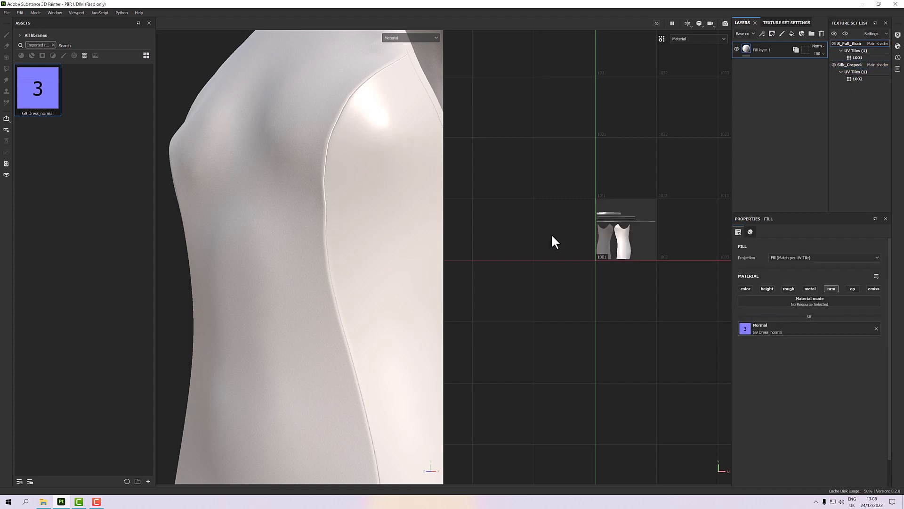
pyautogui.scroll(3, 631, 272)
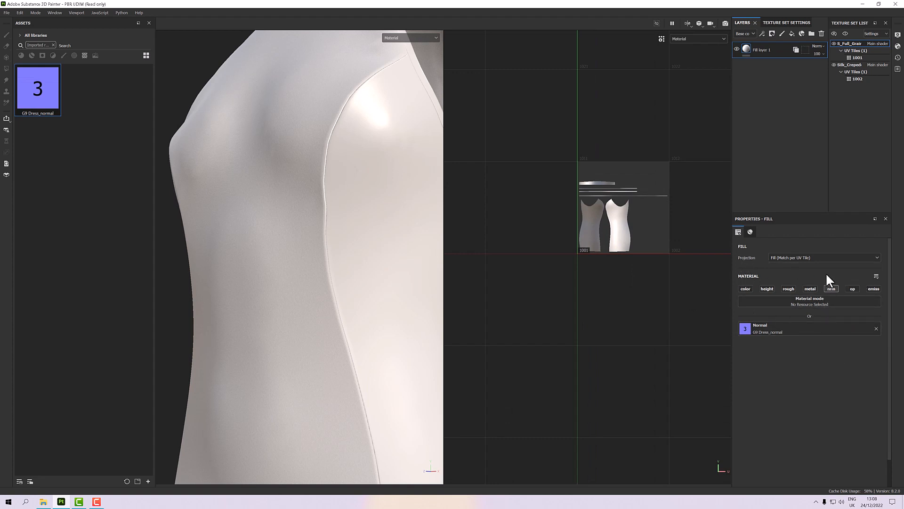
# Set the output color space of the fill layer's normal map to OpenGL normal
pyautogui.click(875, 277)
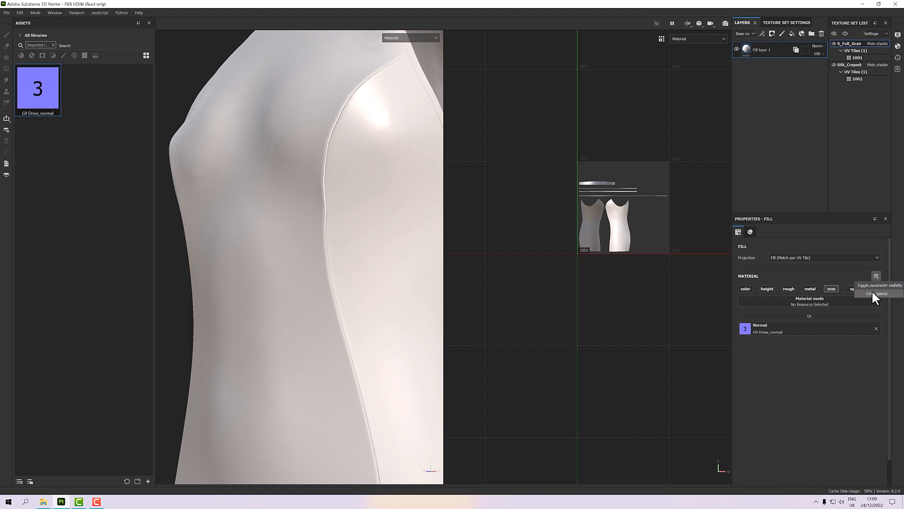
pyautogui.click(872, 293)
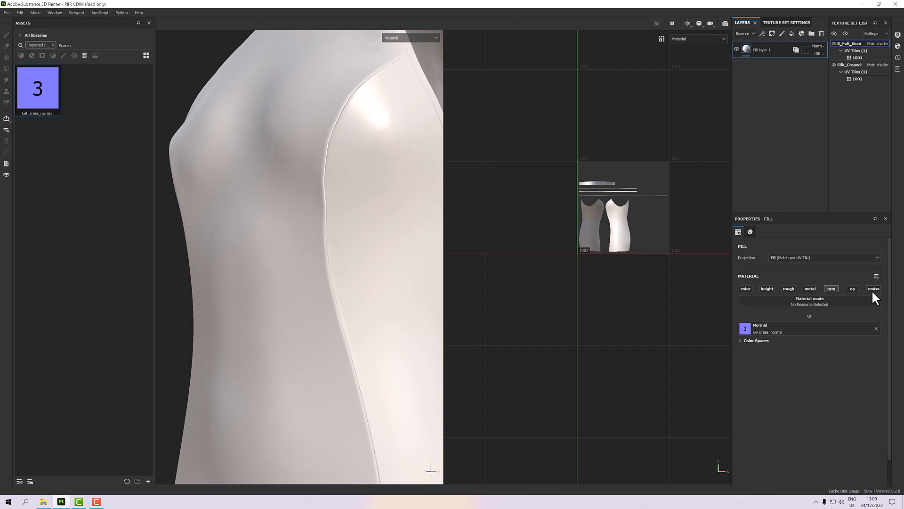
pyautogui.click(751, 340)
pyautogui.click(783, 356)
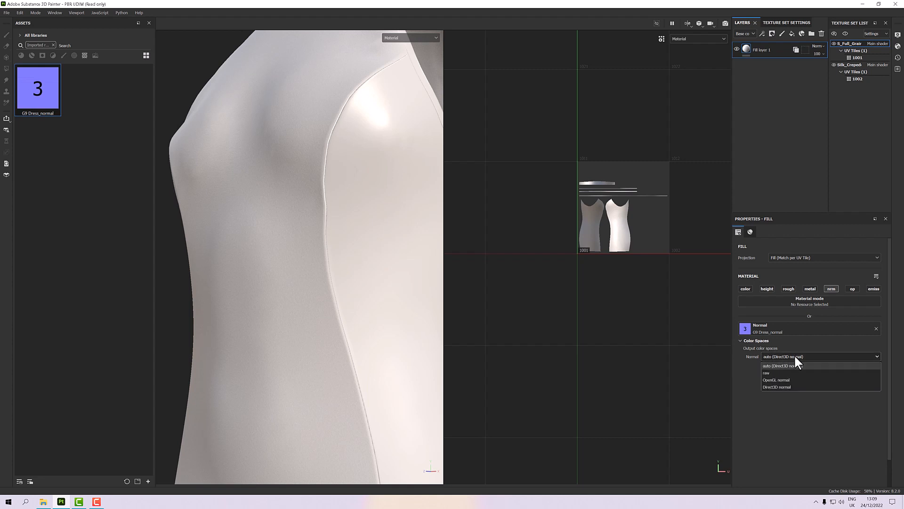
pyautogui.click(781, 381)
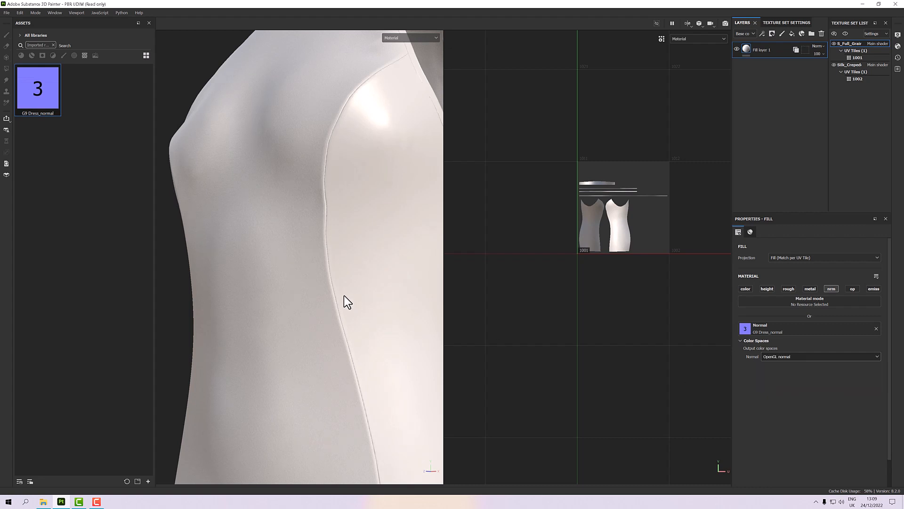
# Examine the neckline, armhole and side seams of the dress up close with the OpenGL normal setting
pyautogui.scroll(6, 344, 295)
pyautogui.keyDown('alt'); pyautogui.moveTo(369, 265); pyautogui.dragTo(370, 316); pyautogui.keyUp('alt')
pyautogui.scroll(-6, 323, 276)
pyautogui.scroll(-4, 323, 277)
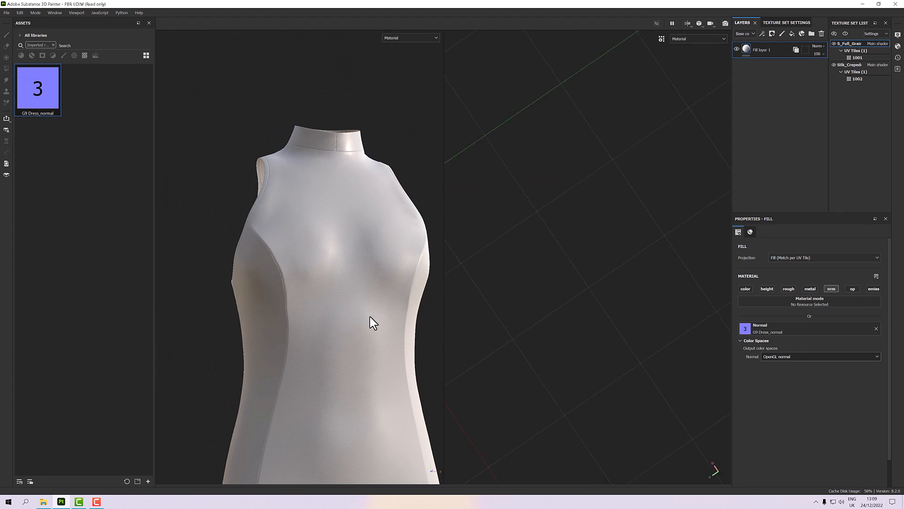
pyautogui.press('f')
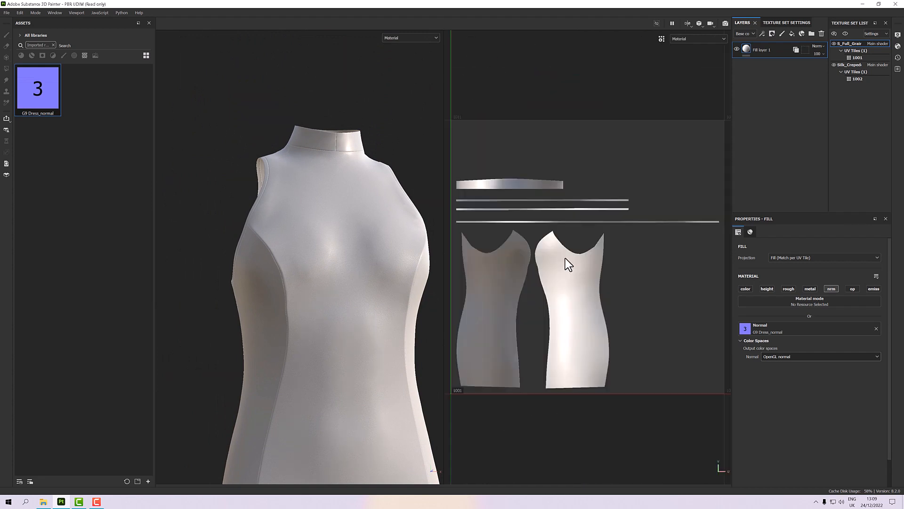
pyautogui.scroll(5, 377, 252)
pyautogui.keyDown('alt'); pyautogui.moveTo(377, 253); pyautogui.dragTo(368, 229); pyautogui.keyUp('alt')
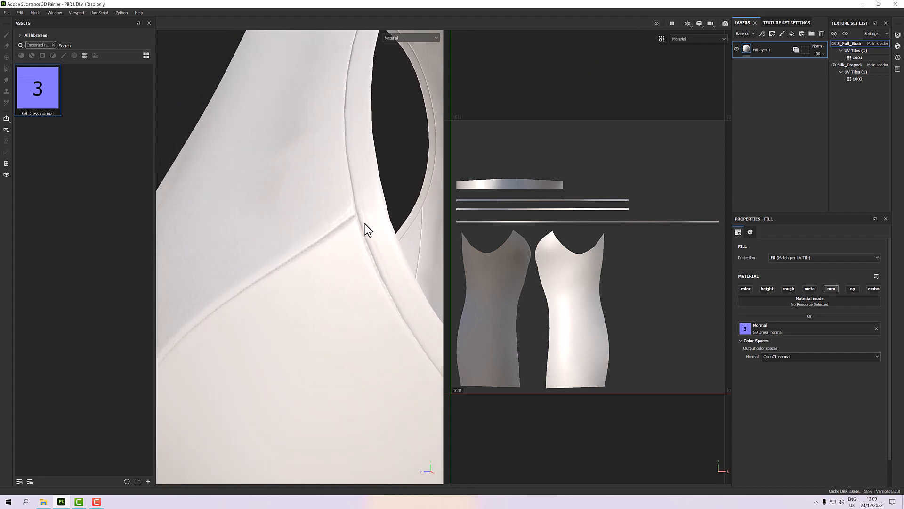
pyautogui.scroll(-2, 356, 249)
pyautogui.scroll(-4, 356, 253)
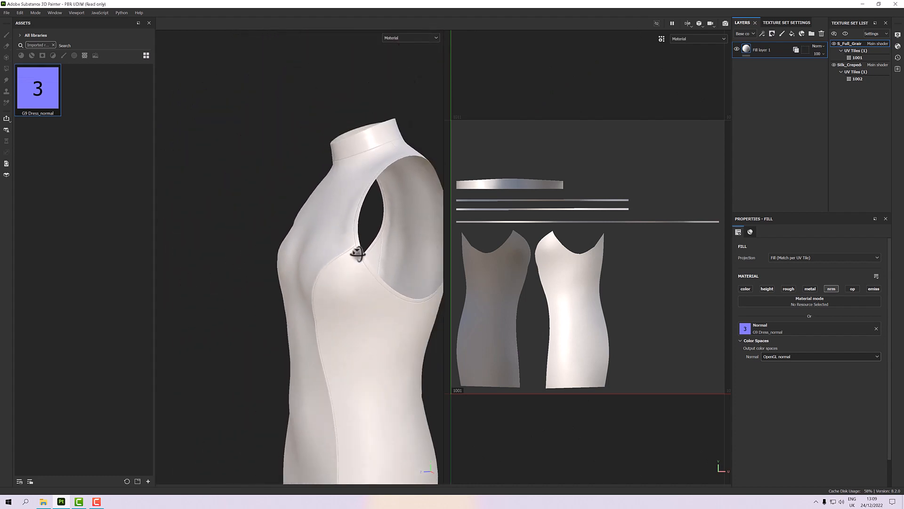
# Inspect the whole dress from several angles and check the UV layout of the Silk_Crepede texture set
pyautogui.keyDown('alt'); pyautogui.moveTo(359, 254); pyautogui.dragTo(426, 238); pyautogui.keyUp('alt')
pyautogui.keyDown('alt'); pyautogui.moveTo(369, 248); pyautogui.dragTo(372, 227, button='middle'); pyautogui.keyUp('alt')
pyautogui.keyDown('alt'); pyautogui.moveTo(372, 227); pyautogui.dragTo(439, 230); pyautogui.keyUp('alt')
pyautogui.scroll(-3, 400, 242)
pyautogui.keyDown('alt'); pyautogui.moveTo(392, 250); pyautogui.dragTo(380, 281); pyautogui.keyUp('alt')
pyautogui.scroll(2, 379, 276)
pyautogui.keyDown('alt'); pyautogui.moveTo(379, 276); pyautogui.dragTo(385, 239, button='middle'); pyautogui.keyUp('alt')
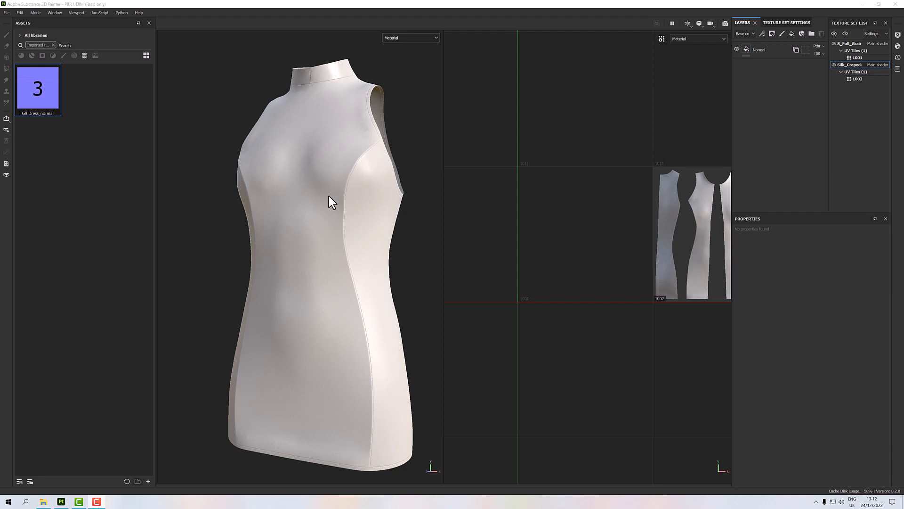
pyautogui.keyDown('alt'); pyautogui.moveTo(345, 240); pyautogui.dragTo(372, 238); pyautogui.keyUp('alt')
pyautogui.scroll(3, 372, 238)
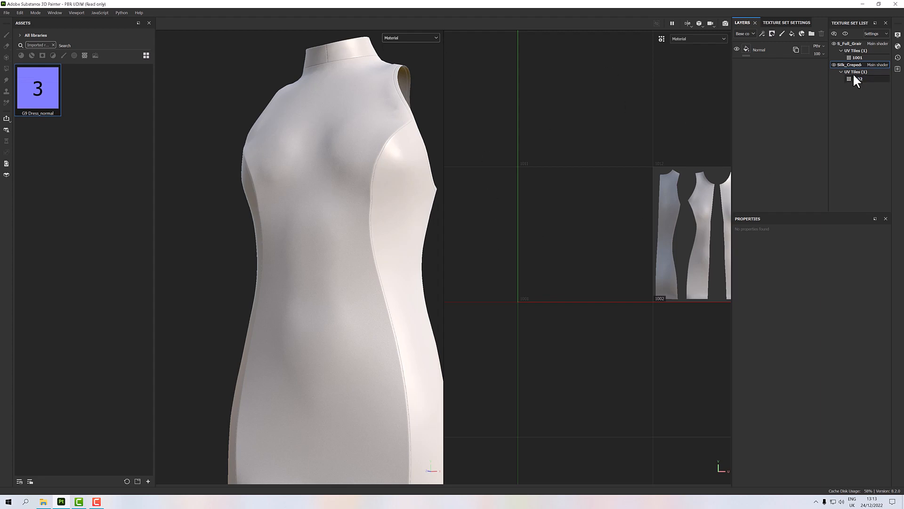
pyautogui.scroll(2, 654, 252)
pyautogui.scroll(-3, 655, 254)
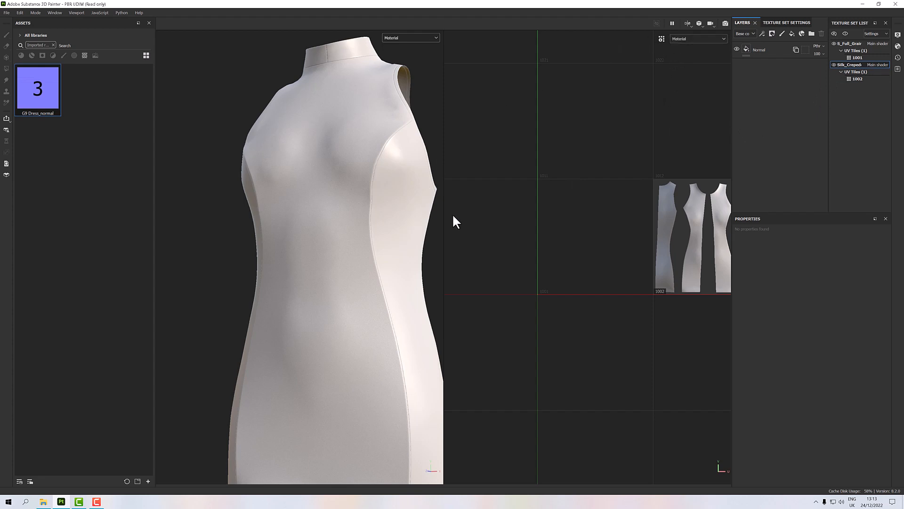
# Add a fill layer beneath the Normal layer in the Silk_Crepede texture set, with only the height channel active
pyautogui.click(754, 49)
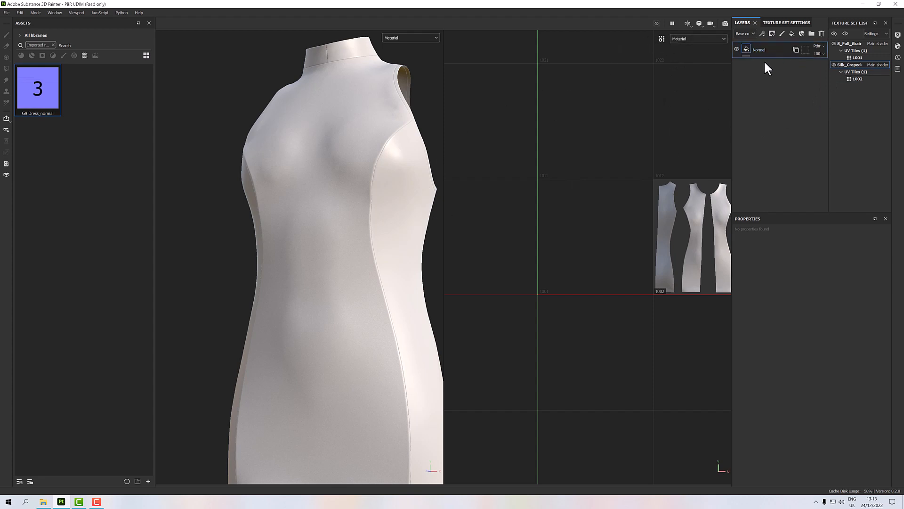
pyautogui.click(791, 34)
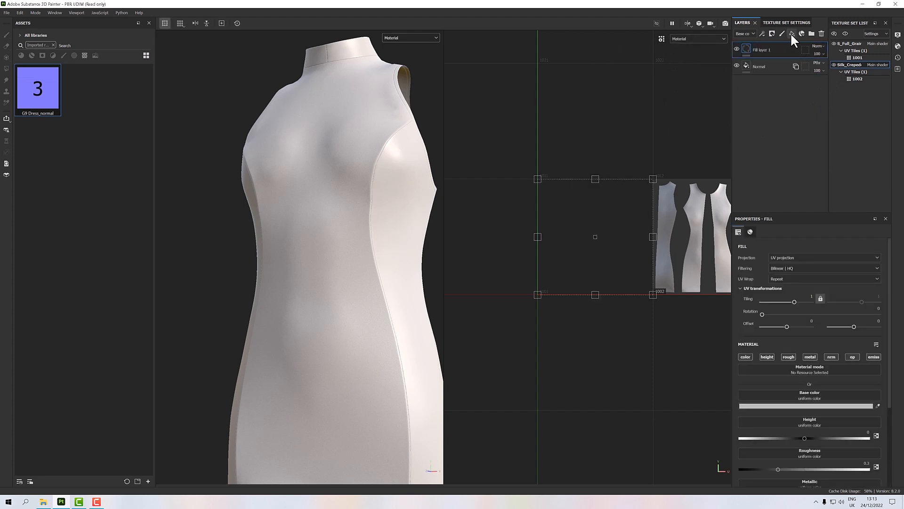
pyautogui.moveTo(778, 48); pyautogui.dragTo(776, 84)
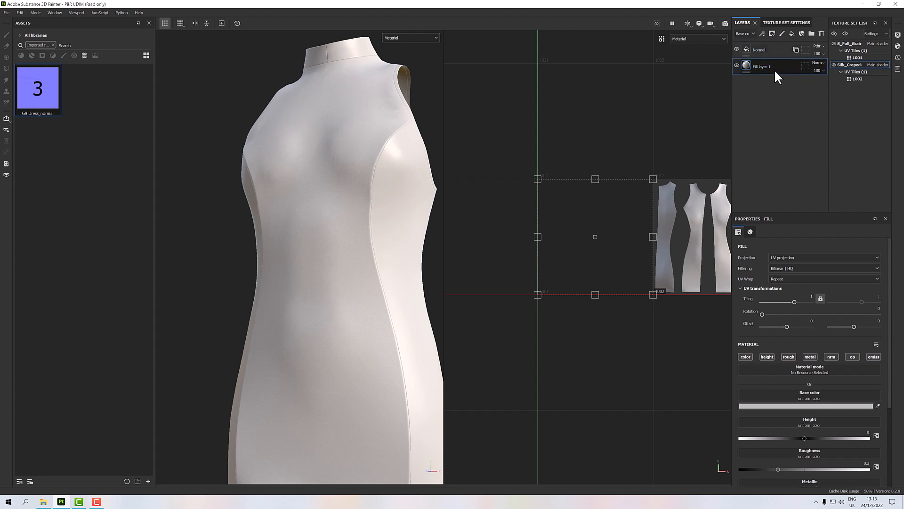
pyautogui.click(771, 355)
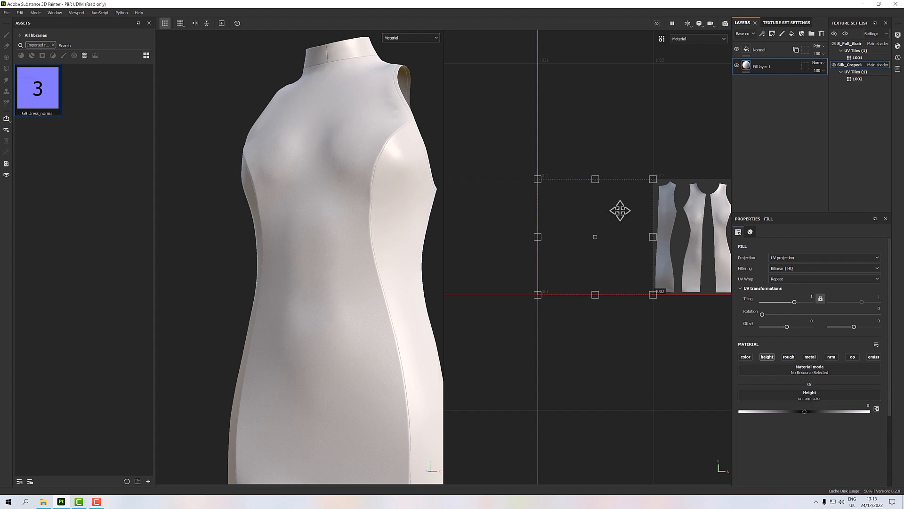
# Add a paint effect to Fill layer 1 and limit its brush material to the height channel
pyautogui.rightClick(747, 64)
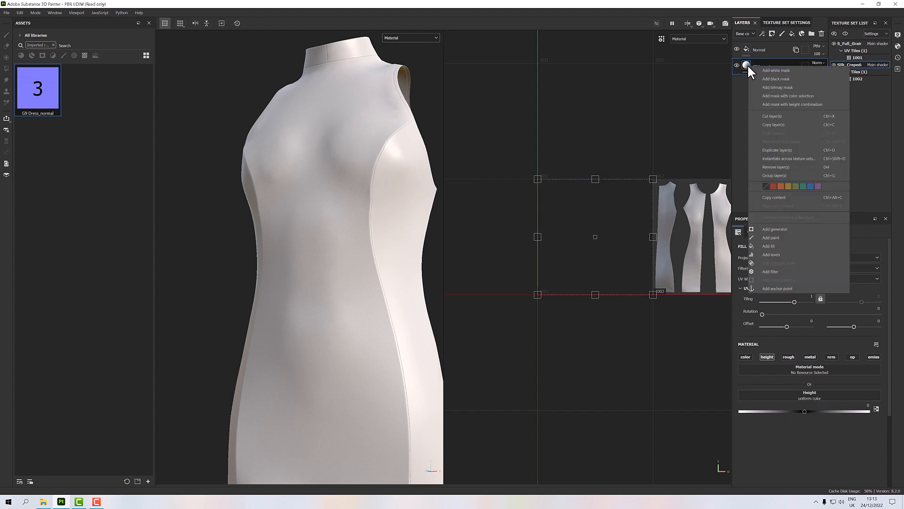
pyautogui.click(792, 238)
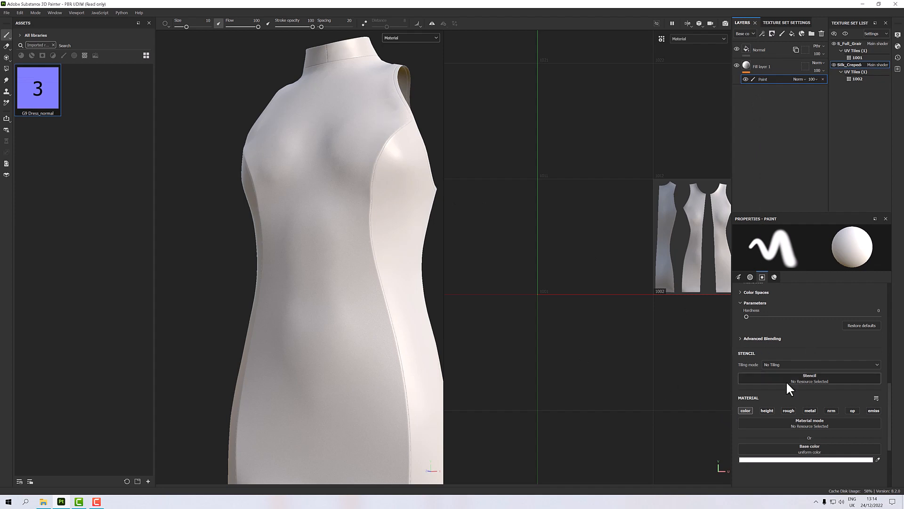
pyautogui.click(768, 410)
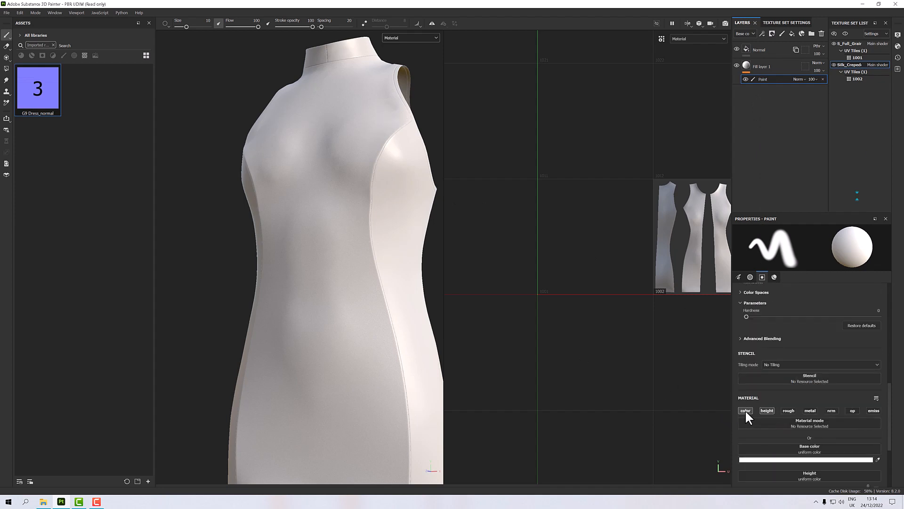
pyautogui.click(746, 410)
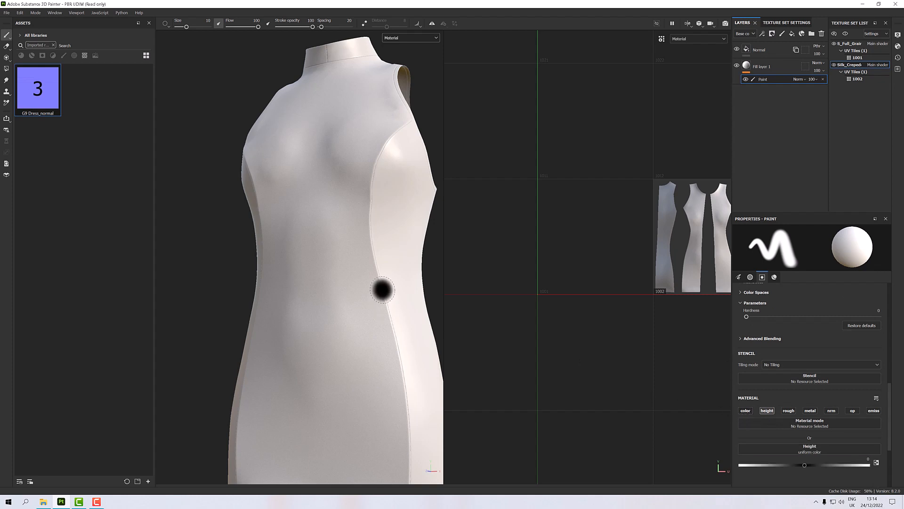
# Face the front of the dress and activate the Projection tool with only the height channel enabled
pyautogui.keyDown('alt'); pyautogui.moveTo(375, 297); pyautogui.dragTo(434, 287); pyautogui.keyUp('alt')
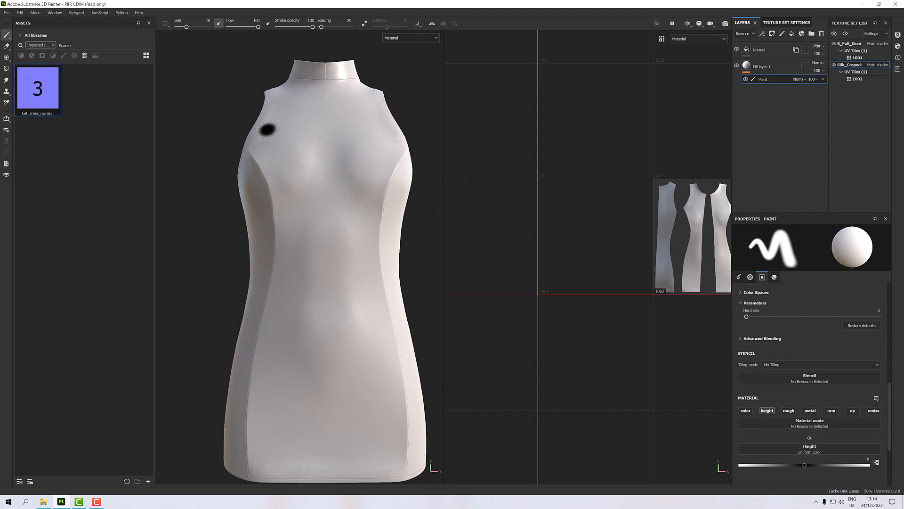
pyautogui.click(6, 69)
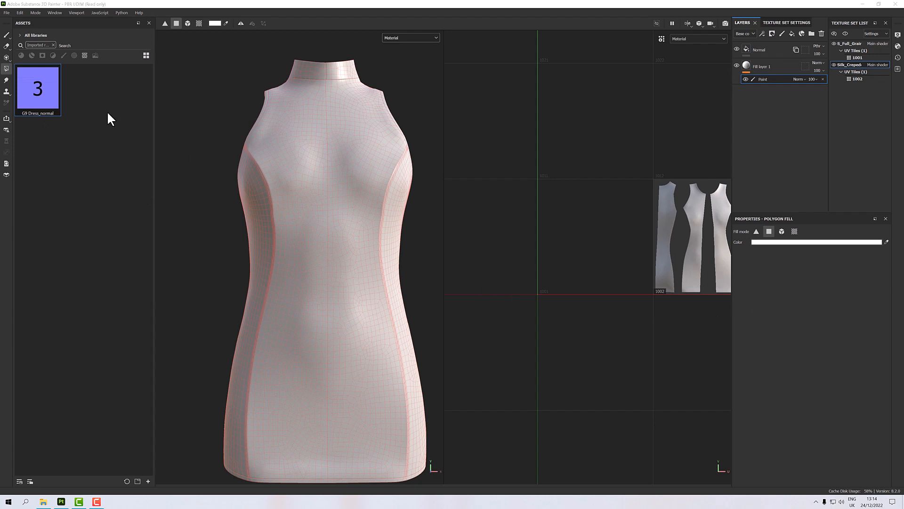
pyautogui.click(7, 57)
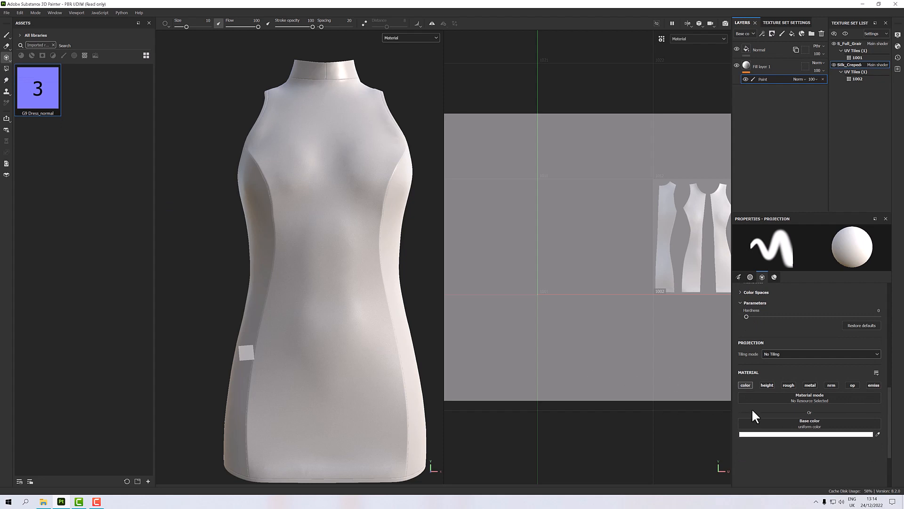
pyautogui.click(767, 385)
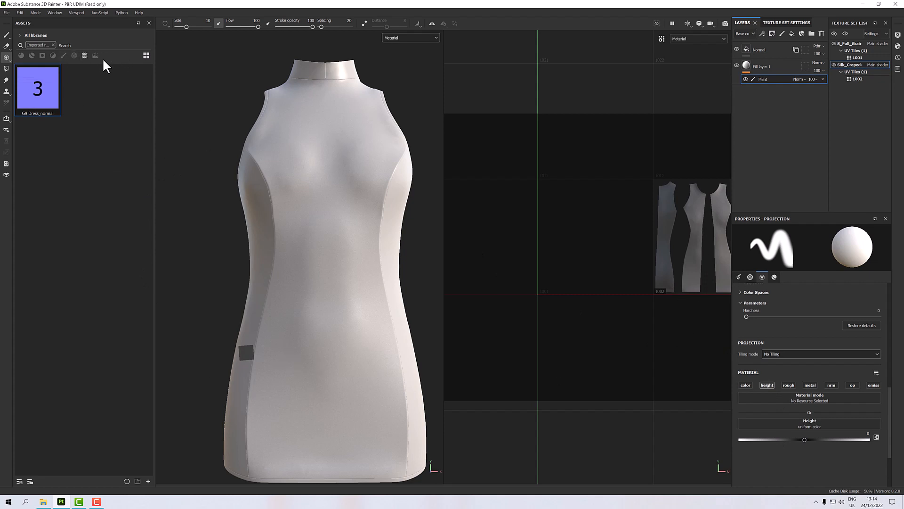
# Find the Creases Soft texture among all library textures and assign it to the projection's height channel
pyautogui.click(53, 45)
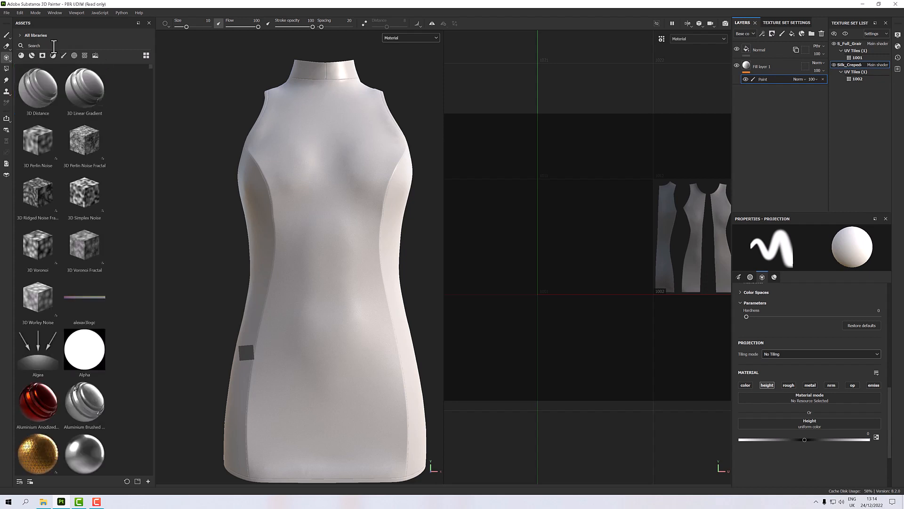
pyautogui.click(84, 55)
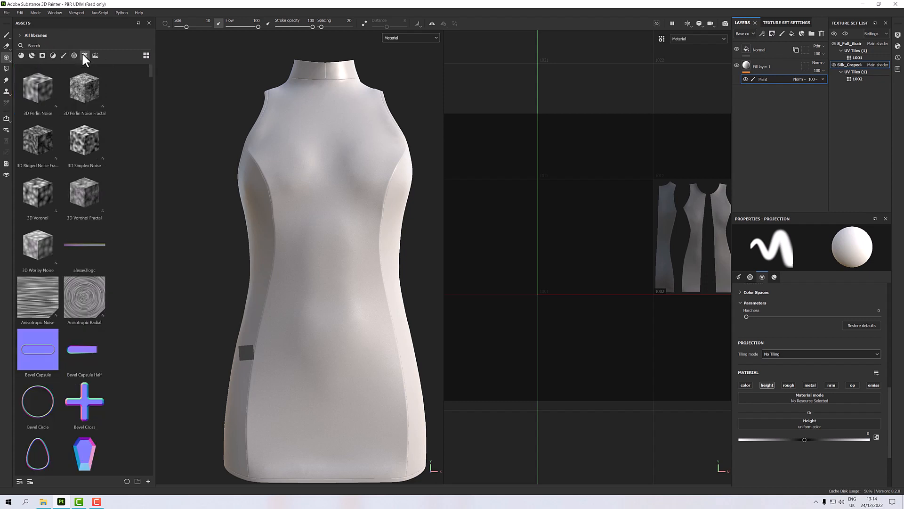
pyautogui.moveTo(150, 70); pyautogui.dragTo(150, 120)
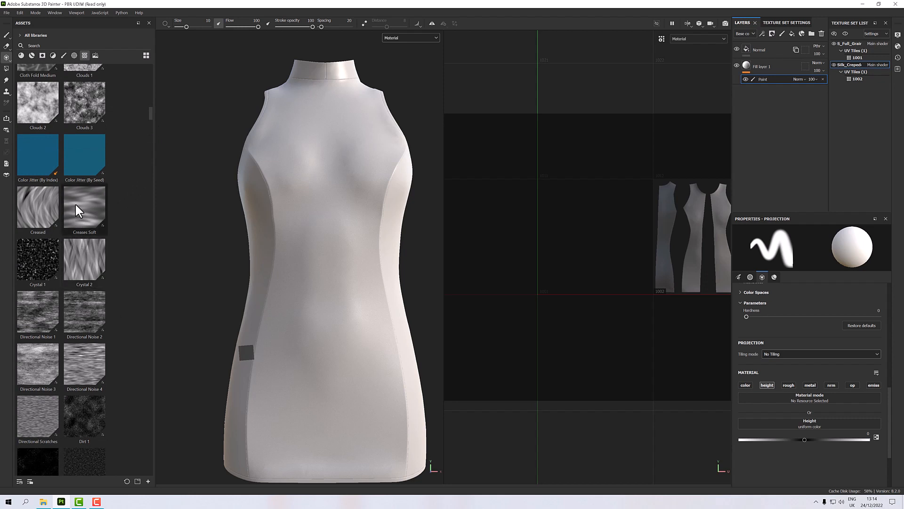
pyautogui.moveTo(75, 203); pyautogui.dragTo(779, 423)
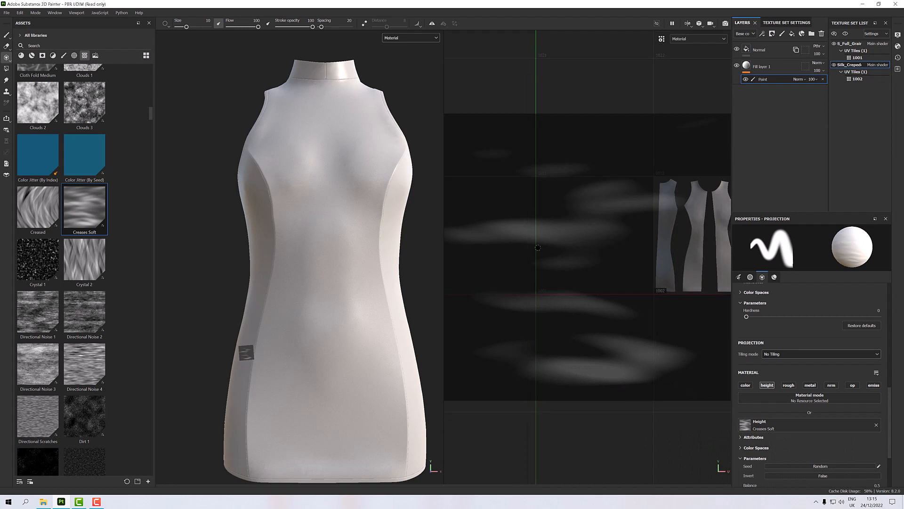
# Show only the 3D view and move the projection stencil onto the front of the dress below the waist
pyautogui.click(687, 23)
pyautogui.click(693, 39)
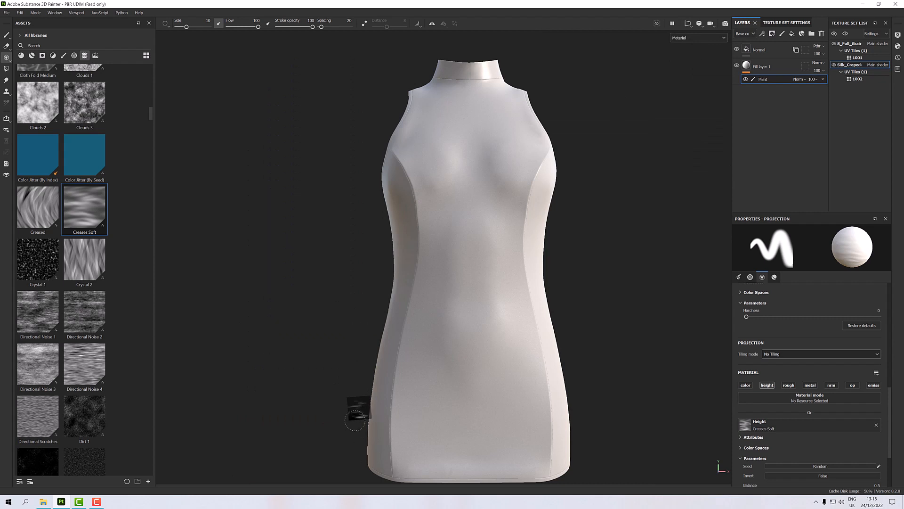
pyautogui.press('s')
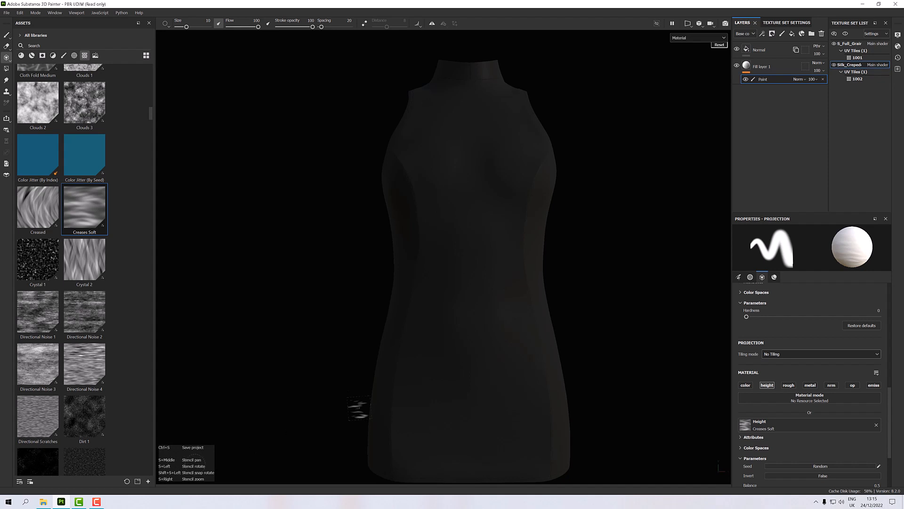
pyautogui.moveTo(402, 394); pyautogui.dragTo(494, 316, button='middle')
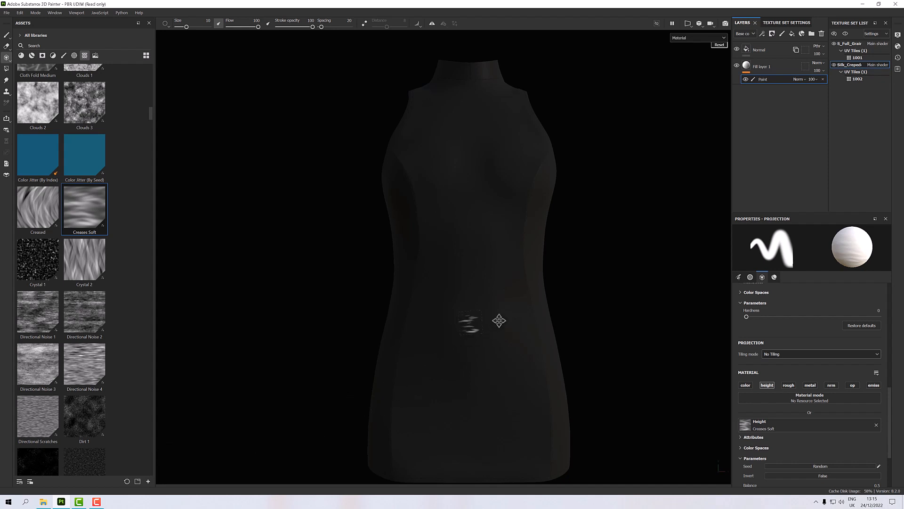
pyautogui.click(211, 419)
# Enlarge the Creases Soft stencil to span the dress front from waist to hips and snap its rotation upright
pyautogui.press('s')
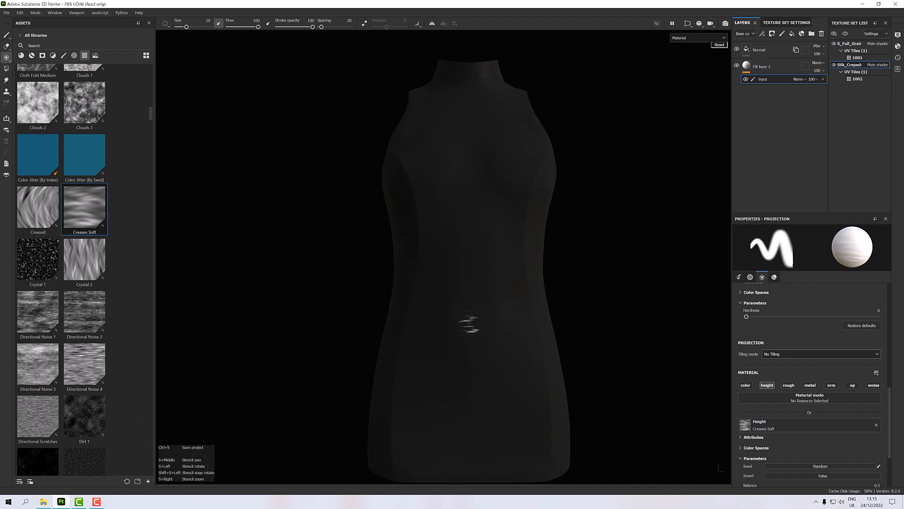
pyautogui.moveTo(361, 393)
pyautogui.mouseDown()
pyautogui.moveTo(360, 418)
pyautogui.moveTo(354, 393)
pyautogui.mouseUp()
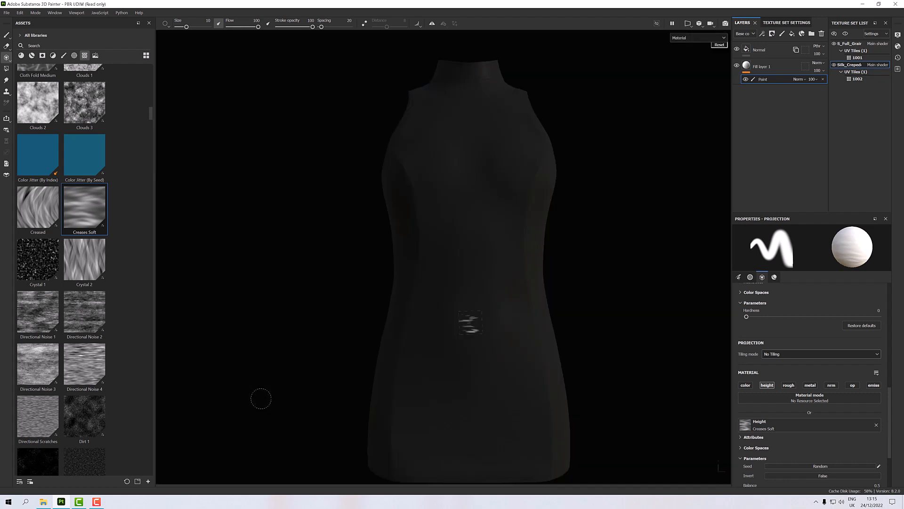
pyautogui.moveTo(283, 394)
pyautogui.mouseDown(button='right')
pyautogui.moveTo(269, 306)
pyautogui.moveTo(323, 456)
pyautogui.moveTo(336, 465)
pyautogui.mouseUp(button='right')
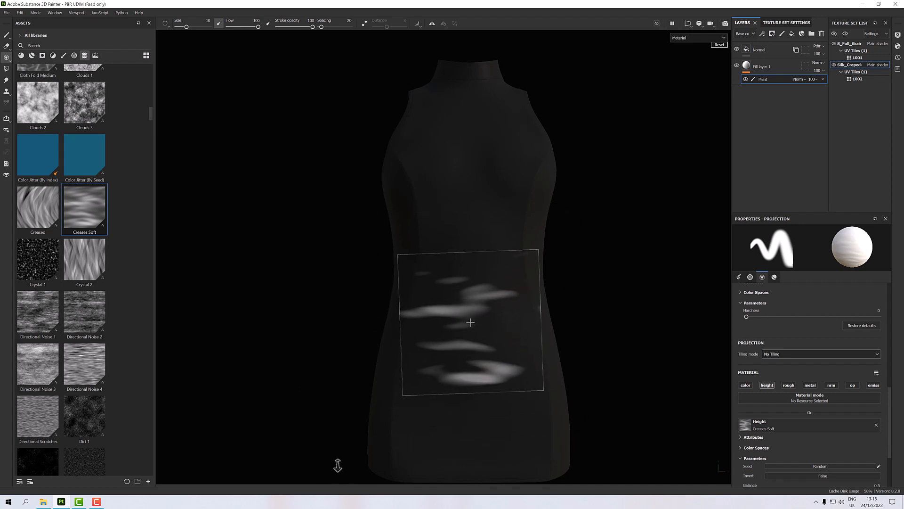
pyautogui.press('s')
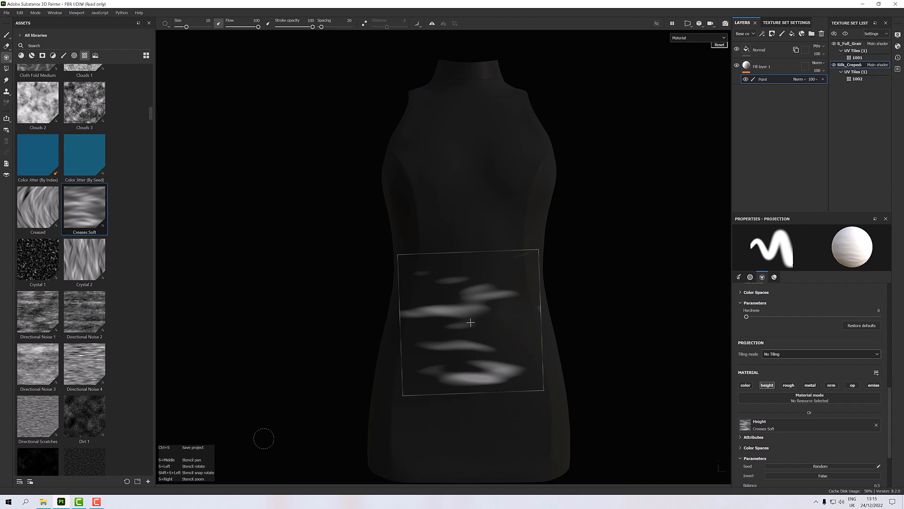
pyautogui.keyDown('shift'); pyautogui.moveTo(264, 438); pyautogui.dragTo(258, 398); pyautogui.keyUp('shift')
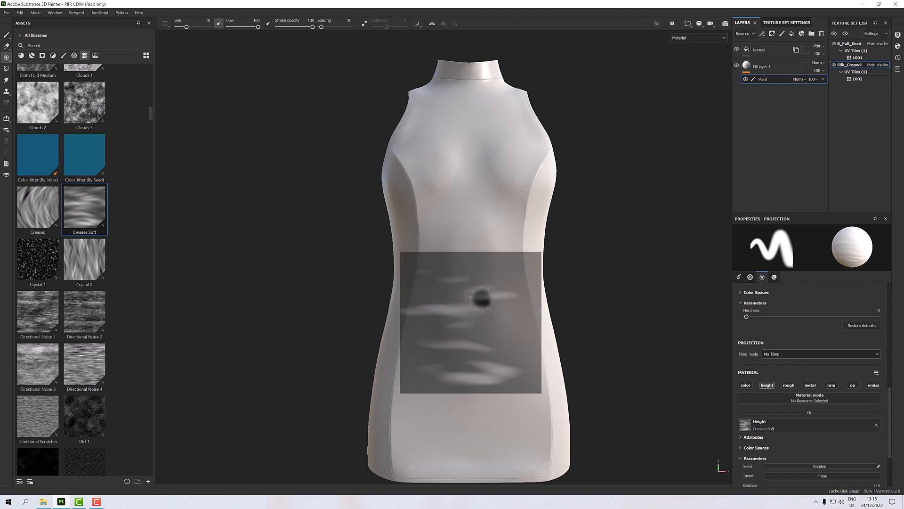
# Move the Creases Soft stencil over the dress's side seam at the waist and tilt it
pyautogui.scroll(2, 494, 307)
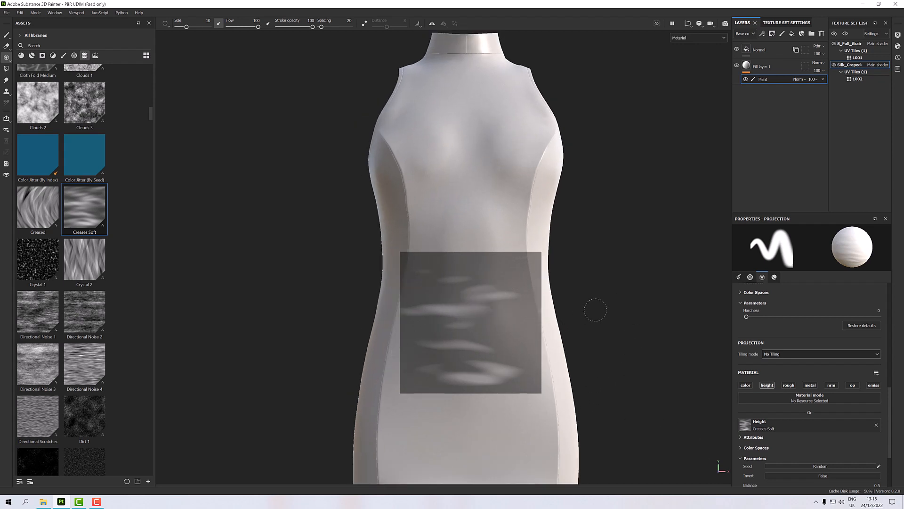
pyautogui.press('s')
pyautogui.moveTo(581, 314); pyautogui.dragTo(654, 264, button='middle')
pyautogui.moveTo(542, 272); pyautogui.dragTo(541, 276, button='middle')
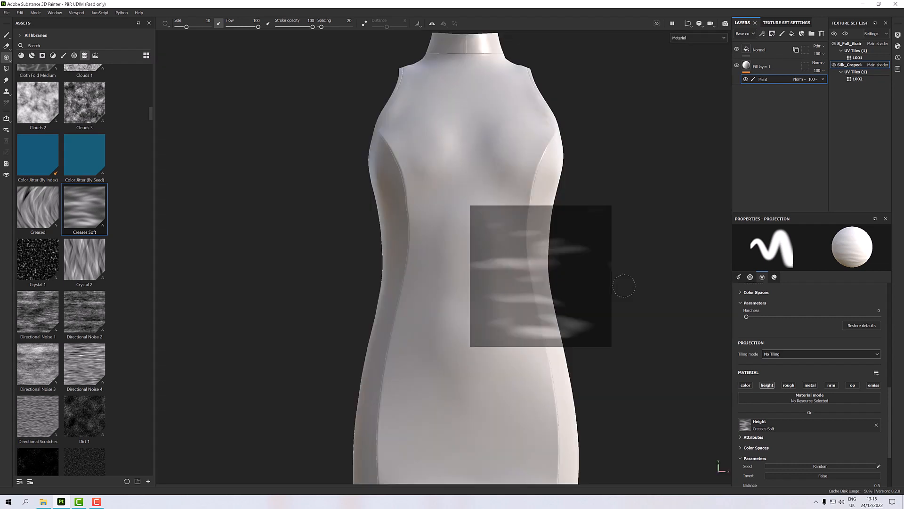
pyautogui.press('s')
pyautogui.moveTo(587, 292)
pyautogui.mouseDown()
pyautogui.moveTo(561, 295)
pyautogui.moveTo(577, 295)
pyautogui.moveTo(579, 273)
pyautogui.mouseUp()
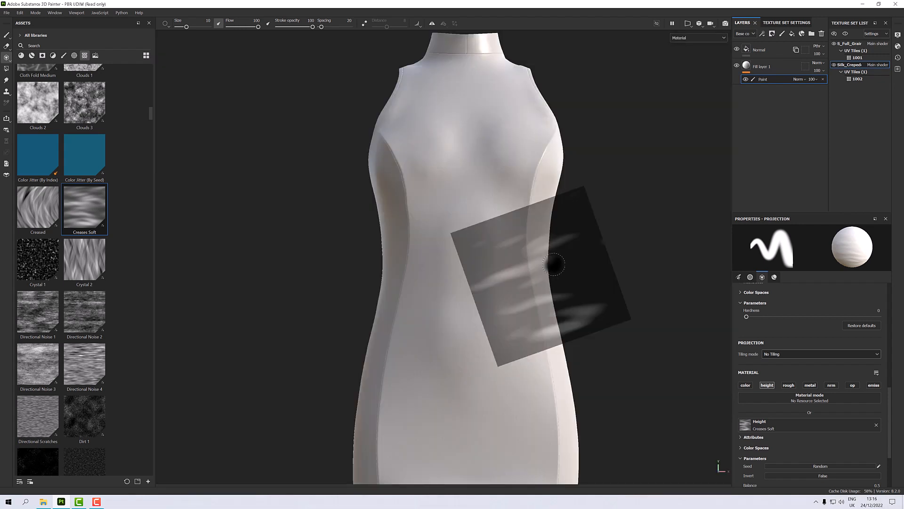
# Move the stencil down to the hip, reduce its tilt and shrink it to about half its size
pyautogui.press('s')
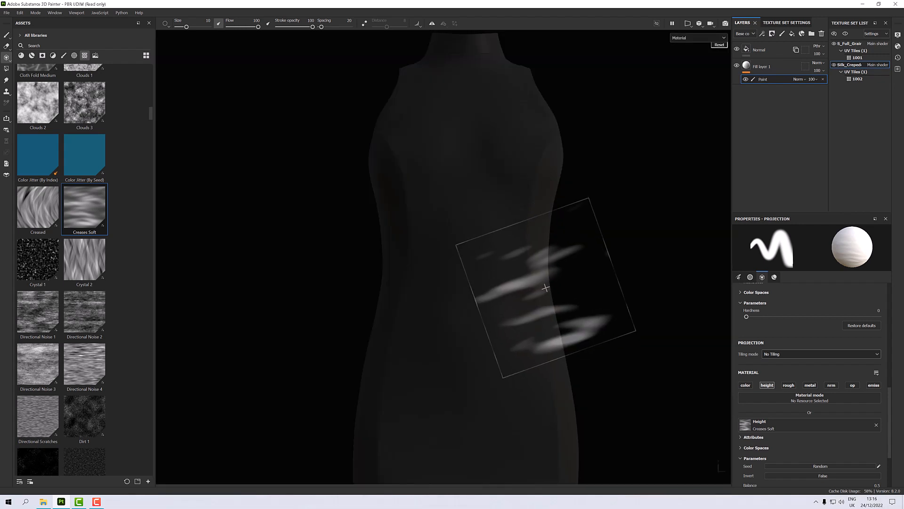
pyautogui.moveTo(532, 282); pyautogui.dragTo(558, 367, button='middle')
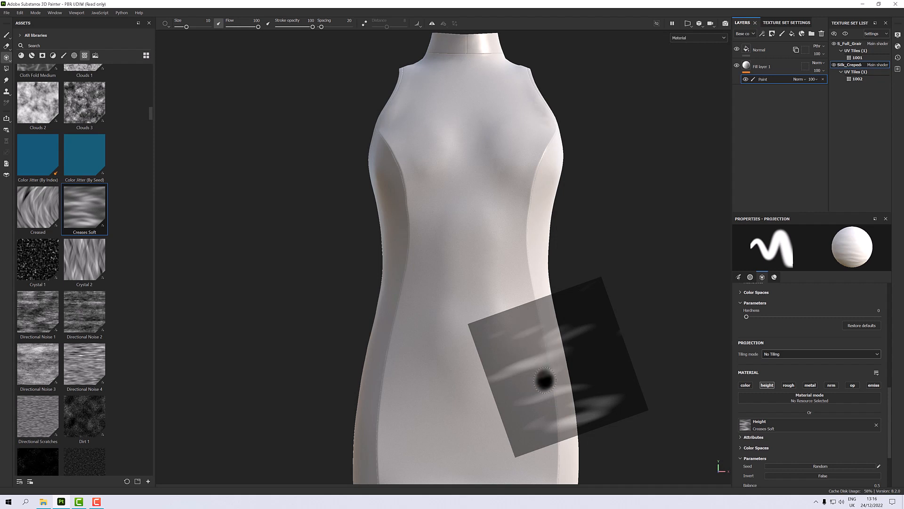
pyautogui.press('s')
pyautogui.moveTo(529, 414); pyautogui.dragTo(521, 398)
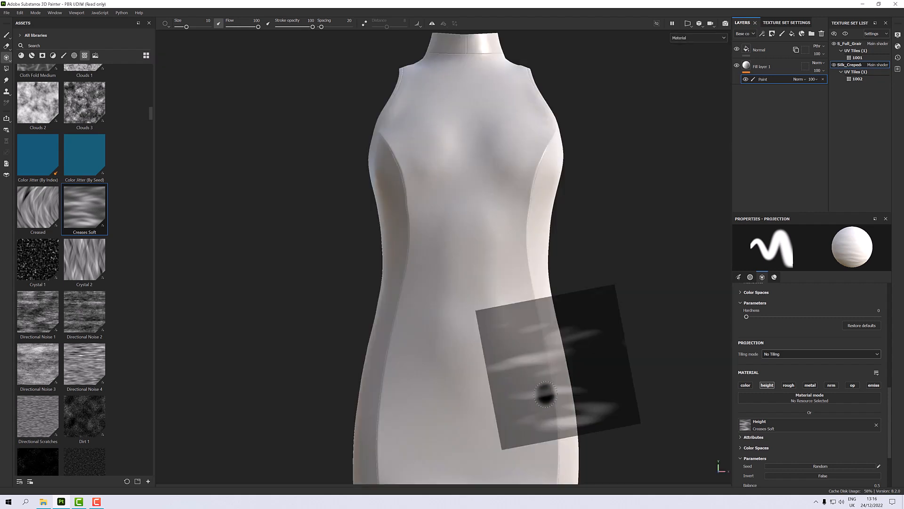
pyautogui.press('s')
pyautogui.moveTo(543, 388); pyautogui.dragTo(518, 362, button='right')
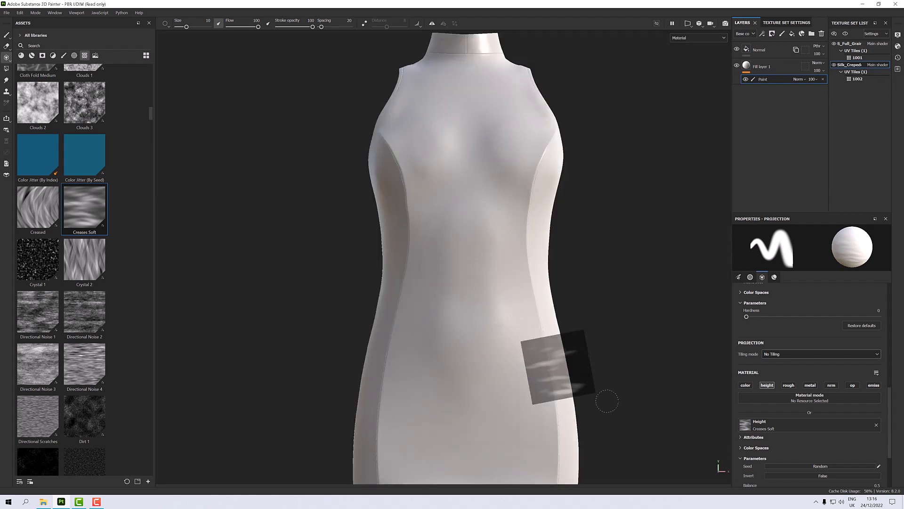
# Frame the whole dress from the front and shift the small stencil inward onto the side seam below the hip
pyautogui.scroll(2, 612, 399)
pyautogui.scroll(-1, 571, 399)
pyautogui.scroll(-1, 569, 400)
pyautogui.press('s')
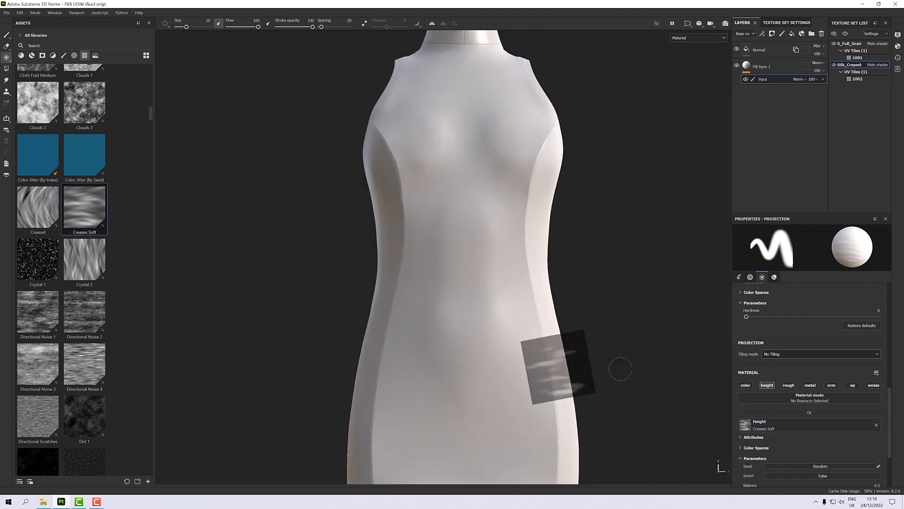
pyautogui.scroll(-2, 608, 354)
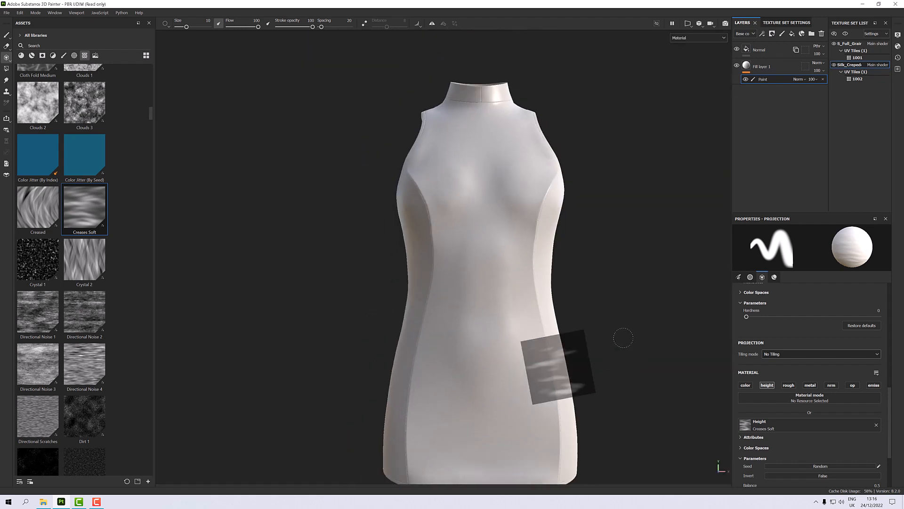
pyautogui.press('s')
pyautogui.moveTo(622, 284)
pyautogui.keyDown('alt'); pyautogui.mouseDown()
pyautogui.moveTo(612, 303)
pyautogui.moveTo(616, 282)
pyautogui.moveTo(597, 256)
pyautogui.mouseUp(); pyautogui.keyUp('alt')
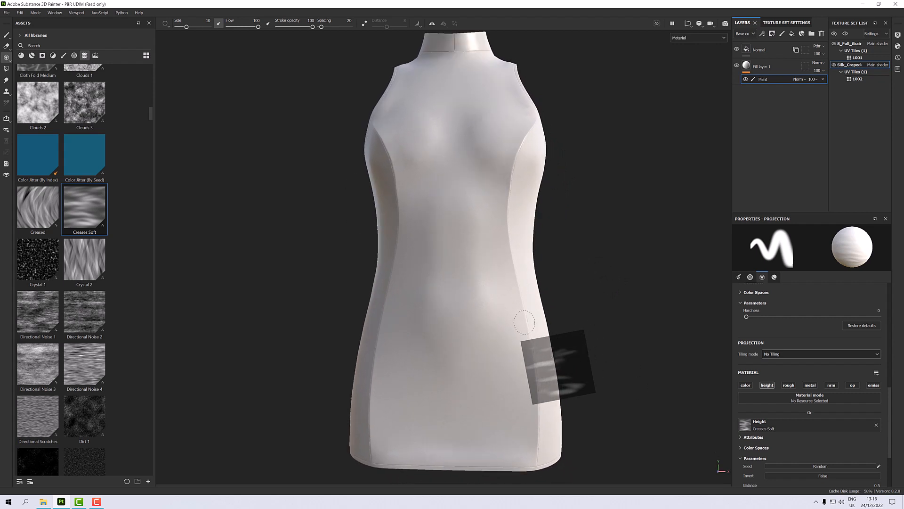
pyautogui.press('s')
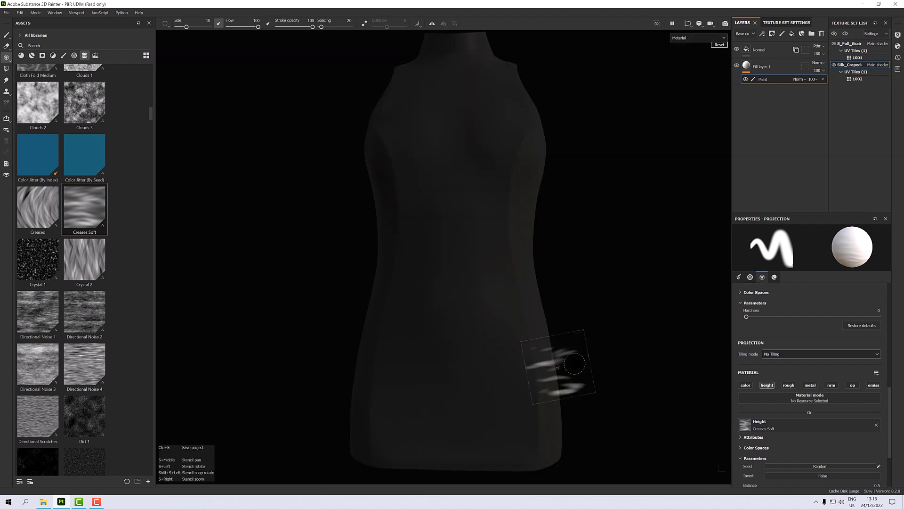
pyautogui.moveTo(558, 366); pyautogui.dragTo(538, 369, button='middle')
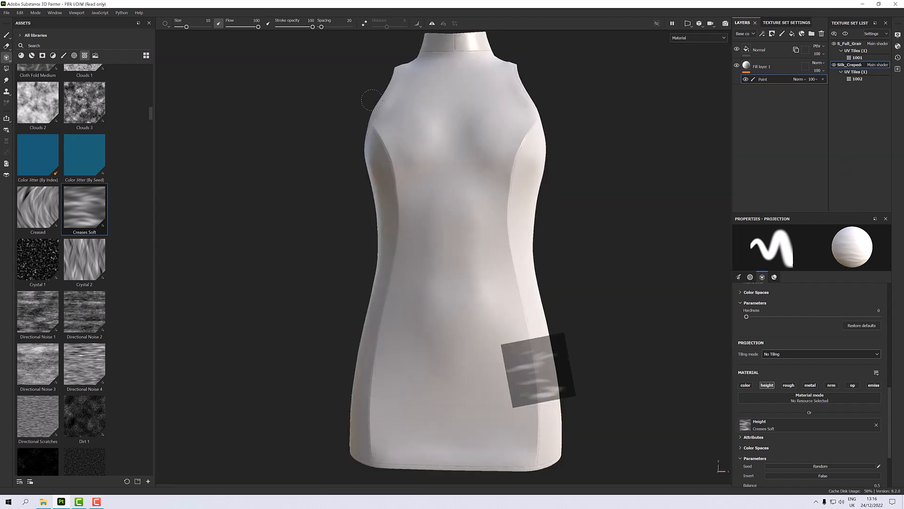
# Turn on symmetry and project creases along the side seams, starting below the hips and moving the stencil up for a second stroke
pyautogui.click(431, 23)
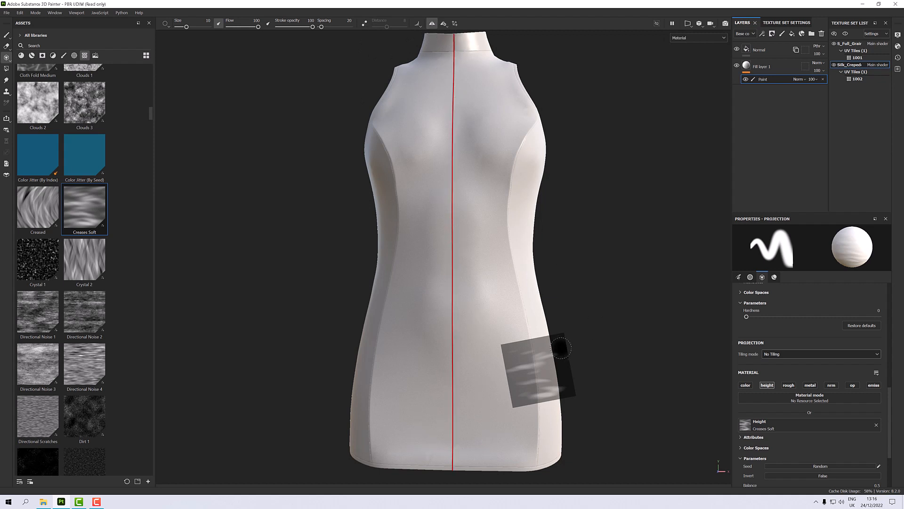
pyautogui.moveTo(526, 346); pyautogui.dragTo(535, 408)
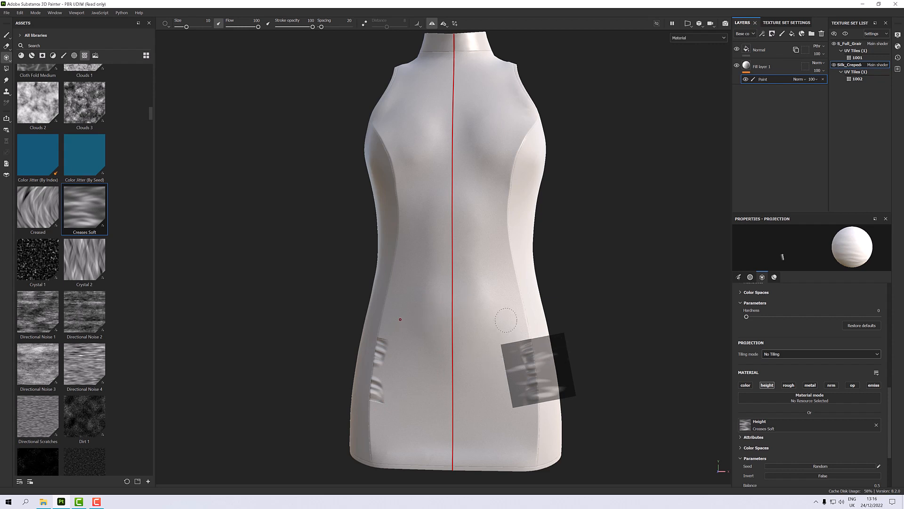
pyautogui.press('s')
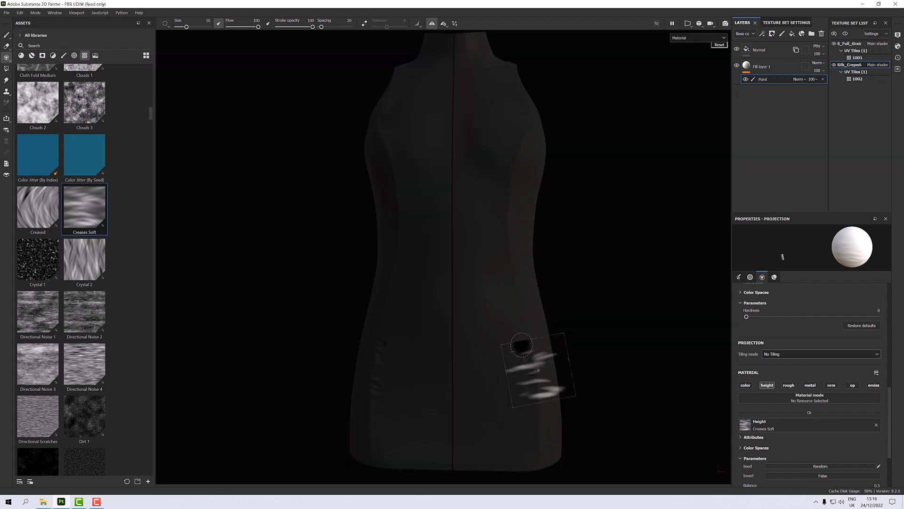
pyautogui.moveTo(523, 345); pyautogui.dragTo(532, 325, button='middle')
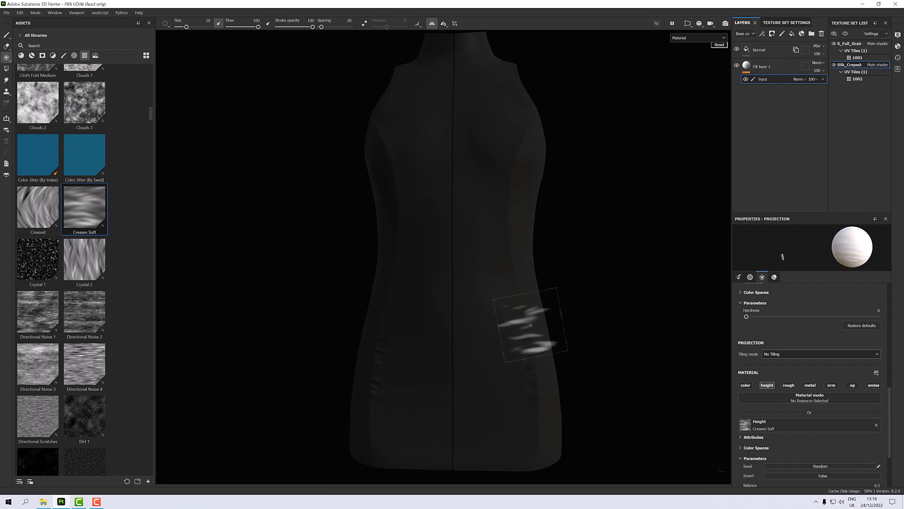
pyautogui.press('s')
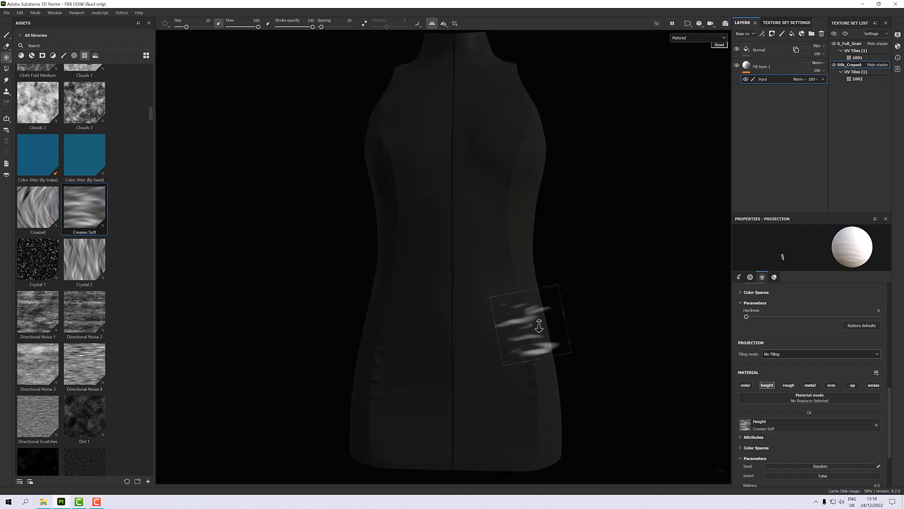
pyautogui.moveTo(539, 319)
pyautogui.mouseDown()
pyautogui.moveTo(522, 316)
pyautogui.moveTo(533, 342)
pyautogui.mouseUp()
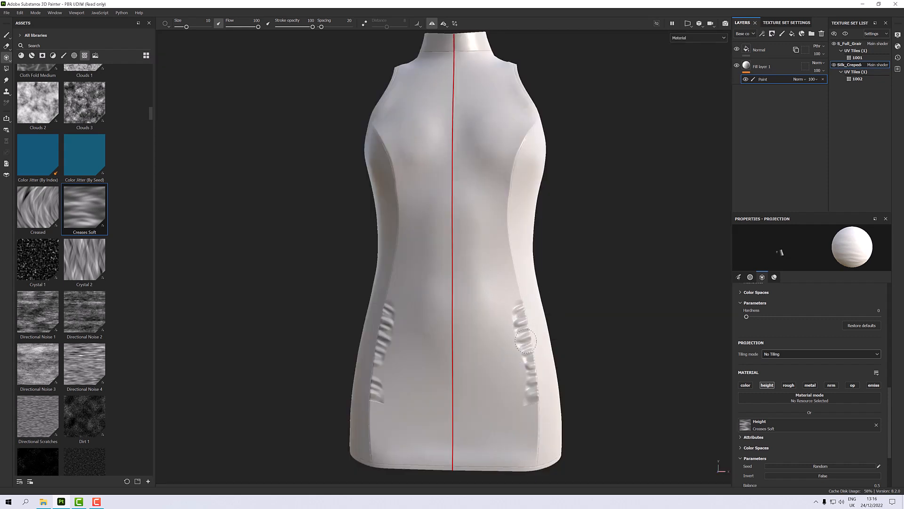
# Continue the mirrored creases up the side seams to the waist, tilting the stencil to follow the curve
pyautogui.press('s')
pyautogui.moveTo(535, 343); pyautogui.dragTo(525, 308, button='middle')
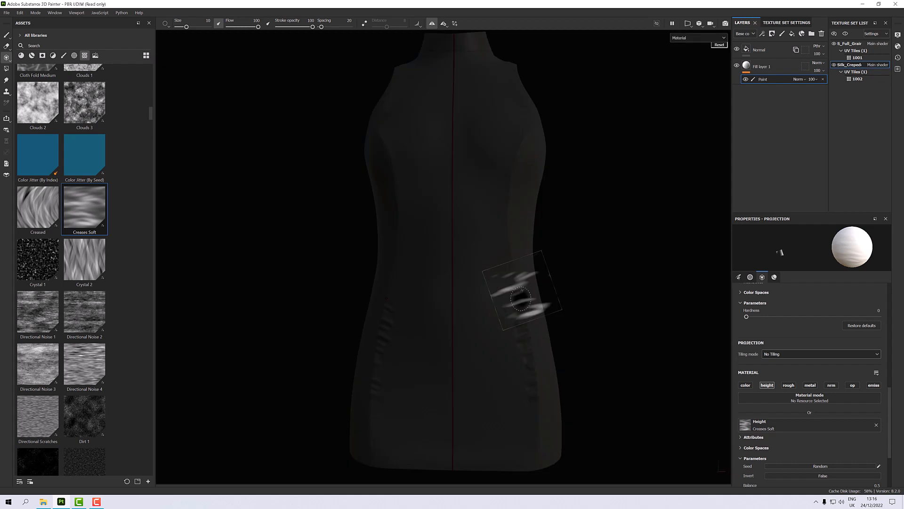
pyautogui.moveTo(524, 305); pyautogui.dragTo(519, 302)
pyautogui.moveTo(497, 265); pyautogui.dragTo(518, 297)
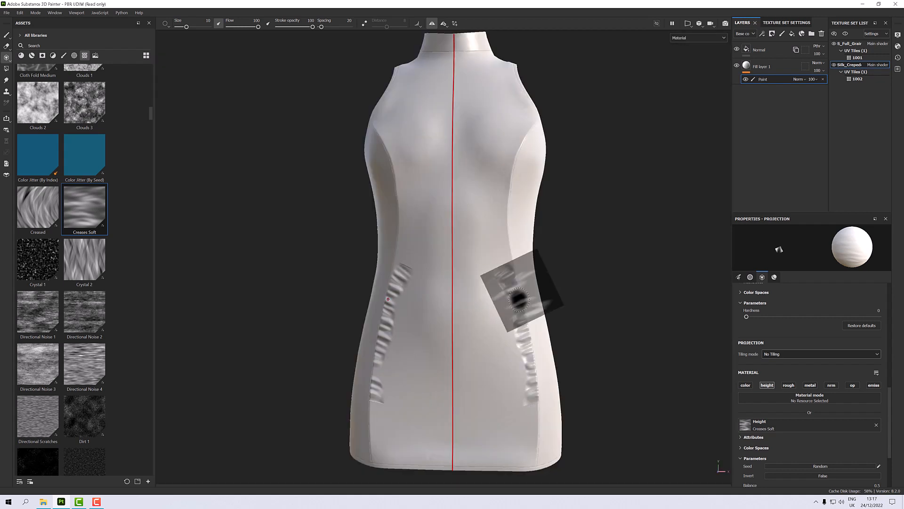
pyautogui.moveTo(516, 297); pyautogui.dragTo(512, 286, button='middle')
pyautogui.moveTo(512, 285)
pyautogui.mouseDown()
pyautogui.moveTo(505, 256)
pyautogui.moveTo(506, 270)
pyautogui.mouseUp()
# Move the stencil to the lower skirt and extend the mirrored seam creases down to the hem
pyautogui.moveTo(507, 270)
pyautogui.mouseDown(button='middle')
pyautogui.moveTo(510, 294)
pyautogui.moveTo(518, 289)
pyautogui.moveTo(534, 421)
pyautogui.mouseUp(button='middle')
pyautogui.moveTo(536, 397); pyautogui.dragTo(535, 439)
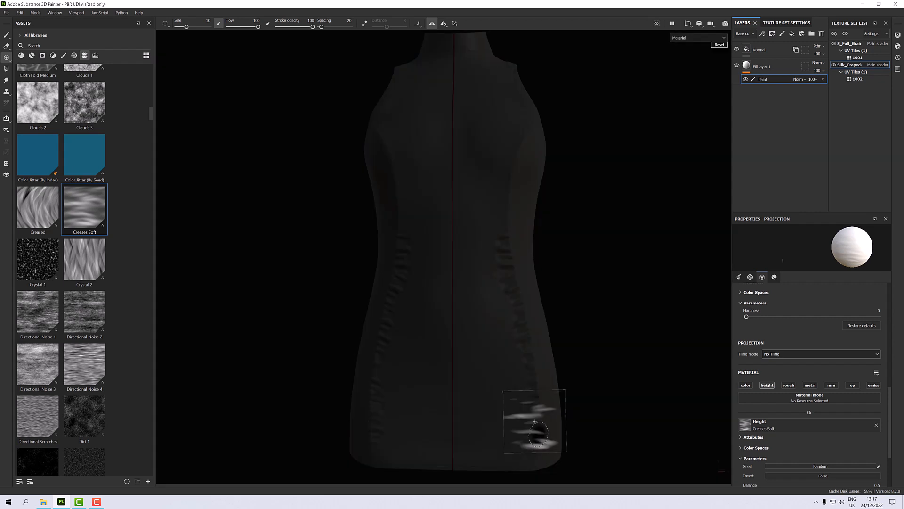
pyautogui.moveTo(542, 427); pyautogui.dragTo(542, 453, button='middle')
pyautogui.moveTo(539, 442); pyautogui.dragTo(536, 456)
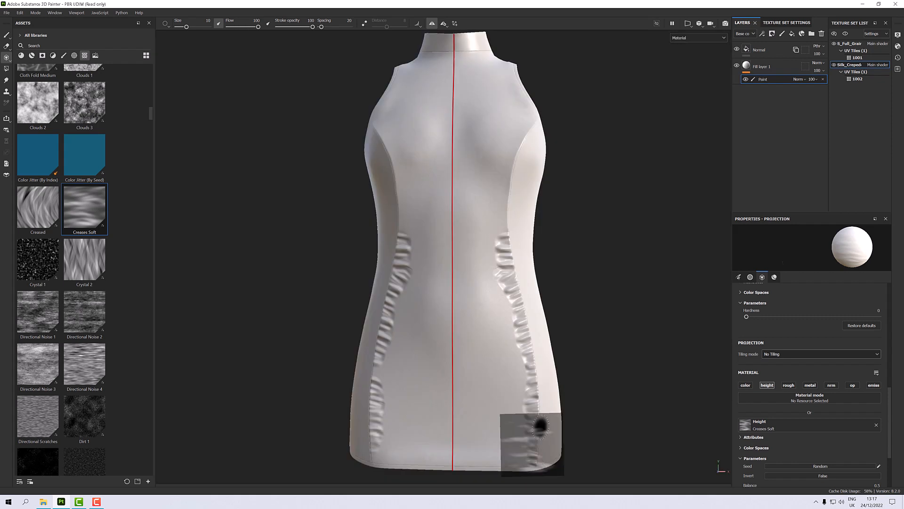
# Move the stencil above the waist and project mirrored creases up the seams to the bust, rotating it along the curve
pyautogui.moveTo(584, 296); pyautogui.dragTo(584, 312, button='middle')
pyautogui.moveTo(531, 461); pyautogui.dragTo(508, 210, button='middle')
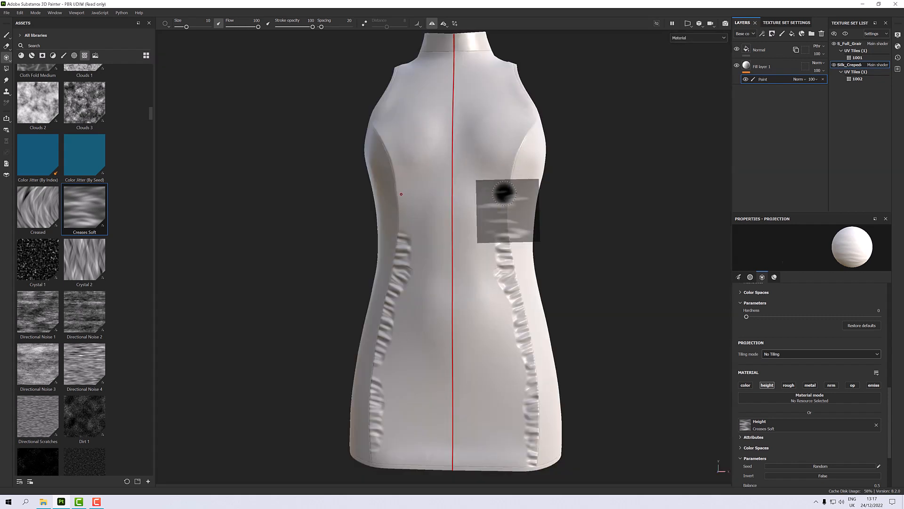
pyautogui.moveTo(505, 192); pyautogui.dragTo(507, 230)
pyautogui.moveTo(541, 232)
pyautogui.mouseDown(button='middle')
pyautogui.moveTo(541, 280)
pyautogui.moveTo(542, 203)
pyautogui.moveTo(558, 165)
pyautogui.mouseUp(button='middle')
pyautogui.moveTo(560, 162)
pyautogui.mouseDown()
pyautogui.moveTo(557, 148)
pyautogui.moveTo(552, 175)
pyautogui.moveTo(505, 165)
pyautogui.moveTo(518, 141)
pyautogui.mouseUp()
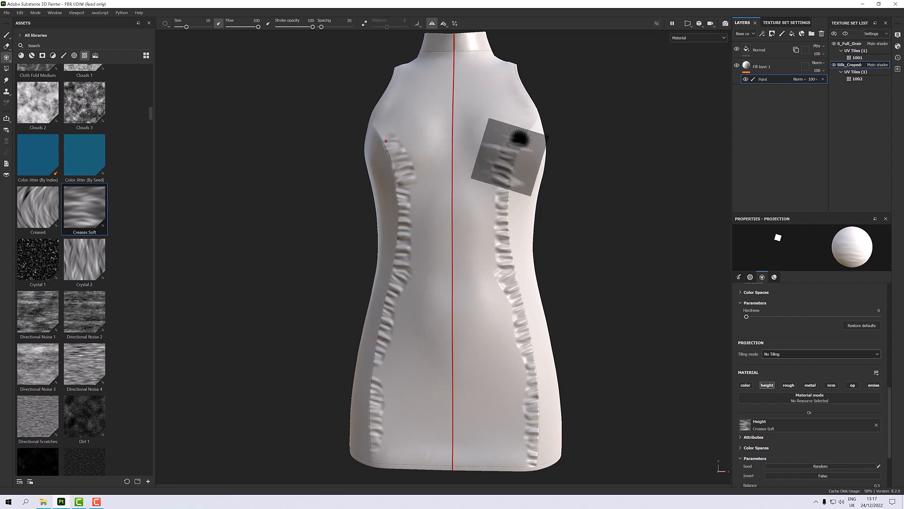
# Rotate the stencil steeply beside the bust and finish the mirrored seam creases up to the armholes
pyautogui.moveTo(554, 159); pyautogui.dragTo(565, 130, button='middle')
pyautogui.moveTo(587, 132); pyautogui.dragTo(580, 150)
pyautogui.moveTo(581, 151); pyautogui.dragTo(591, 156, button='middle')
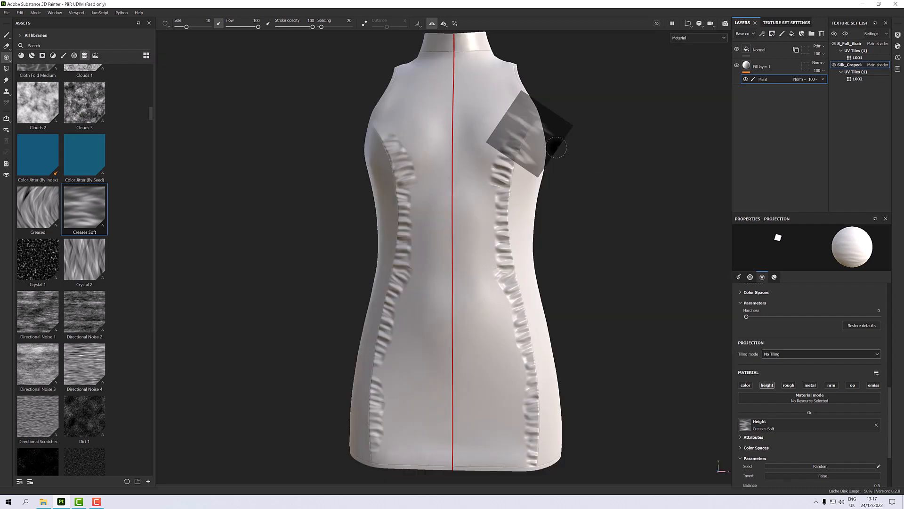
pyautogui.moveTo(518, 142); pyautogui.dragTo(533, 112)
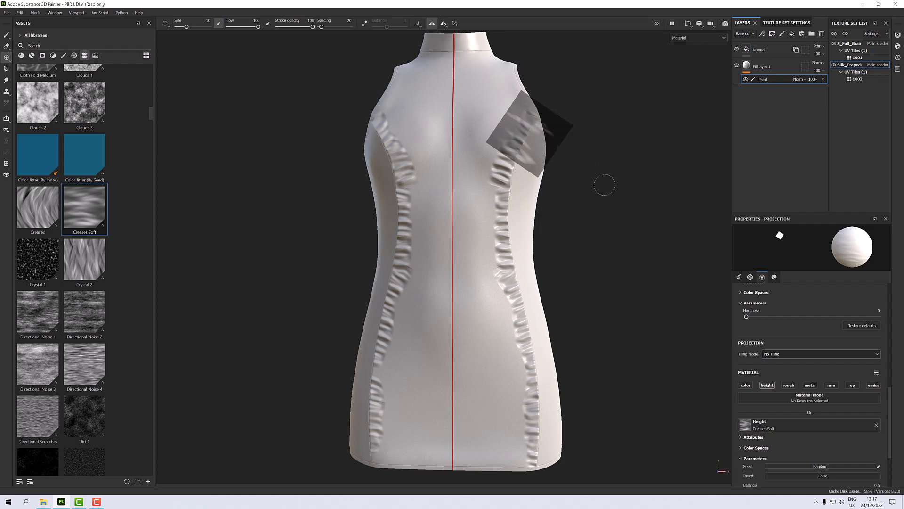
pyautogui.moveTo(603, 185)
pyautogui.keyDown('alt'); pyautogui.mouseDown()
pyautogui.moveTo(513, 224)
pyautogui.moveTo(490, 255)
pyautogui.moveTo(619, 177)
pyautogui.mouseUp(); pyautogui.keyUp('alt')
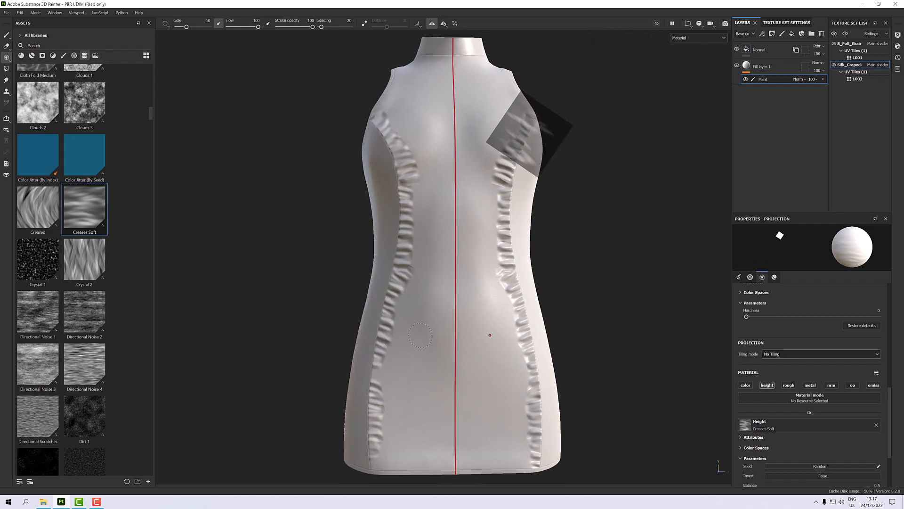
pyautogui.scroll(2, 433, 291)
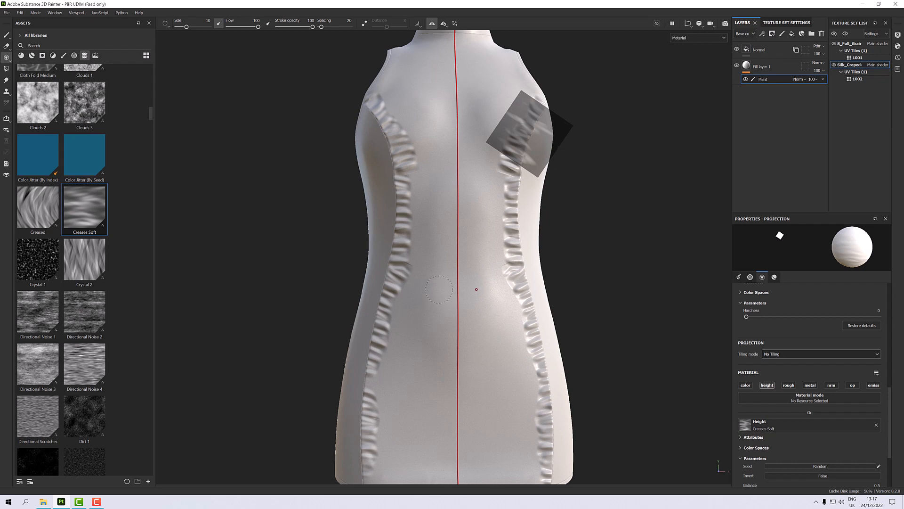
pyautogui.scroll(-2, 439, 289)
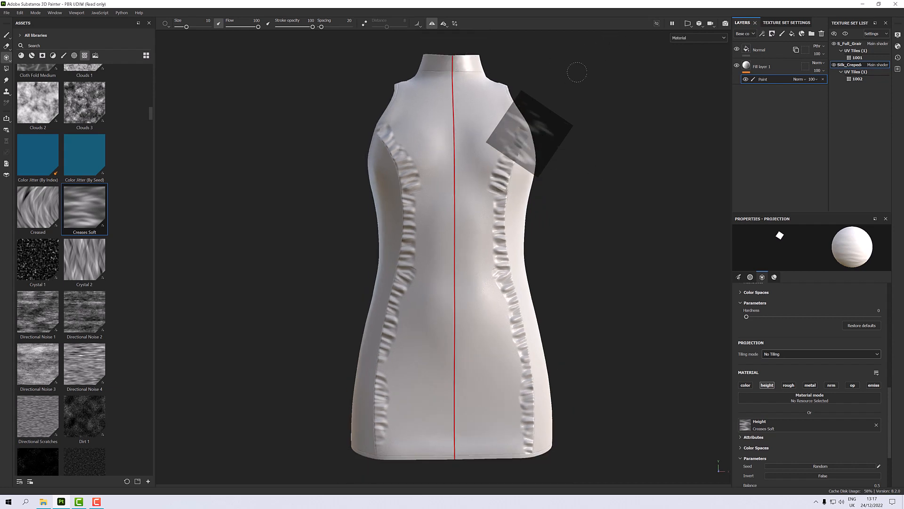
# Switch to the Paint tool, then add a Blur filter to Fill layer 1 with a blur intensity of about 3.5
pyautogui.click(6, 35)
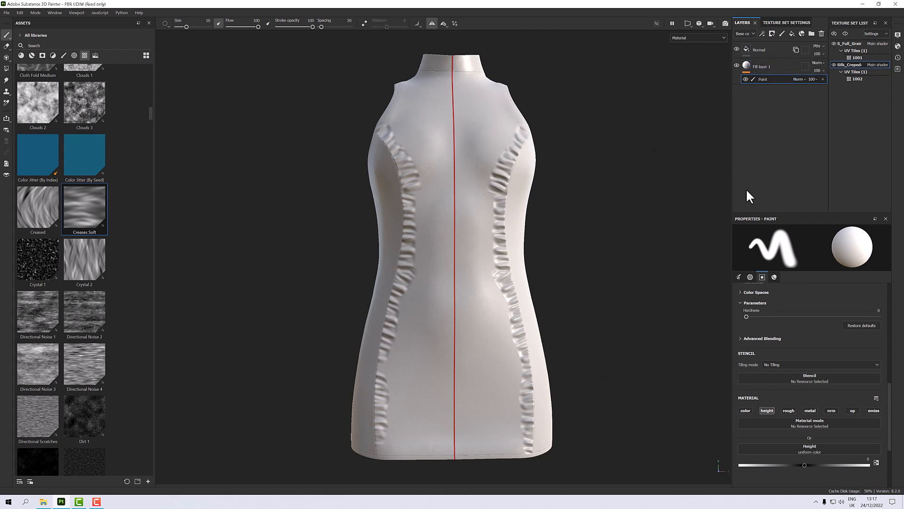
pyautogui.click(745, 65)
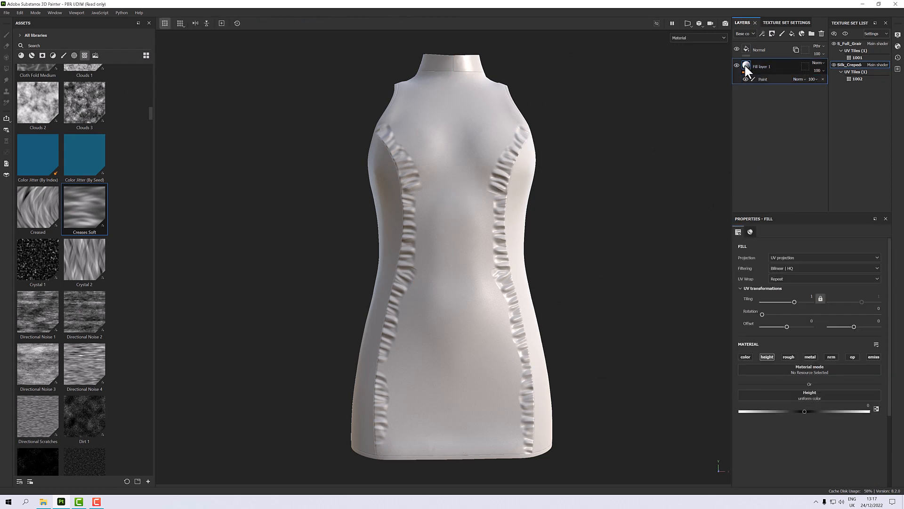
pyautogui.rightClick(745, 65)
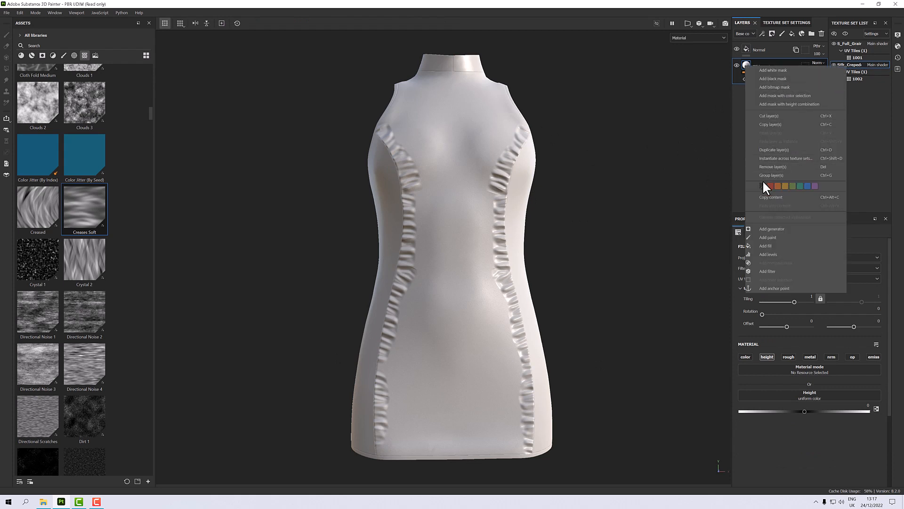
pyautogui.click(767, 271)
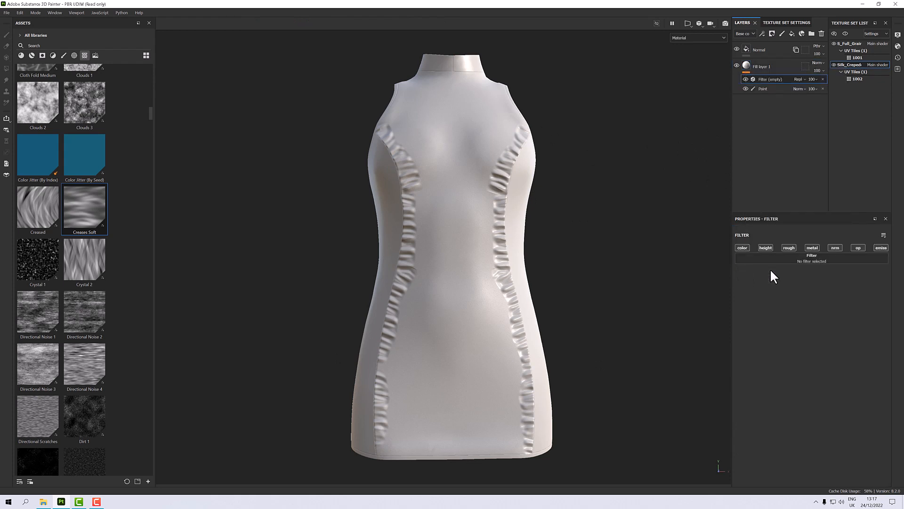
pyautogui.click(825, 259)
pyautogui.click(868, 283)
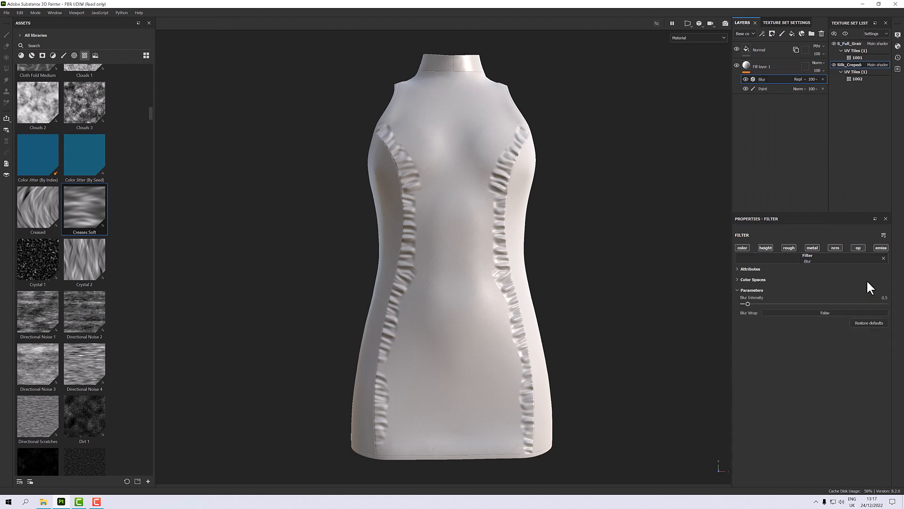
pyautogui.moveTo(747, 304); pyautogui.dragTo(772, 304)
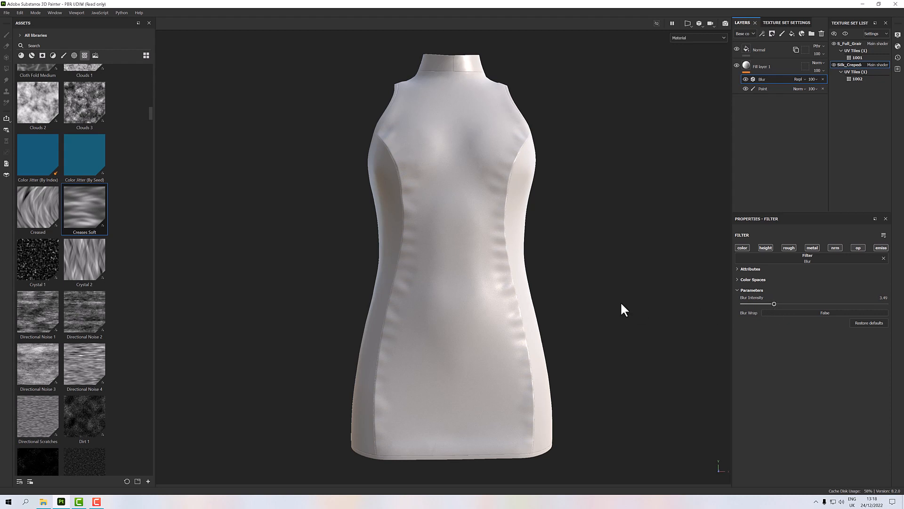
# Add a Height To Normal filter to Fill layer 1 above the Blur filter
pyautogui.keyDown('alt'); pyautogui.moveTo(622, 309); pyautogui.dragTo(614, 287); pyautogui.keyUp('alt')
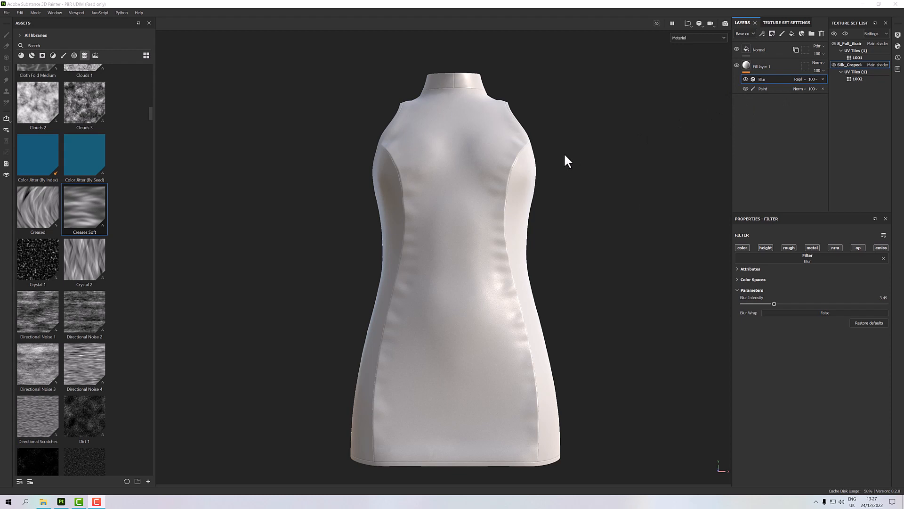
pyautogui.click(747, 67)
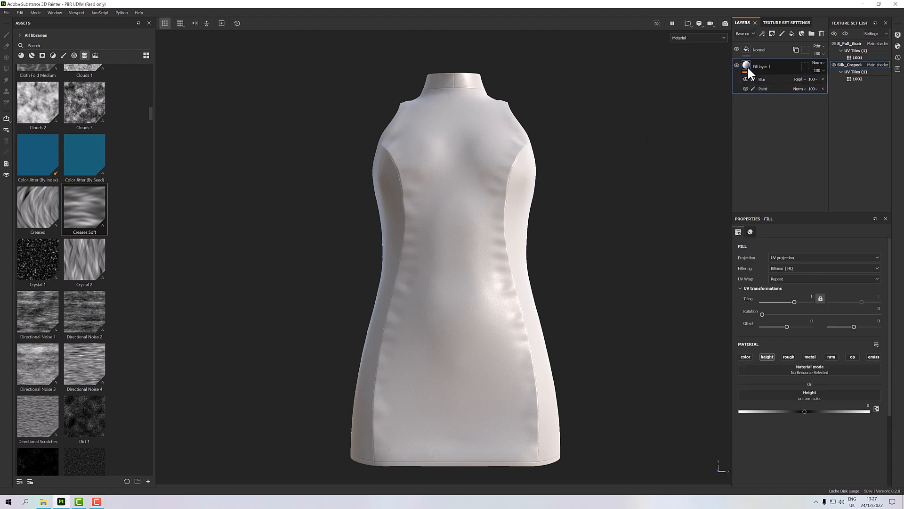
pyautogui.rightClick(746, 66)
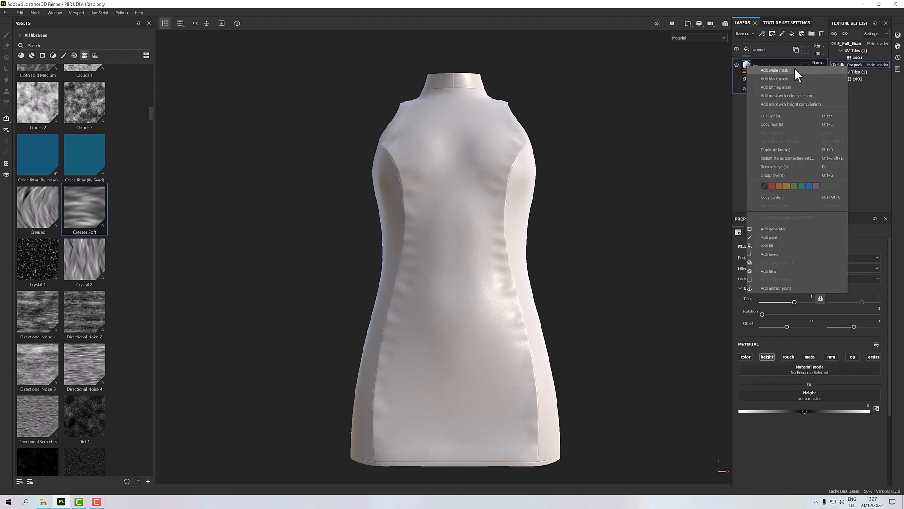
pyautogui.click(783, 271)
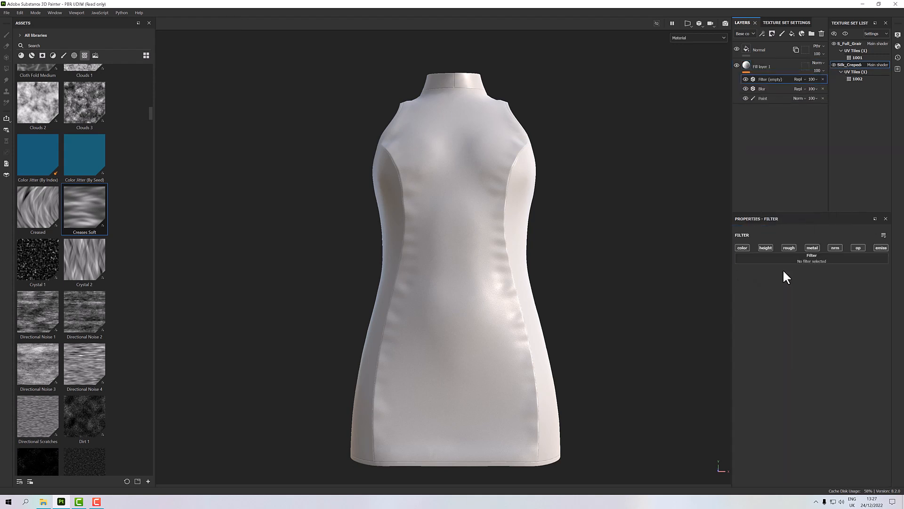
pyautogui.click(793, 259)
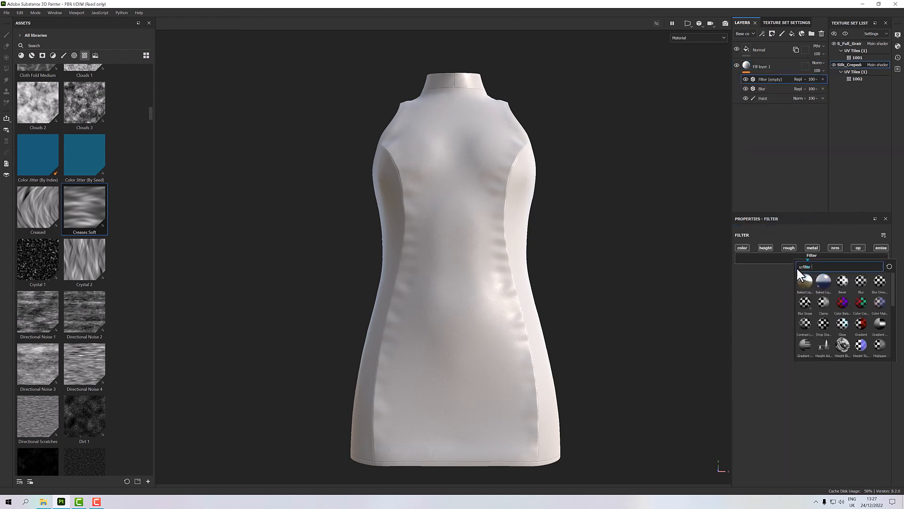
pyautogui.click(859, 346)
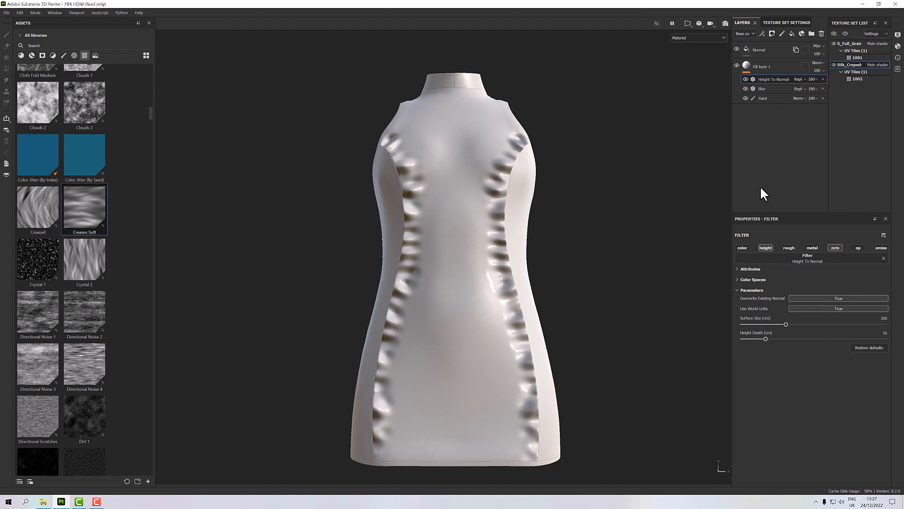
# Switch the layer stack to the Height channel and lower Fill layer 1's height opacity to 0
pyautogui.click(742, 33)
pyautogui.click(742, 47)
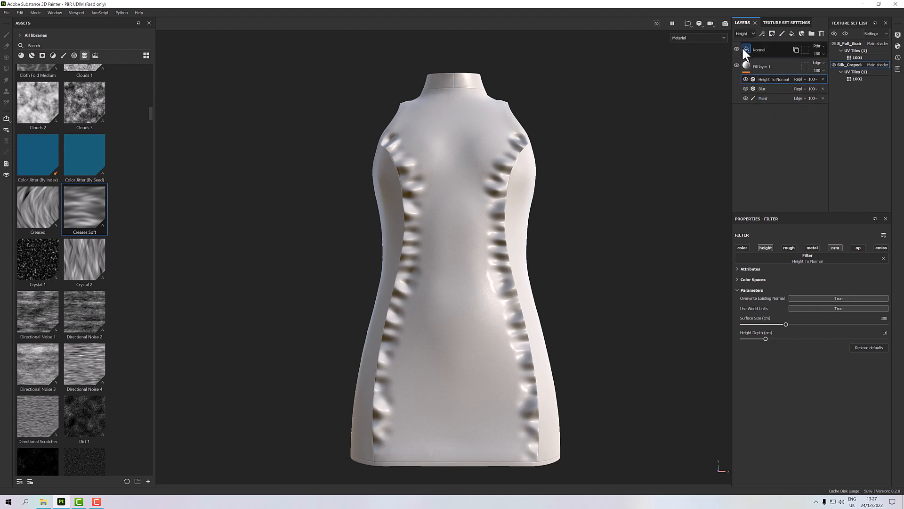
pyautogui.click(817, 70)
pyautogui.moveTo(841, 80); pyautogui.dragTo(807, 87)
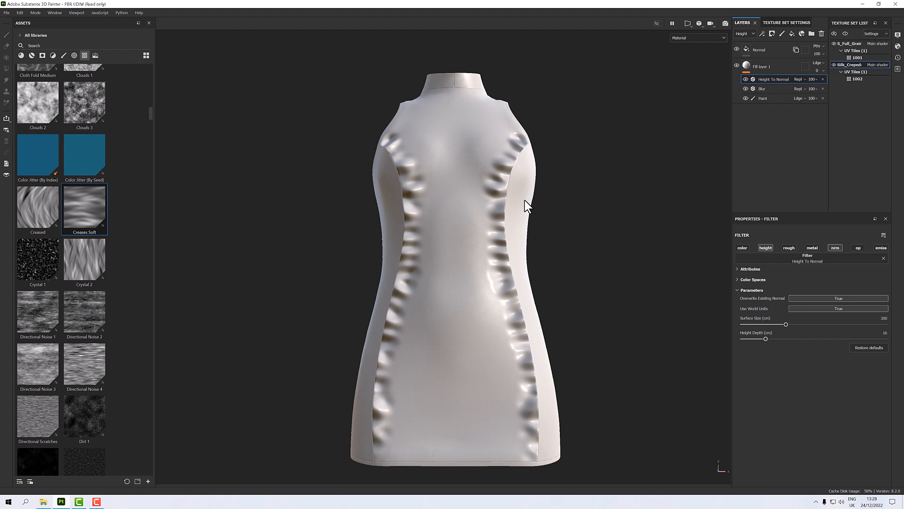
# Display only the Normal channel on the dress and examine the creases along the side seams
pyautogui.scroll(2, 525, 199)
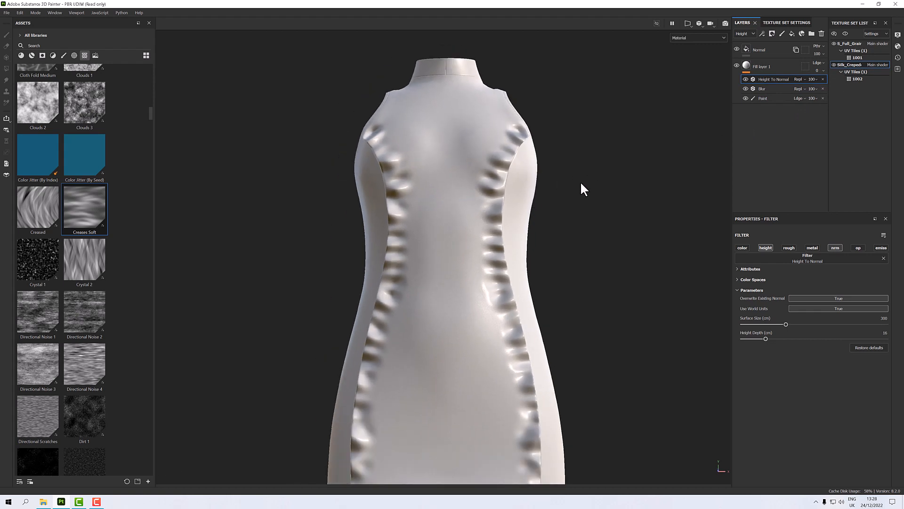
pyautogui.keyDown('alt'); pyautogui.moveTo(581, 180); pyautogui.dragTo(668, 72); pyautogui.keyUp('alt')
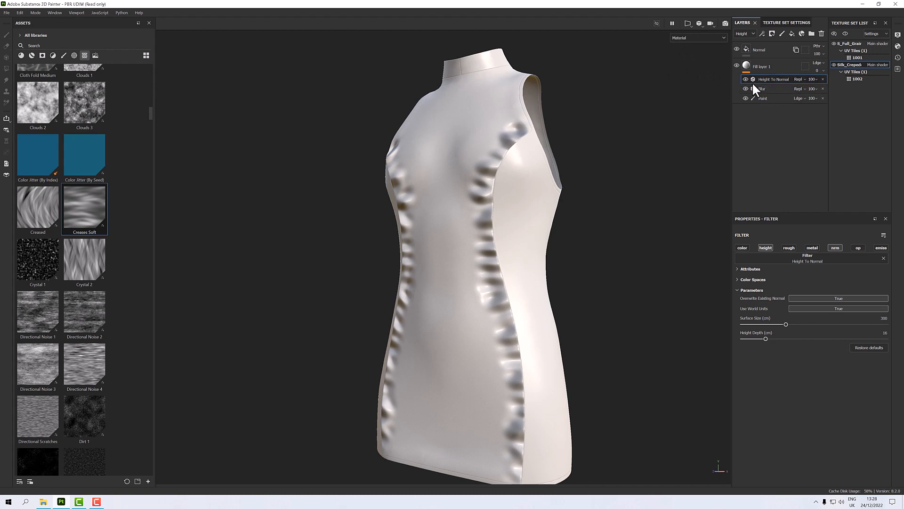
pyautogui.click(687, 39)
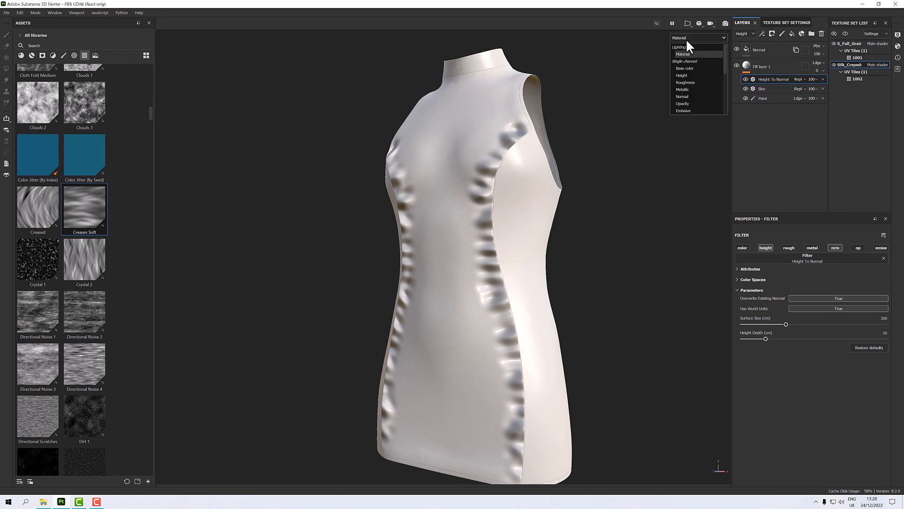
pyautogui.click(687, 97)
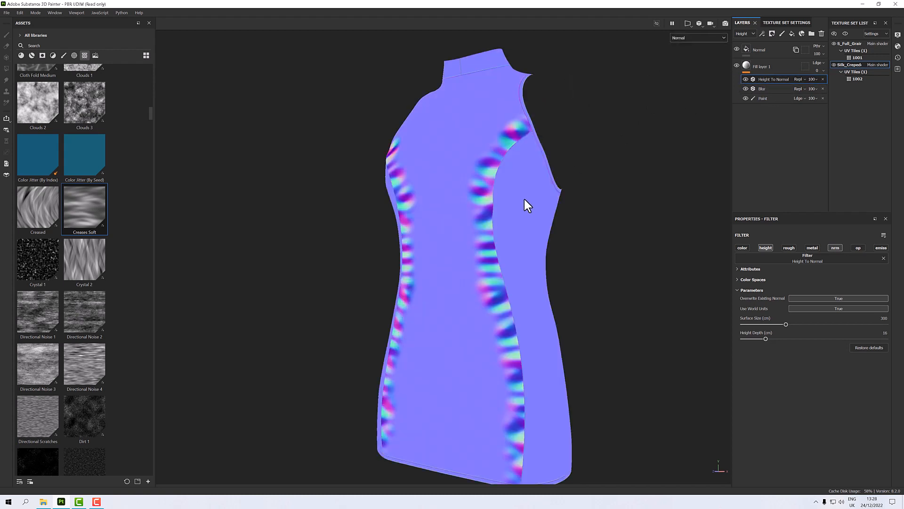
pyautogui.keyDown('alt'); pyautogui.moveTo(496, 236); pyautogui.dragTo(551, 231); pyautogui.keyUp('alt')
pyautogui.scroll(3, 490, 175)
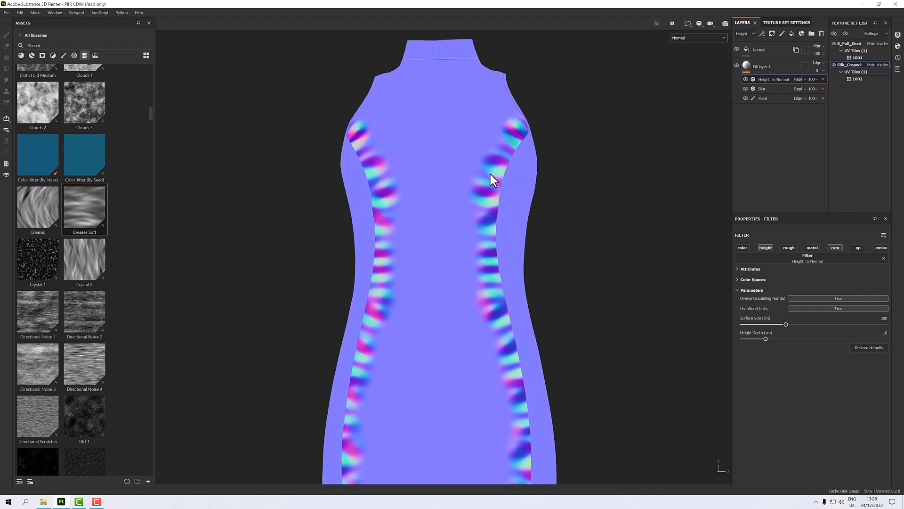
pyautogui.keyDown('alt'); pyautogui.moveTo(491, 182); pyautogui.dragTo(580, 168); pyautogui.keyUp('alt')
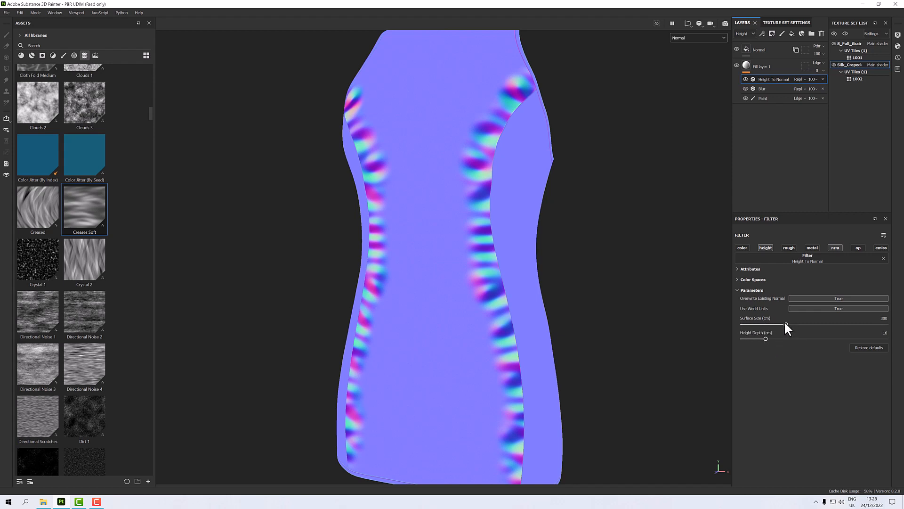
# Set the Height To Normal filter's surface size to 1000 cm and its height depth to about 8.5 cm
pyautogui.moveTo(797, 324); pyautogui.dragTo(902, 324)
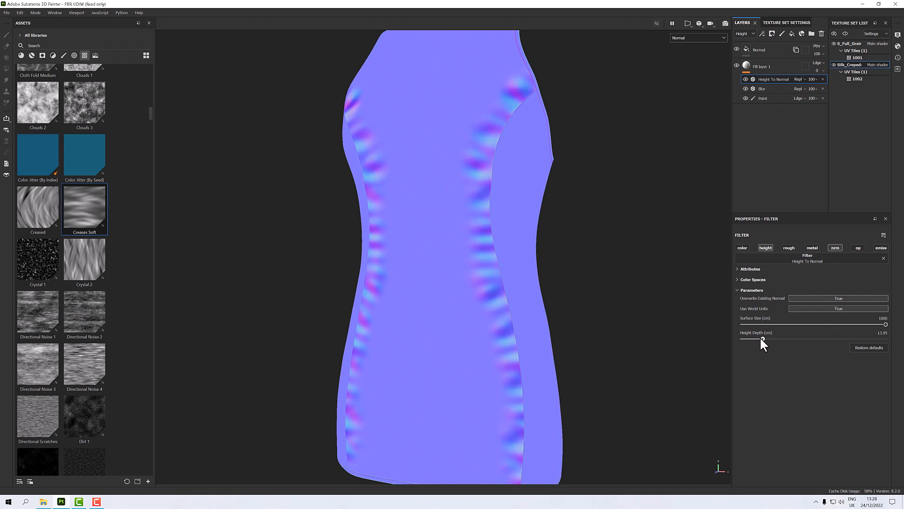
pyautogui.moveTo(761, 338); pyautogui.dragTo(748, 339)
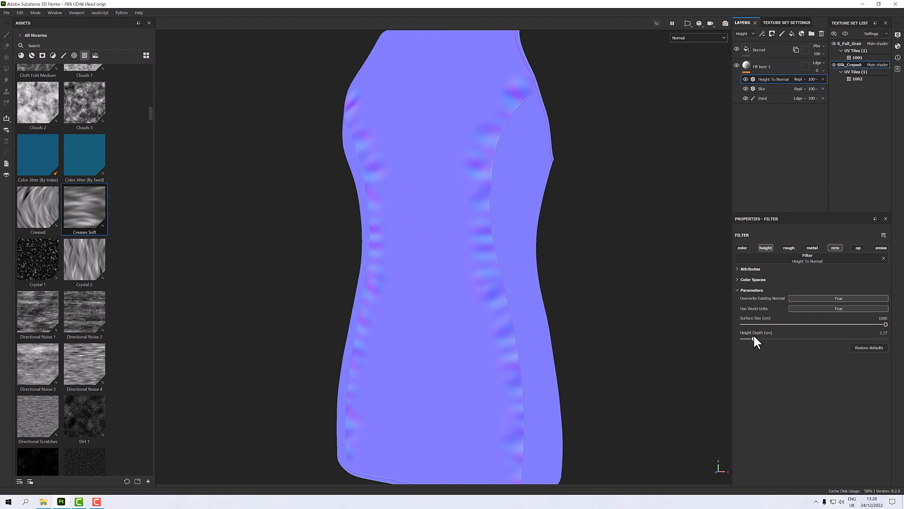
pyautogui.keyDown('alt'); pyautogui.moveTo(583, 337); pyautogui.dragTo(533, 318); pyautogui.keyUp('alt')
# Return the viewport to Material display and examine the seam creases on the shaded dress
pyautogui.click(683, 37)
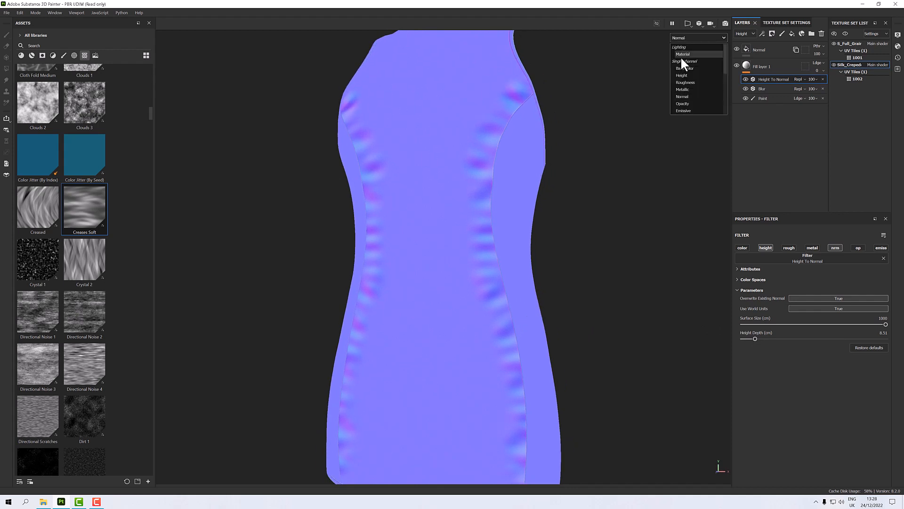
pyautogui.click(680, 55)
pyautogui.scroll(1, 541, 242)
pyautogui.scroll(-2, 541, 242)
pyautogui.scroll(1, 542, 242)
pyautogui.keyDown('alt'); pyautogui.moveTo(542, 242); pyautogui.dragTo(578, 238); pyautogui.keyUp('alt')
pyautogui.scroll(2, 578, 238)
pyautogui.scroll(-1, 578, 238)
pyautogui.scroll(-2, 579, 239)
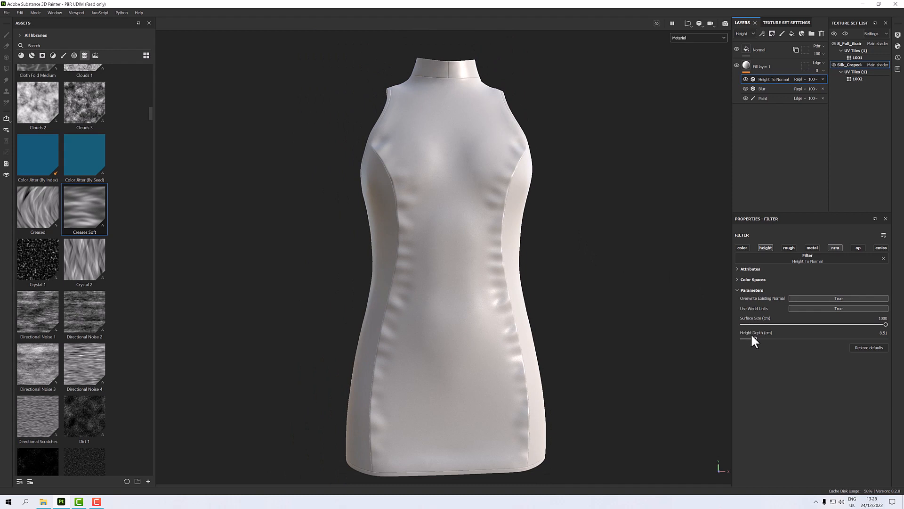
# Fine-tune the Height To Normal filter's height depth to about 8.3 cm, checking the creases from several angles
pyautogui.moveTo(754, 338)
pyautogui.mouseDown()
pyautogui.moveTo(745, 337)
pyautogui.moveTo(812, 331)
pyautogui.moveTo(738, 329)
pyautogui.moveTo(750, 335)
pyautogui.mouseUp()
pyautogui.keyDown('alt'); pyautogui.moveTo(624, 335); pyautogui.dragTo(576, 331); pyautogui.keyUp('alt')
pyautogui.scroll(4, 561, 329)
pyautogui.keyDown('alt'); pyautogui.moveTo(575, 330); pyautogui.dragTo(583, 299, button='middle'); pyautogui.keyUp('alt')
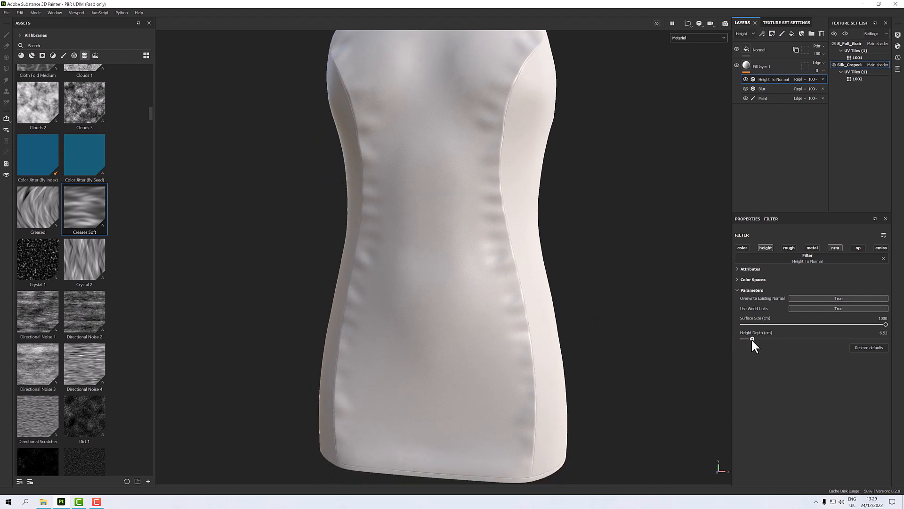
pyautogui.scroll(-4, 504, 323)
pyautogui.keyDown('alt'); pyautogui.moveTo(504, 323); pyautogui.dragTo(532, 304); pyautogui.keyUp('alt')
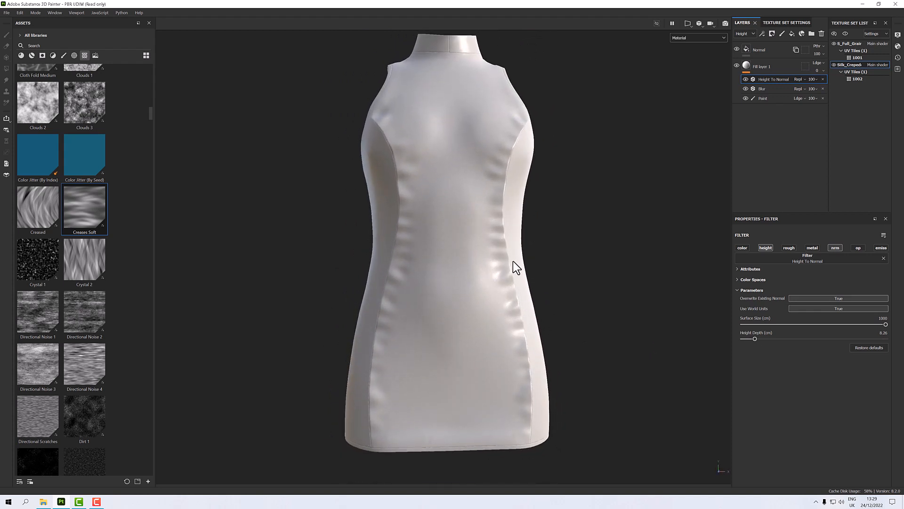
pyautogui.keyDown('alt'); pyautogui.moveTo(513, 261); pyautogui.dragTo(472, 222); pyautogui.keyUp('alt')
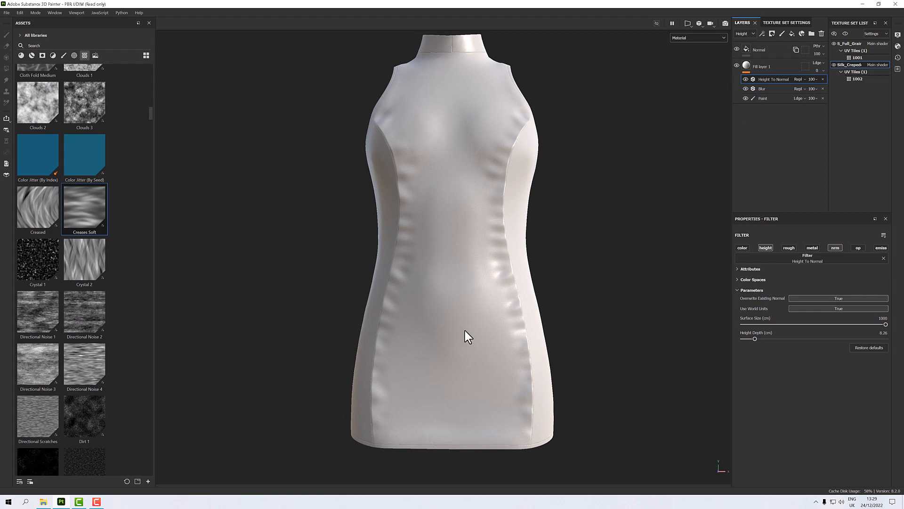
pyautogui.keyDown('alt'); pyautogui.moveTo(478, 321); pyautogui.dragTo(457, 266); pyautogui.keyUp('alt')
pyautogui.scroll(2, 442, 269)
pyautogui.scroll(-3, 445, 264)
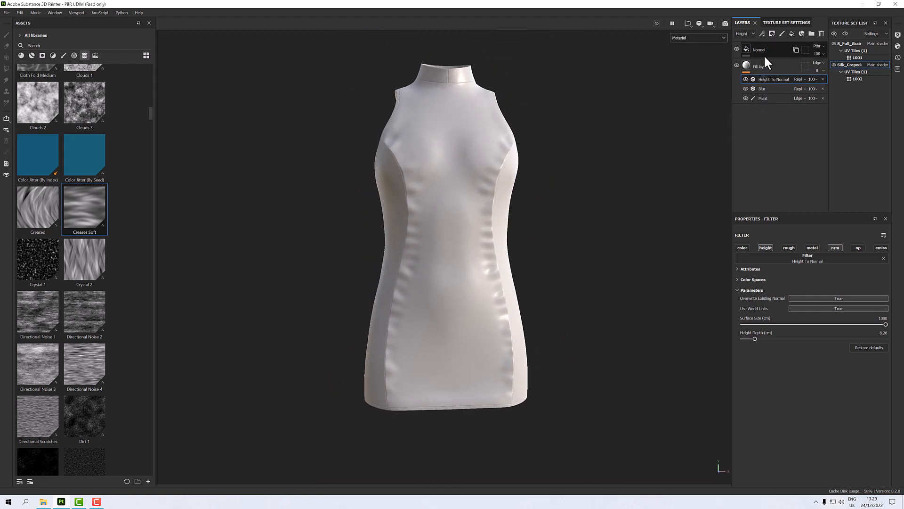
# Add a height-only fill effect to Fill layer 1, placed between the Blur and Height To Normal filters
pyautogui.rightClick(746, 64)
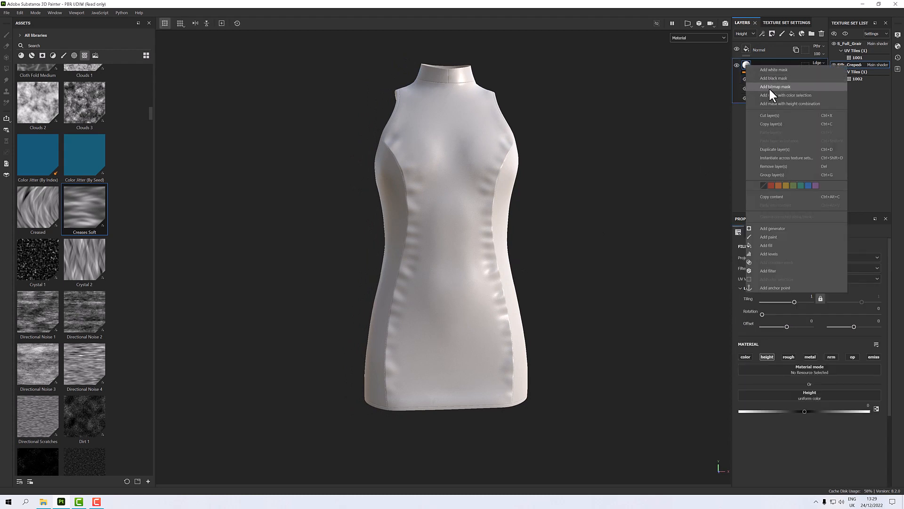
pyautogui.click(778, 243)
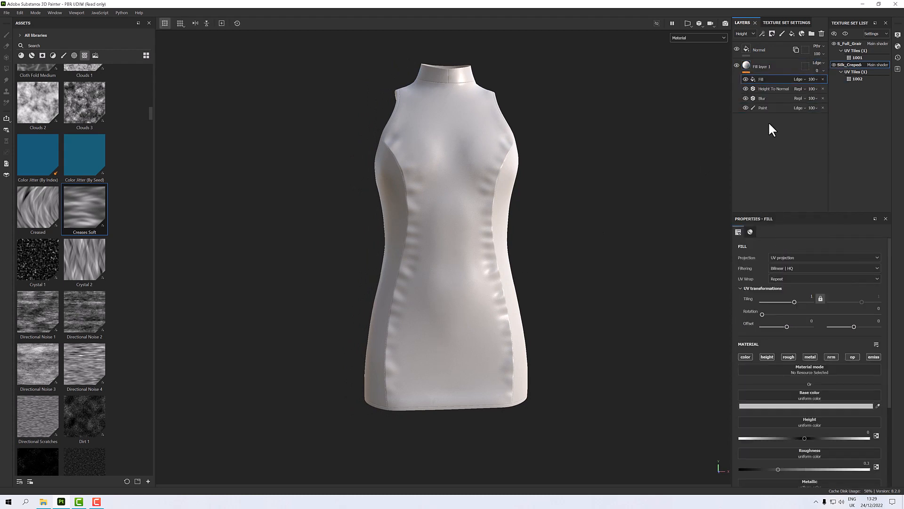
pyautogui.moveTo(769, 80); pyautogui.dragTo(771, 94)
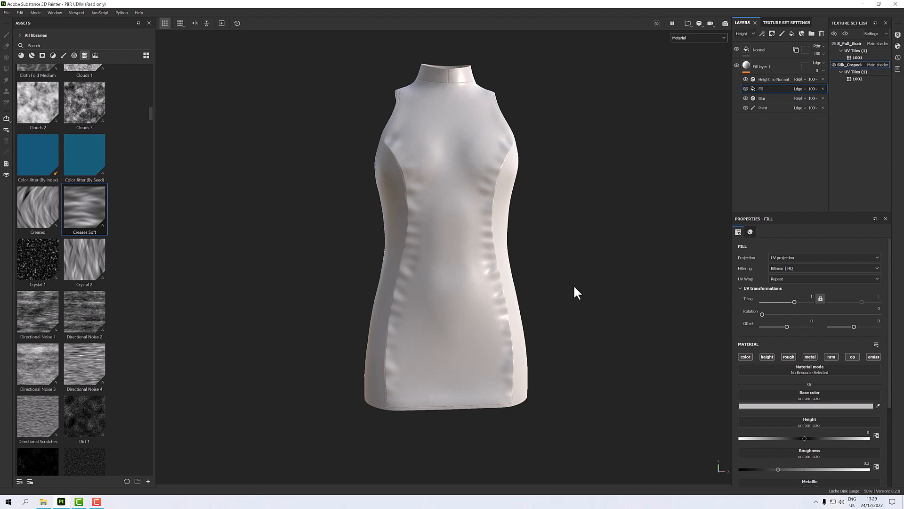
pyautogui.click(766, 357)
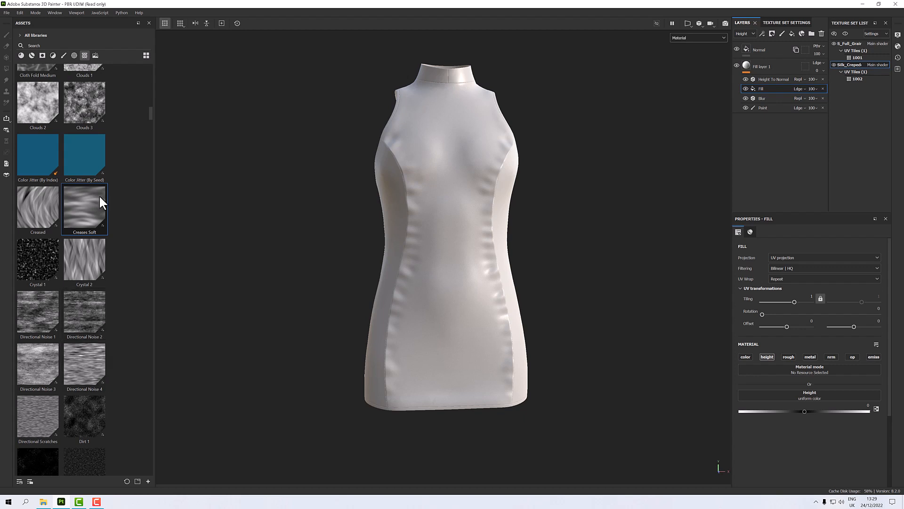
# Search the assets for "spots" and assign Grunge Spots Dirty to the fill effect's height
pyautogui.click(84, 46)
pyautogui.write('s')
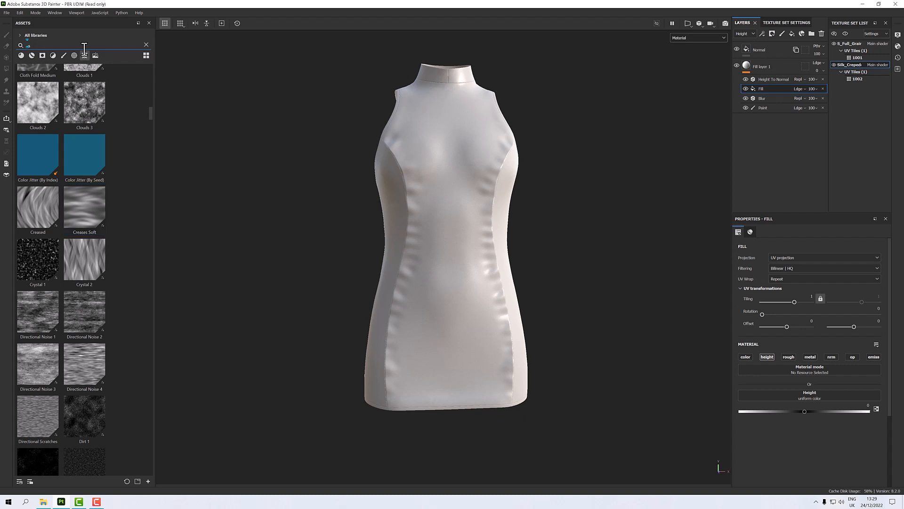
pyautogui.write('pots')
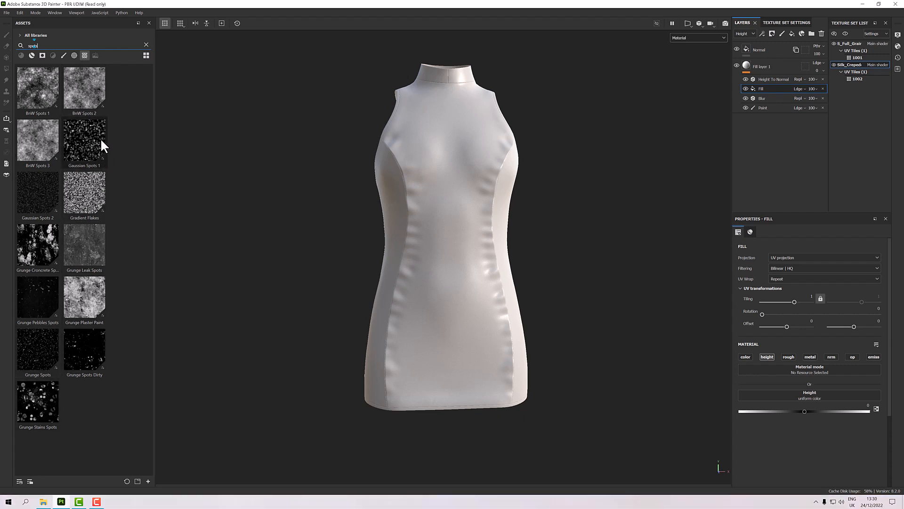
pyautogui.moveTo(87, 334); pyautogui.dragTo(763, 394)
pyautogui.scroll(5, 476, 239)
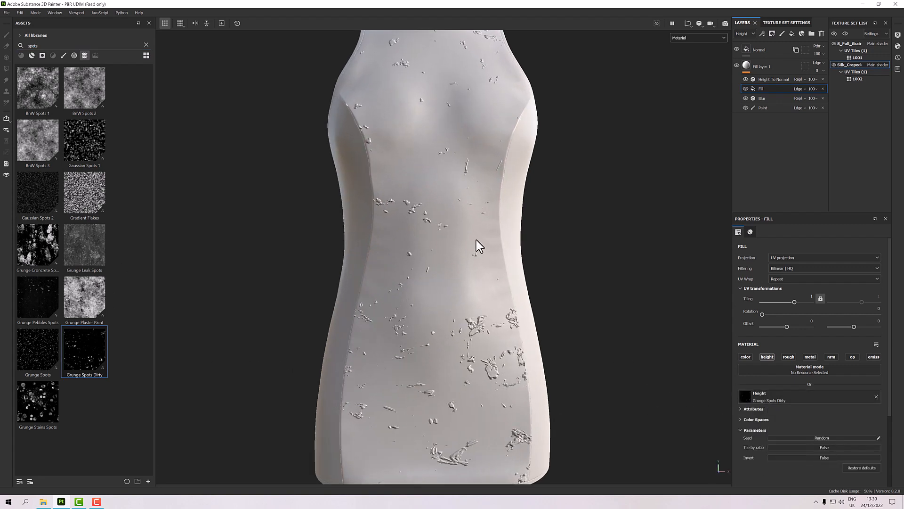
pyautogui.moveTo(475, 239)
pyautogui.keyDown('alt'); pyautogui.mouseDown()
pyautogui.moveTo(433, 244)
pyautogui.moveTo(442, 234)
pyautogui.mouseUp(); pyautogui.keyUp('alt')
pyautogui.scroll(-5, 442, 234)
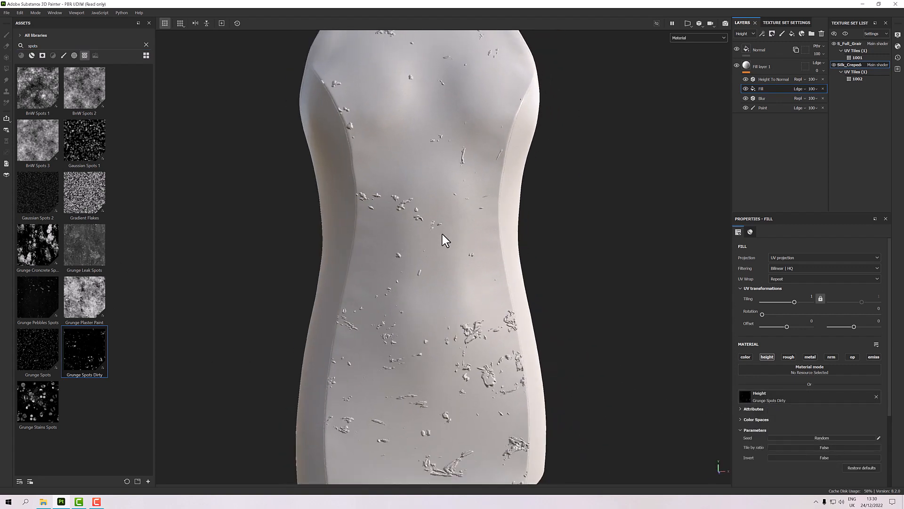
# Try the Multiply blend mode on the grunge fill's height and set it back to Linear dodge (Add)
pyautogui.click(796, 88)
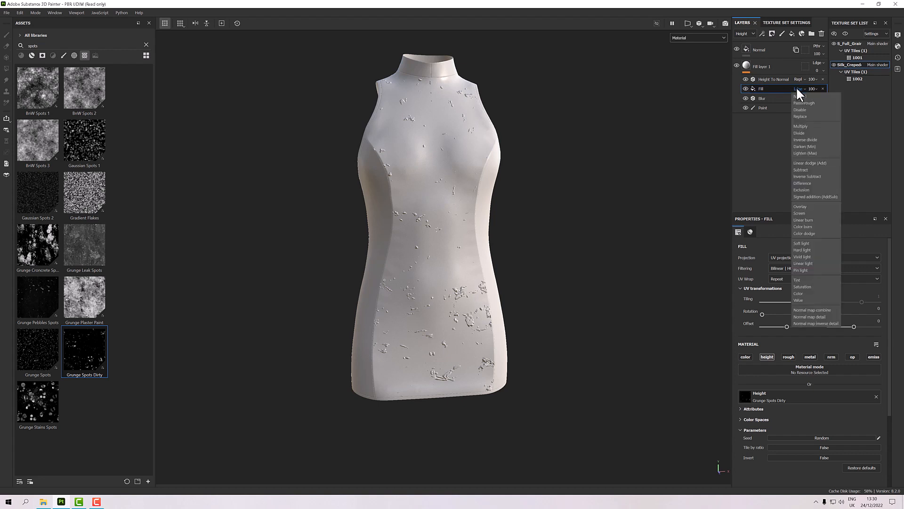
pyautogui.click(806, 125)
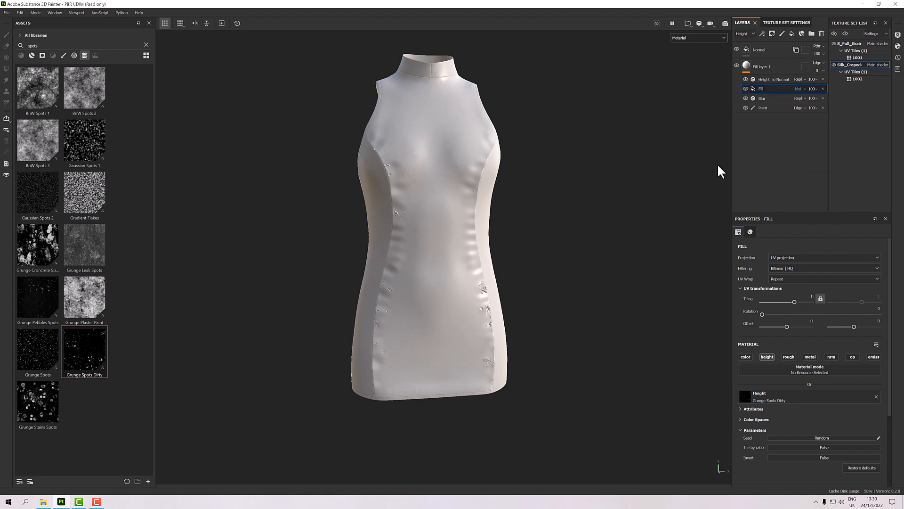
pyautogui.scroll(3, 471, 331)
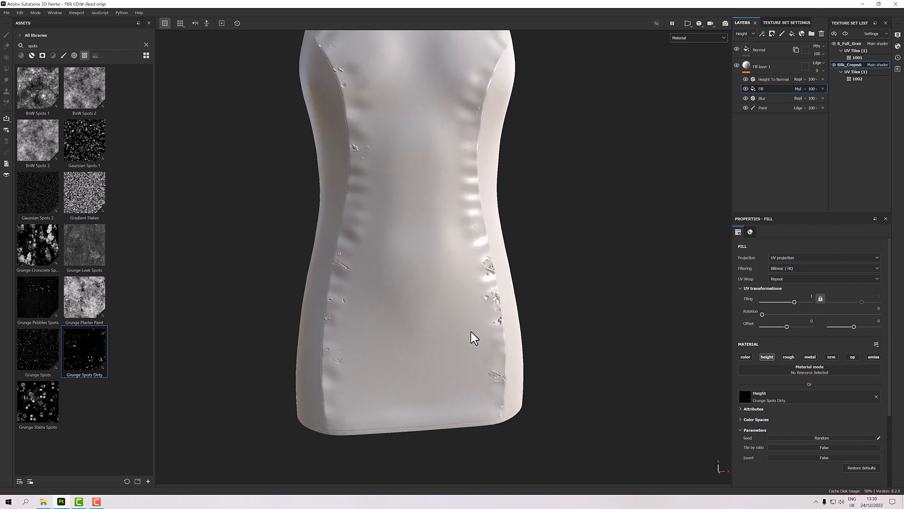
pyautogui.click(799, 89)
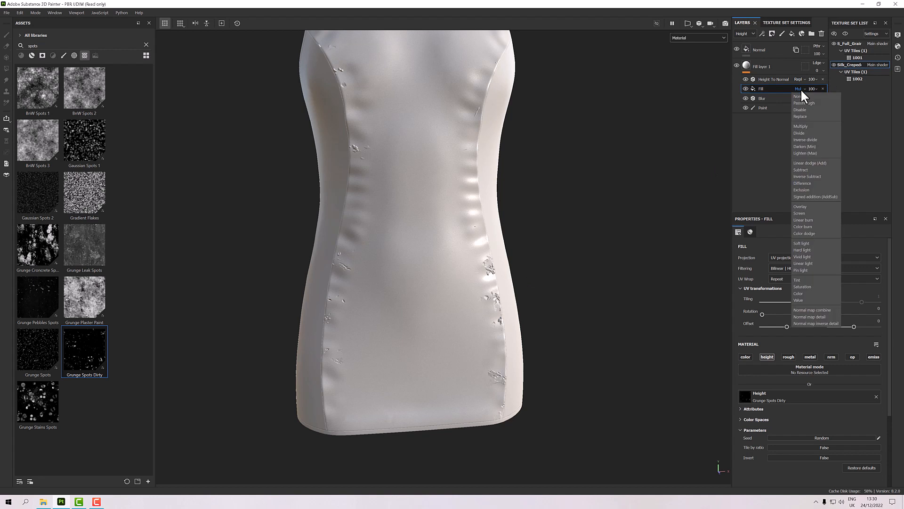
pyautogui.click(807, 162)
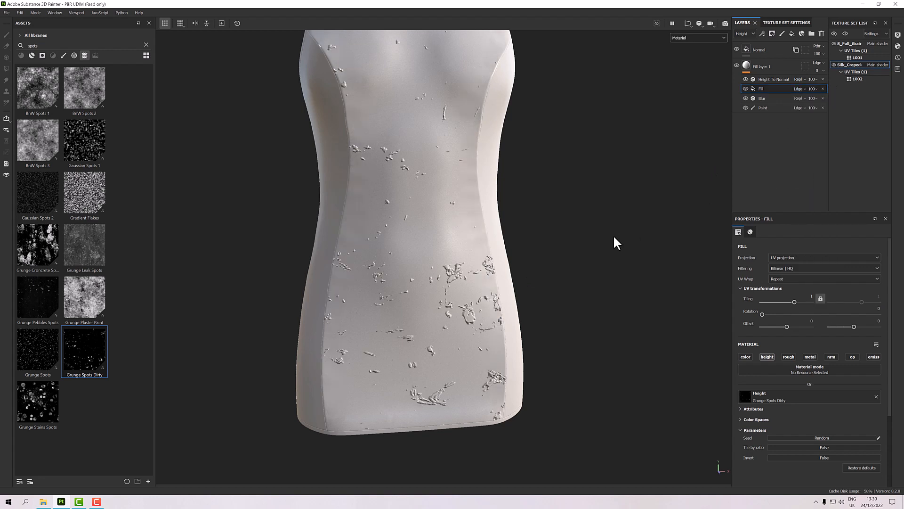
# Reduce the grunge fill effect's height opacity to 2 and check its spots against the seam creases
pyautogui.keyDown('alt'); pyautogui.moveTo(549, 204); pyautogui.dragTo(603, 178); pyautogui.keyUp('alt')
pyautogui.scroll(5, 472, 208)
pyautogui.scroll(-5, 476, 172)
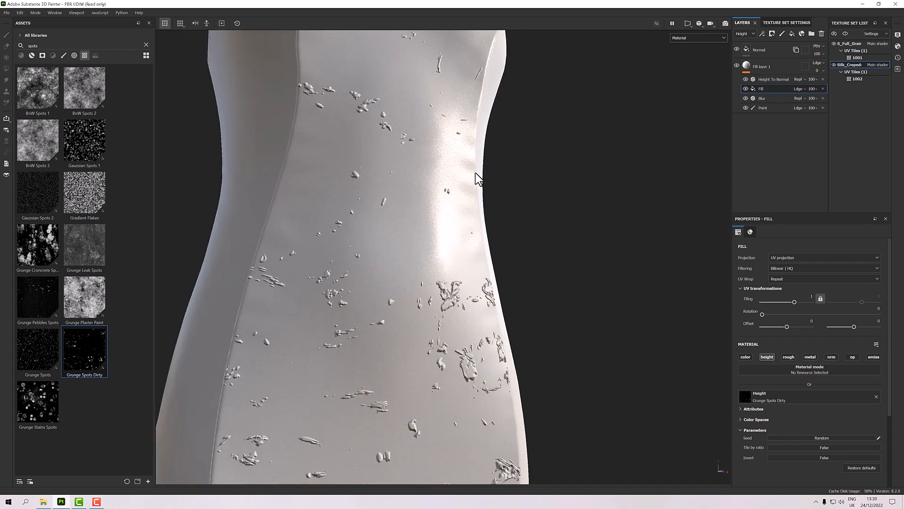
pyautogui.keyDown('alt'); pyautogui.moveTo(473, 176); pyautogui.dragTo(404, 186); pyautogui.keyUp('alt')
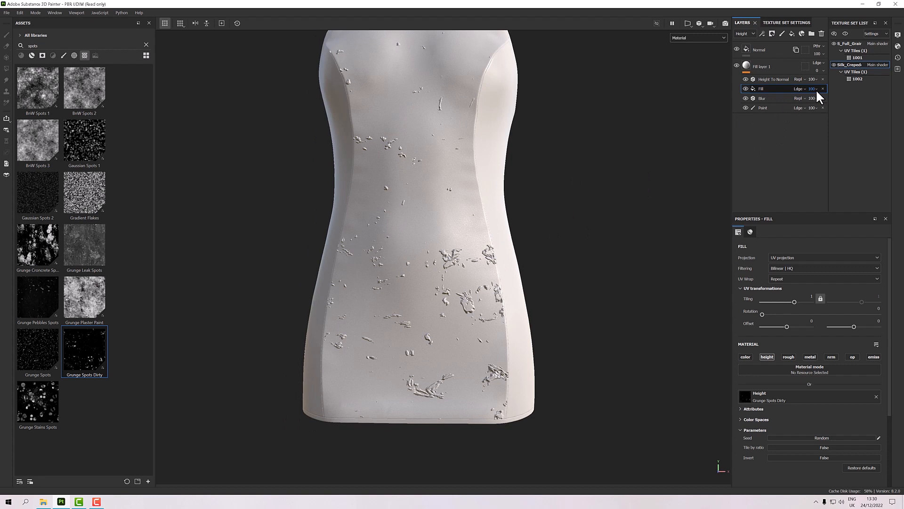
pyautogui.moveTo(840, 103); pyautogui.dragTo(810, 97)
pyautogui.moveTo(500, 228)
pyautogui.keyDown('alt'); pyautogui.mouseDown()
pyautogui.moveTo(478, 184)
pyautogui.moveTo(499, 136)
pyautogui.moveTo(543, 190)
pyautogui.moveTo(521, 216)
pyautogui.moveTo(491, 226)
pyautogui.mouseUp(); pyautogui.keyUp('alt')
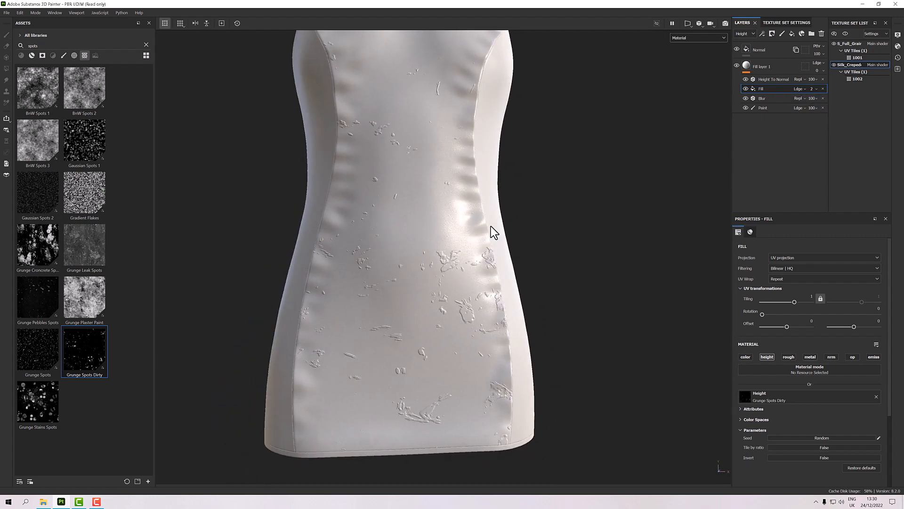
pyautogui.scroll(2, 490, 226)
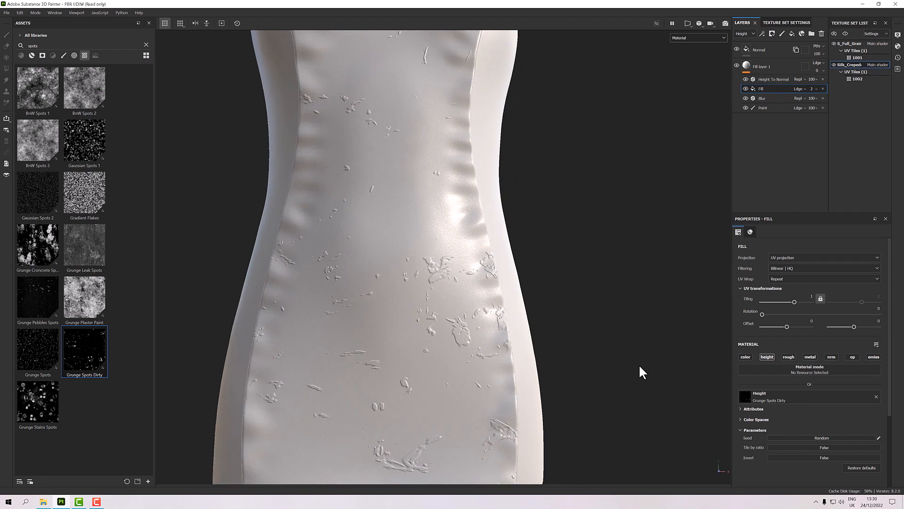
pyautogui.scroll(-3, 452, 291)
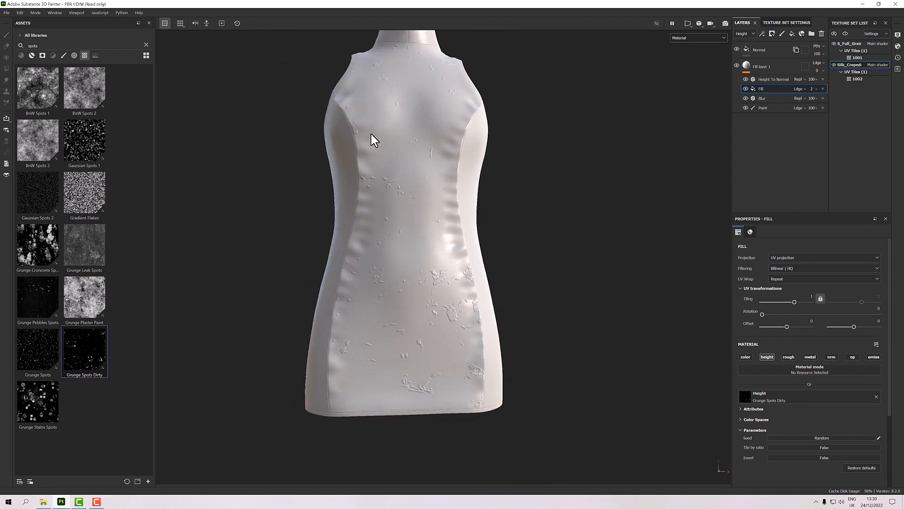
# Randomize the seed of the Grunge Spots Dirty texture several times and set its Invert parameter to True
pyautogui.scroll(-3, 826, 419)
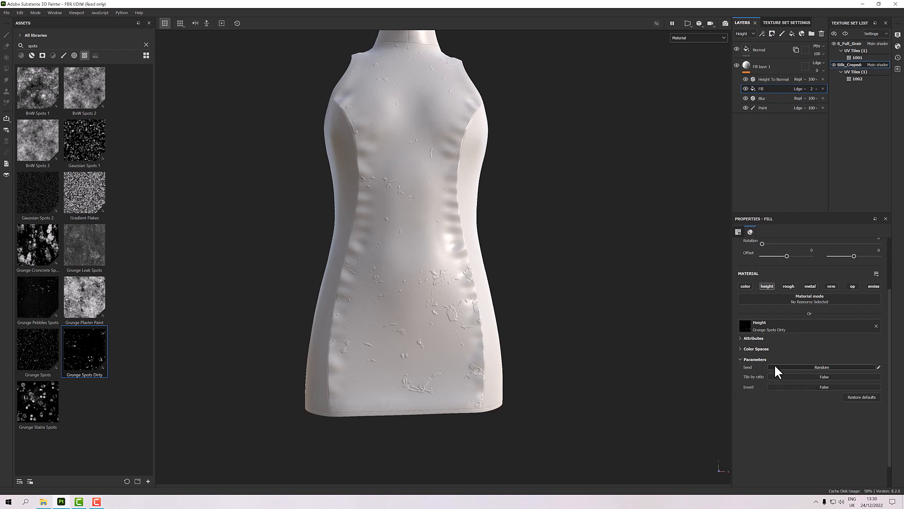
pyautogui.click(790, 367)
pyautogui.click(790, 365)
pyautogui.click(790, 366)
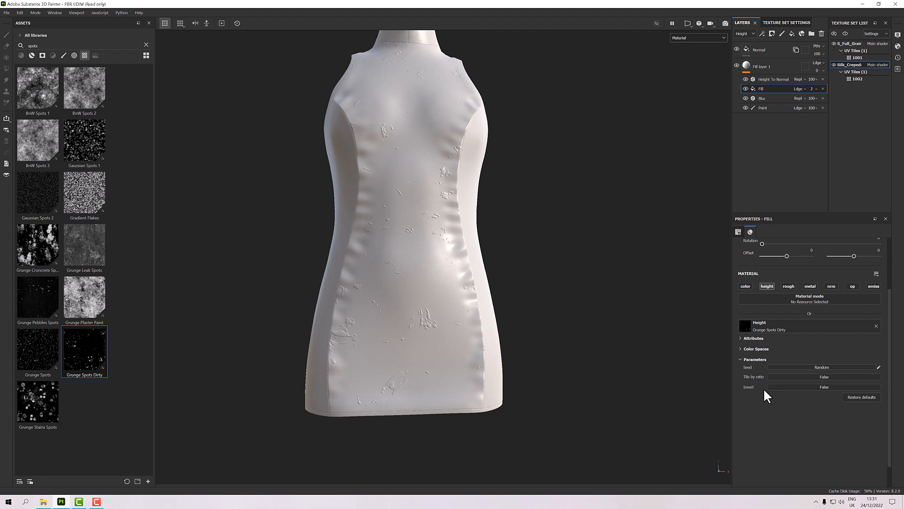
pyautogui.click(780, 387)
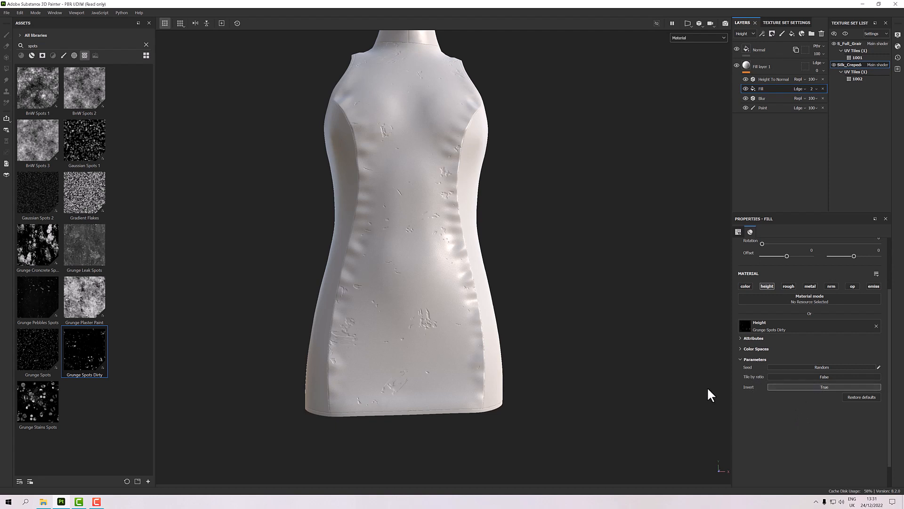
pyautogui.scroll(1, 457, 337)
pyautogui.scroll(5, 408, 329)
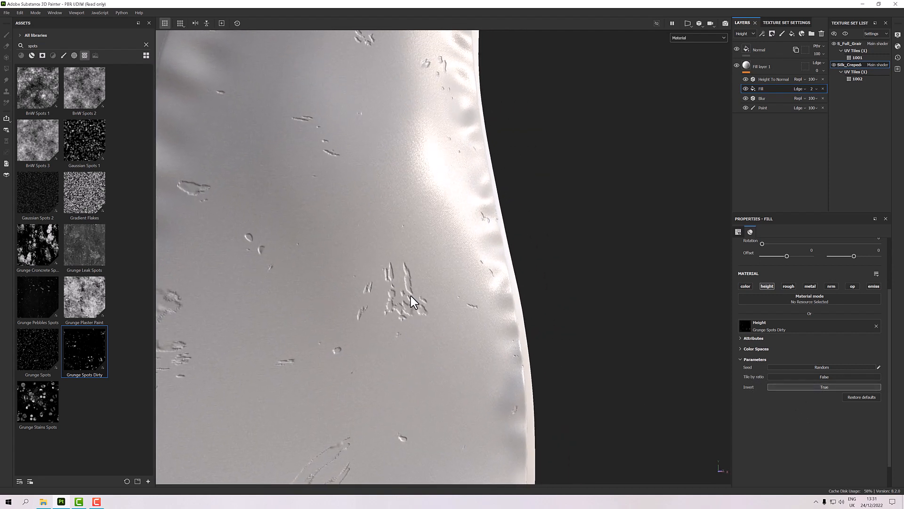
pyautogui.scroll(-5, 405, 292)
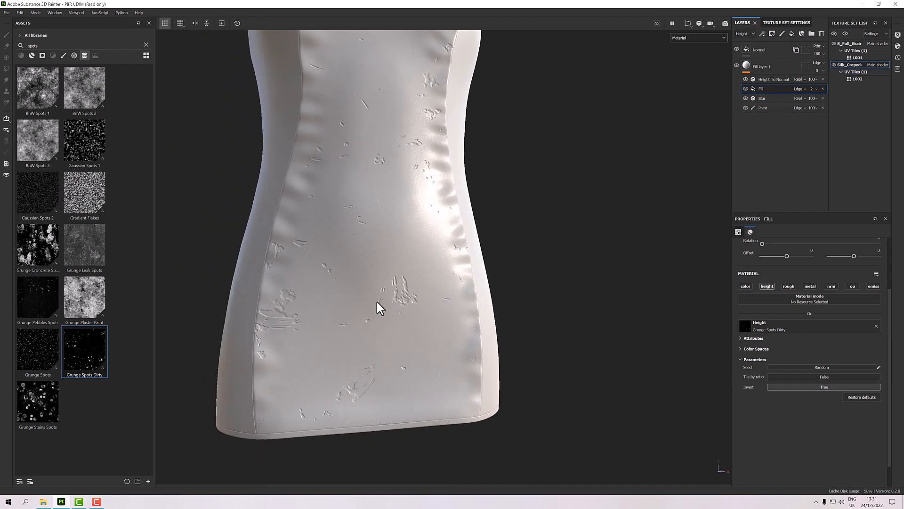
# Try a UV tiling of 2 on the grunge fill, followed by a tiling of 4, inspecting the spot density
pyautogui.scroll(2, 797, 273)
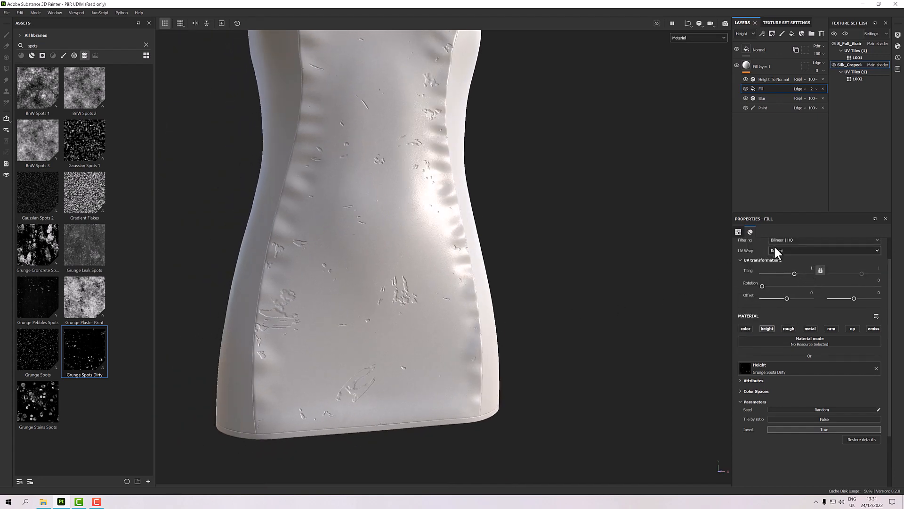
pyautogui.click(811, 268)
pyautogui.write('2')
pyautogui.press('Return')
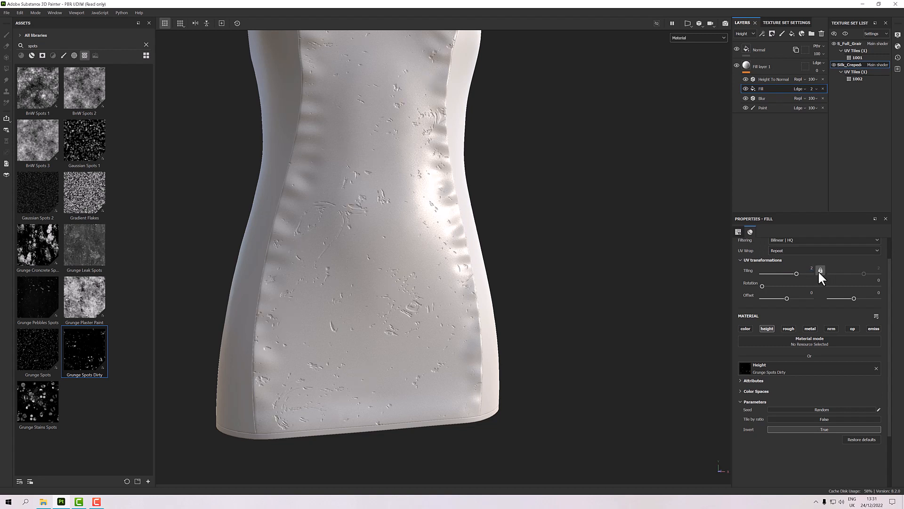
pyautogui.click(811, 269)
pyautogui.write('4')
pyautogui.press('Return')
pyautogui.scroll(3, 408, 233)
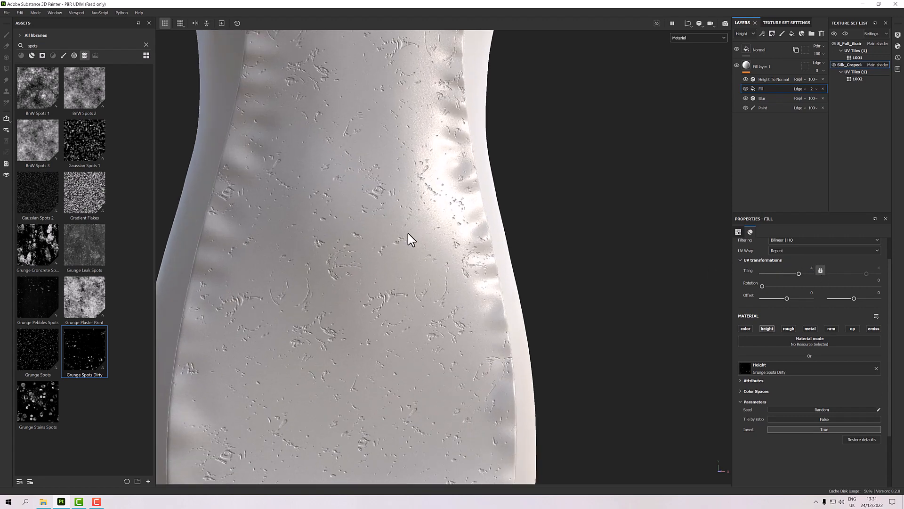
pyautogui.scroll(-7, 408, 233)
pyautogui.moveTo(408, 232)
pyautogui.keyDown('alt'); pyautogui.mouseDown()
pyautogui.moveTo(374, 233)
pyautogui.moveTo(353, 191)
pyautogui.moveTo(393, 224)
pyautogui.moveTo(392, 239)
pyautogui.mouseUp(); pyautogui.keyUp('alt')
pyautogui.scroll(3, 396, 252)
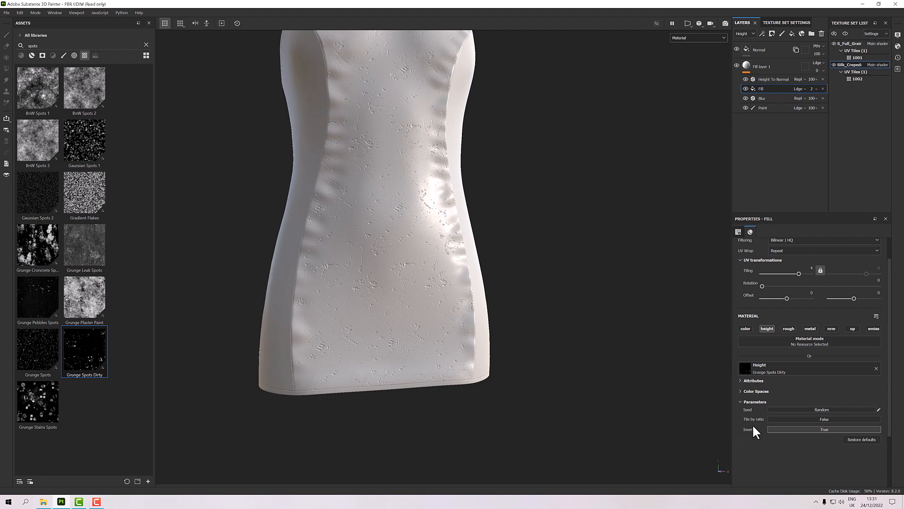
# Look through the output color space options of the fill's height texture without choosing another one
pyautogui.click(742, 391)
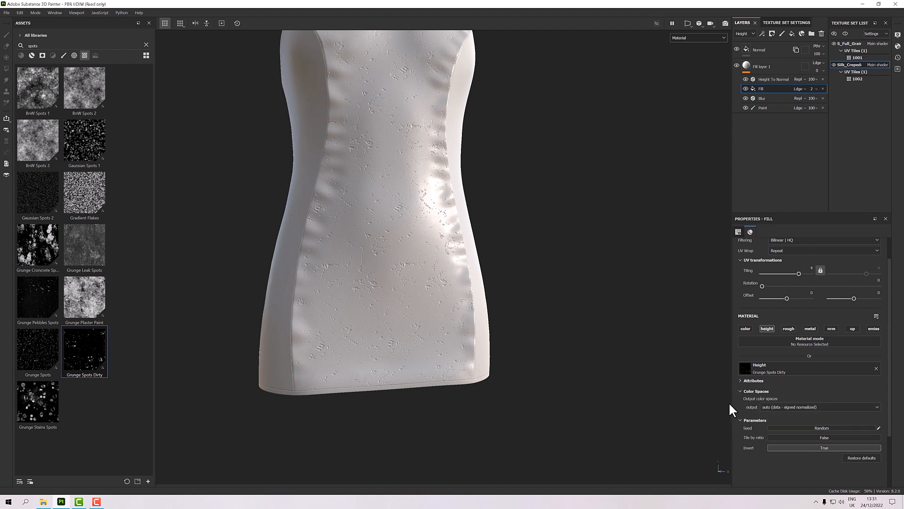
pyautogui.click(770, 406)
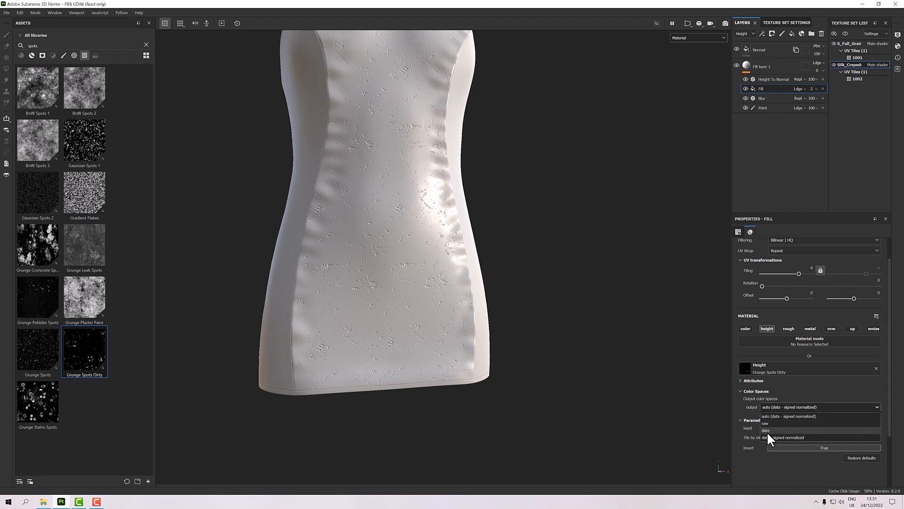
pyautogui.click(742, 394)
pyautogui.click(741, 390)
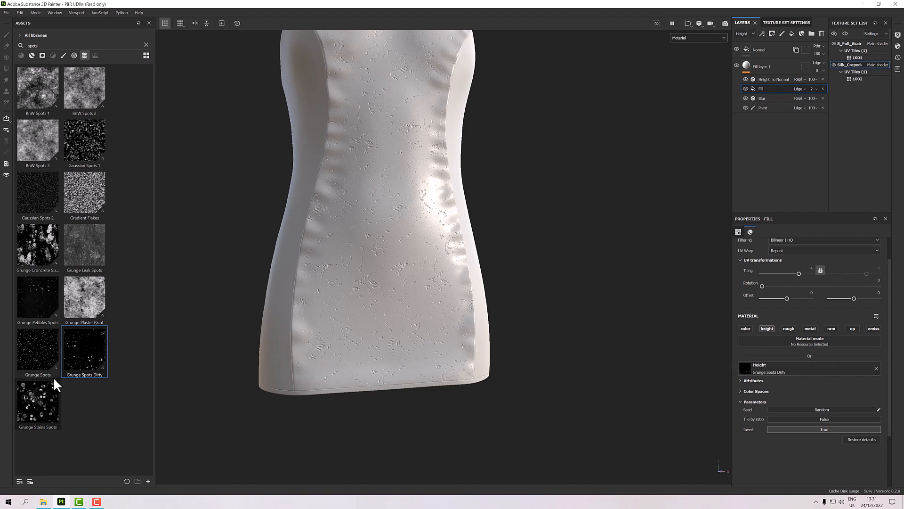
# Replace the fill effect's height texture with Grunge Spots and set Invert to True
pyautogui.moveTo(30, 344); pyautogui.dragTo(799, 366)
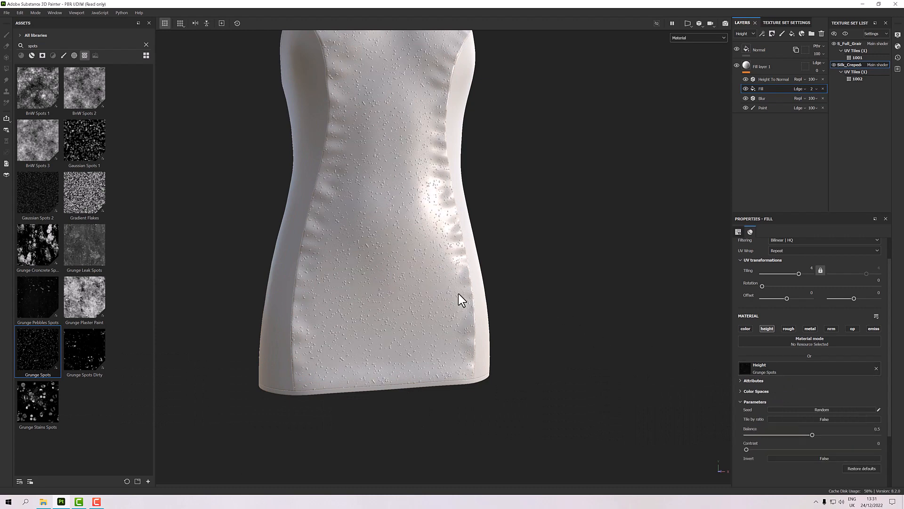
pyautogui.scroll(5, 411, 288)
pyautogui.scroll(-4, 416, 290)
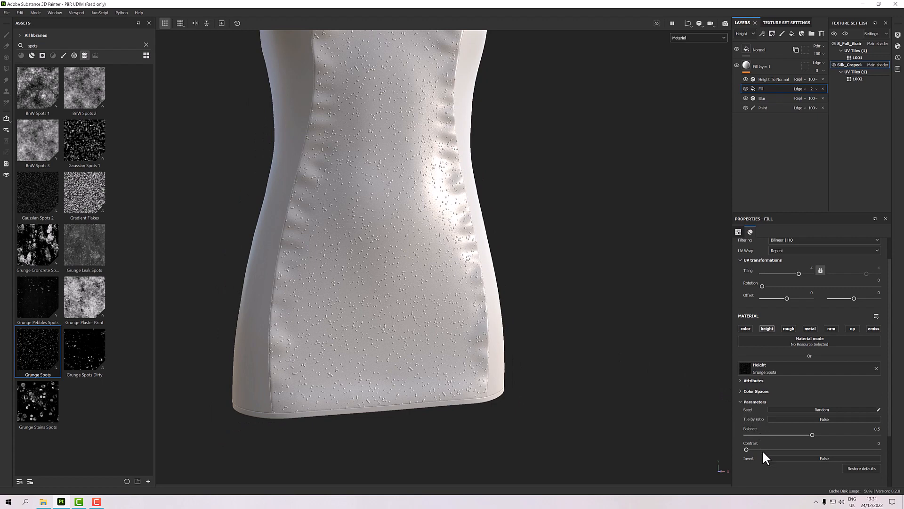
pyautogui.click(787, 456)
pyautogui.scroll(2, 432, 349)
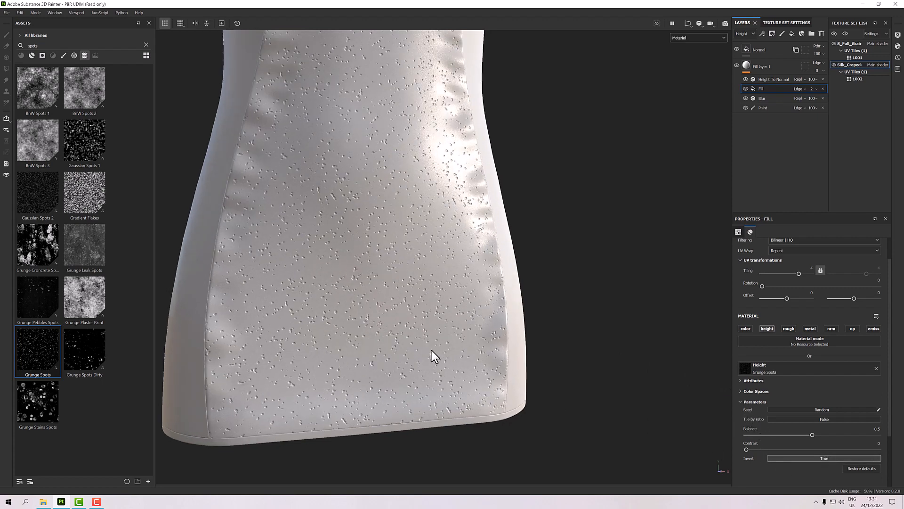
pyautogui.scroll(1, 432, 349)
# Try different Balance and Contrast amounts on Grunge Spots, settling on Balance 0.02 and Contrast 0
pyautogui.scroll(-2, 772, 442)
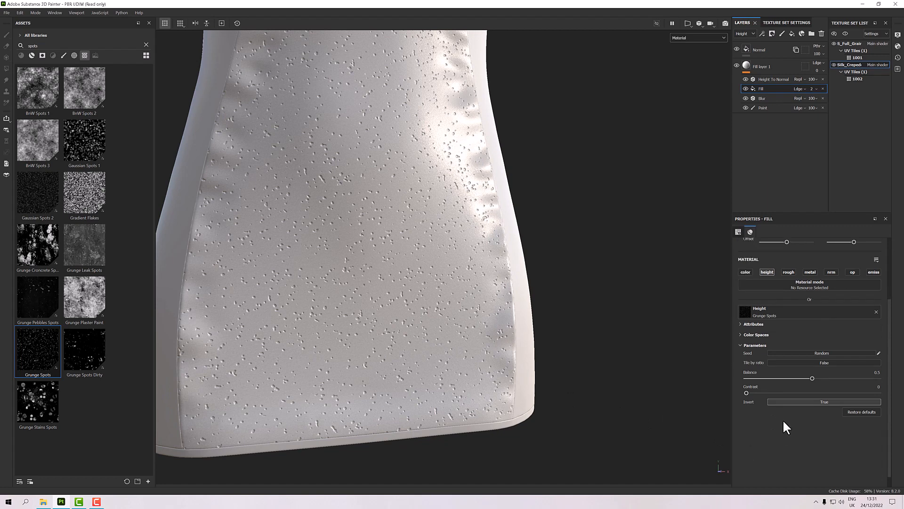
pyautogui.moveTo(811, 378); pyautogui.dragTo(746, 379)
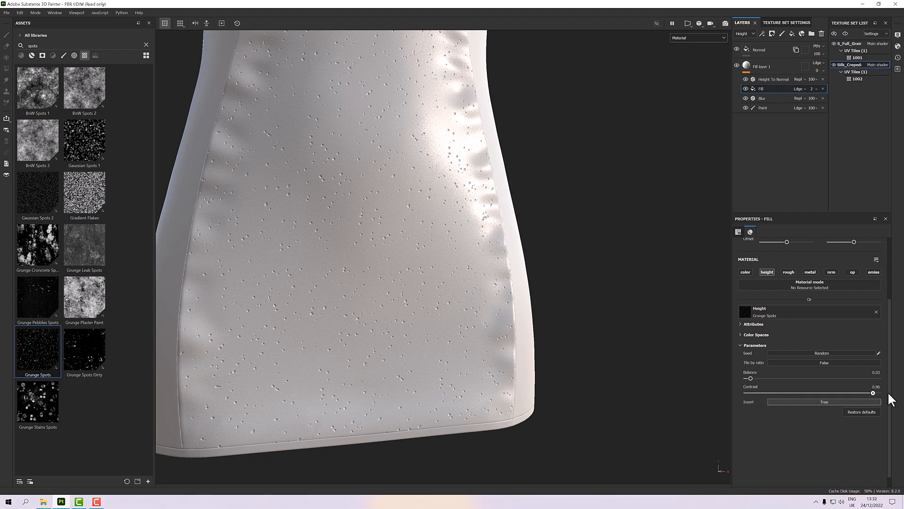
pyautogui.moveTo(888, 393); pyautogui.dragTo(898, 393)
pyautogui.moveTo(792, 392); pyautogui.dragTo(764, 393)
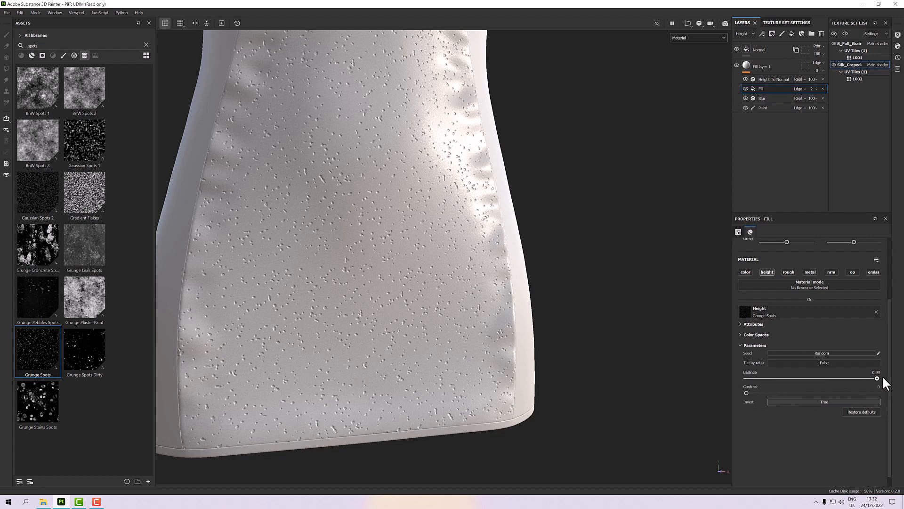
pyautogui.moveTo(852, 380); pyautogui.dragTo(776, 380)
pyautogui.scroll(-5, 422, 358)
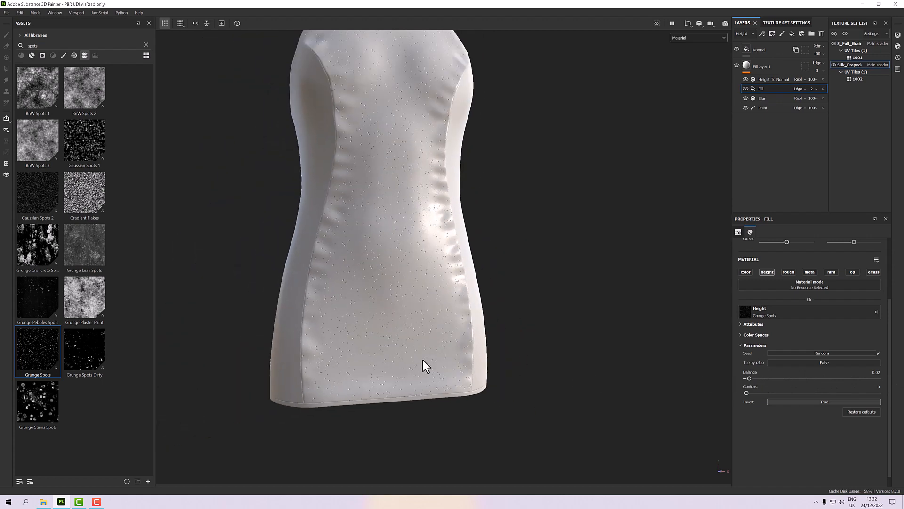
pyautogui.keyDown('alt'); pyautogui.moveTo(422, 359); pyautogui.dragTo(393, 290); pyautogui.keyUp('alt')
pyautogui.scroll(8, 427, 341)
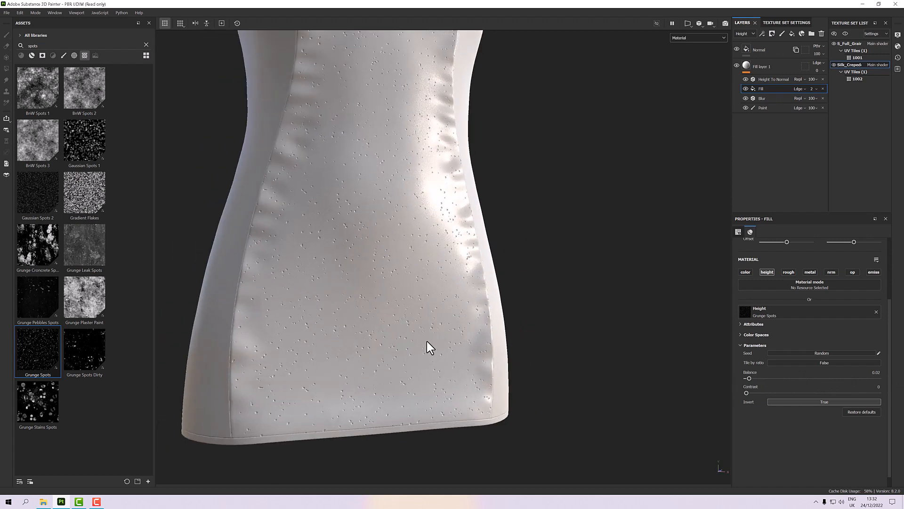
# Set the grunge fill's UV tiling to 8 and inspect the finer spots from several angles
pyautogui.scroll(3, 807, 309)
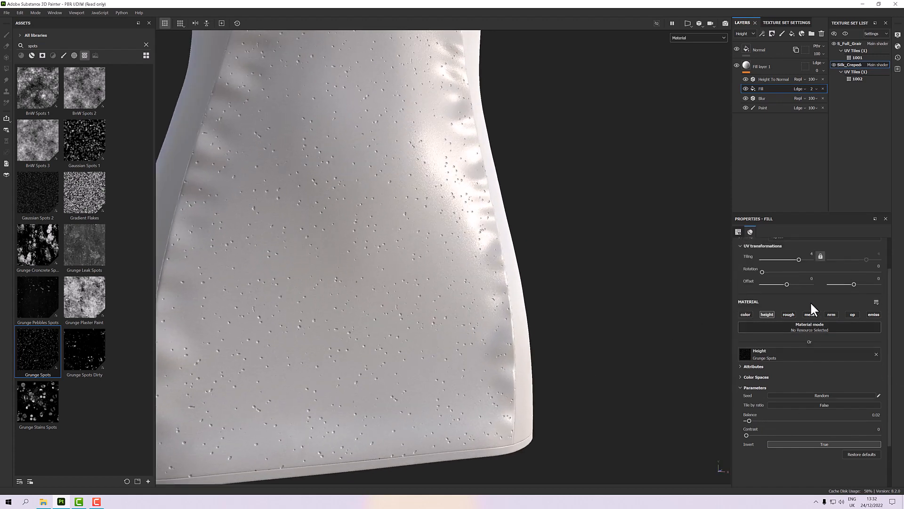
pyautogui.click(811, 297)
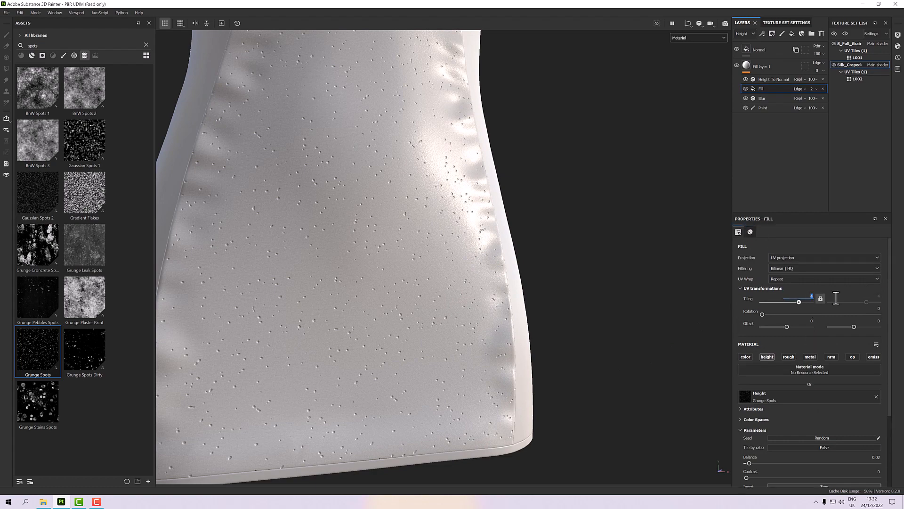
pyautogui.write('8')
pyautogui.press('Return')
pyautogui.scroll(10, 386, 277)
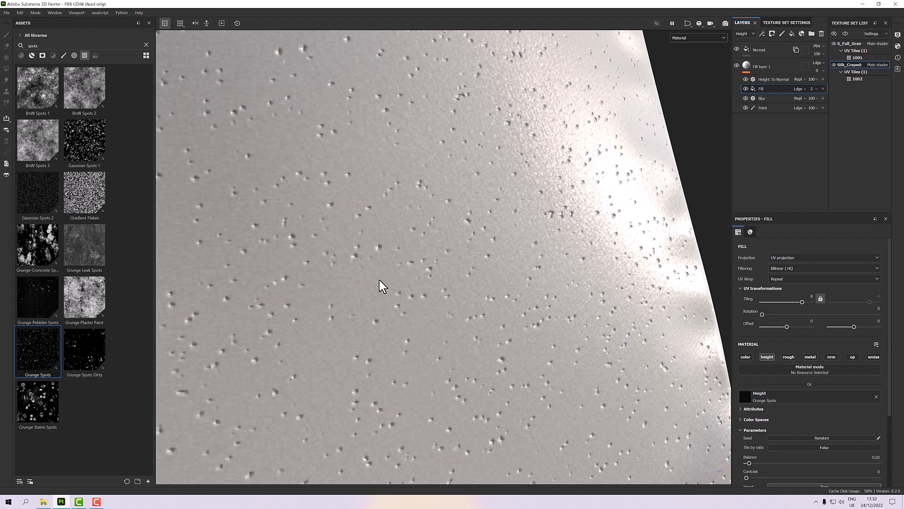
pyautogui.scroll(-10, 407, 255)
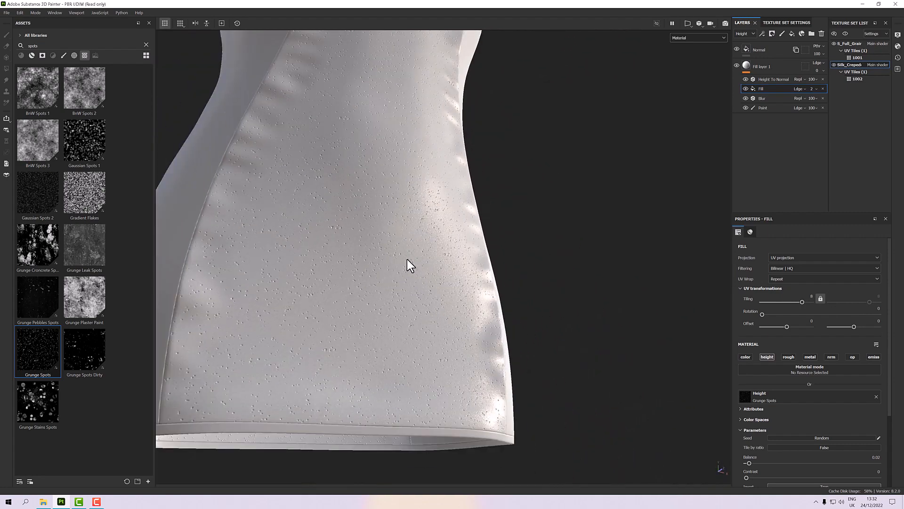
pyautogui.keyDown('alt'); pyautogui.moveTo(404, 262); pyautogui.dragTo(383, 295); pyautogui.keyUp('alt')
pyautogui.scroll(8, 383, 294)
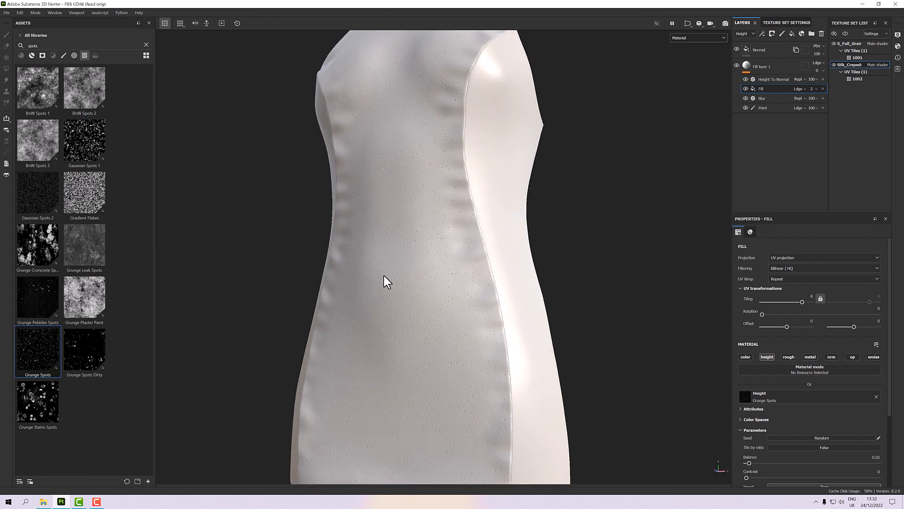
pyautogui.scroll(-5, 383, 278)
pyautogui.keyDown('alt'); pyautogui.moveTo(385, 280); pyautogui.dragTo(385, 262); pyautogui.keyUp('alt')
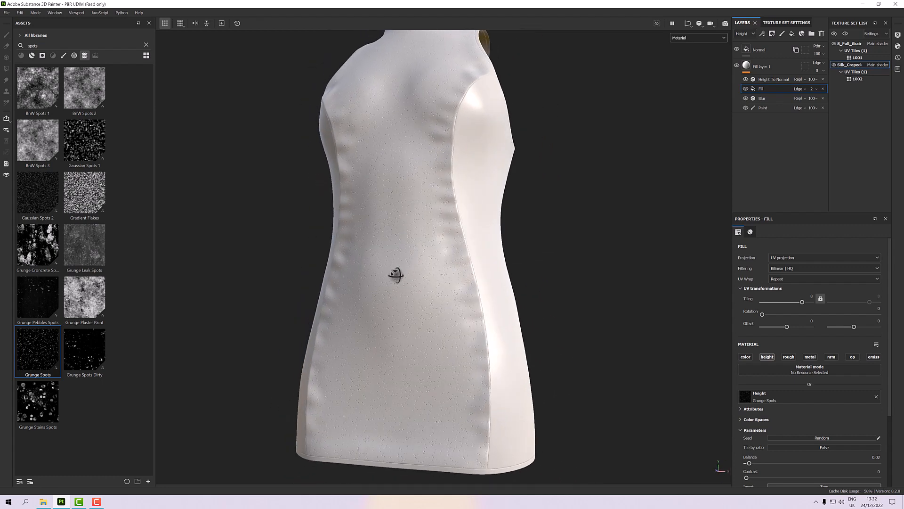
pyautogui.scroll(2, 395, 275)
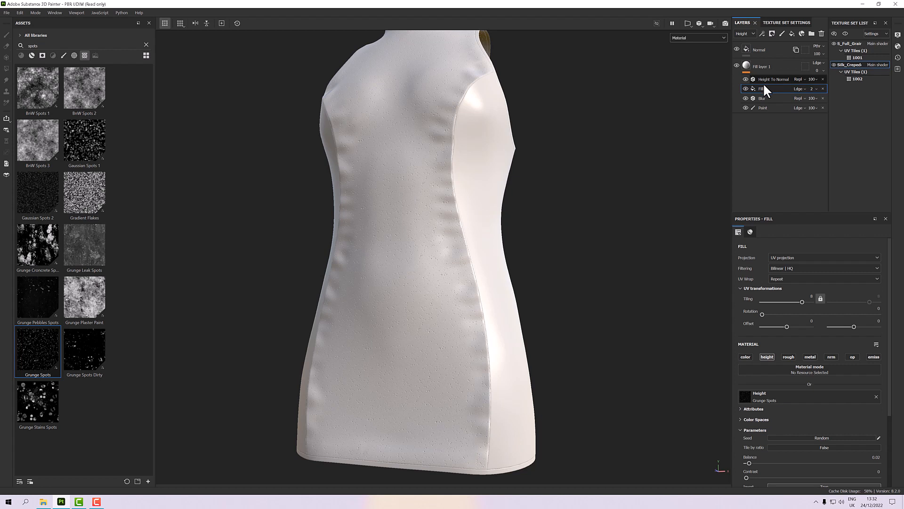
# Display only the Normal channel in the viewport and examine the spots and creases up close
pyautogui.click(685, 39)
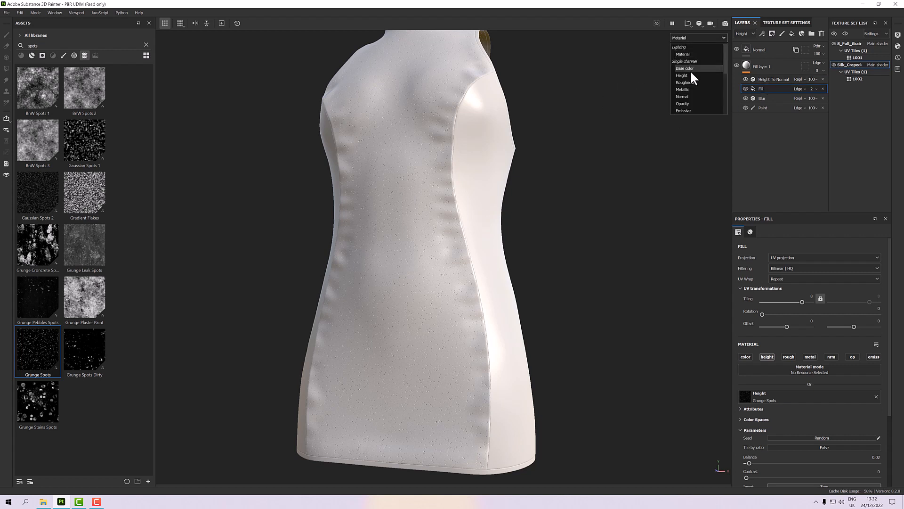
pyautogui.click(689, 96)
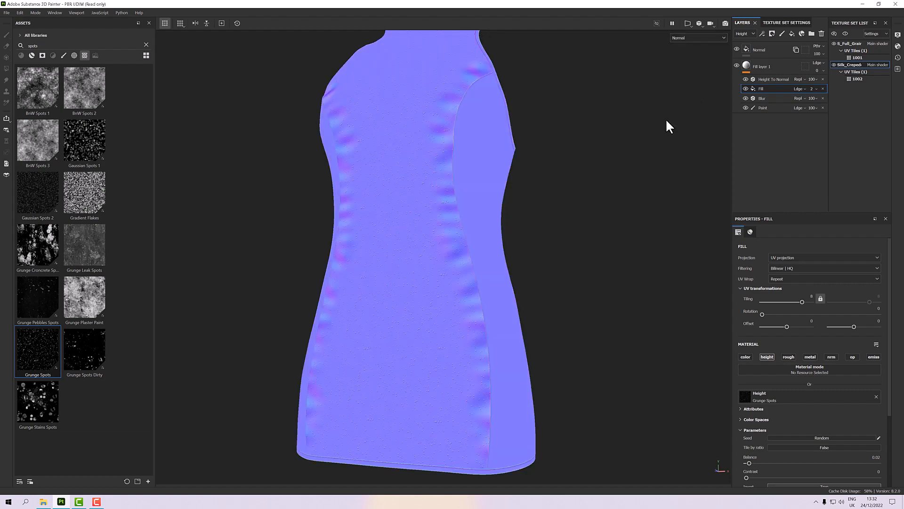
pyautogui.scroll(10, 401, 302)
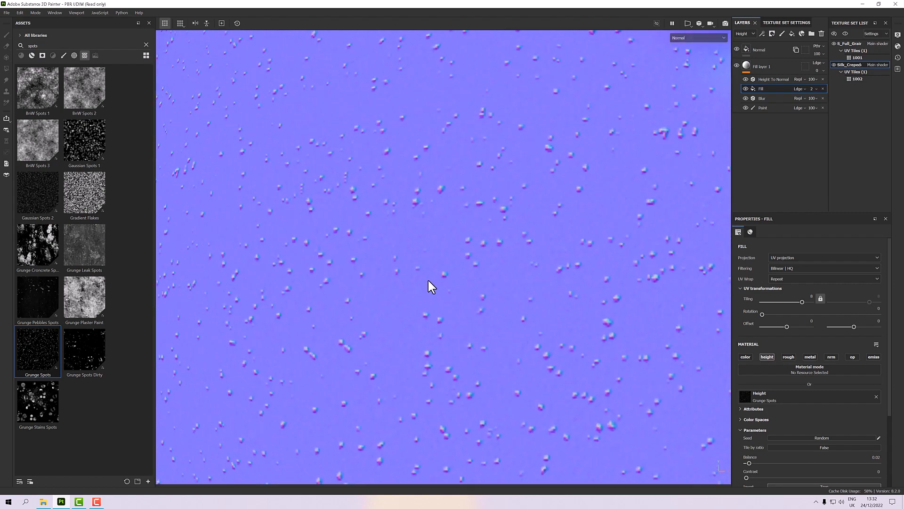
# Check the creases along both seams in the normal channel and switch the viewport back to the Material display
pyautogui.scroll(-10, 436, 280)
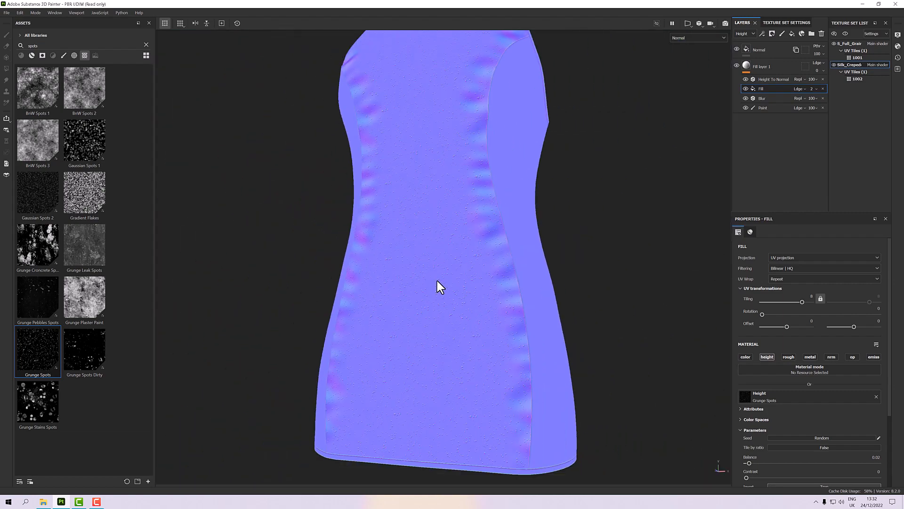
pyautogui.keyDown('alt'); pyautogui.moveTo(437, 280); pyautogui.dragTo(473, 282); pyautogui.keyUp('alt')
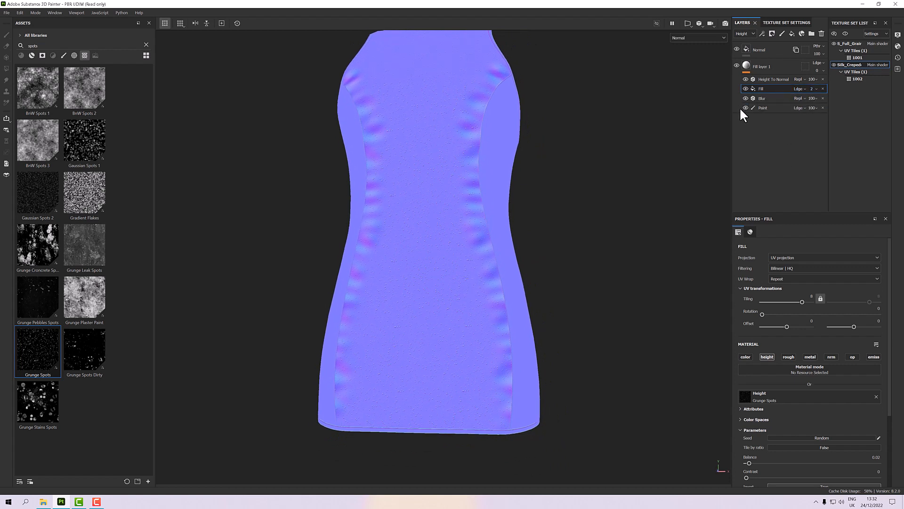
pyautogui.keyDown('alt'); pyautogui.moveTo(549, 141); pyautogui.dragTo(675, 52); pyautogui.keyUp('alt')
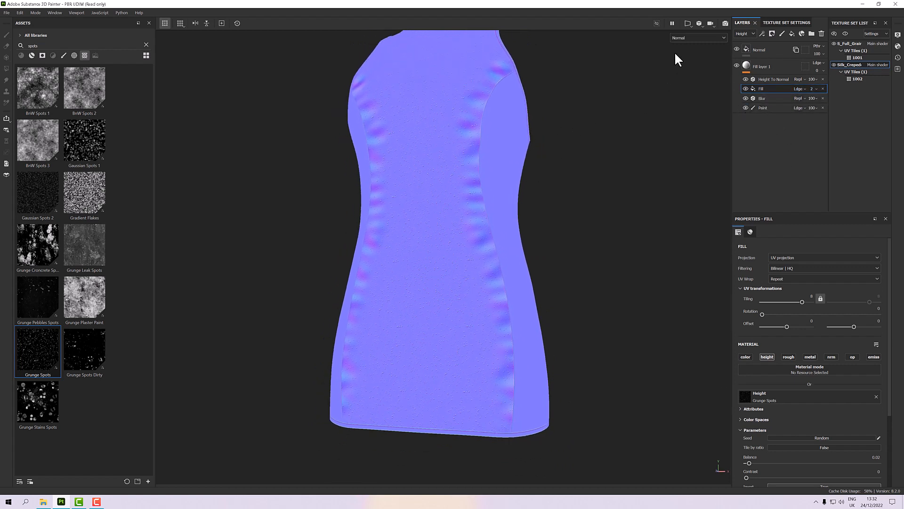
pyautogui.click(688, 38)
pyautogui.click(686, 52)
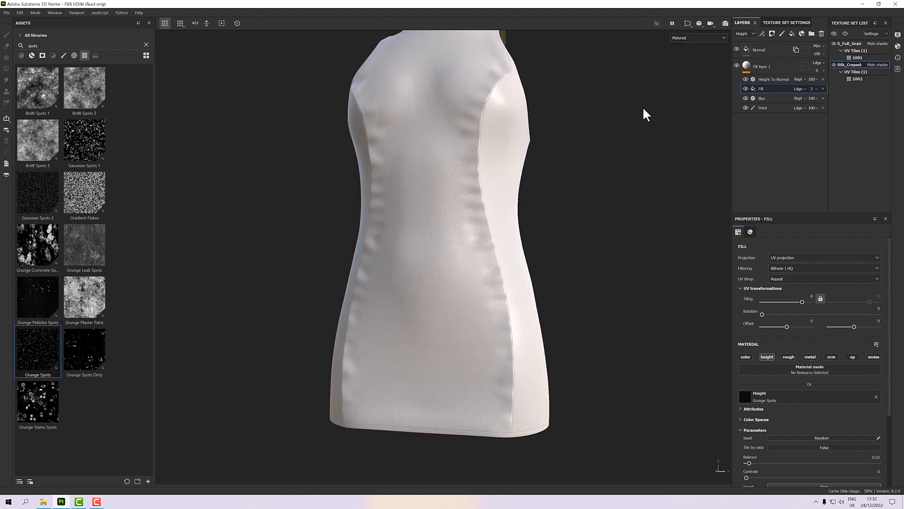
# Examine the creases and spots on the shaded dress from the front, back, side and above
pyautogui.scroll(3, 467, 231)
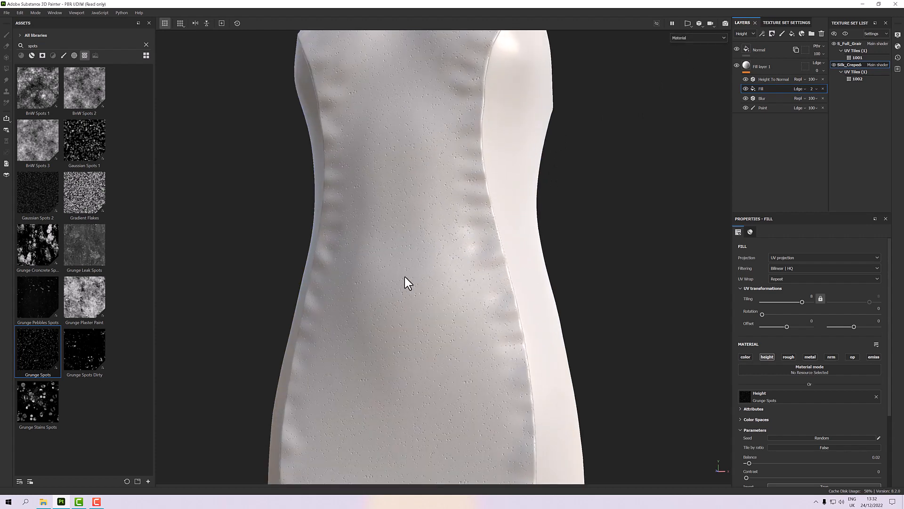
pyautogui.scroll(-3, 405, 276)
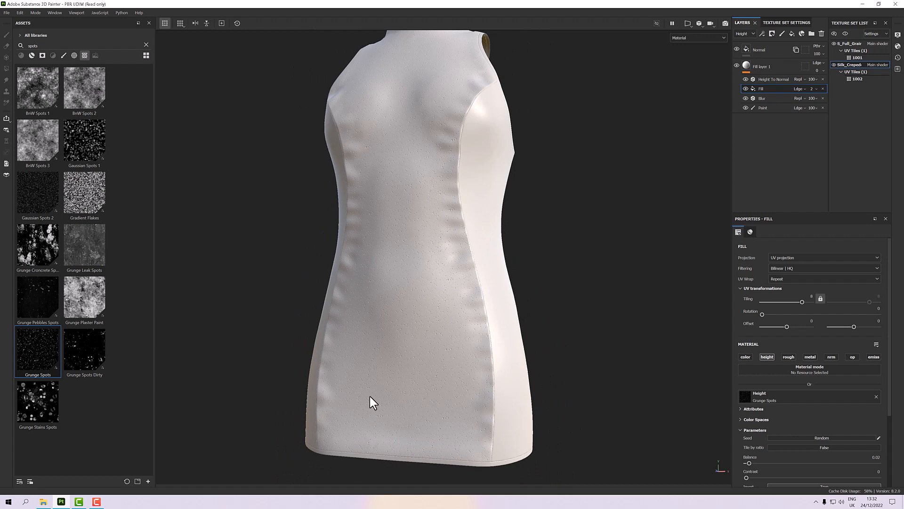
pyautogui.keyDown('alt'); pyautogui.moveTo(428, 221); pyautogui.dragTo(498, 283); pyautogui.keyUp('alt')
pyautogui.scroll(2, 490, 175)
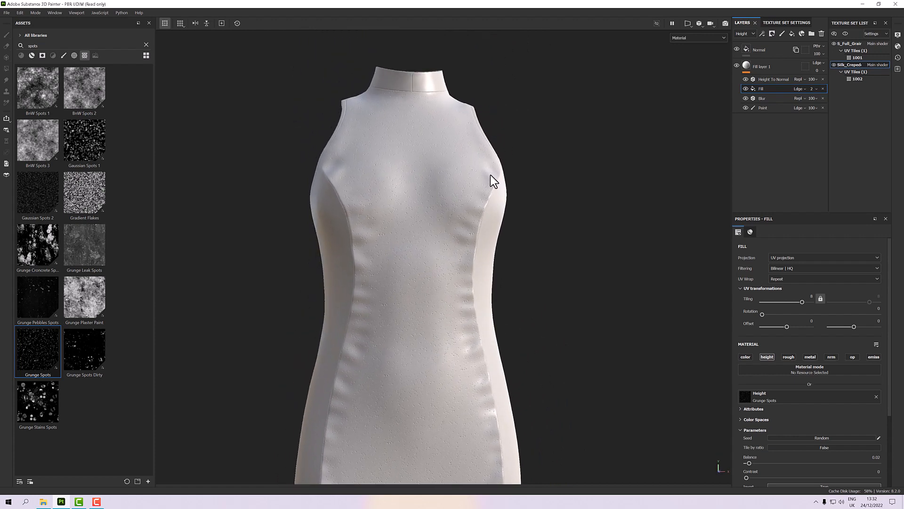
pyautogui.keyDown('alt'); pyautogui.moveTo(410, 202); pyautogui.dragTo(352, 236); pyautogui.keyUp('alt')
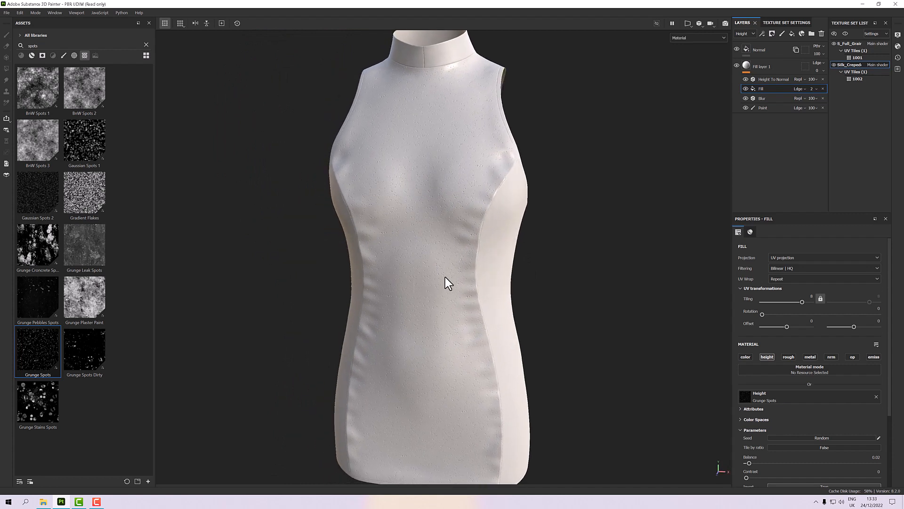
pyautogui.keyDown('alt'); pyautogui.moveTo(549, 307); pyautogui.dragTo(358, 271); pyautogui.keyUp('alt')
pyautogui.scroll(-3, 491, 273)
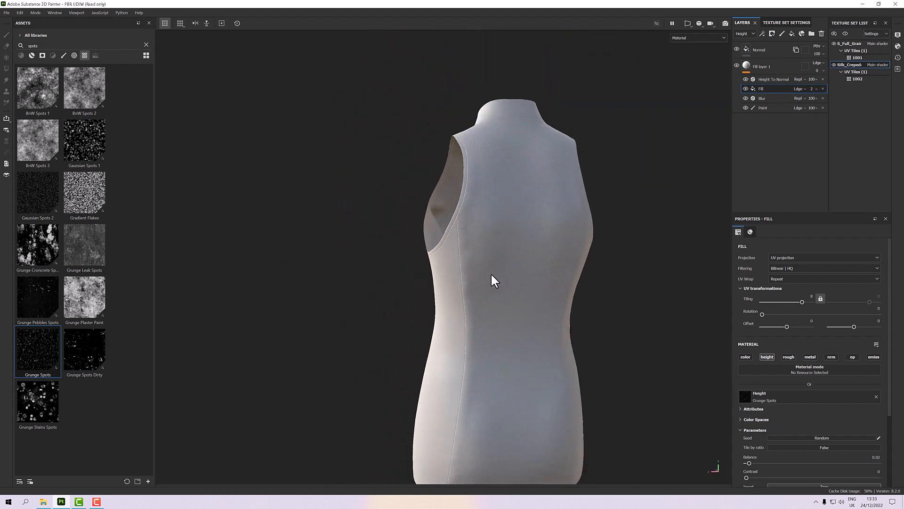
pyautogui.keyDown('alt'); pyautogui.moveTo(490, 274); pyautogui.dragTo(527, 263); pyautogui.keyUp('alt')
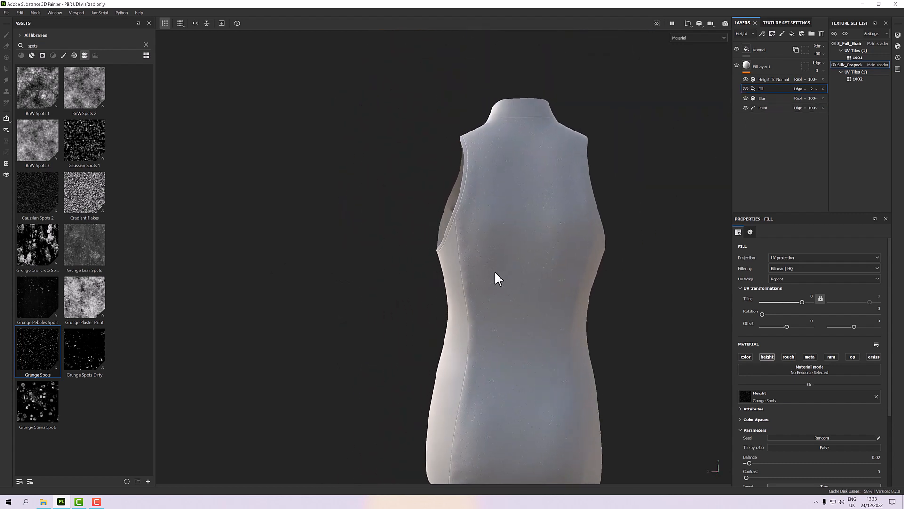
pyautogui.moveTo(470, 365); pyautogui.dragTo(497, 282, button='middle')
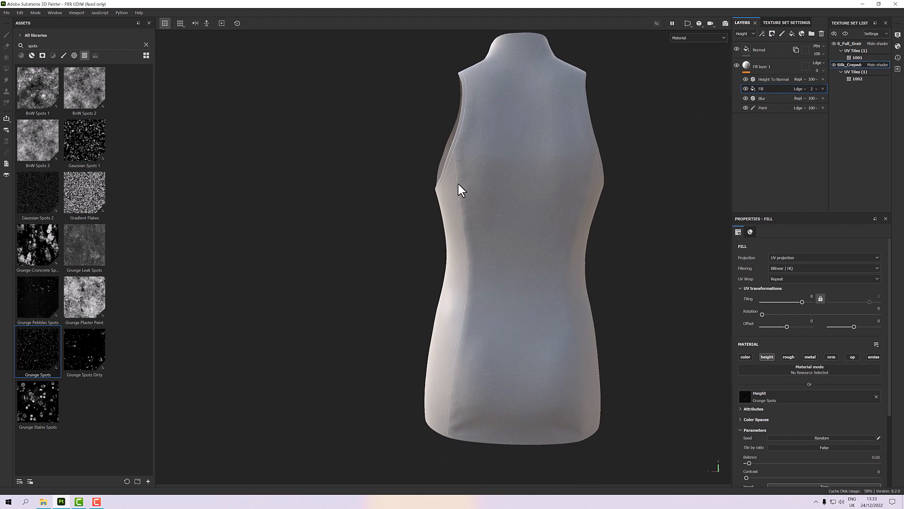
pyautogui.keyDown('alt'); pyautogui.moveTo(475, 199); pyautogui.dragTo(729, 298); pyautogui.keyUp('alt')
pyautogui.keyDown('alt'); pyautogui.moveTo(439, 178); pyautogui.dragTo(501, 259); pyautogui.keyUp('alt')
pyautogui.scroll(2, 489, 228)
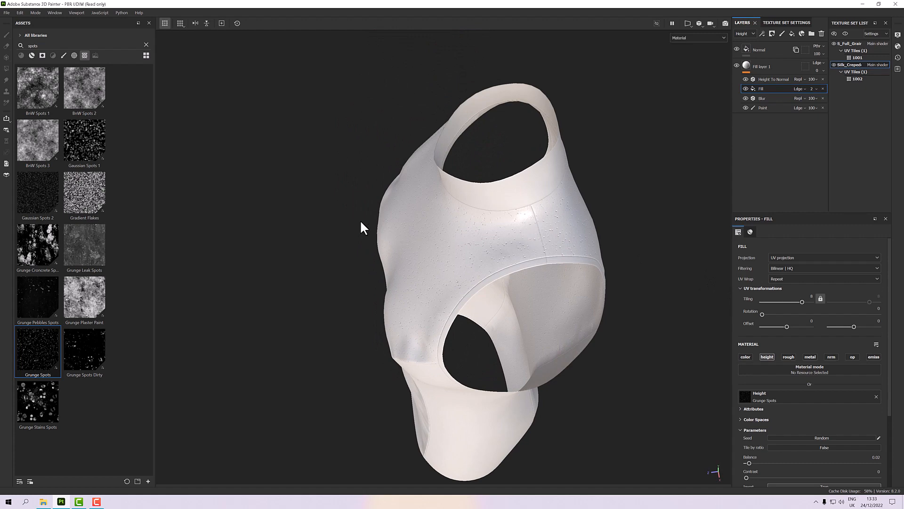
pyautogui.keyDown('alt'); pyautogui.moveTo(353, 215); pyautogui.dragTo(666, 154); pyautogui.keyUp('alt')
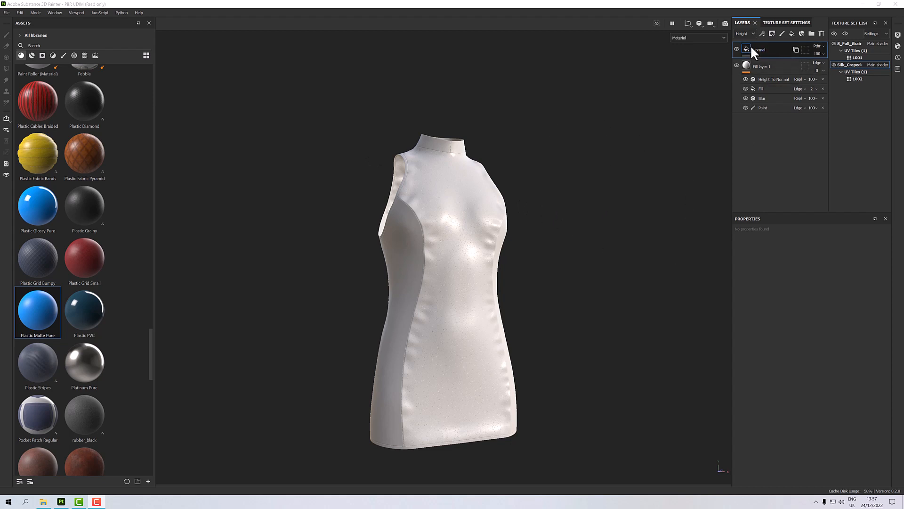
# Open the mesh map baking settings for the dress and set the output size to 2048
pyautogui.click(785, 22)
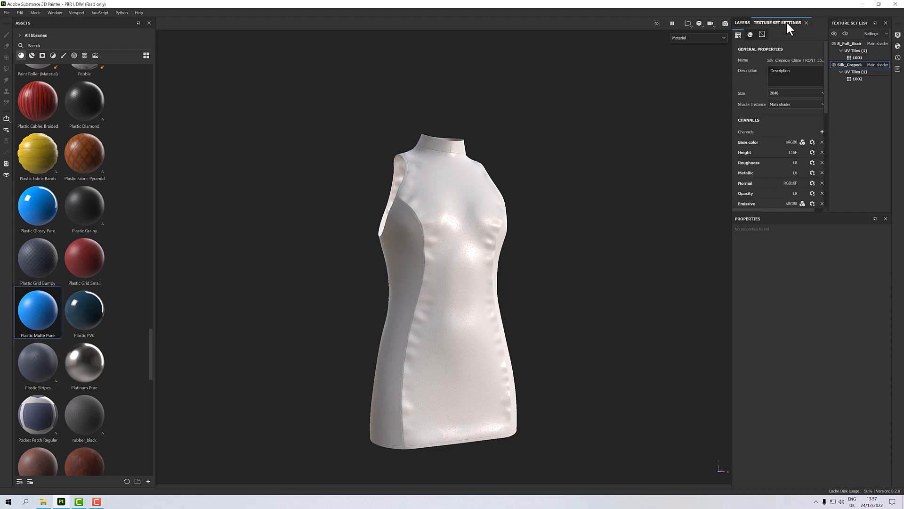
pyautogui.click(763, 34)
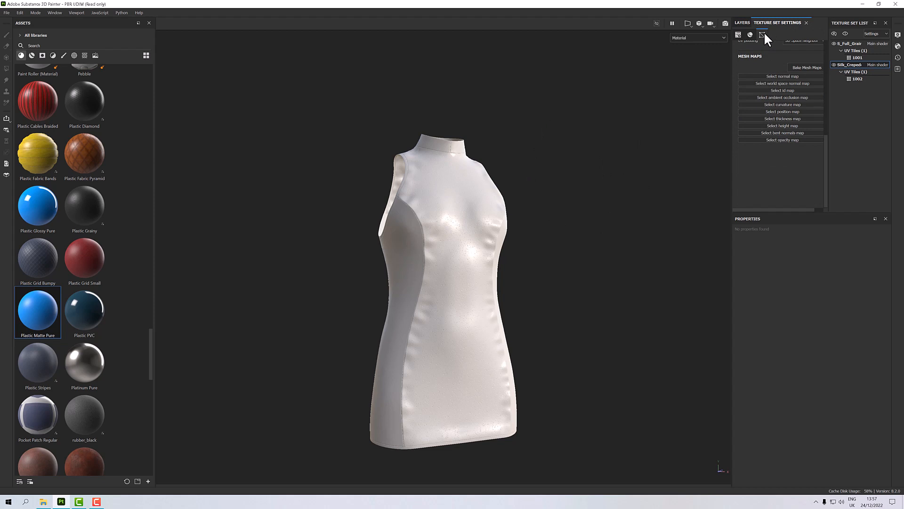
pyautogui.click(806, 67)
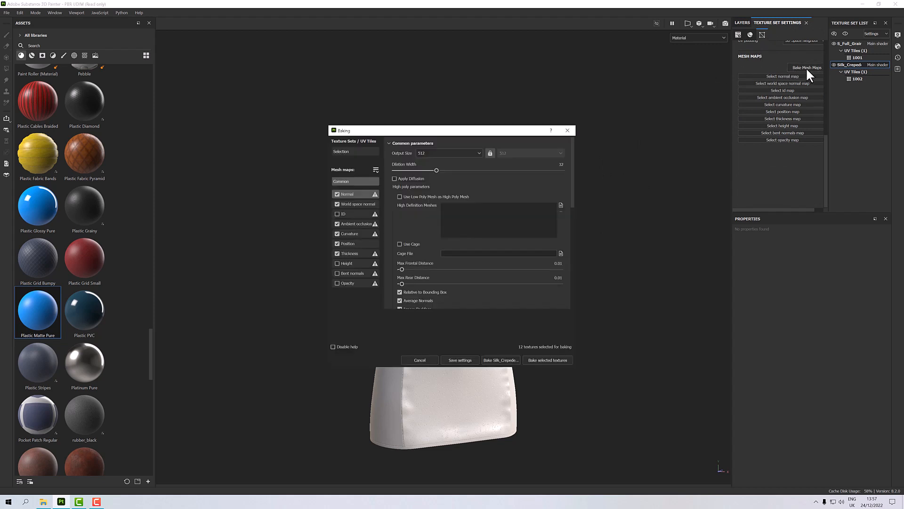
pyautogui.click(443, 152)
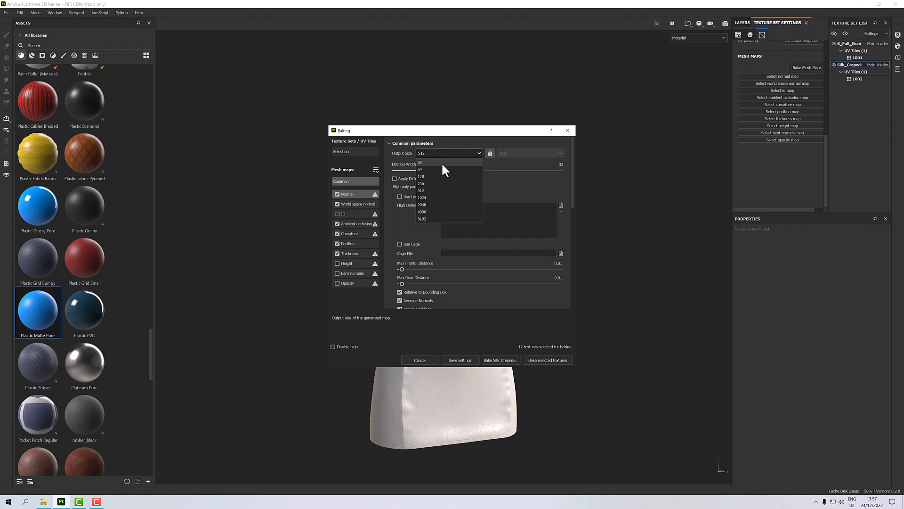
pyautogui.click(438, 204)
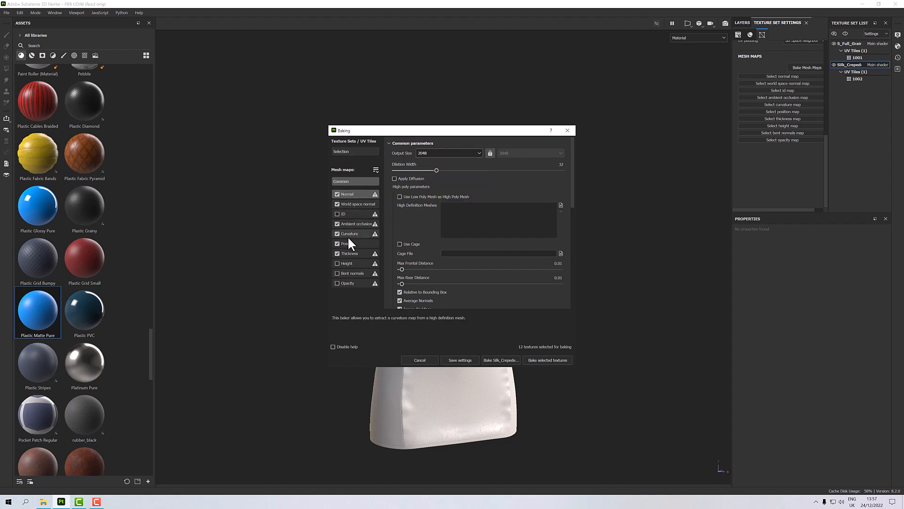
# Review the ambient occlusion and curvature baker parameters, and bake the selected mesh maps for both texture sets
pyautogui.click(352, 222)
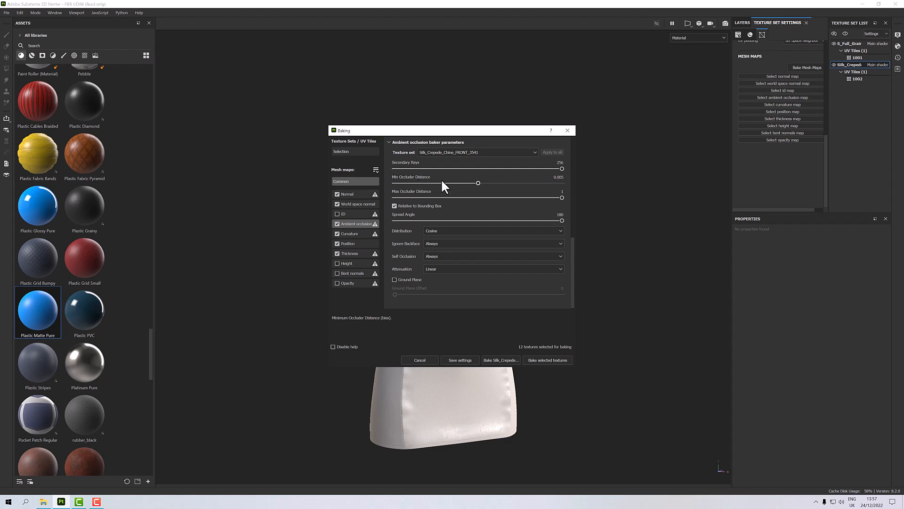
pyautogui.click(356, 233)
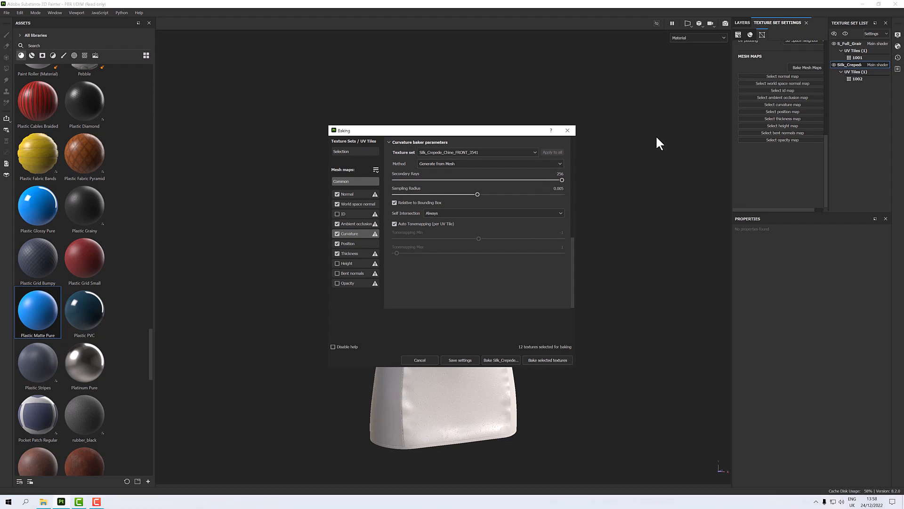
pyautogui.click(551, 360)
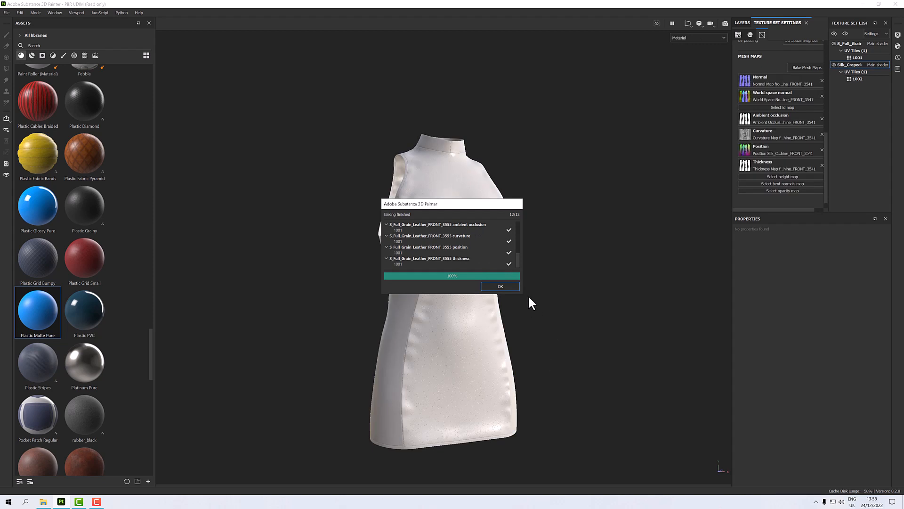
pyautogui.click(510, 286)
# Display only the baked Curvature mesh map in the viewport and examine it around the dress
pyautogui.click(688, 37)
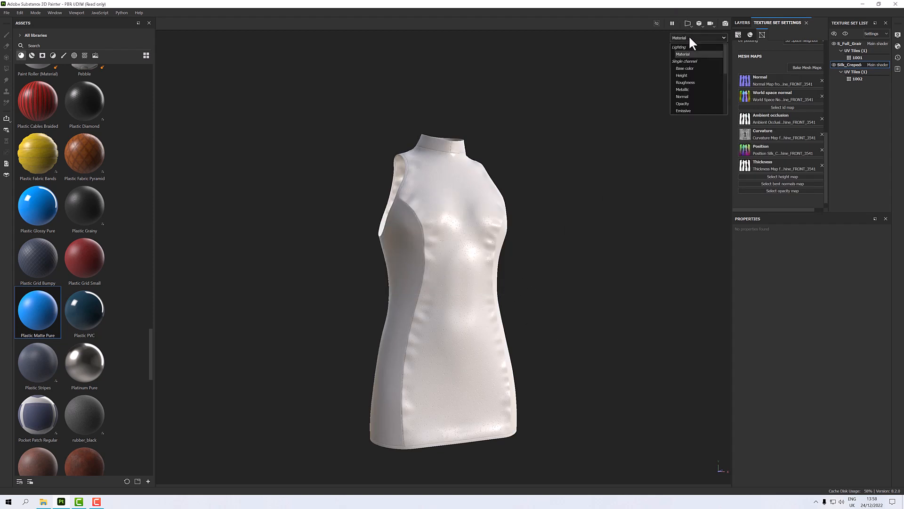
pyautogui.scroll(-1, 693, 92)
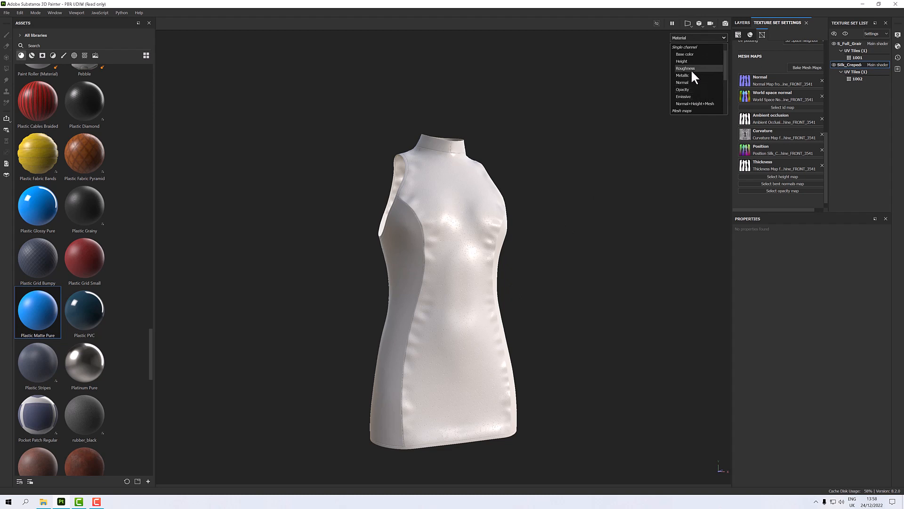
pyautogui.scroll(-5, 692, 54)
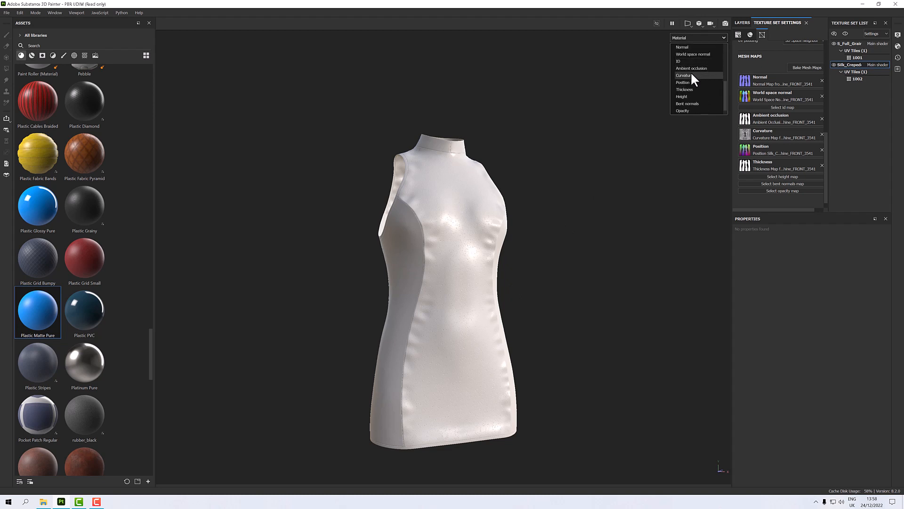
pyautogui.click(690, 76)
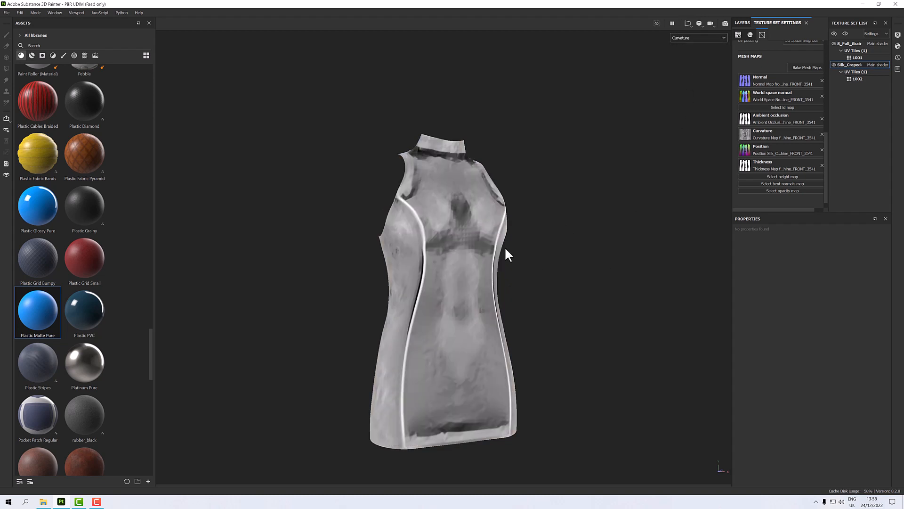
pyautogui.keyDown('alt'); pyautogui.moveTo(451, 201); pyautogui.dragTo(687, 194); pyautogui.keyUp('alt')
pyautogui.keyDown('alt'); pyautogui.moveTo(531, 186); pyautogui.dragTo(461, 205); pyautogui.keyUp('alt')
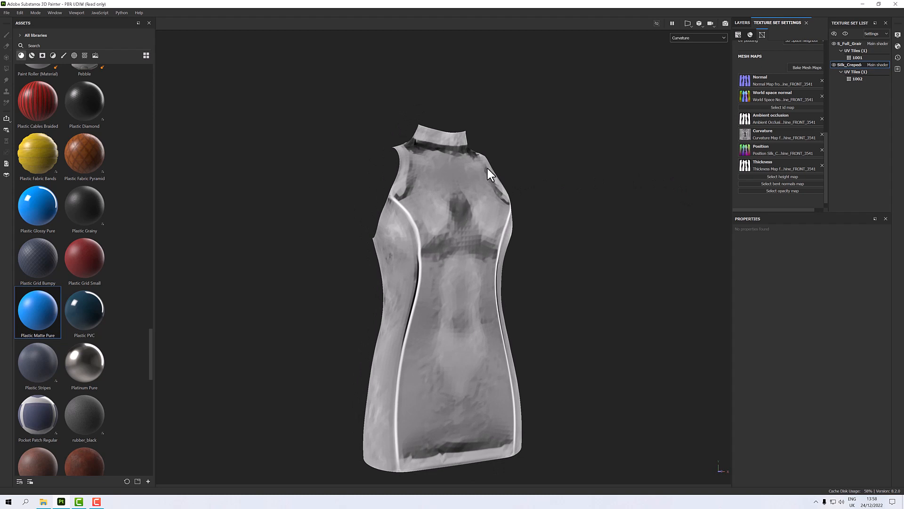
# Reopen the mesh map baking settings, deselect all maps and enable only Curvature
pyautogui.click(805, 66)
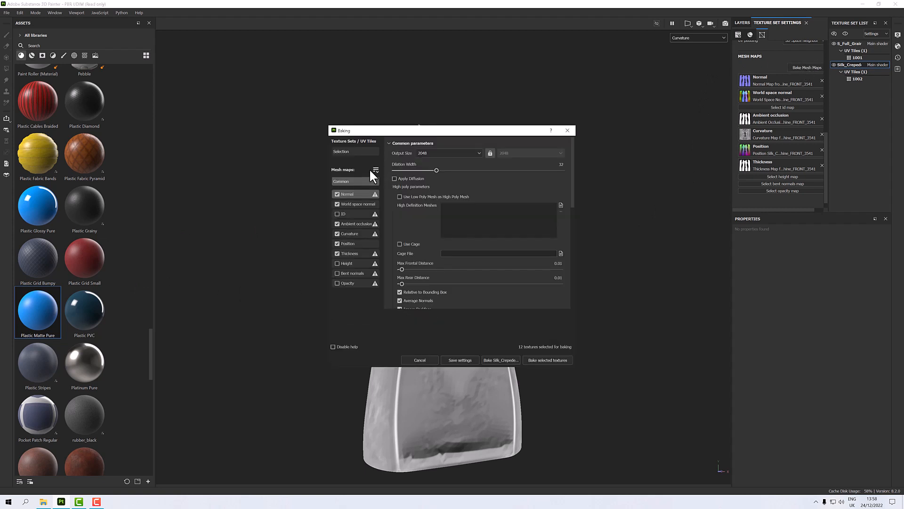
pyautogui.click(372, 171)
pyautogui.click(383, 186)
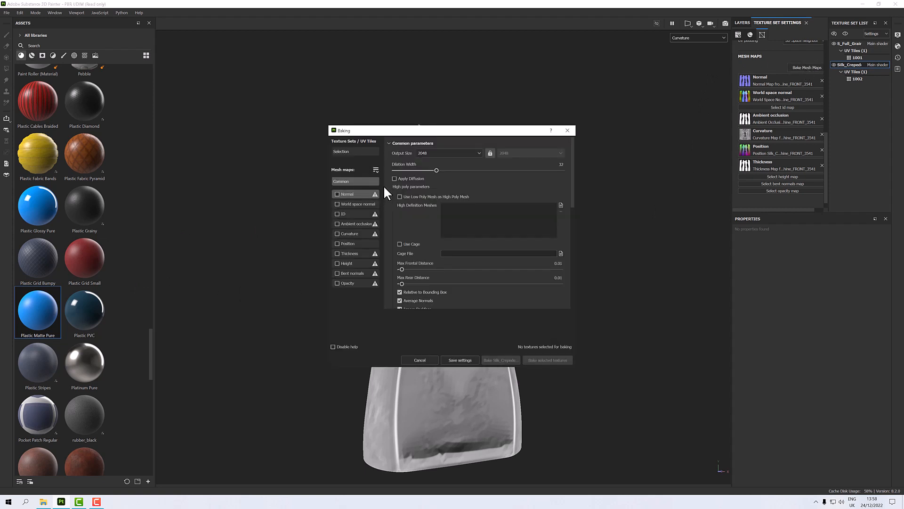
pyautogui.click(336, 233)
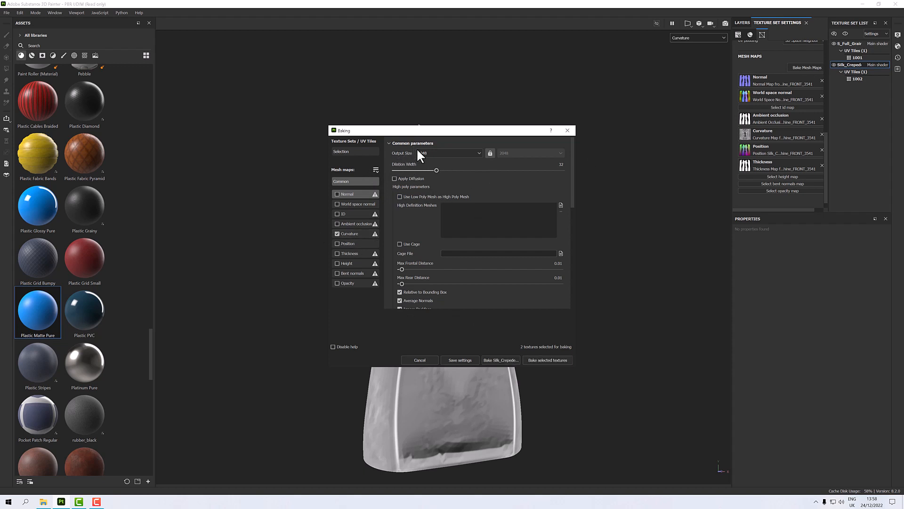
# Set the curvature baker's Sampling Radius to 0.02, apply it to all texture sets and rebake the curvature maps
pyautogui.click(351, 227)
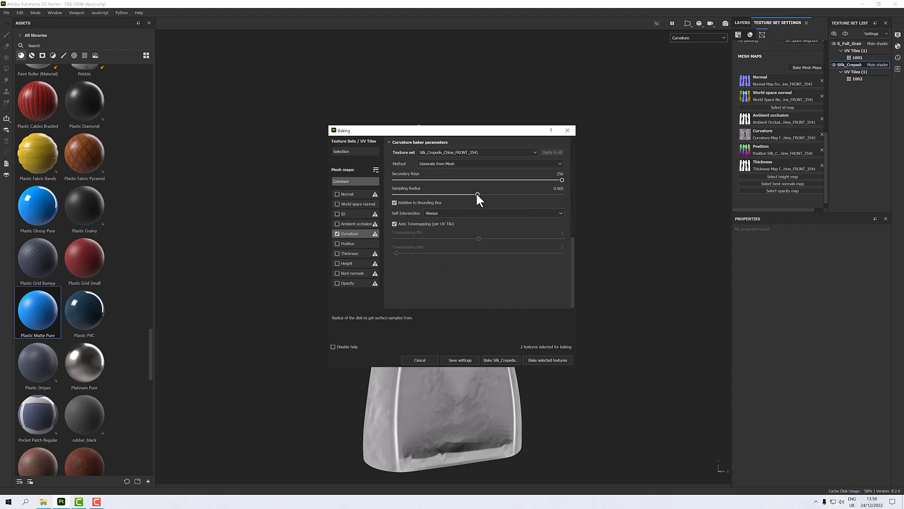
pyautogui.moveTo(477, 194); pyautogui.dragTo(538, 194)
pyautogui.click(552, 190)
pyautogui.write('0.02')
pyautogui.click(552, 152)
pyautogui.click(537, 361)
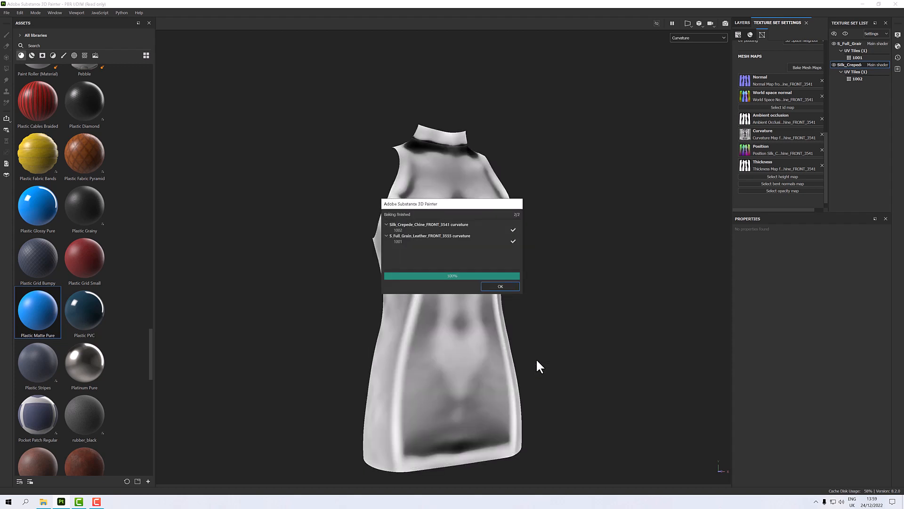
pyautogui.click(500, 287)
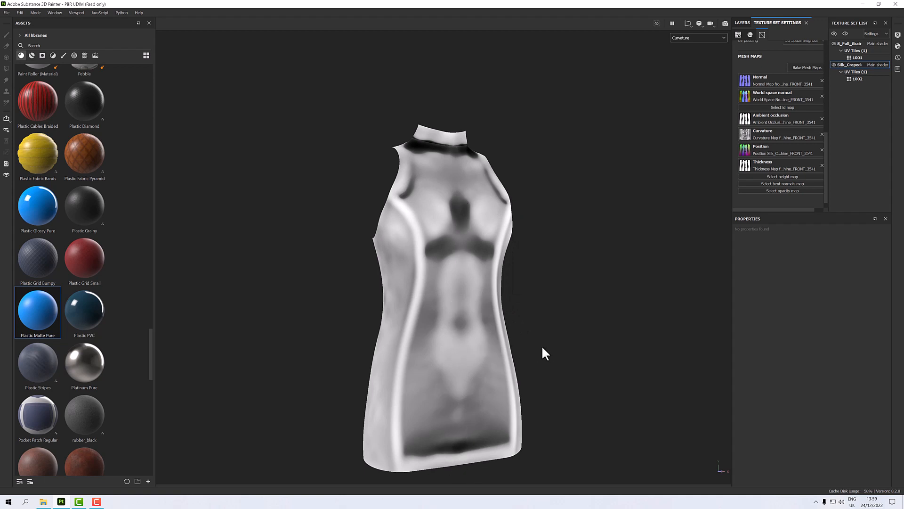
# Examine the rebaked curvature map on the dress from the side and front
pyautogui.keyDown('alt'); pyautogui.moveTo(543, 347); pyautogui.dragTo(404, 327); pyautogui.keyUp('alt')
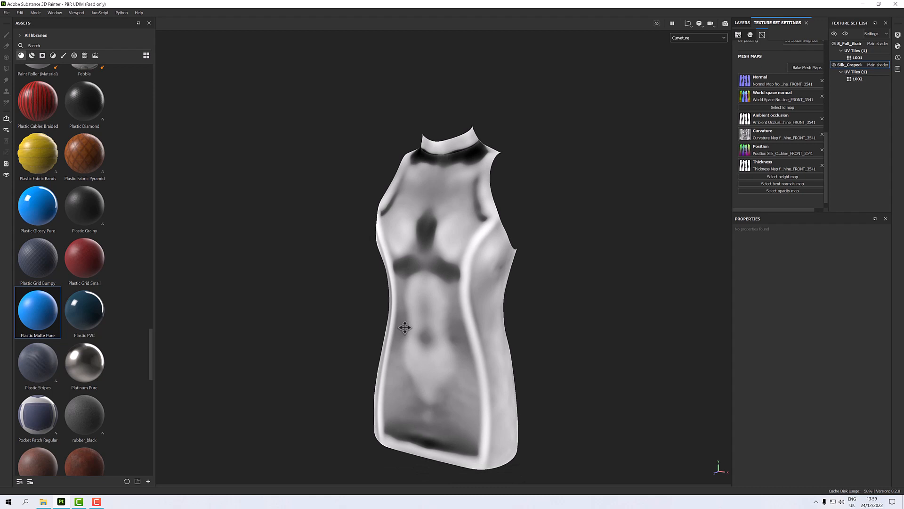
pyautogui.keyDown('alt'); pyautogui.moveTo(448, 343); pyautogui.dragTo(480, 319); pyautogui.keyUp('alt')
pyautogui.keyDown('alt'); pyautogui.moveTo(504, 307); pyautogui.dragTo(537, 272, button='middle'); pyautogui.keyUp('alt')
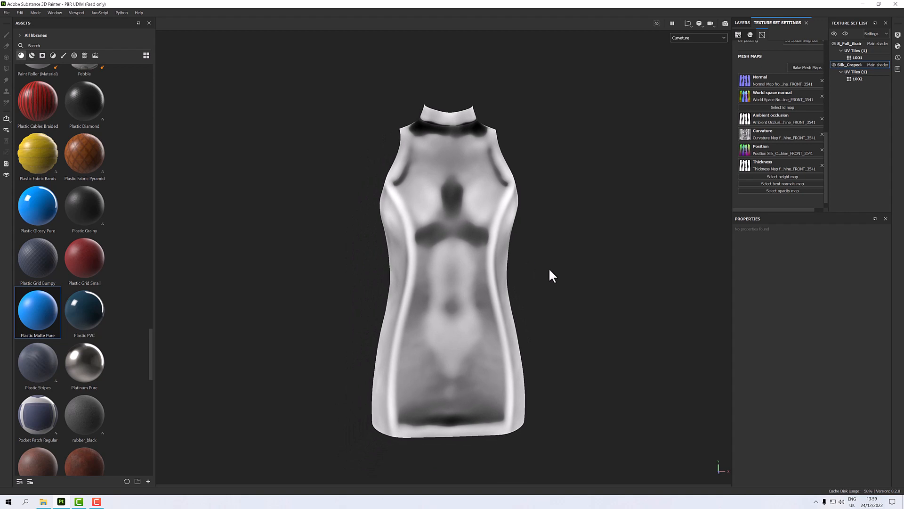
# Switch the viewport from the curvature map back to the full Material display
pyautogui.click(690, 38)
pyautogui.scroll(5, 688, 47)
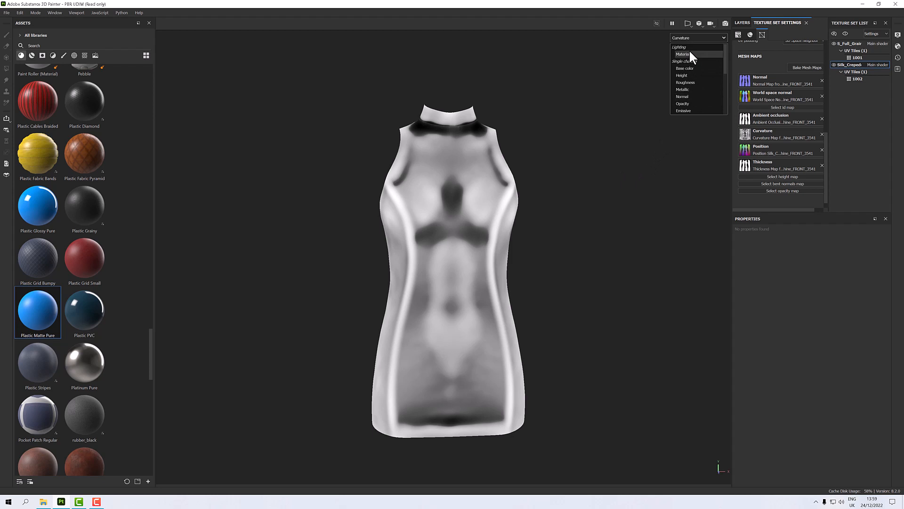
pyautogui.click(690, 54)
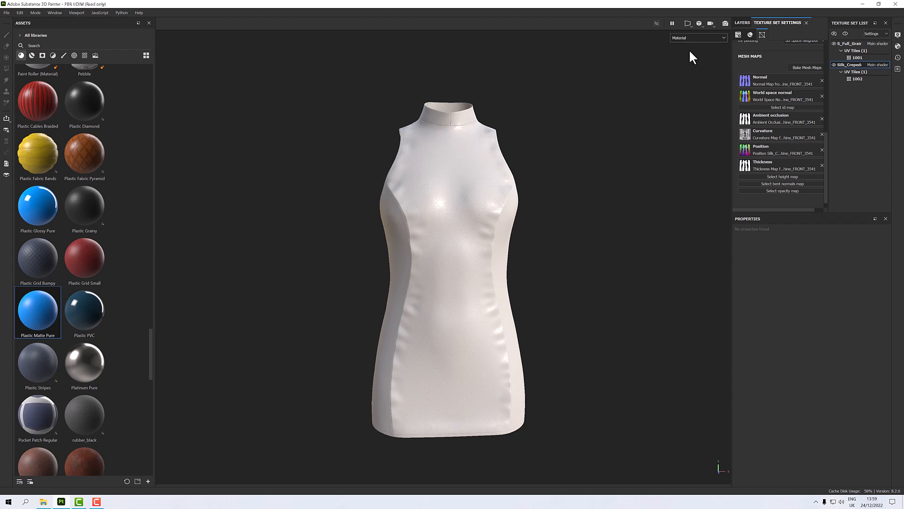
# Add a fill layer above the Normal layer, apply the Plastic Matte Pure material to it and check the dress
pyautogui.click(741, 21)
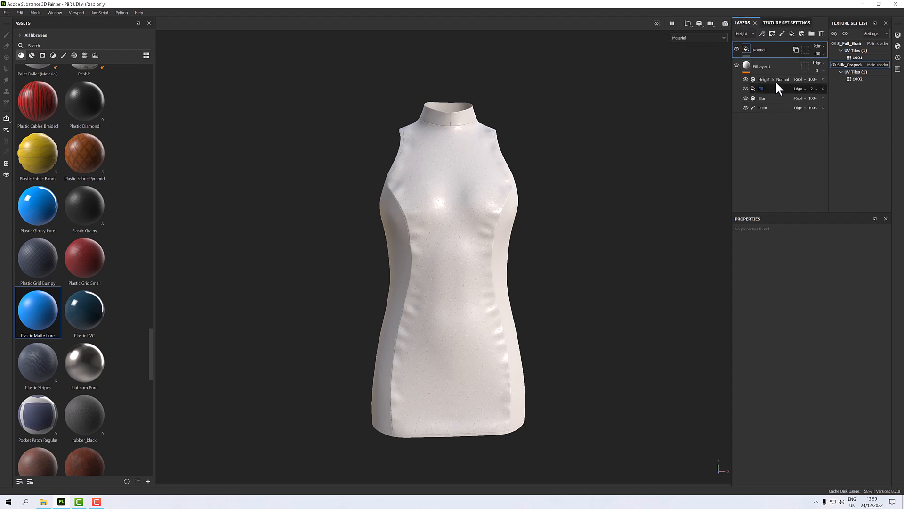
pyautogui.click(791, 34)
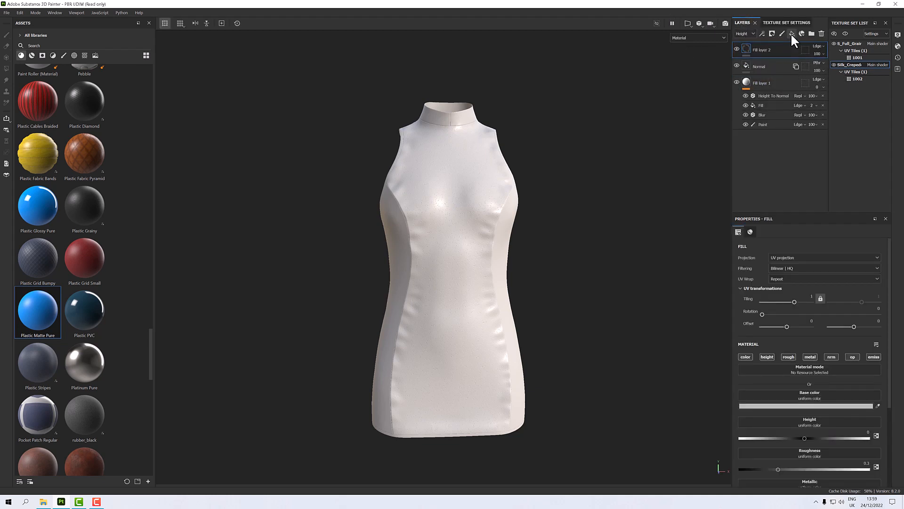
pyautogui.click(40, 312)
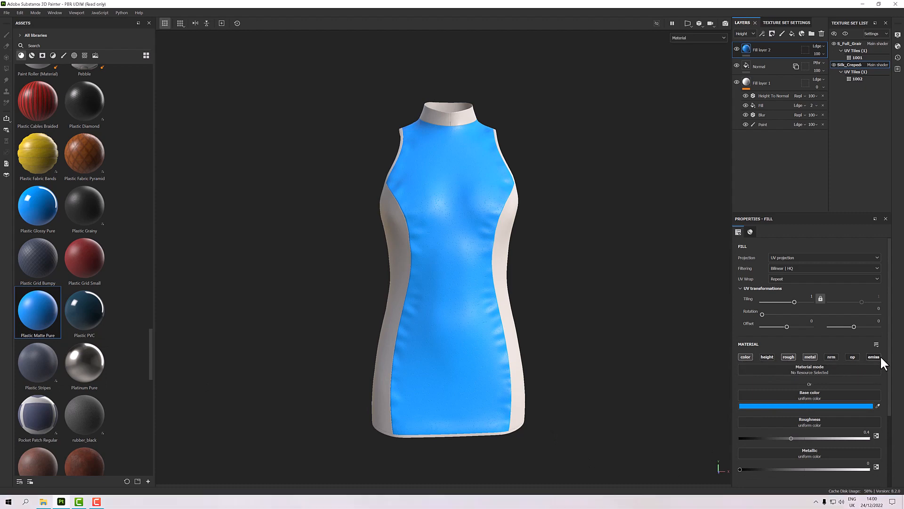
pyautogui.scroll(6, 459, 301)
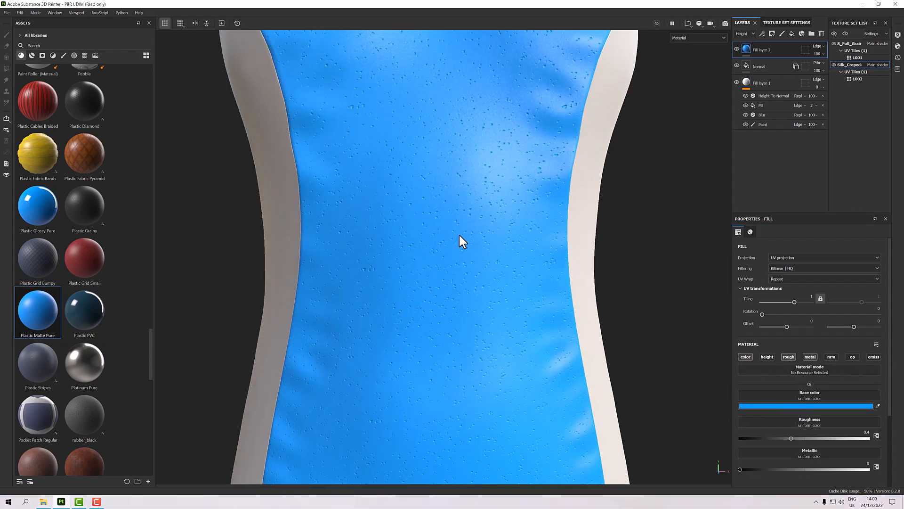
pyautogui.scroll(-6, 457, 247)
pyautogui.keyDown('alt'); pyautogui.moveTo(456, 256); pyautogui.dragTo(508, 251); pyautogui.keyUp('alt')
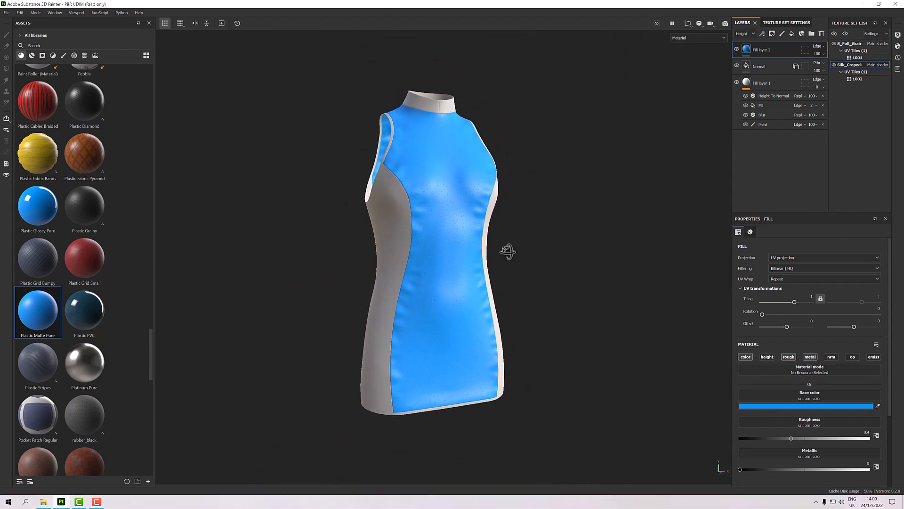
pyautogui.scroll(3, 498, 247)
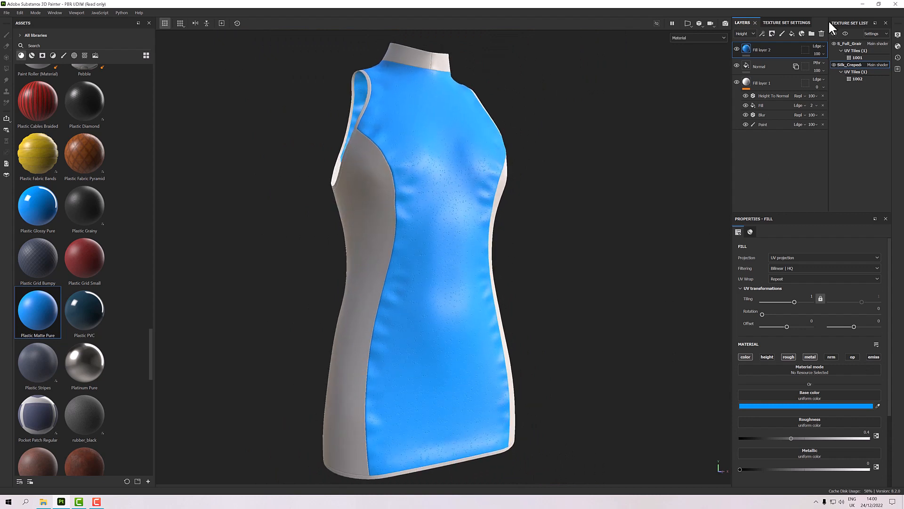
# Set the new fill layer's base color to dark navy blue 17232B
pyautogui.click(764, 405)
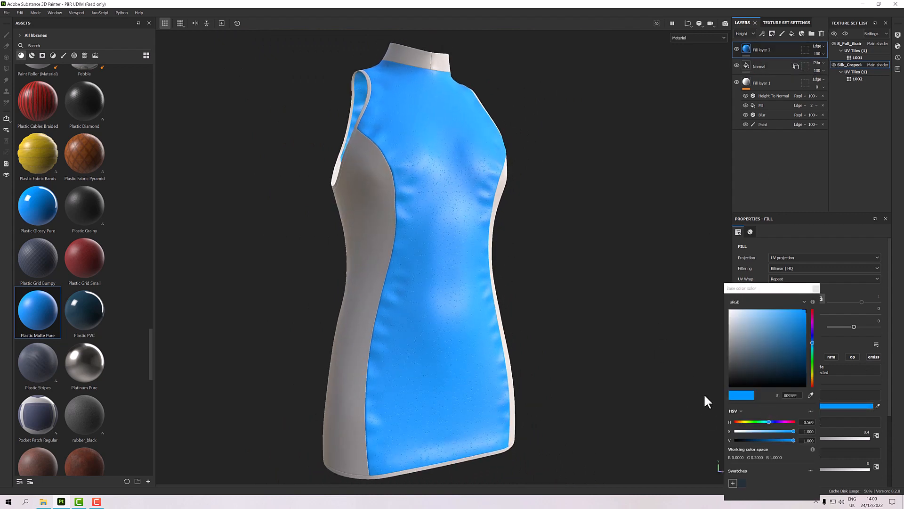
pyautogui.moveTo(739, 372); pyautogui.dragTo(761, 369)
pyautogui.keyDown('alt'); pyautogui.moveTo(550, 317); pyautogui.dragTo(528, 317); pyautogui.keyUp('alt')
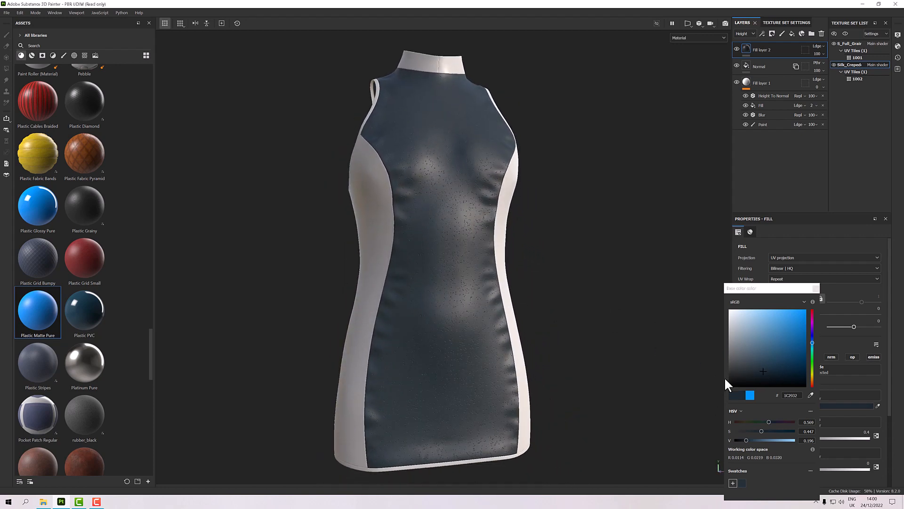
pyautogui.click(763, 373)
pyautogui.keyDown('alt'); pyautogui.moveTo(541, 326); pyautogui.dragTo(692, 321); pyautogui.keyUp('alt')
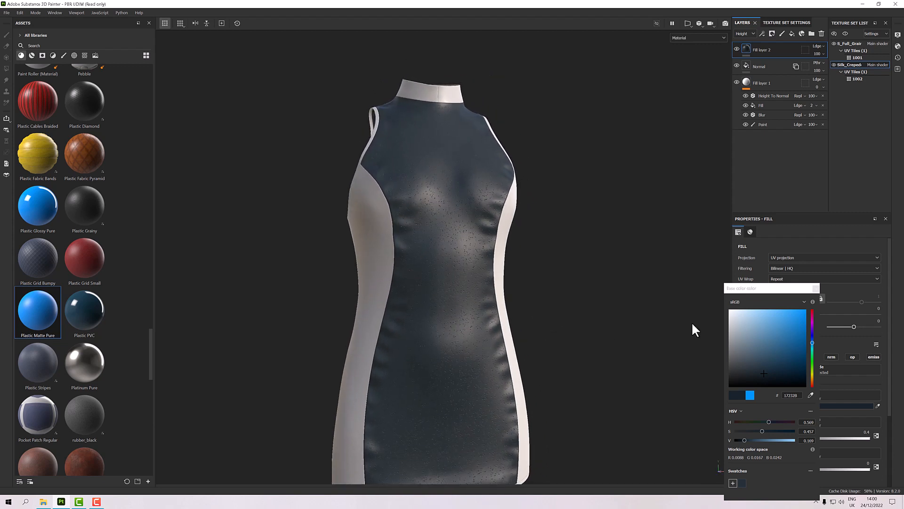
pyautogui.click(813, 287)
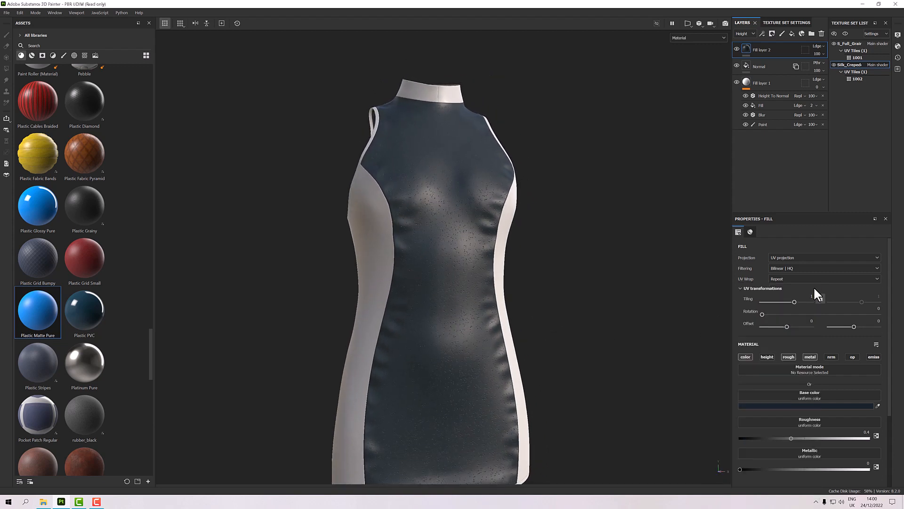
# Lower the navy fill layer's roughness to about 0.31 and check the sheen on the dress
pyautogui.click(788, 438)
pyautogui.moveTo(787, 437); pyautogui.dragTo(780, 437)
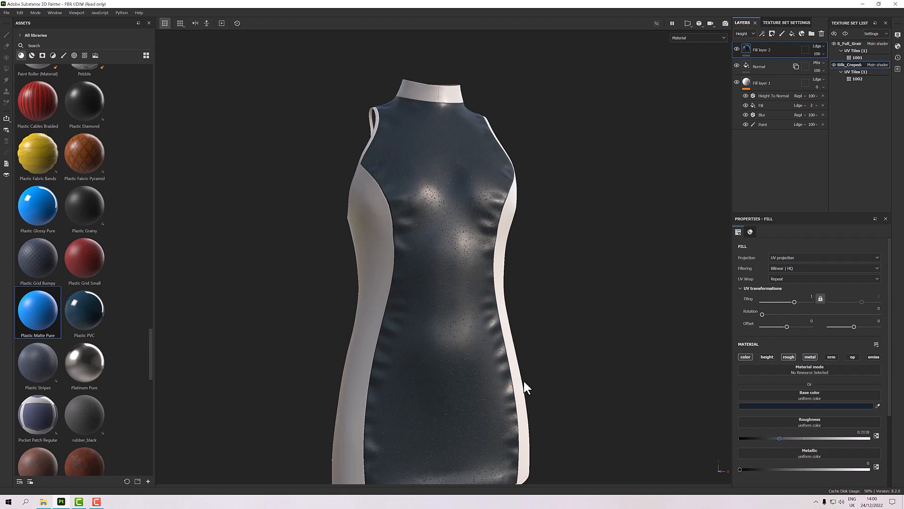
pyautogui.keyDown('alt'); pyautogui.moveTo(523, 380); pyautogui.dragTo(526, 304); pyautogui.keyUp('alt')
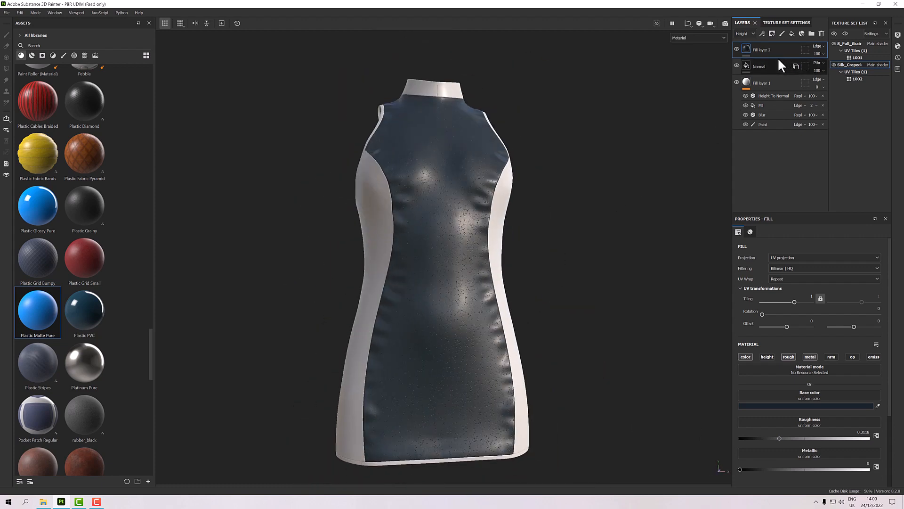
# Rename the navy fill layer as Color
pyautogui.rightClick(764, 49)
pyautogui.doubleClick(764, 50)
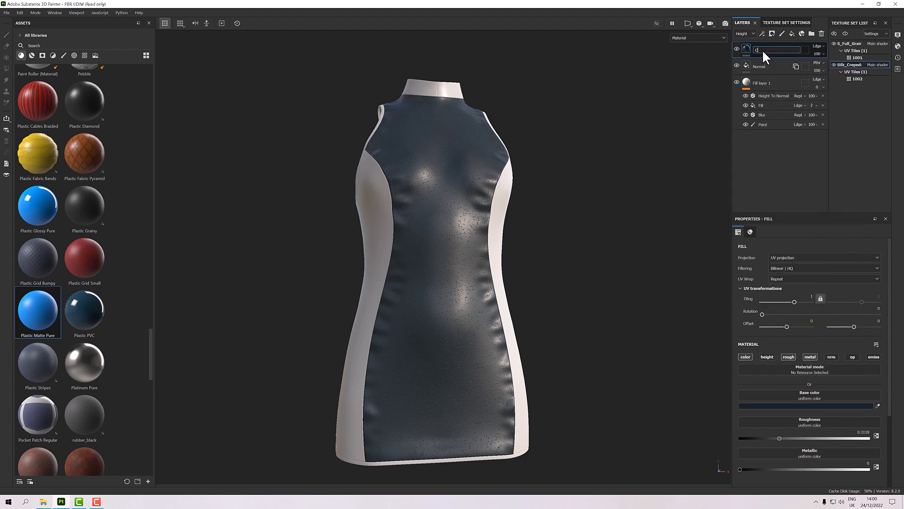
pyautogui.write('Color')
pyautogui.press('Return')
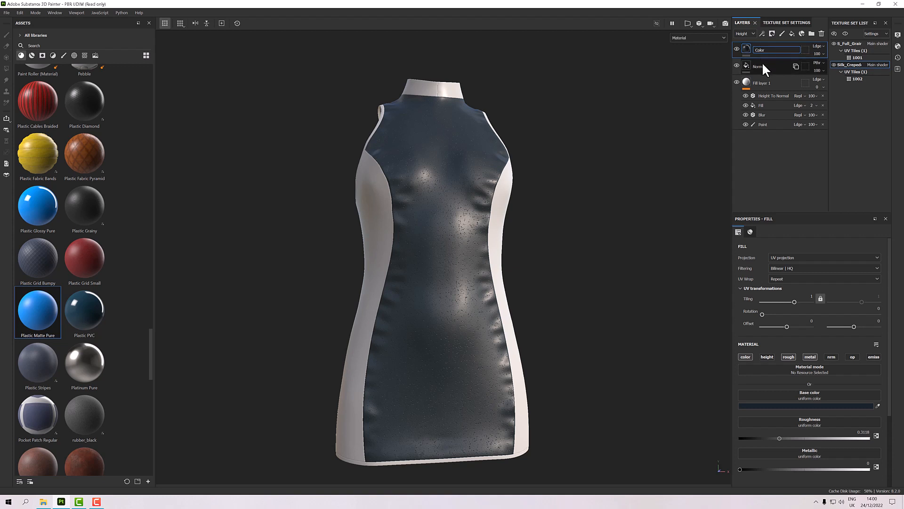
# Duplicate the Color layer and raise the copy's roughness to about 0.39
pyautogui.rightClick(766, 48)
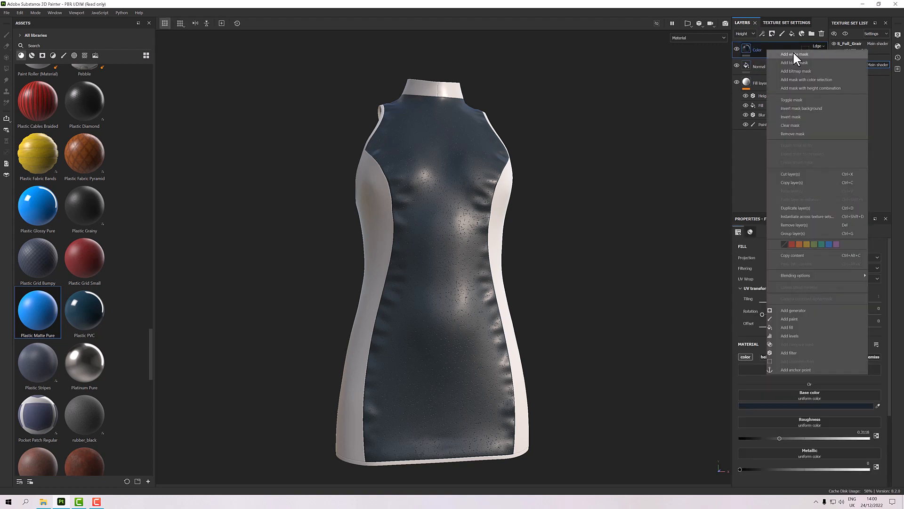
pyautogui.click(796, 207)
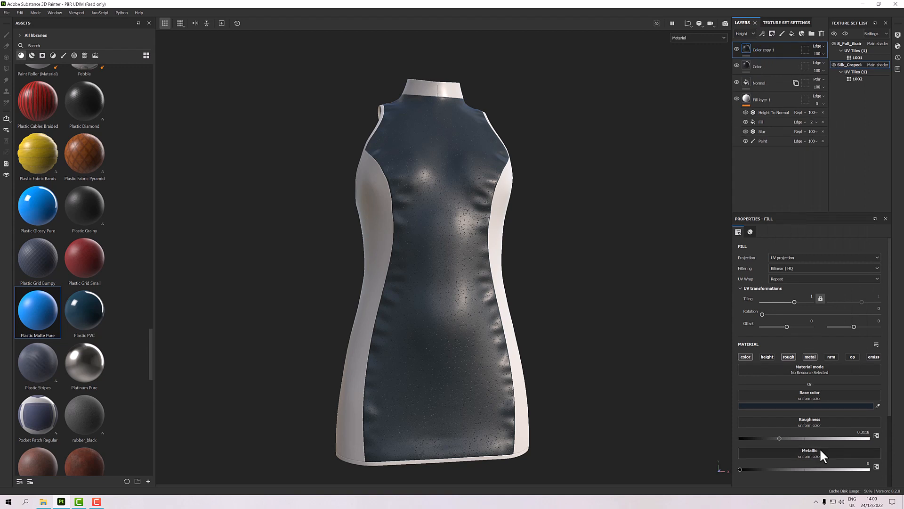
pyautogui.moveTo(780, 438); pyautogui.dragTo(788, 438)
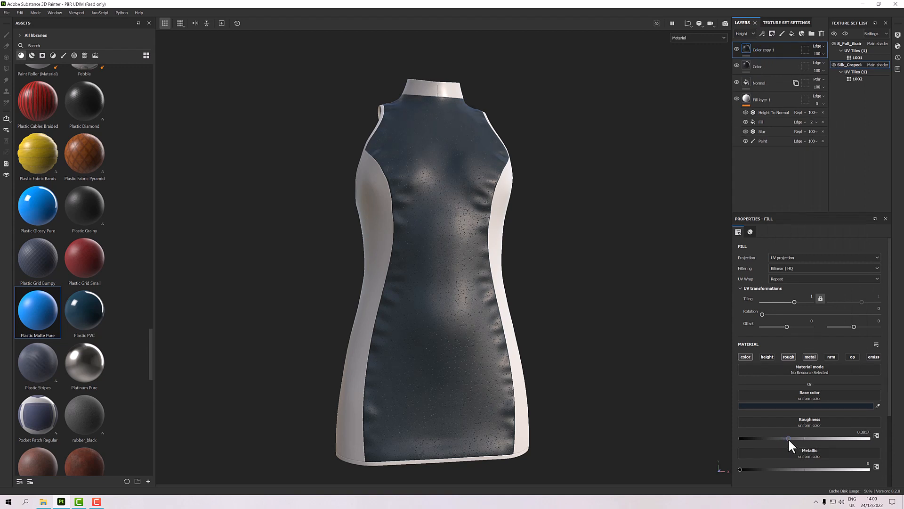
# Darken the copied layer's base color to 0E1519 by lowering its HSV value to about 0.099
pyautogui.click(805, 406)
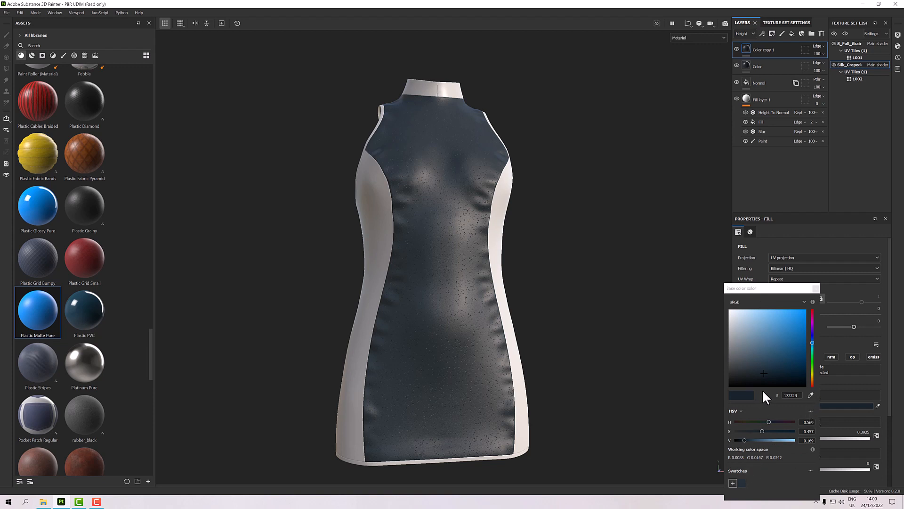
pyautogui.moveTo(744, 440); pyautogui.dragTo(743, 440)
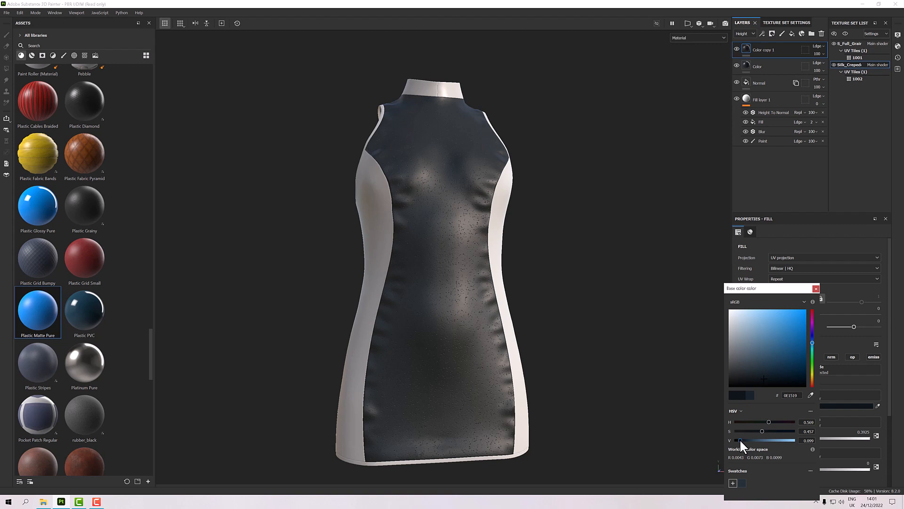
pyautogui.click(482, 171)
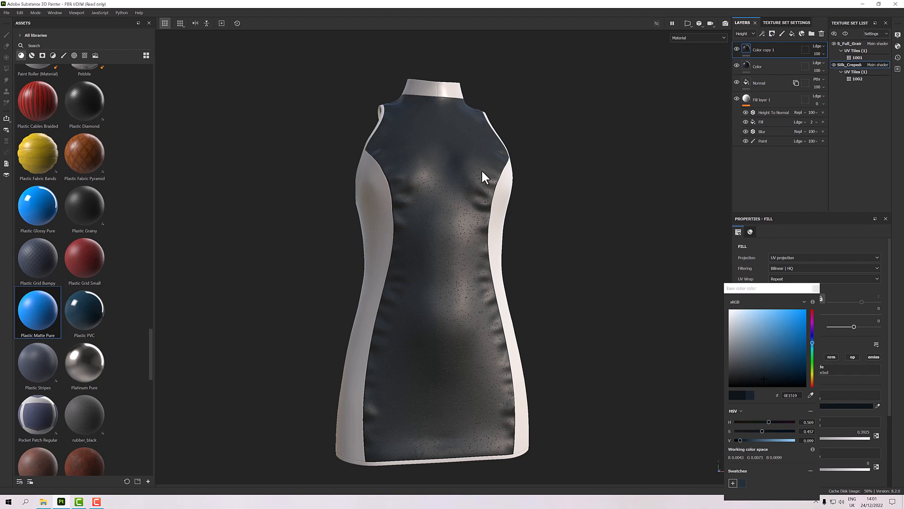
# Add a black mask to the copied color layer and apply a Dirt generator to that mask
pyautogui.rightClick(761, 54)
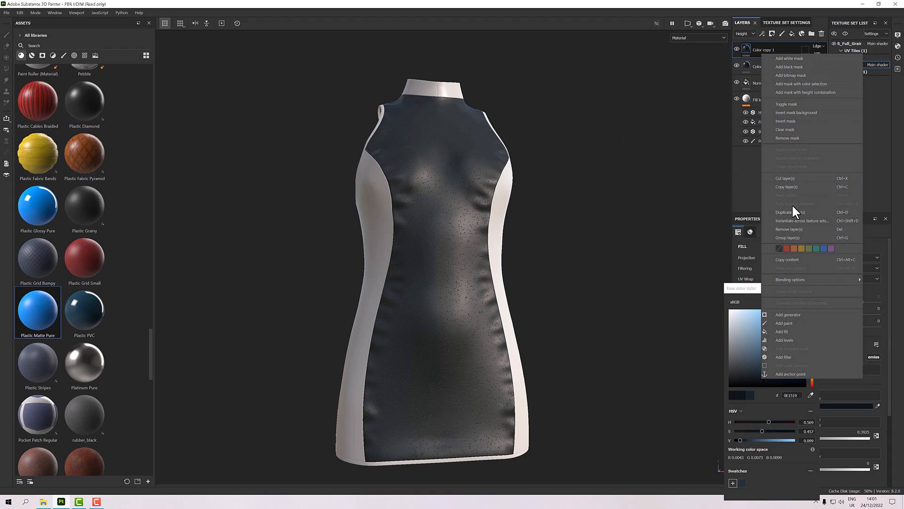
pyautogui.click(791, 67)
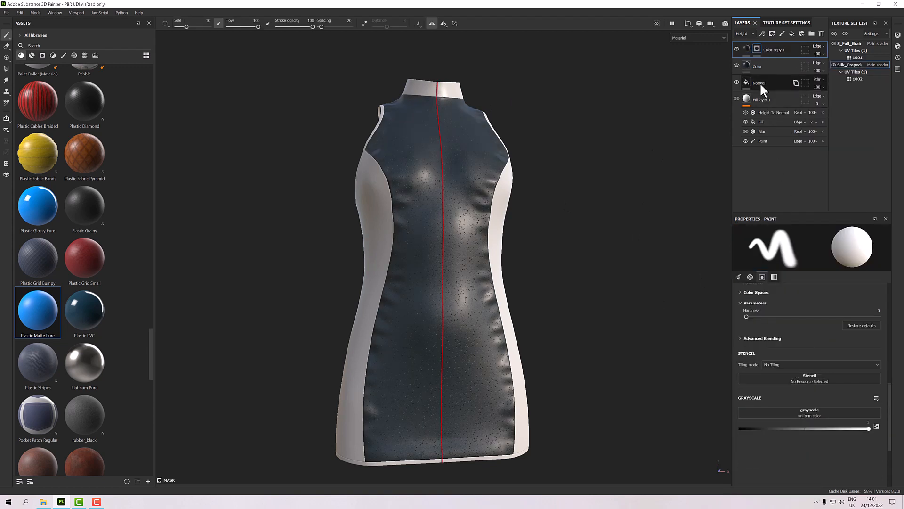
pyautogui.rightClick(756, 49)
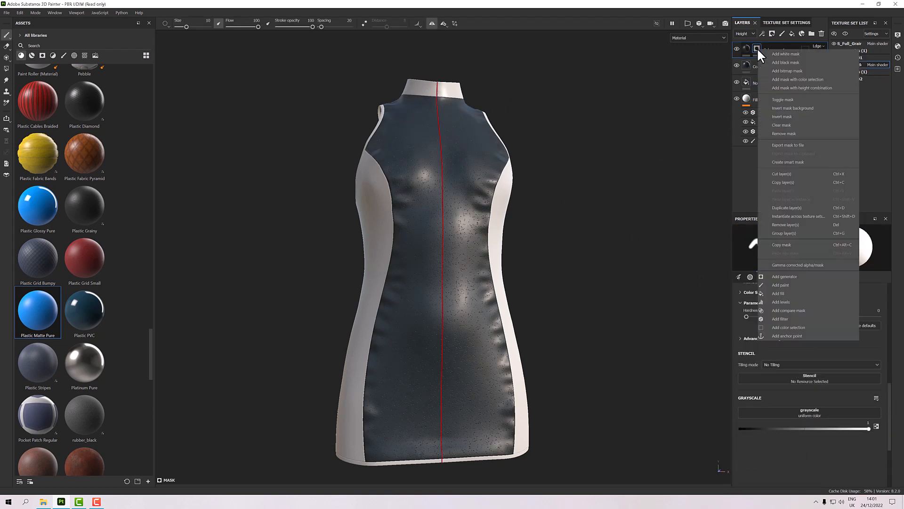
pyautogui.click(785, 276)
pyautogui.click(804, 253)
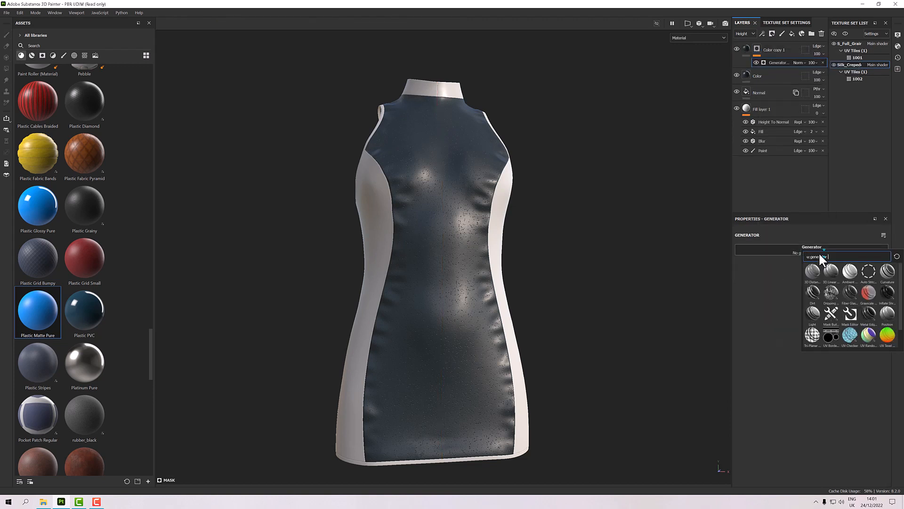
pyautogui.click(813, 292)
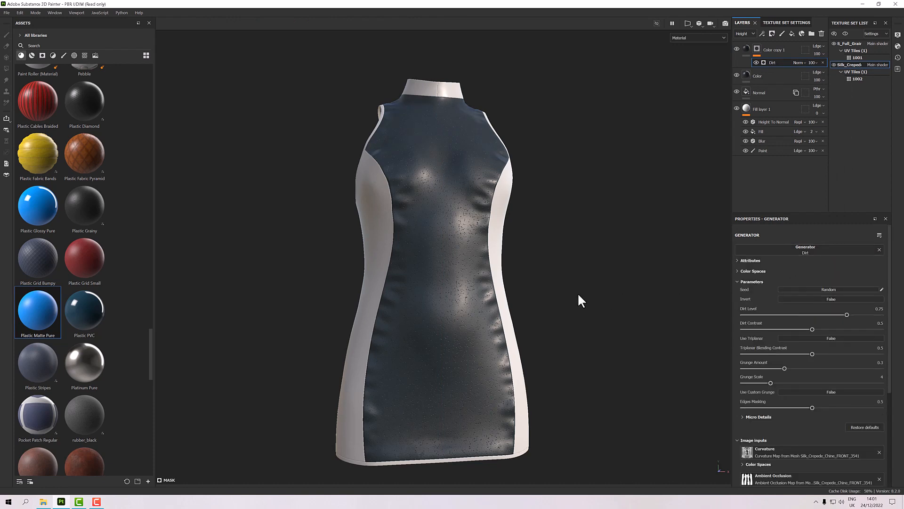
# Display only the Mask in the viewport and examine the dirt pattern on the dress front
pyautogui.keyDown('alt'); pyautogui.moveTo(628, 300); pyautogui.dragTo(567, 284); pyautogui.keyUp('alt')
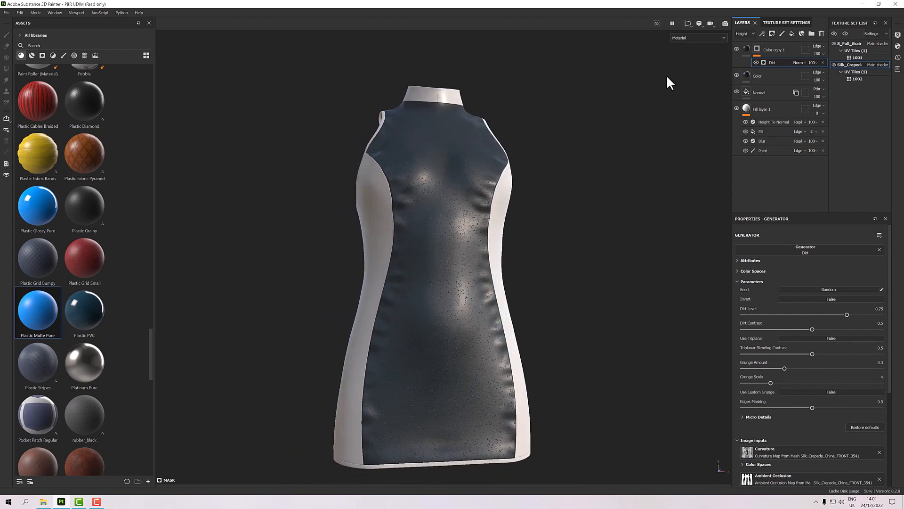
pyautogui.click(686, 38)
pyautogui.scroll(-5, 687, 74)
pyautogui.click(685, 94)
pyautogui.keyDown('alt'); pyautogui.moveTo(600, 237); pyautogui.dragTo(586, 259); pyautogui.keyUp('alt')
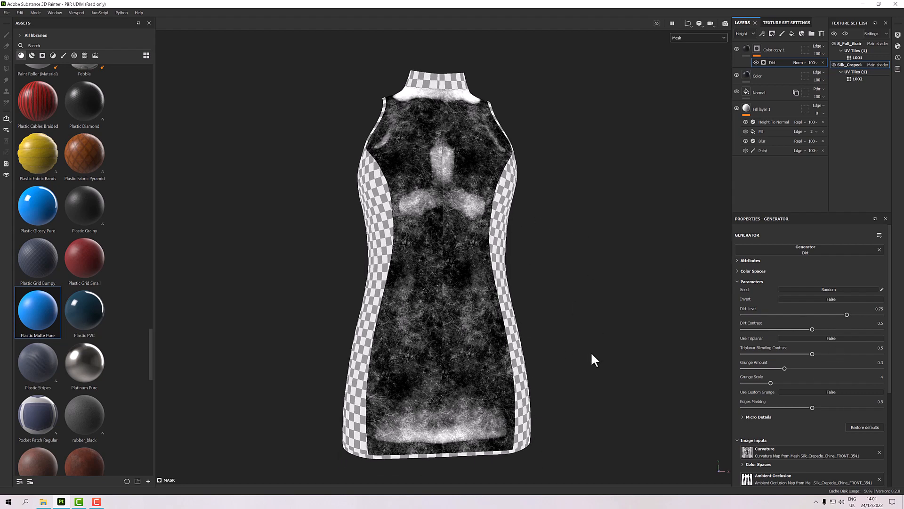
pyautogui.moveTo(547, 242)
pyautogui.keyDown('alt'); pyautogui.mouseDown()
pyautogui.moveTo(569, 244)
pyautogui.moveTo(544, 247)
pyautogui.mouseUp(); pyautogui.keyUp('alt')
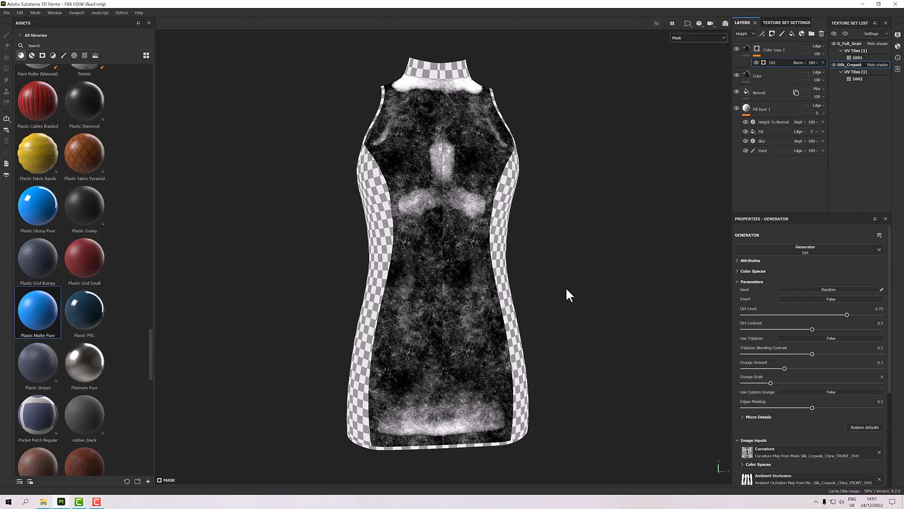
# Enable Use Triplanar on the Dirt generator and set its Grunge Scale to 1
pyautogui.click(811, 338)
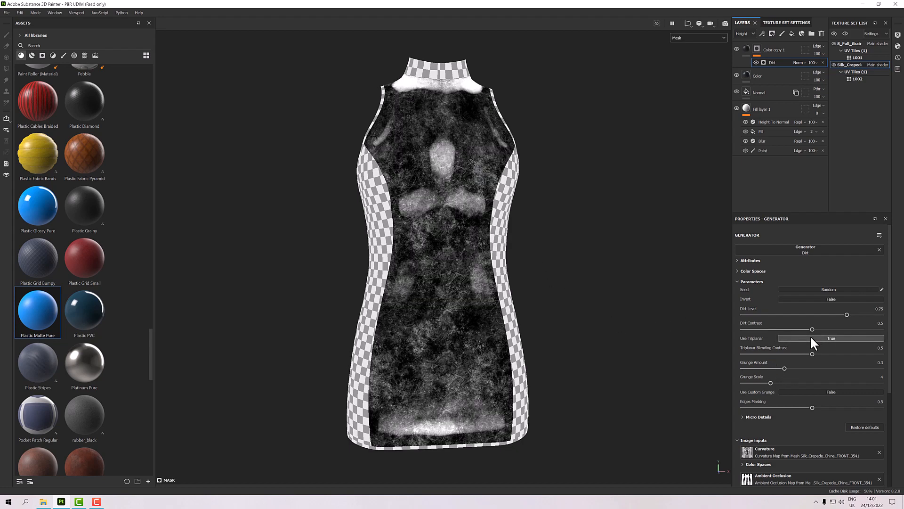
pyautogui.keyDown('alt'); pyautogui.moveTo(533, 318); pyautogui.dragTo(530, 298); pyautogui.keyUp('alt')
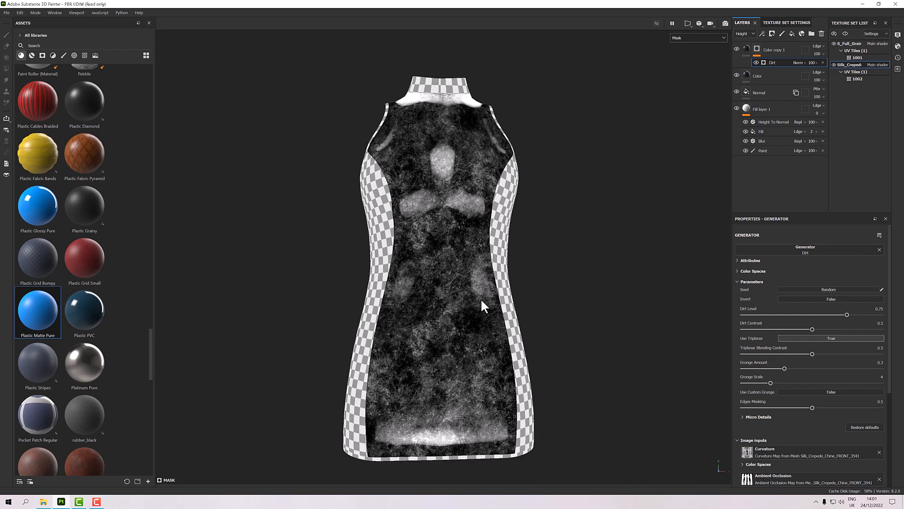
pyautogui.scroll(1, 507, 269)
pyautogui.keyDown('alt'); pyautogui.moveTo(507, 269); pyautogui.dragTo(533, 294); pyautogui.keyUp('alt')
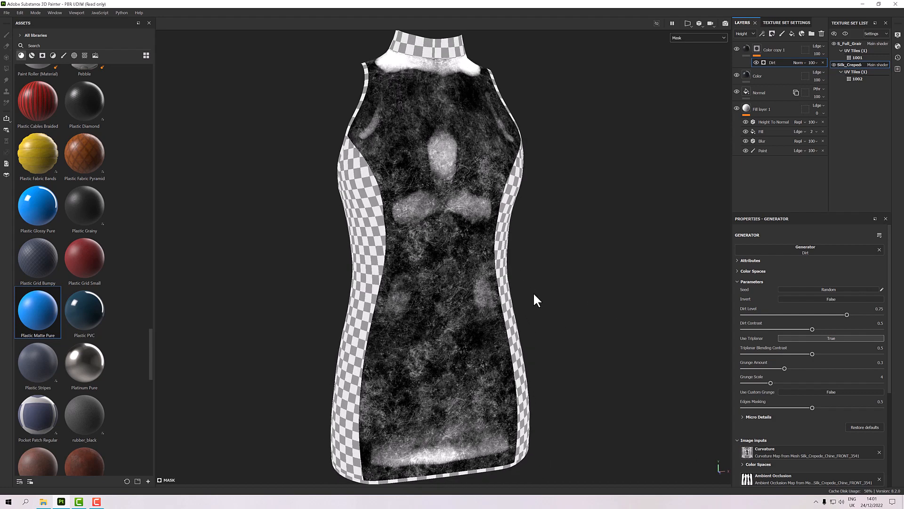
pyautogui.keyDown('alt'); pyautogui.moveTo(533, 292); pyautogui.dragTo(561, 356, button='middle'); pyautogui.keyUp('alt')
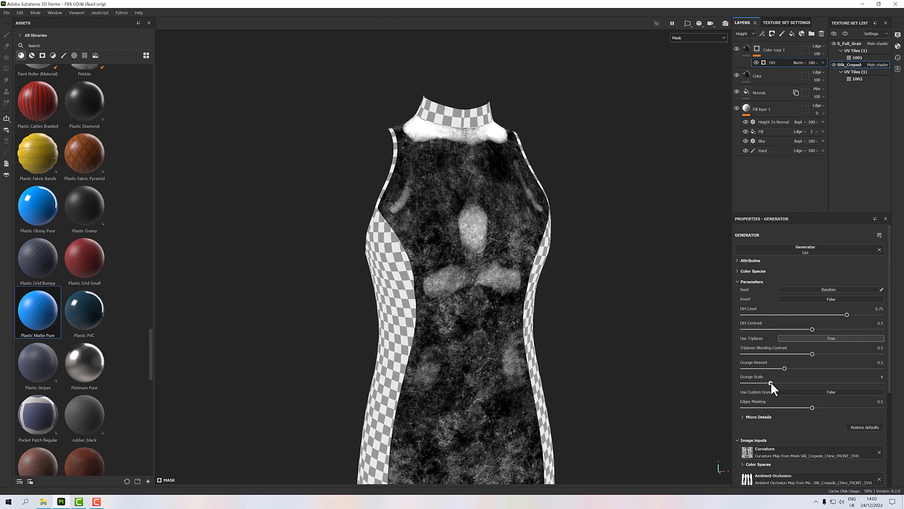
pyautogui.moveTo(771, 381); pyautogui.dragTo(739, 382)
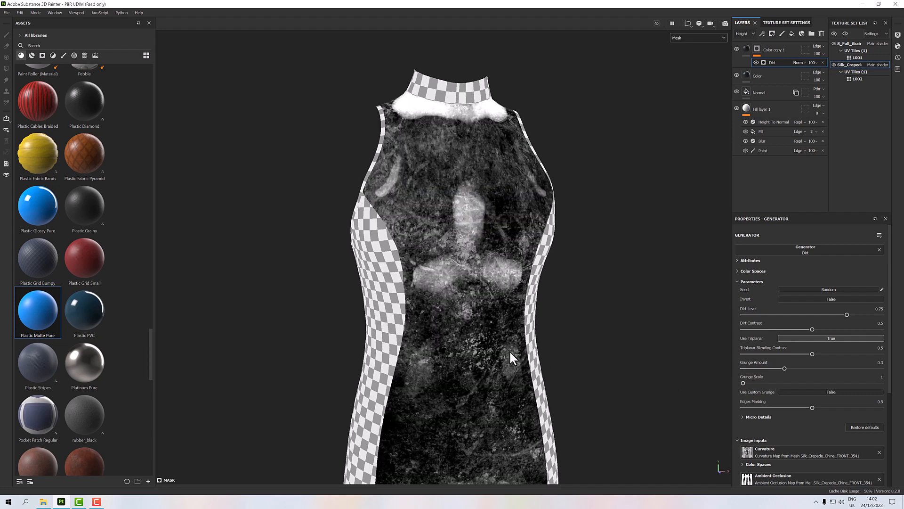
# Set the Dirt generator's Grunge Scale to 2 and lower its Grunge Amount to 0.24
pyautogui.scroll(-5, 509, 349)
pyautogui.moveTo(509, 349); pyautogui.dragTo(493, 292, button='middle')
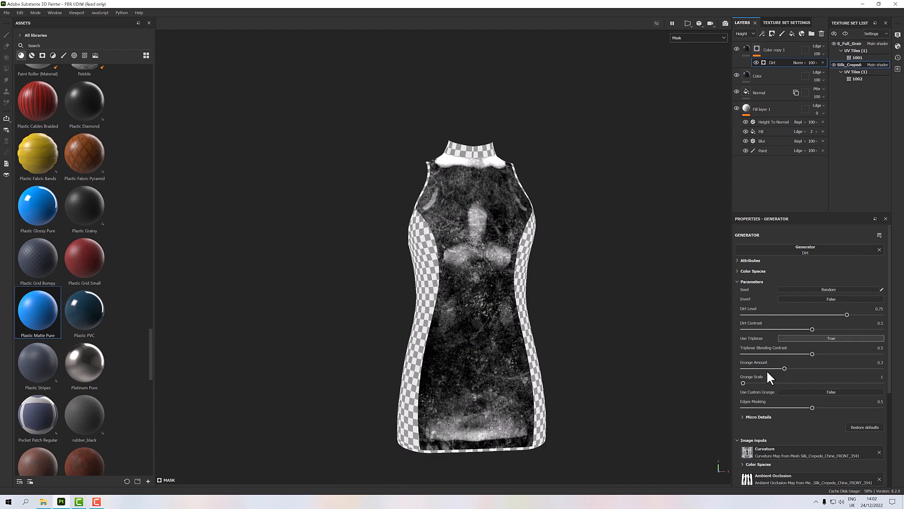
pyautogui.moveTo(743, 383)
pyautogui.mouseDown()
pyautogui.moveTo(875, 381)
pyautogui.moveTo(747, 382)
pyautogui.mouseUp()
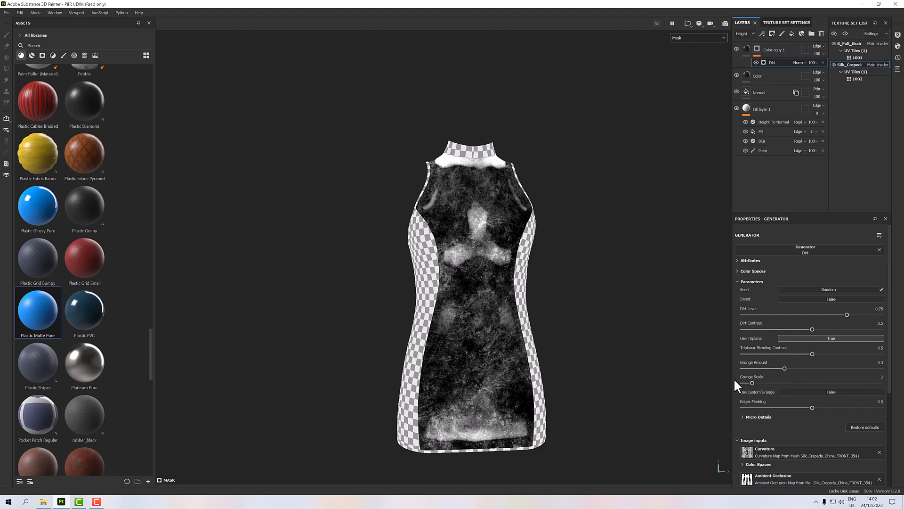
pyautogui.scroll(3, 600, 361)
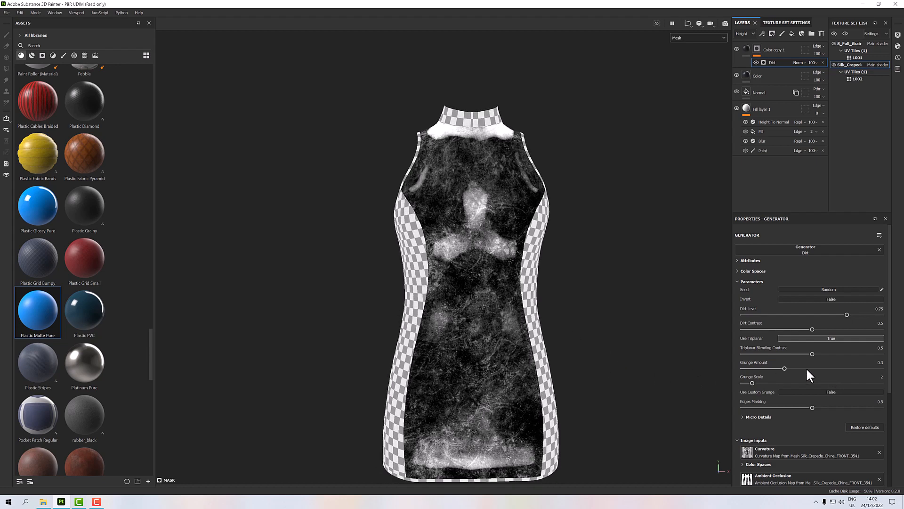
pyautogui.moveTo(784, 368); pyautogui.dragTo(775, 368)
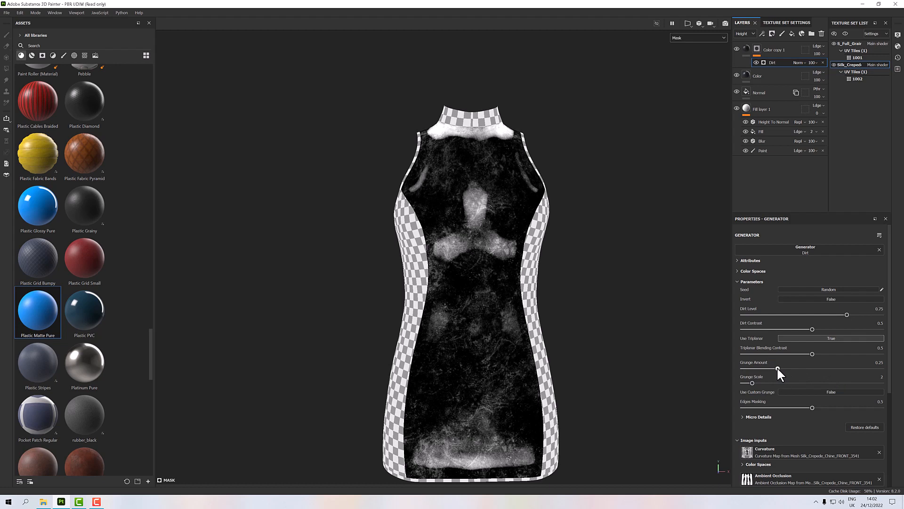
pyautogui.keyDown('alt'); pyautogui.moveTo(592, 279); pyautogui.dragTo(624, 302); pyautogui.keyUp('alt')
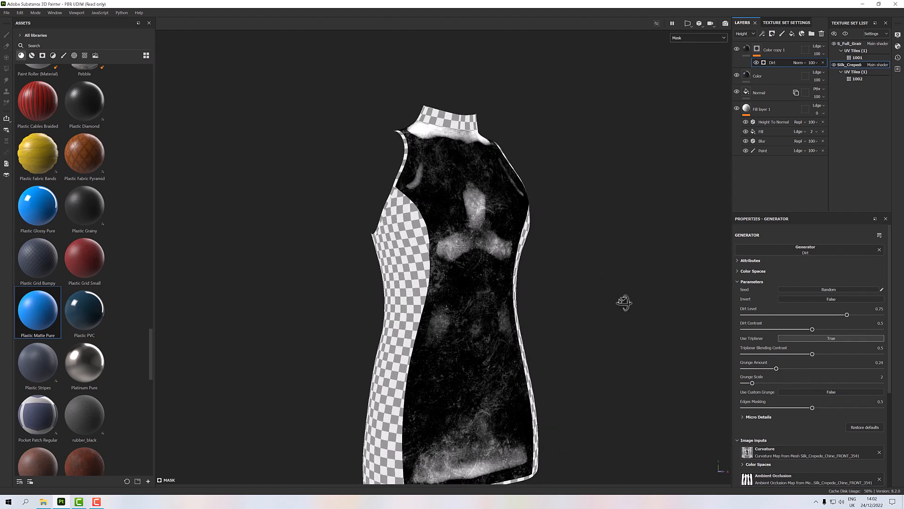
pyautogui.scroll(2, 577, 310)
pyautogui.scroll(-2, 576, 309)
pyautogui.keyDown('alt'); pyautogui.moveTo(575, 304); pyautogui.dragTo(576, 285, button='middle'); pyautogui.keyUp('alt')
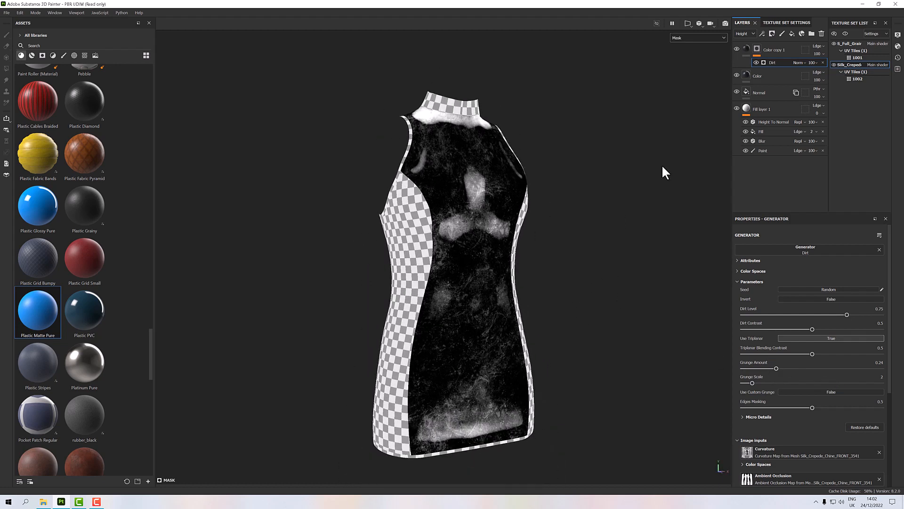
# Switch the viewport display from Mask back to Material and examine the dirt effect on the dress's upper front and side
pyautogui.click(684, 37)
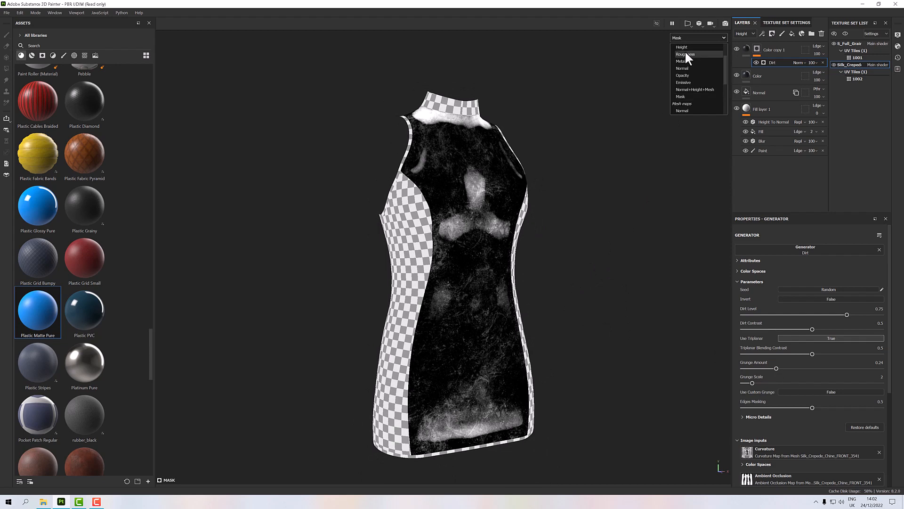
pyautogui.scroll(2, 685, 50)
pyautogui.click(683, 48)
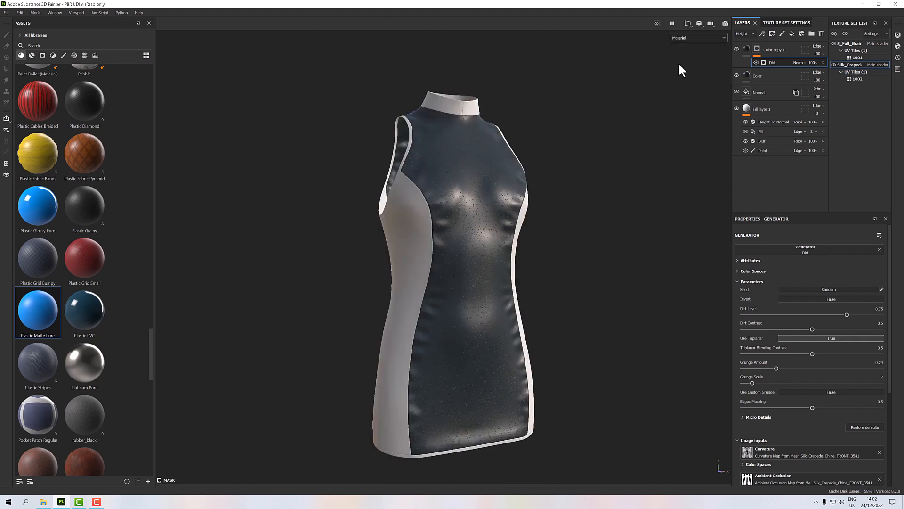
pyautogui.keyDown('alt'); pyautogui.moveTo(582, 221); pyautogui.dragTo(579, 250); pyautogui.keyUp('alt')
pyautogui.scroll(3, 529, 227)
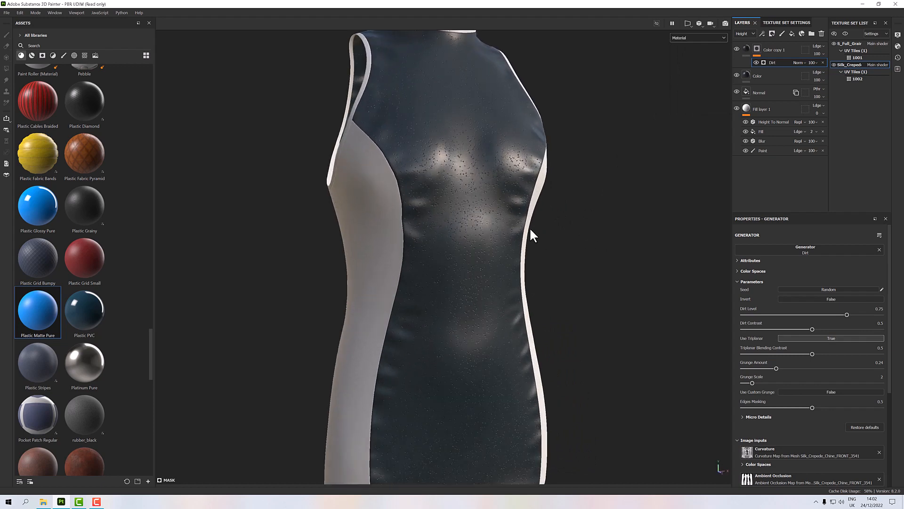
pyautogui.scroll(2, 530, 227)
pyautogui.keyDown('alt'); pyautogui.moveTo(533, 227); pyautogui.dragTo(545, 319, button='middle'); pyautogui.keyUp('alt')
pyautogui.keyDown('alt'); pyautogui.moveTo(544, 319); pyautogui.dragTo(655, 190); pyautogui.keyUp('alt')
pyautogui.scroll(2, 605, 310)
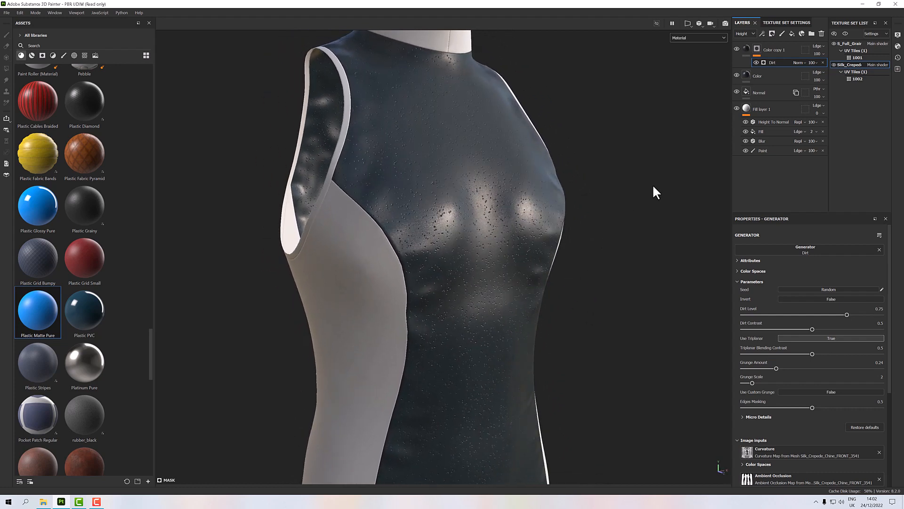
# Raise the HSV value of the copied color layer's base color to about 0.602 and view the whole dress
pyautogui.click(748, 47)
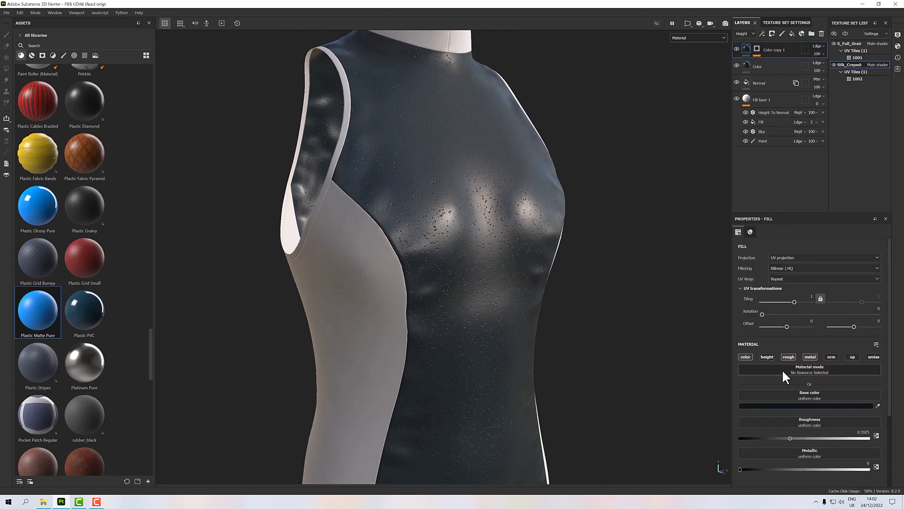
pyautogui.click(792, 405)
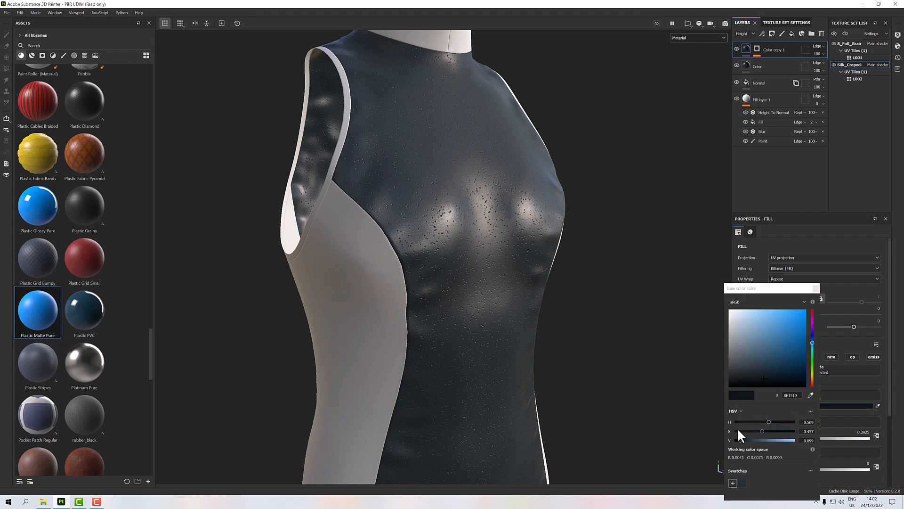
pyautogui.moveTo(740, 440); pyautogui.dragTo(771, 440)
pyautogui.keyDown('alt'); pyautogui.moveTo(568, 362); pyautogui.dragTo(507, 279); pyautogui.keyUp('alt')
pyautogui.scroll(-5, 504, 268)
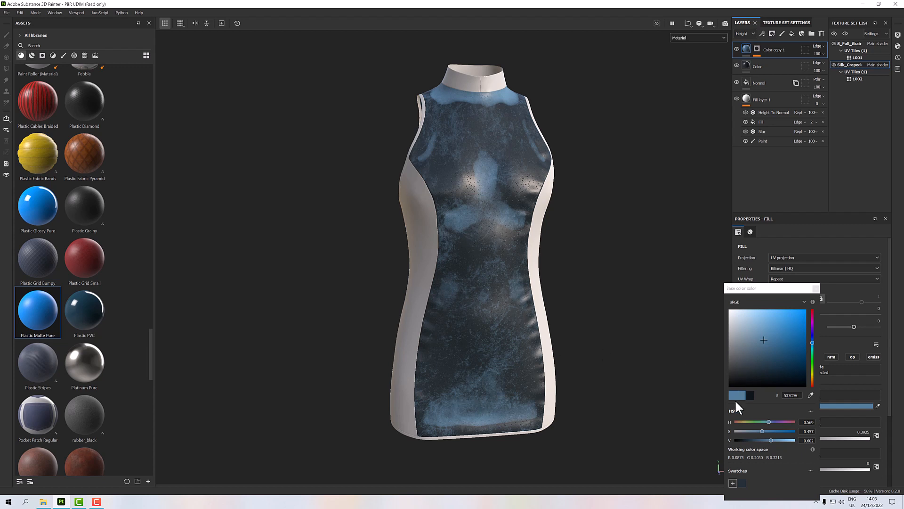
# Darken the copied color layer's base color to an HSV value of about 0.211 and close the color picker
pyautogui.moveTo(767, 440); pyautogui.dragTo(750, 440)
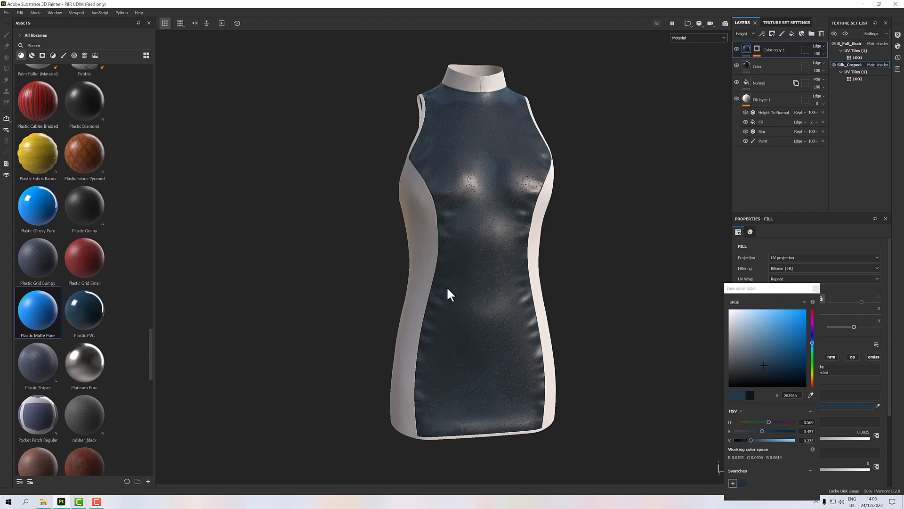
pyautogui.scroll(4, 452, 285)
pyautogui.keyDown('alt'); pyautogui.moveTo(468, 282); pyautogui.dragTo(476, 264); pyautogui.keyUp('alt')
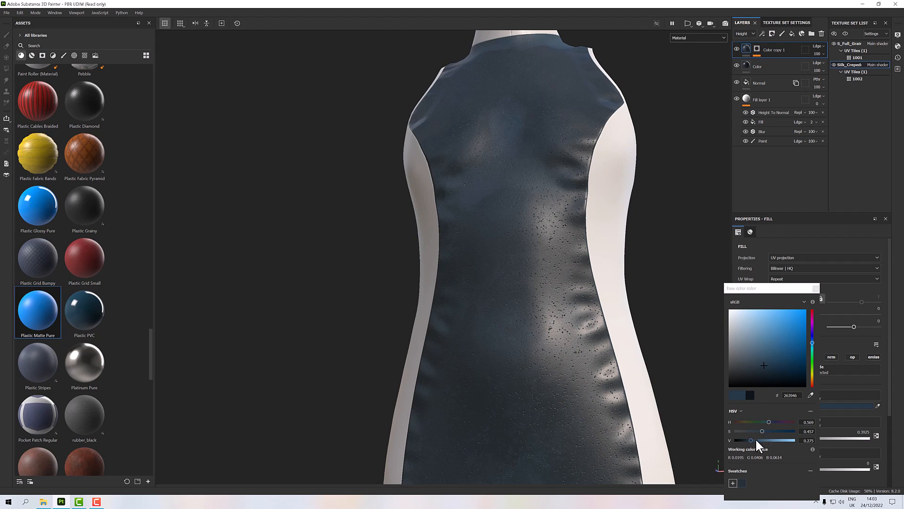
pyautogui.moveTo(750, 440); pyautogui.dragTo(747, 440)
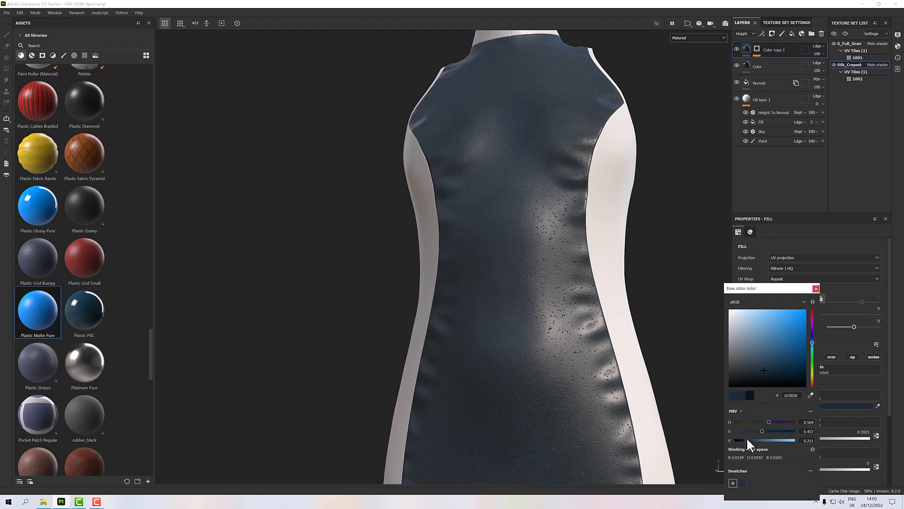
pyautogui.scroll(-5, 570, 372)
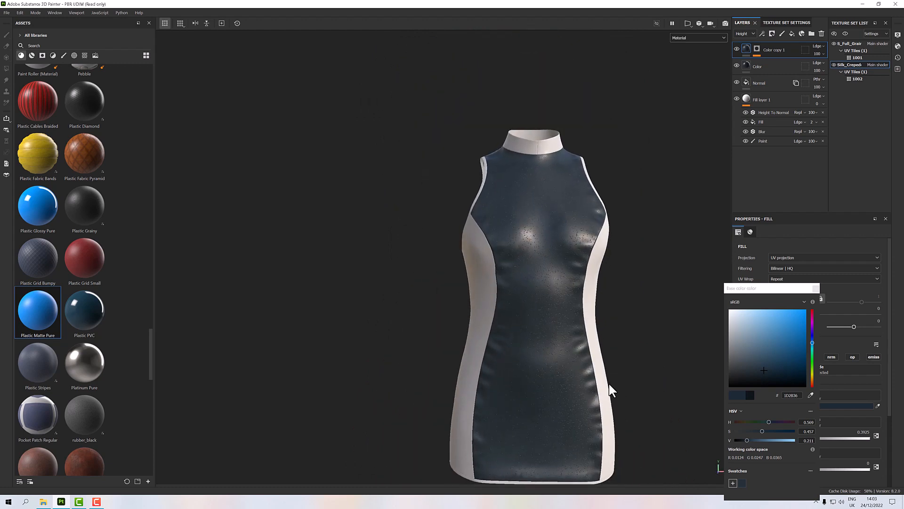
pyautogui.moveTo(610, 386); pyautogui.dragTo(577, 342, button='middle')
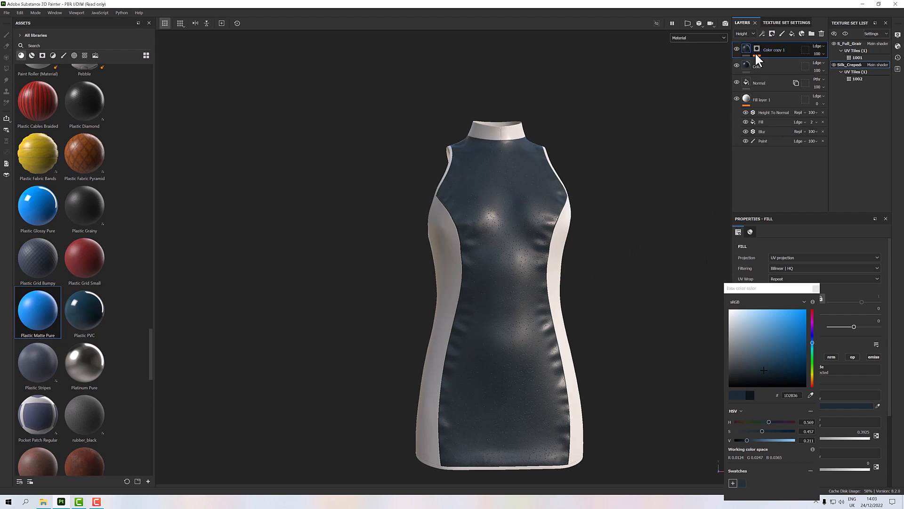
pyautogui.click(816, 288)
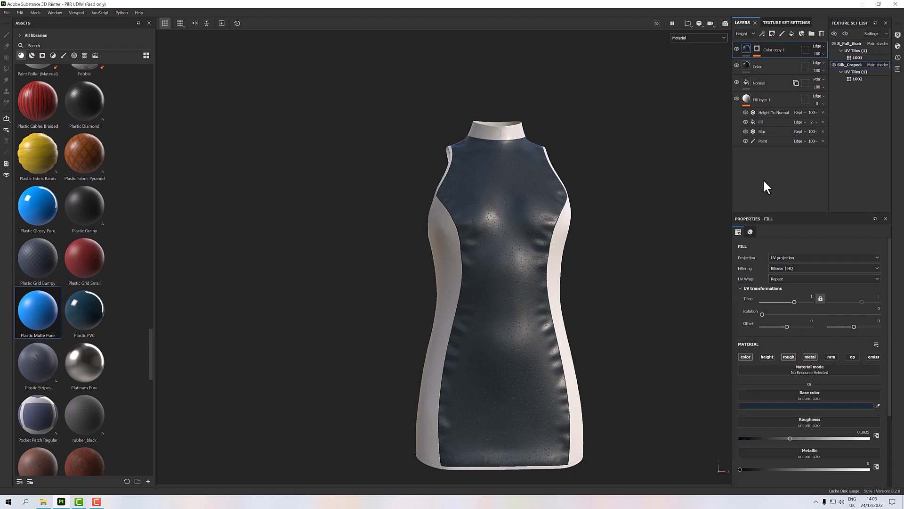
# Rename Fill layer 1 as Wrinkles and add an anchor point to it
pyautogui.click(762, 100)
pyautogui.doubleClick(759, 101)
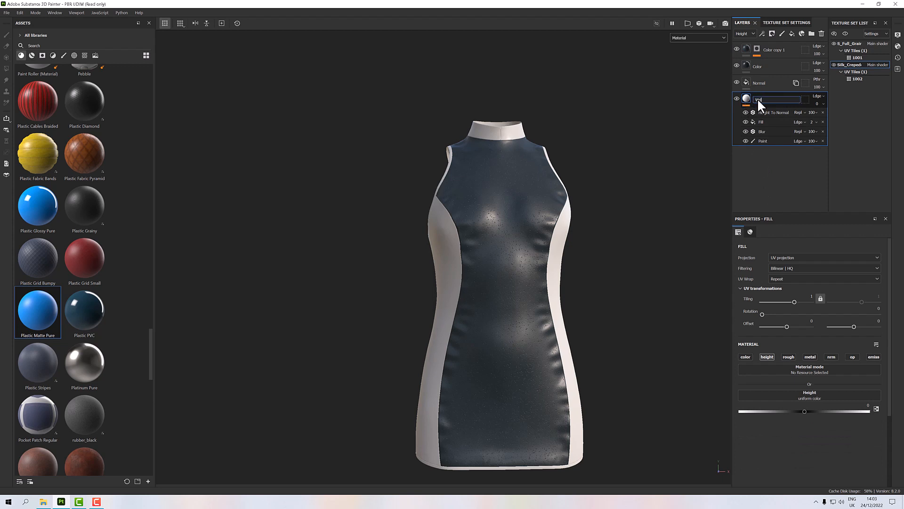
pyautogui.write('Wrinkles')
pyautogui.press('Return')
pyautogui.rightClick(757, 98)
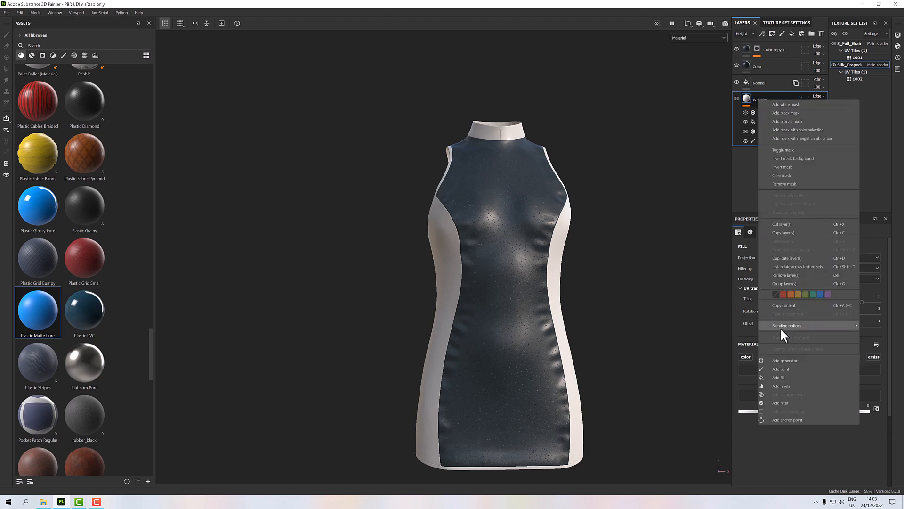
pyautogui.click(790, 419)
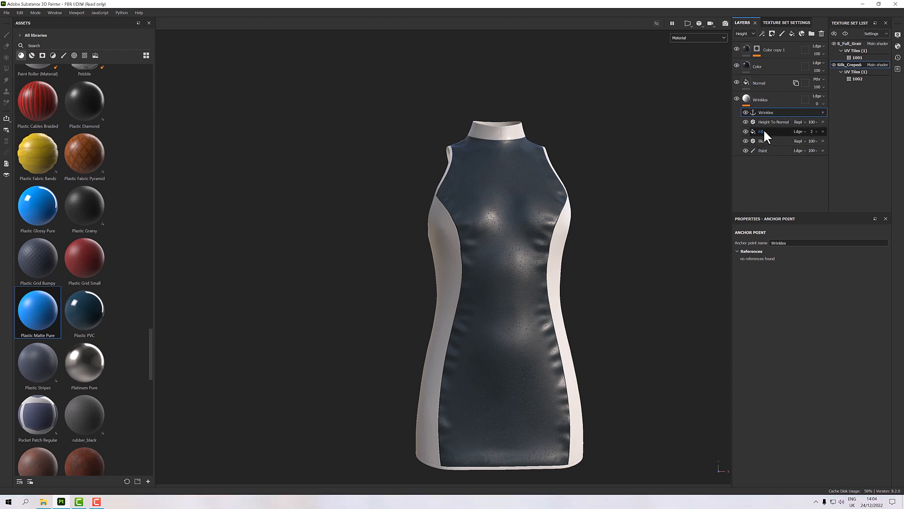
# Assign the Wrinkles anchor point to the Dirt generator's Micro Normal input with Normal as its referenced channel
pyautogui.click(756, 49)
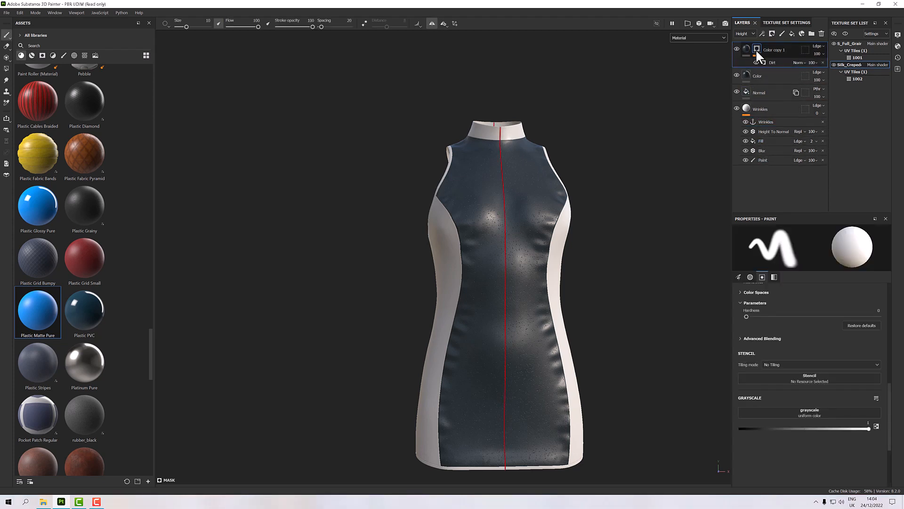
pyautogui.click(772, 61)
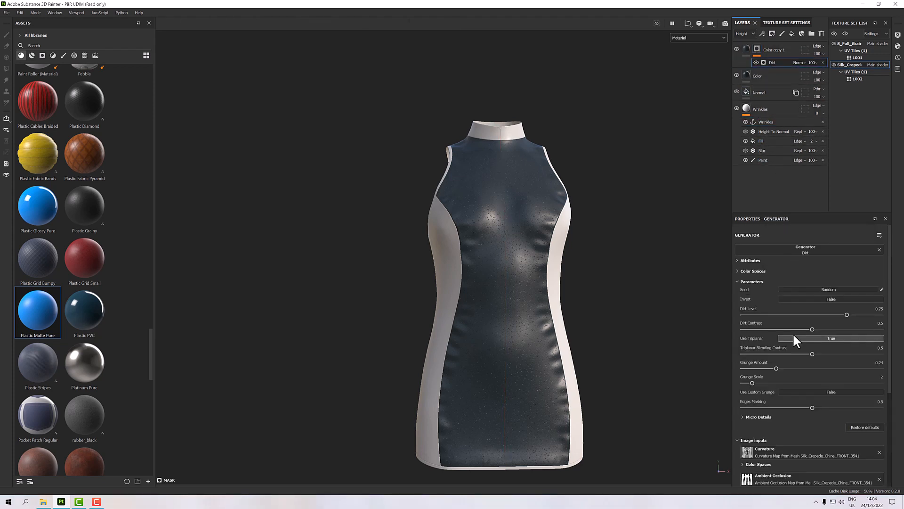
pyautogui.scroll(-5, 793, 358)
pyautogui.scroll(-1, 793, 374)
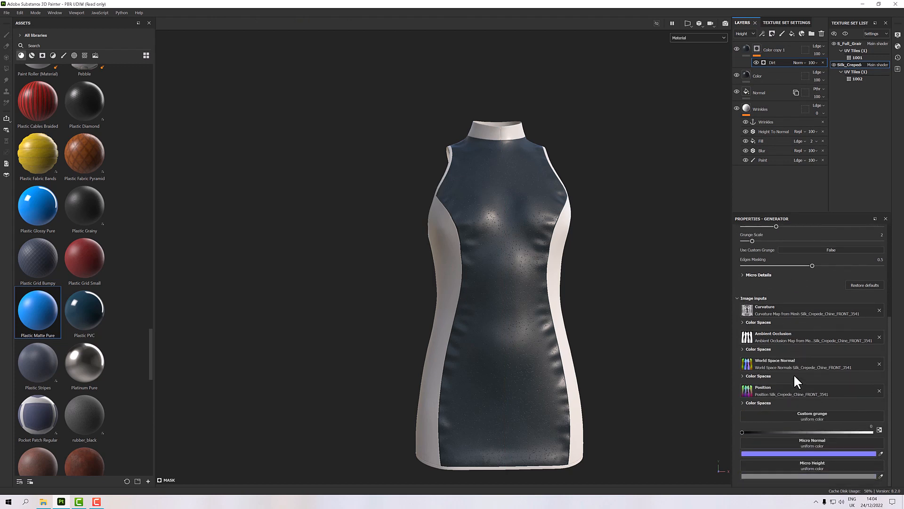
pyautogui.click(803, 442)
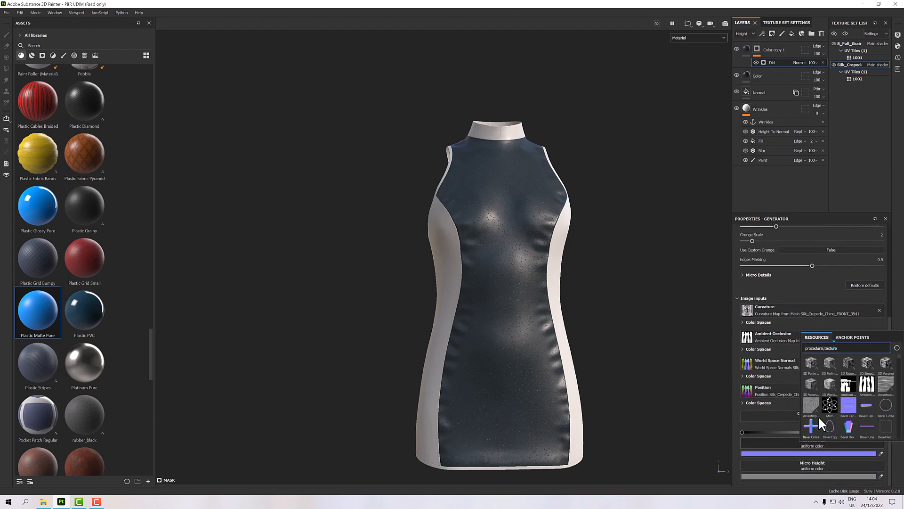
pyautogui.click(849, 337)
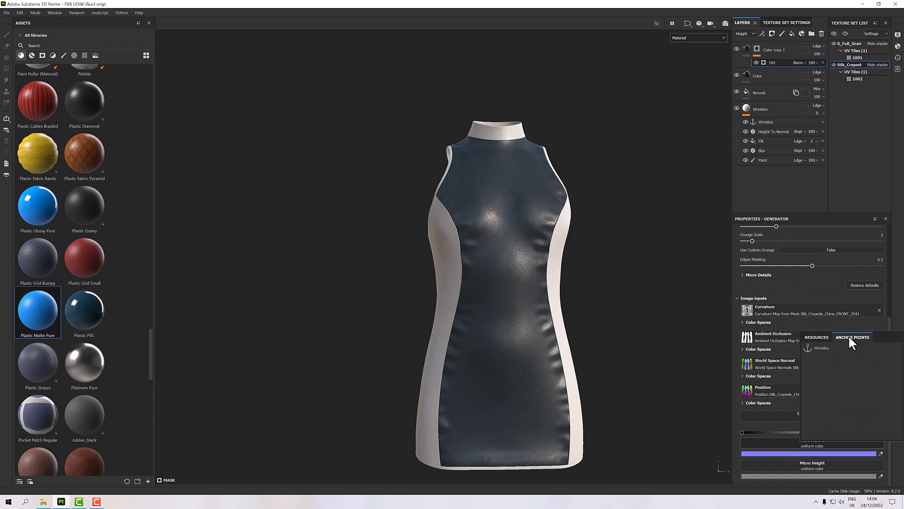
pyautogui.click(820, 348)
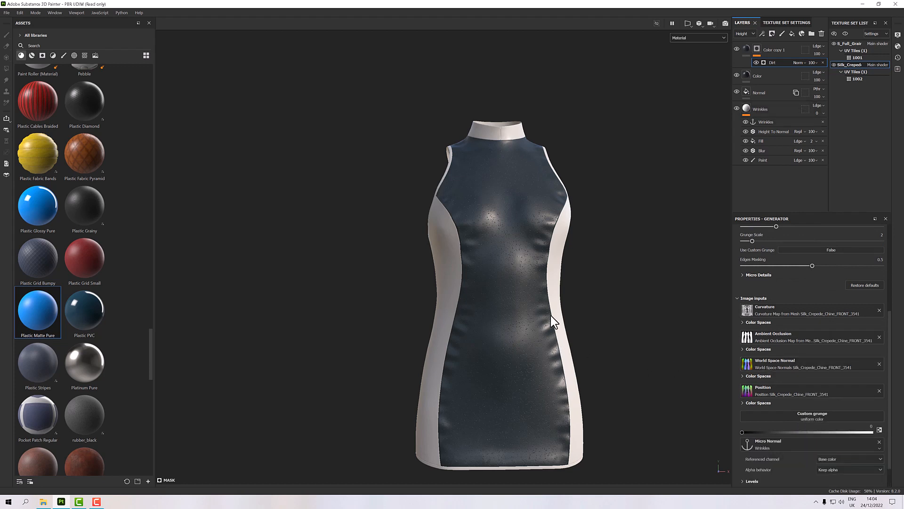
pyautogui.scroll(-1, 812, 399)
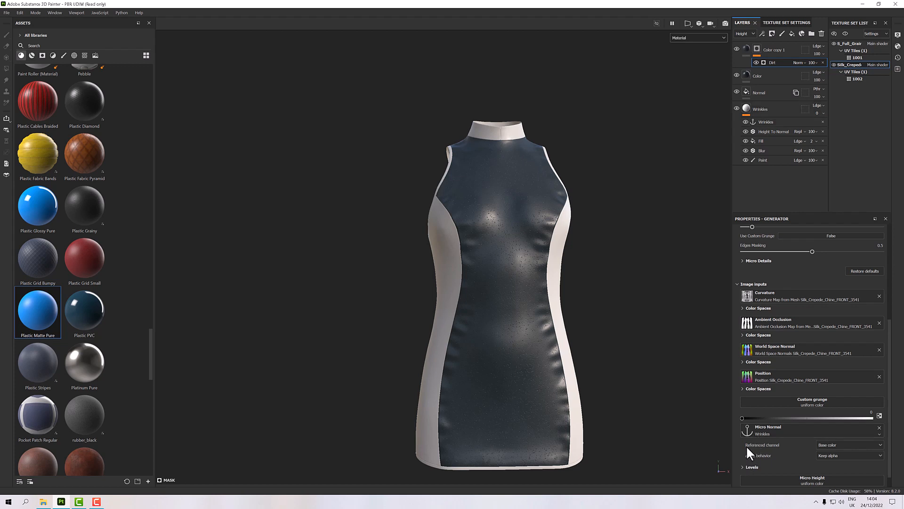
pyautogui.click(822, 443)
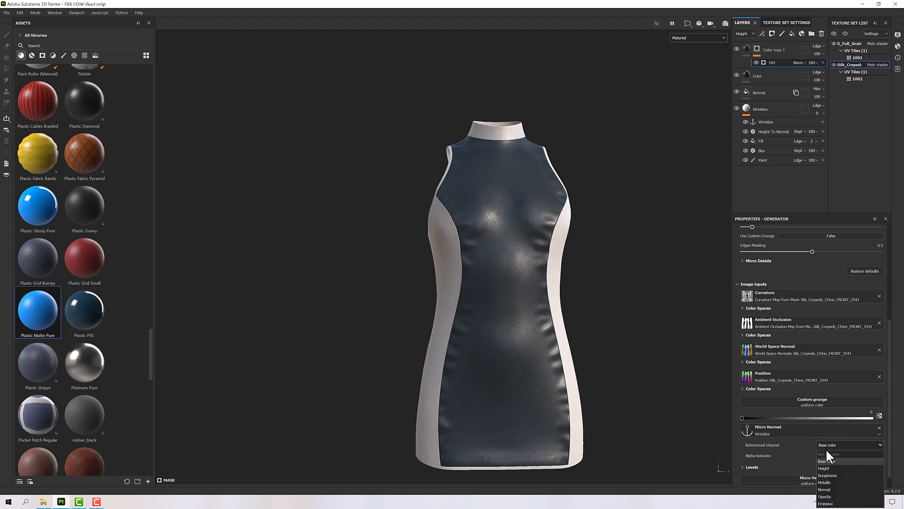
pyautogui.click(830, 485)
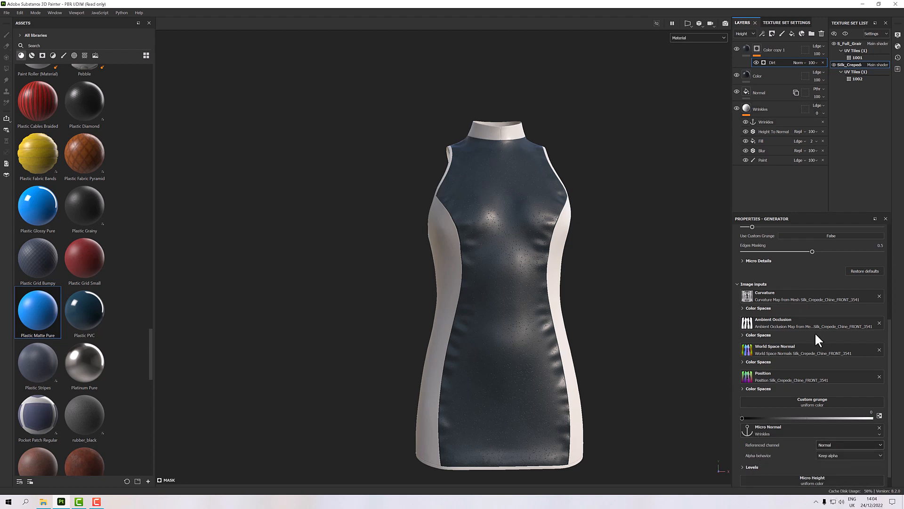
# Enable Micro Normal in the Dirt generator's Micro Details
pyautogui.scroll(1, 814, 339)
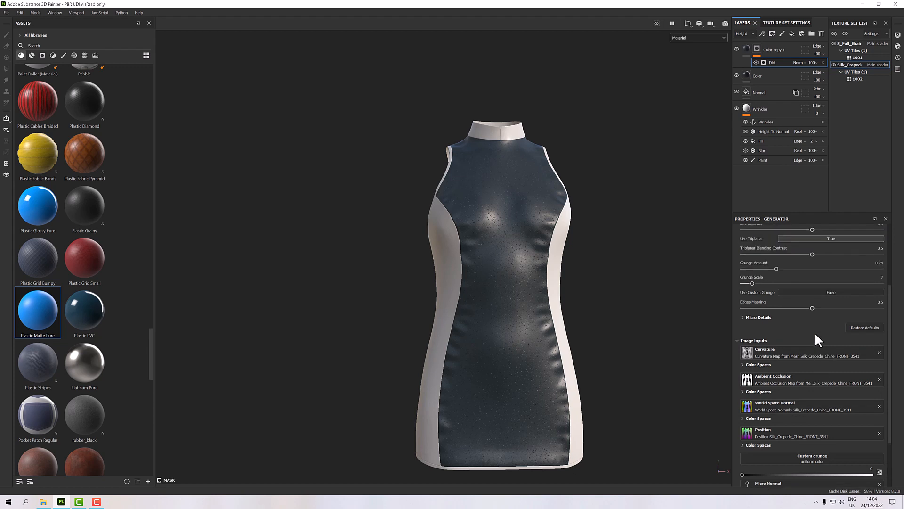
pyautogui.click(743, 317)
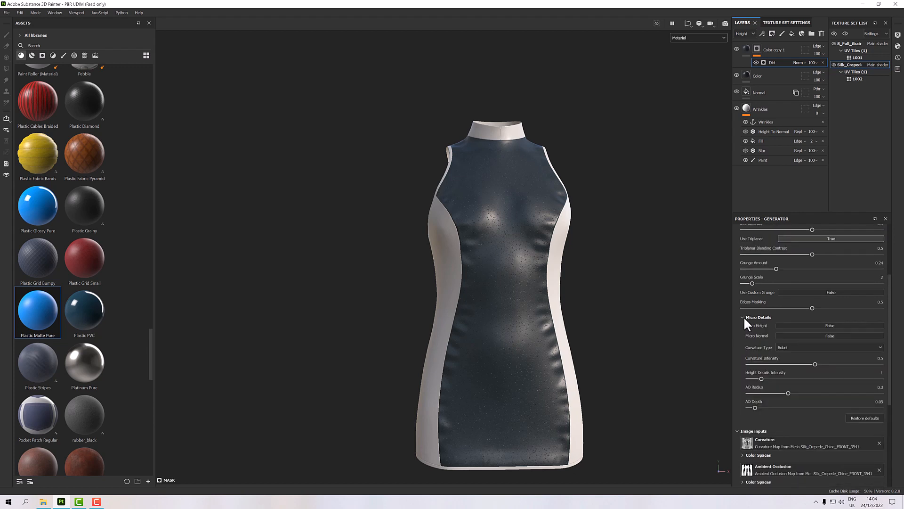
pyautogui.click(799, 334)
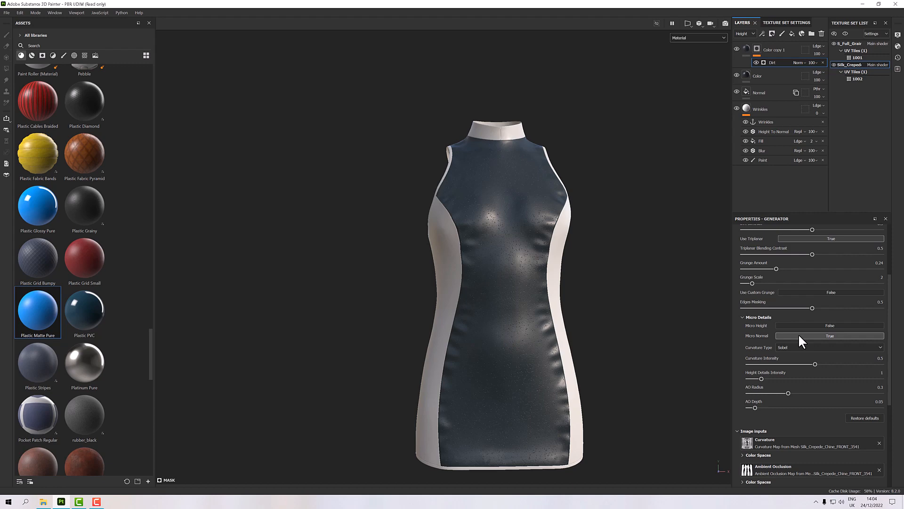
# Display only the Mask in the viewport and examine how the wrinkle detail affects the dirt on the dress front
pyautogui.scroll(2, 557, 289)
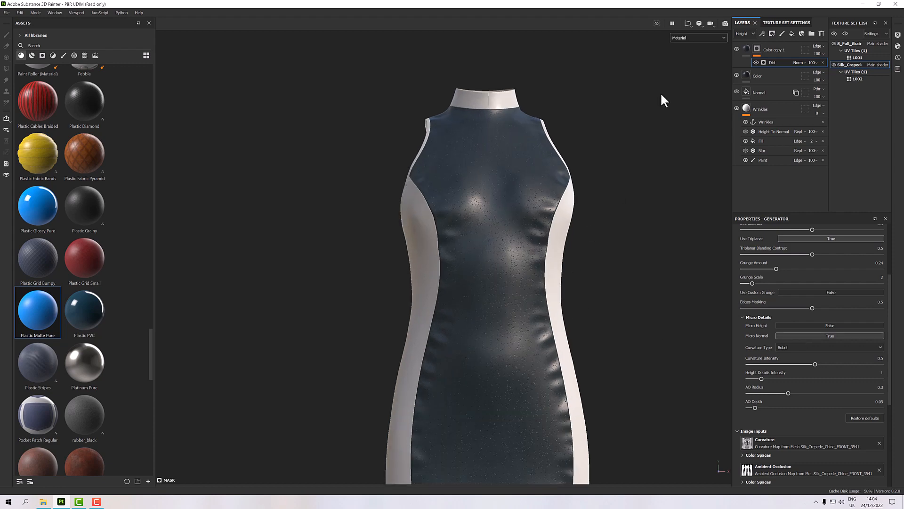
pyautogui.click(682, 37)
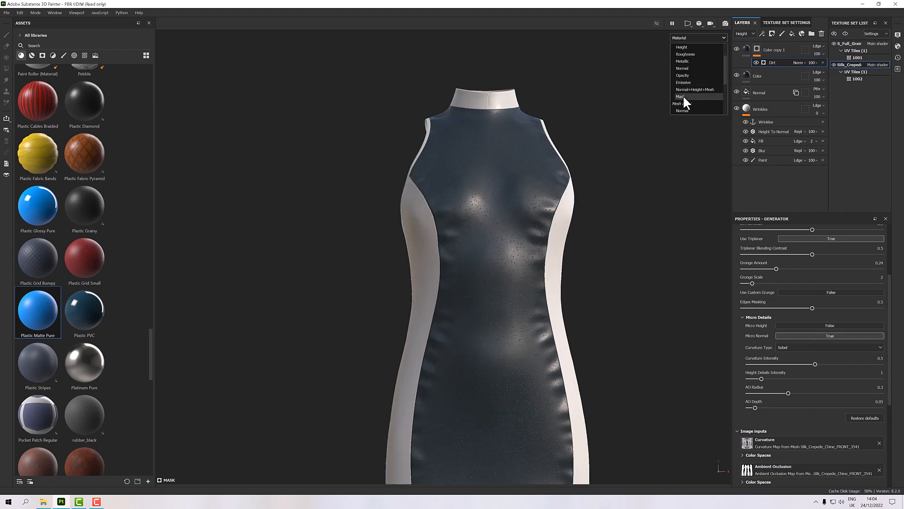
pyautogui.click(683, 95)
pyautogui.keyDown('alt'); pyautogui.moveTo(595, 287); pyautogui.dragTo(589, 295); pyautogui.keyUp('alt')
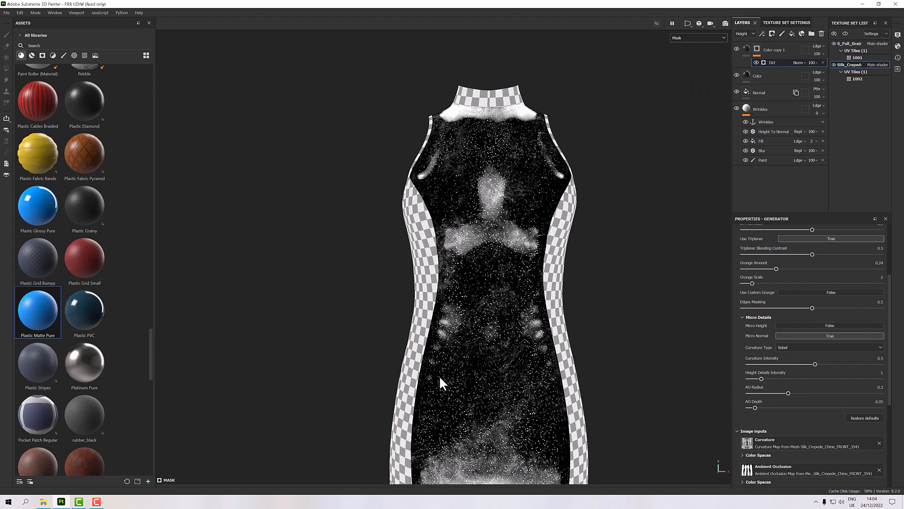
pyautogui.scroll(-4, 520, 314)
pyautogui.scroll(5, 520, 315)
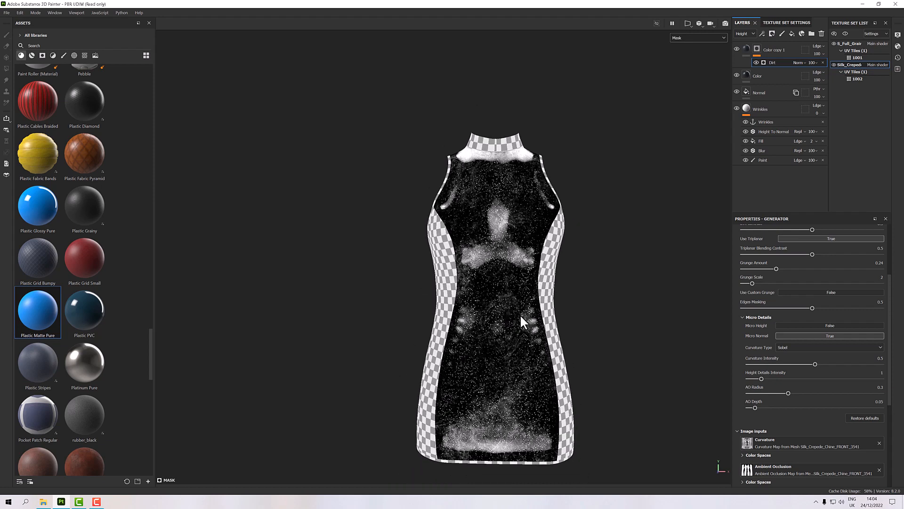
# Set the Dirt generator's AO Radius to 0.4 and AO Depth to 0.26
pyautogui.keyDown('alt'); pyautogui.moveTo(520, 314); pyautogui.dragTo(521, 254, button='middle'); pyautogui.keyUp('alt')
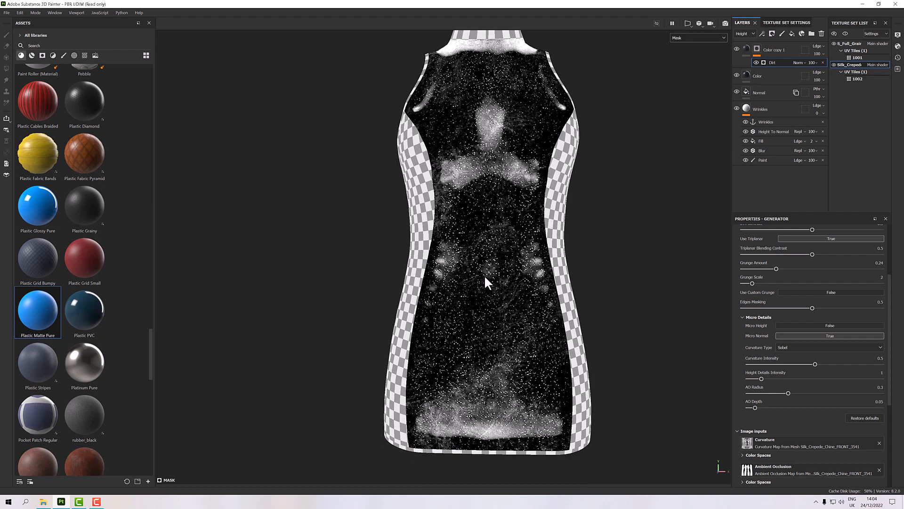
pyautogui.scroll(2, 485, 279)
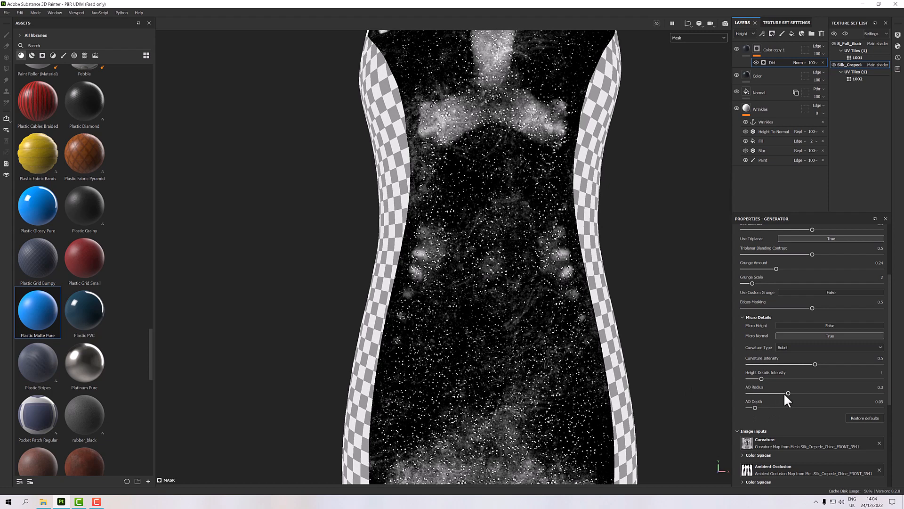
pyautogui.moveTo(788, 393); pyautogui.dragTo(821, 394)
pyautogui.scroll(-5, 564, 362)
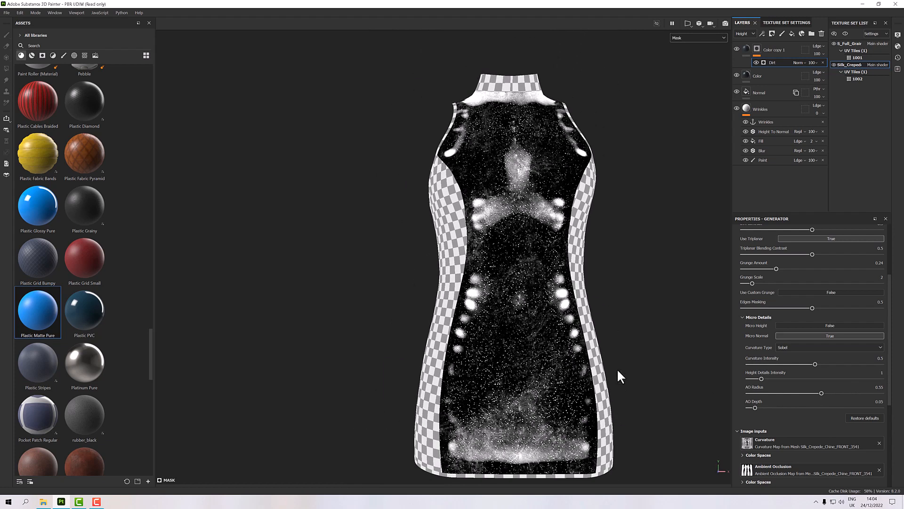
pyautogui.moveTo(752, 406); pyautogui.dragTo(783, 407)
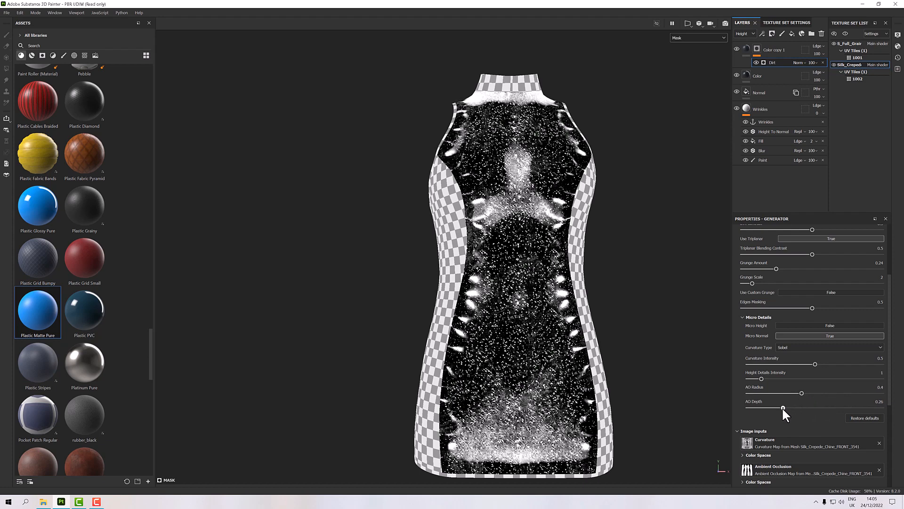
pyautogui.scroll(5, 528, 346)
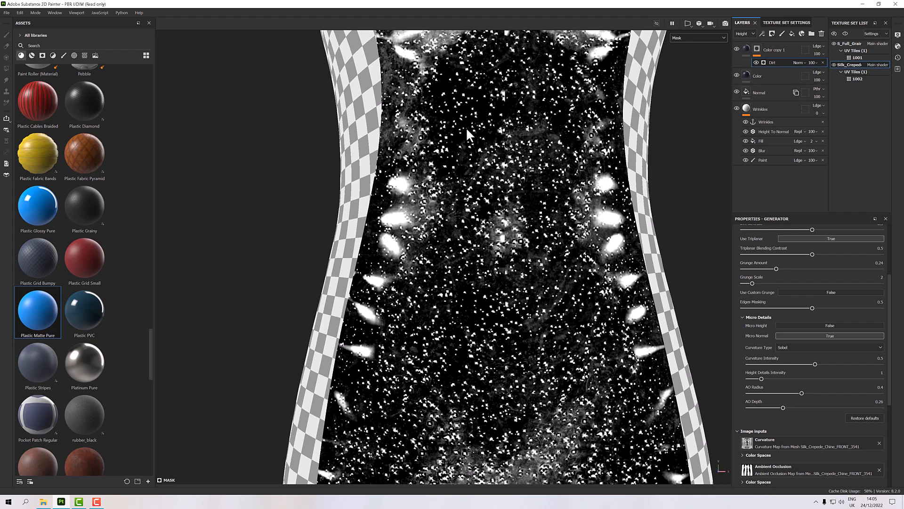
pyautogui.scroll(-3, 496, 200)
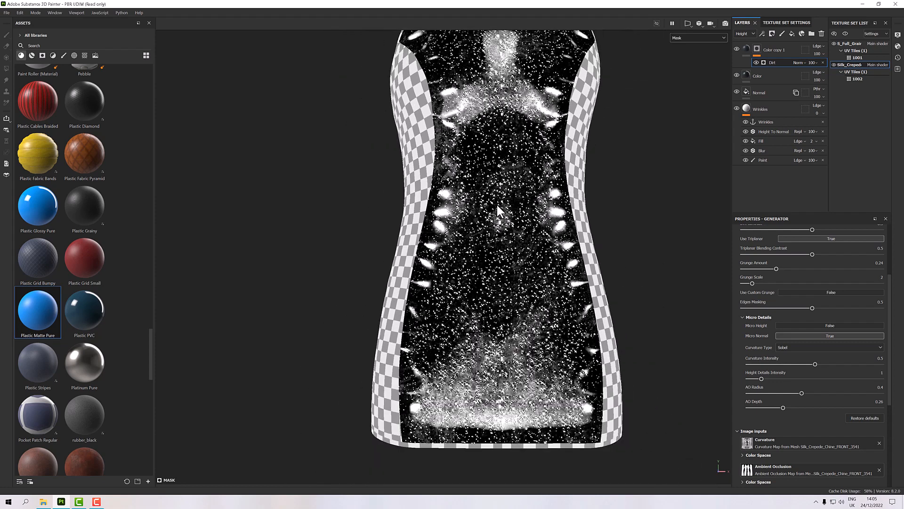
# Switch the viewport display from the mask to the full Material view
pyautogui.click(687, 37)
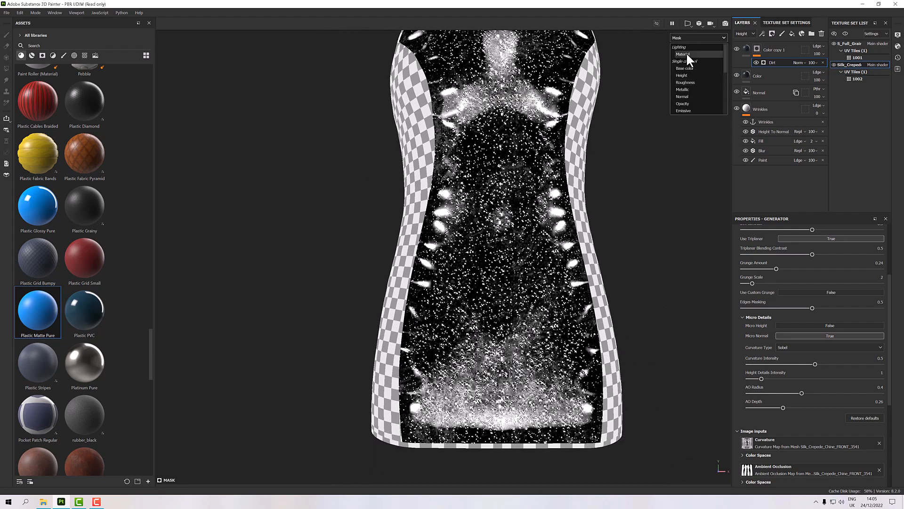
pyautogui.click(686, 52)
pyautogui.scroll(3, 588, 181)
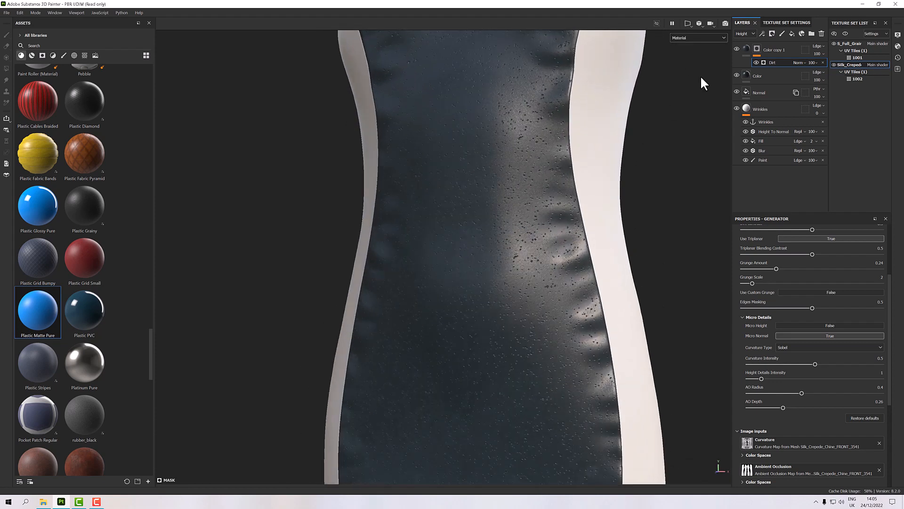
# Darken the Color copy 1 layer's base color to an HSV value of 0.105
pyautogui.click(747, 46)
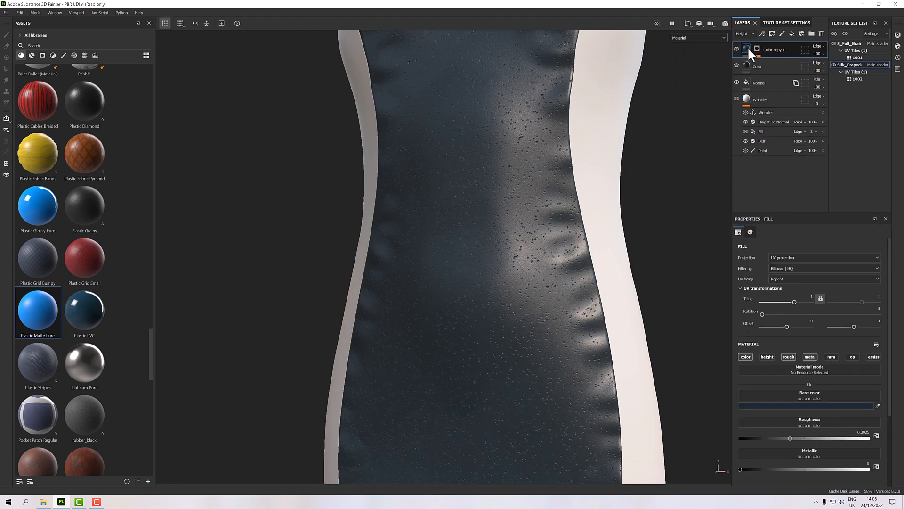
pyautogui.click(793, 404)
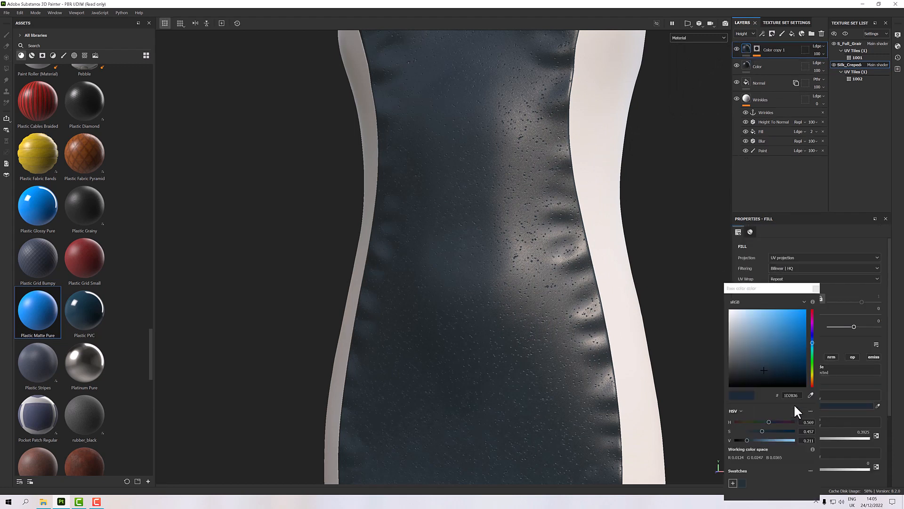
pyautogui.moveTo(746, 440)
pyautogui.mouseDown()
pyautogui.moveTo(732, 441)
pyautogui.moveTo(740, 440)
pyautogui.mouseUp()
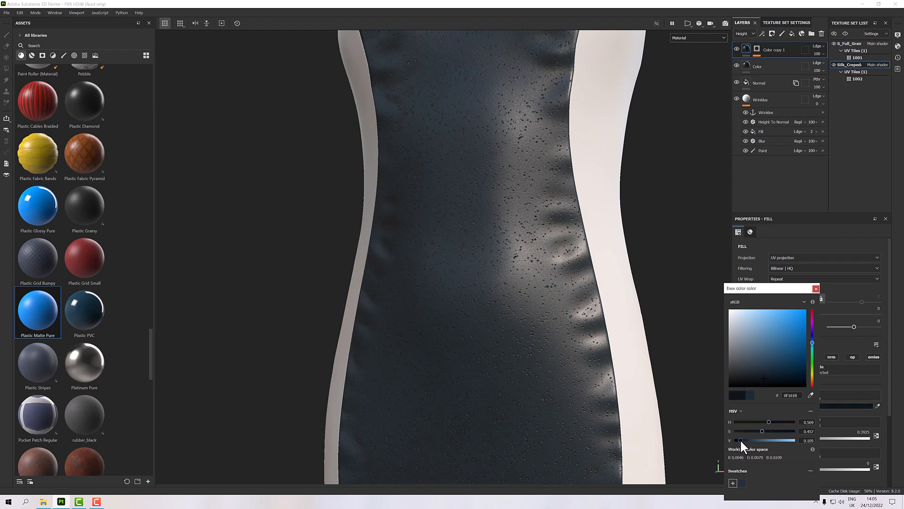
pyautogui.scroll(10, 543, 310)
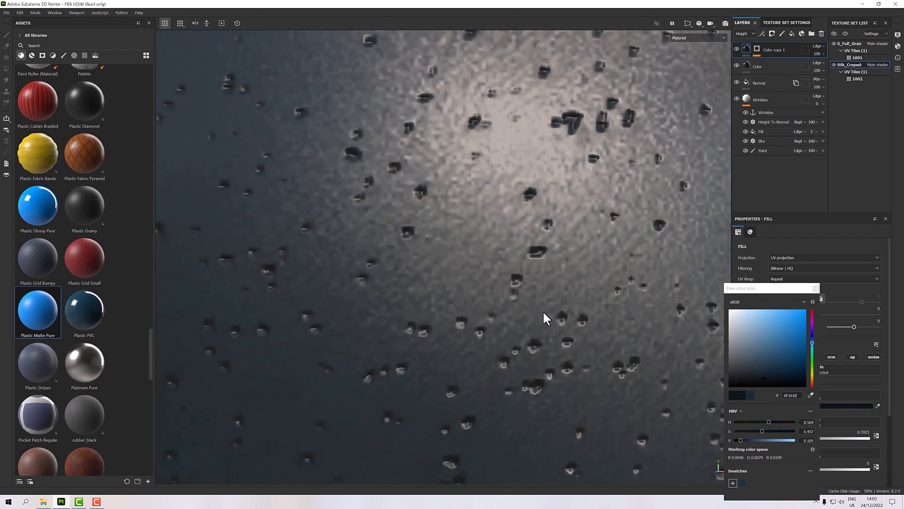
pyautogui.scroll(2, 543, 310)
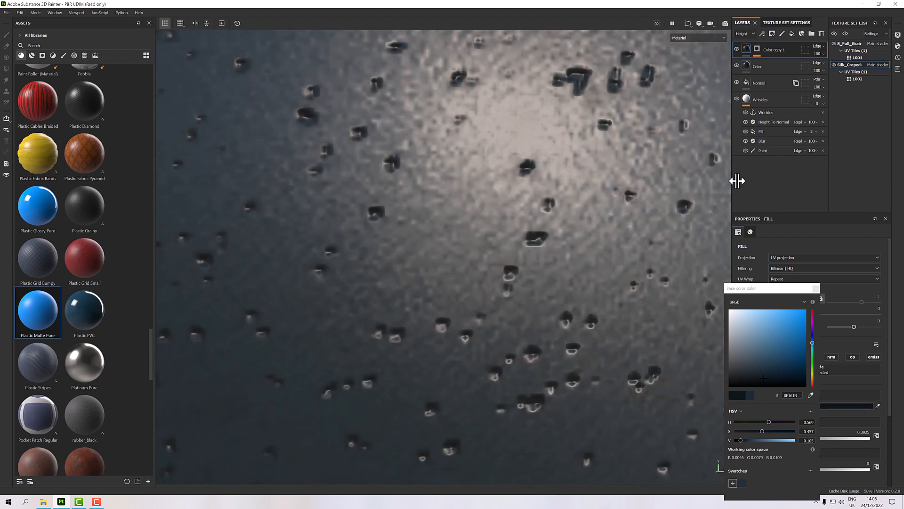
# Toggle the Color copy 1 layer's visibility to compare the fabric's specks with and without it
pyautogui.click(736, 49)
pyautogui.click(736, 49)
pyautogui.click(736, 49)
pyautogui.click(736, 49)
pyautogui.click(736, 49)
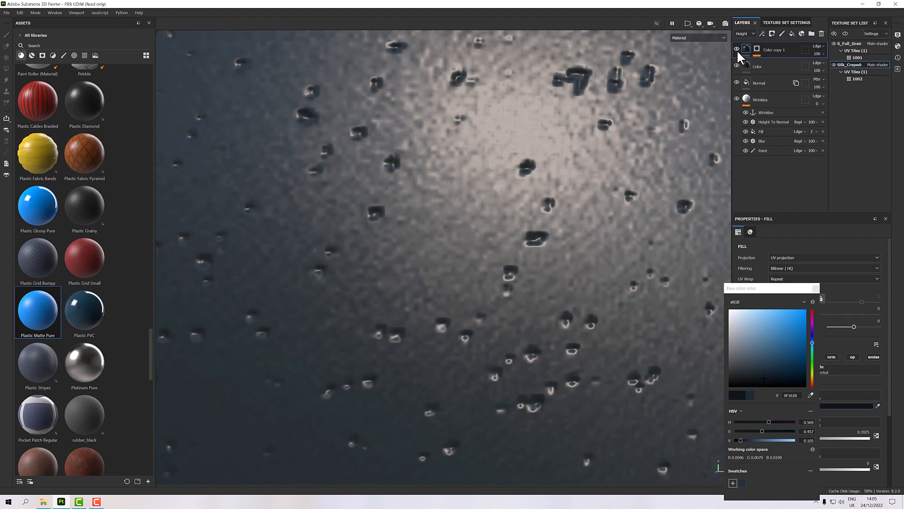
pyautogui.click(736, 49)
pyautogui.click(737, 49)
pyautogui.click(736, 49)
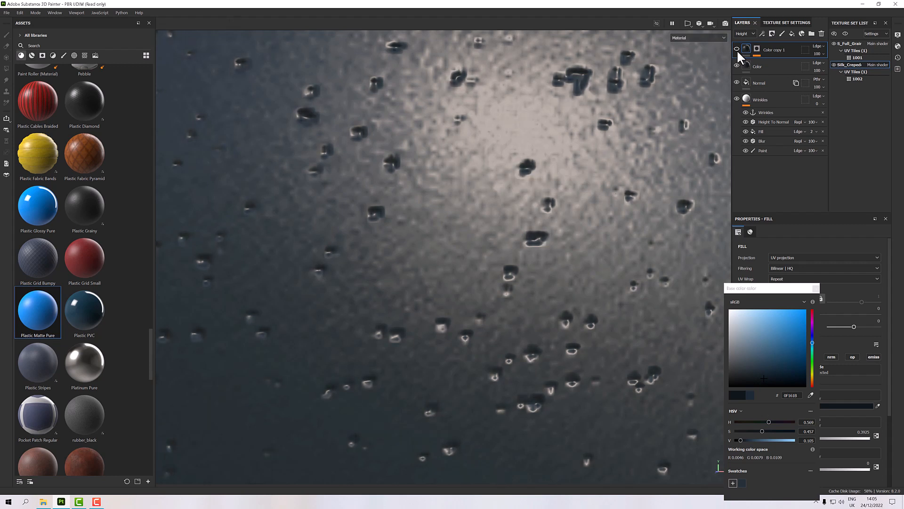
# Close the color picker and set the Color copy 1 layer's roughness to 0.5968
pyautogui.click(815, 288)
pyautogui.click(755, 71)
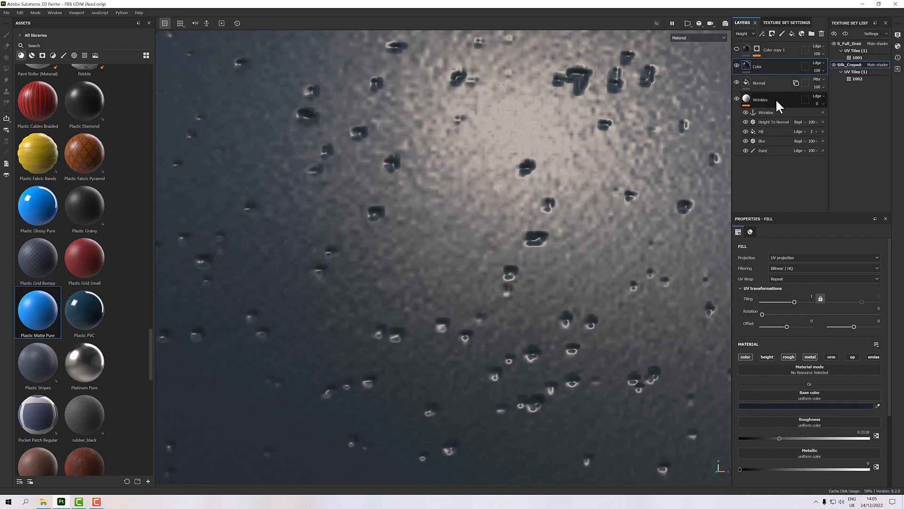
pyautogui.click(764, 49)
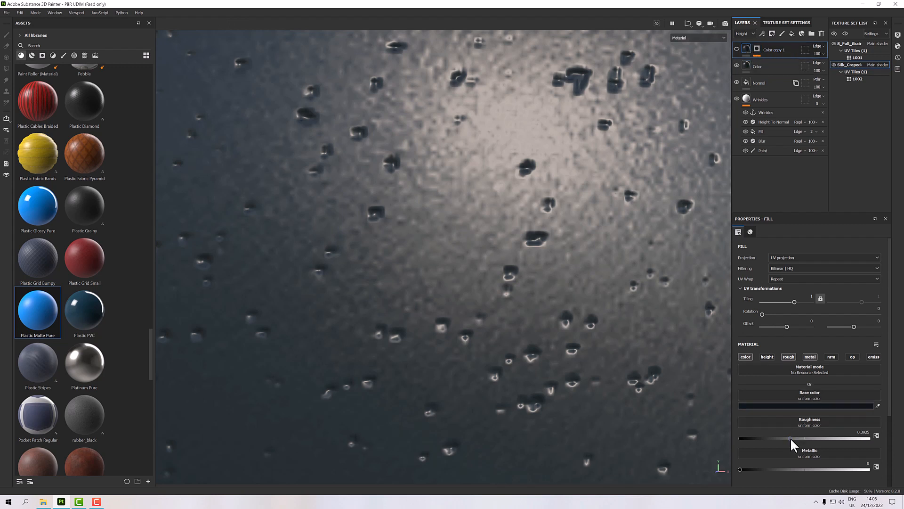
pyautogui.moveTo(791, 437); pyautogui.dragTo(817, 441)
# Examine the Color copy 1 layer's effect on the dress front, both close up and from a distance
pyautogui.keyDown('alt'); pyautogui.moveTo(584, 330); pyautogui.dragTo(558, 245); pyautogui.keyUp('alt')
pyautogui.scroll(-5, 607, 288)
pyautogui.scroll(-3, 606, 290)
pyautogui.scroll(-5, 574, 315)
pyautogui.scroll(3, 513, 277)
pyautogui.scroll(5, 544, 258)
pyautogui.scroll(-5, 544, 258)
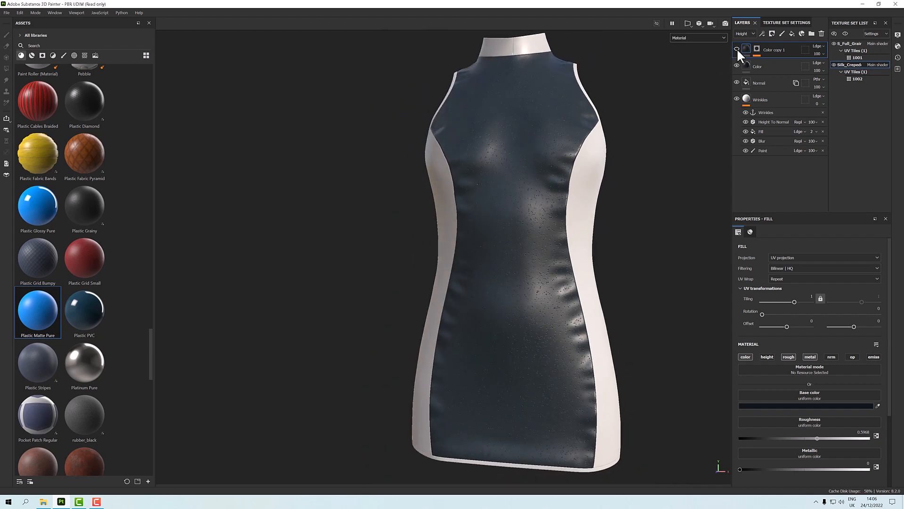
pyautogui.scroll(5, 589, 273)
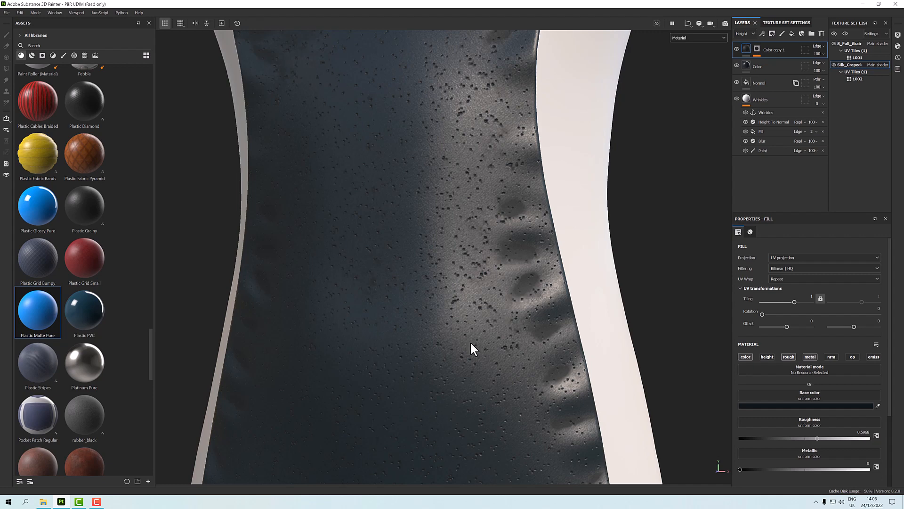
pyautogui.scroll(4, 474, 315)
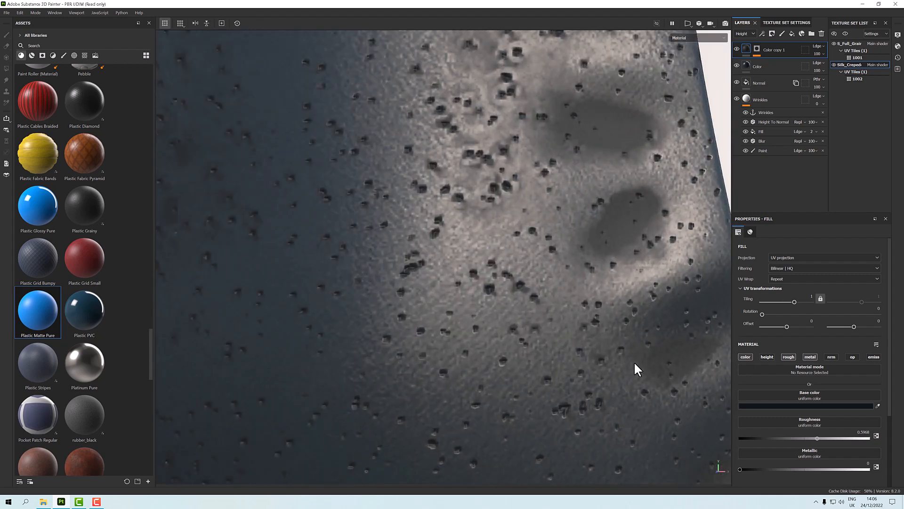
pyautogui.scroll(-6, 627, 207)
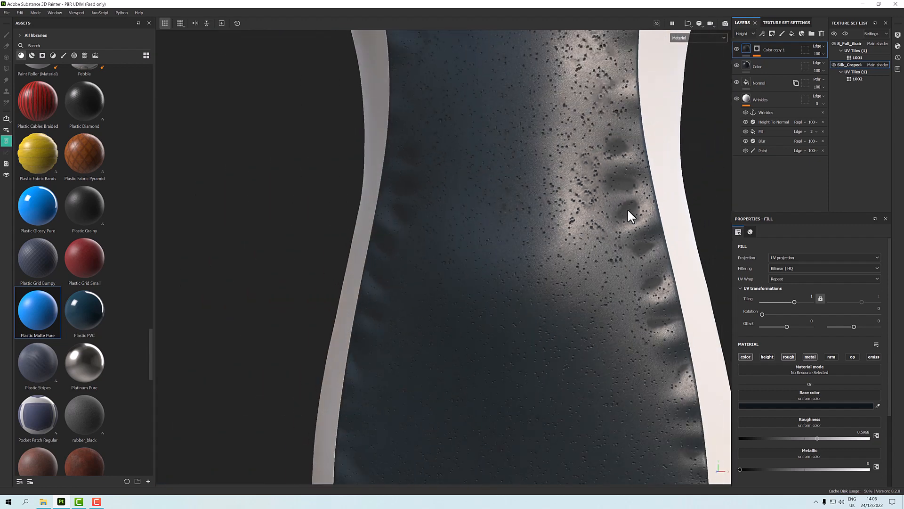
pyautogui.keyDown('alt'); pyautogui.moveTo(627, 213); pyautogui.dragTo(650, 195); pyautogui.keyUp('alt')
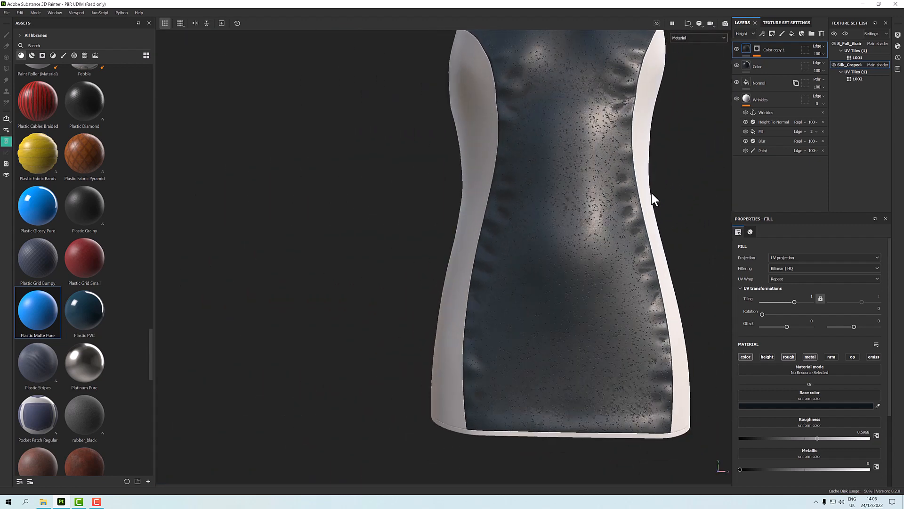
# Lighten the Color copy 1 layer's base color to hex 202F3A, an HSV value of 0.228
pyautogui.click(788, 407)
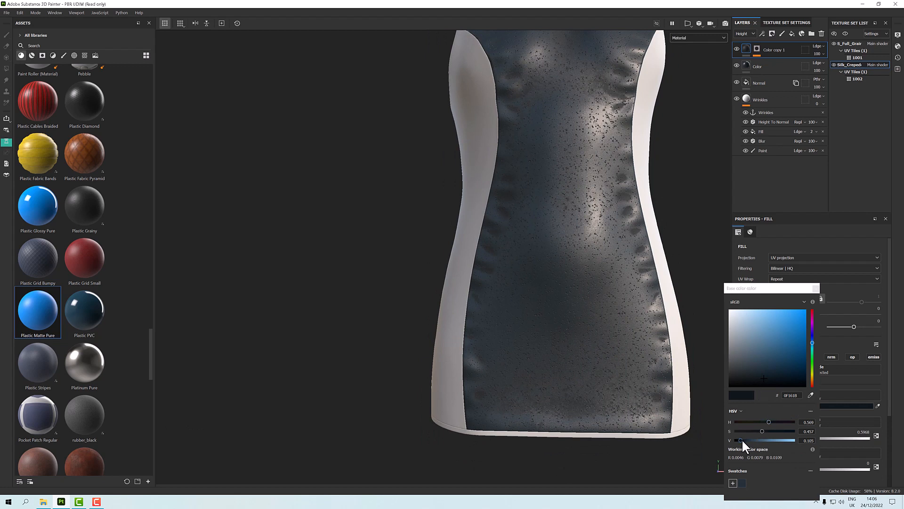
pyautogui.moveTo(745, 439); pyautogui.dragTo(747, 439)
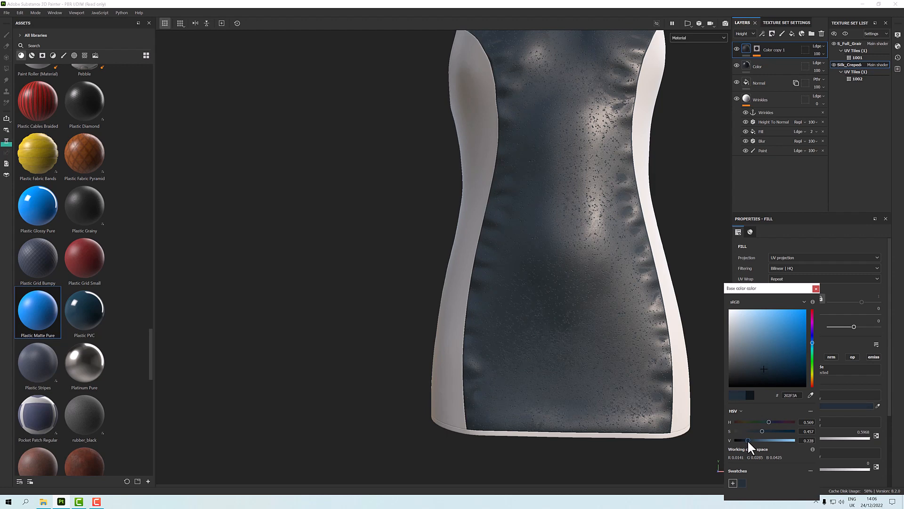
pyautogui.scroll(3, 640, 337)
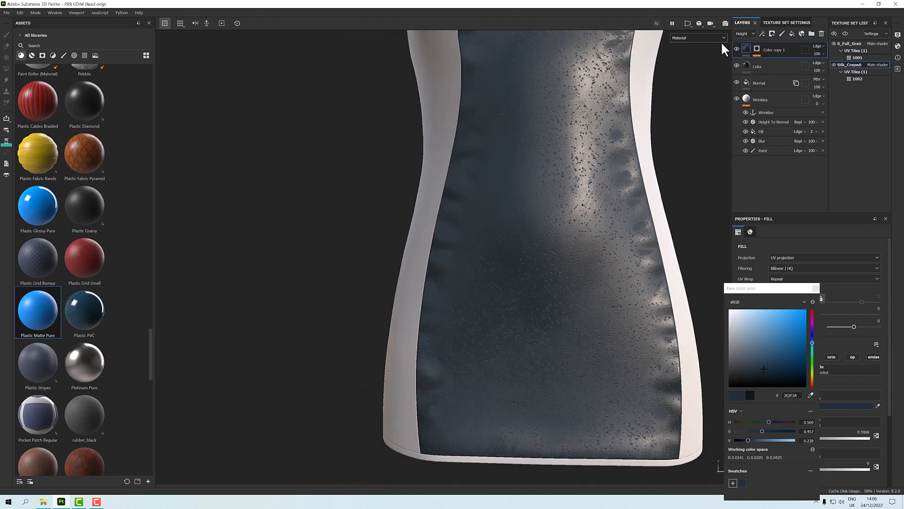
pyautogui.scroll(-4, 635, 226)
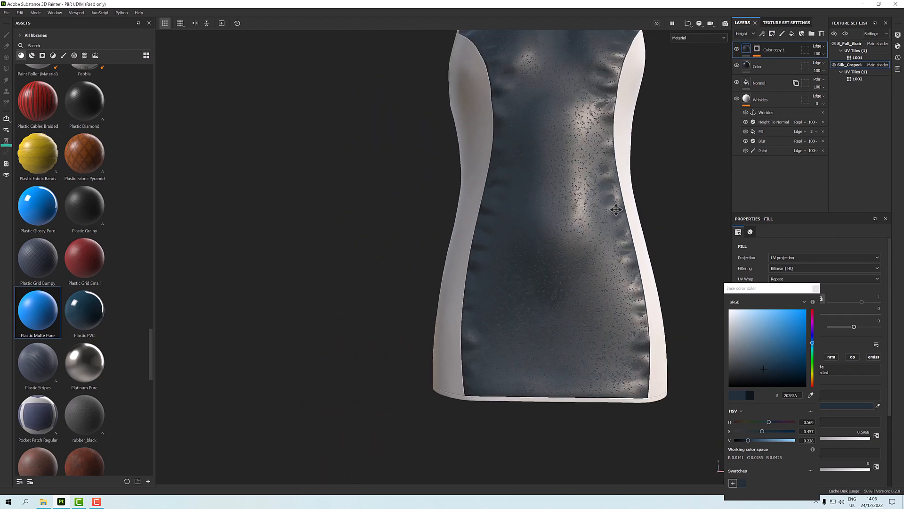
pyautogui.click(816, 288)
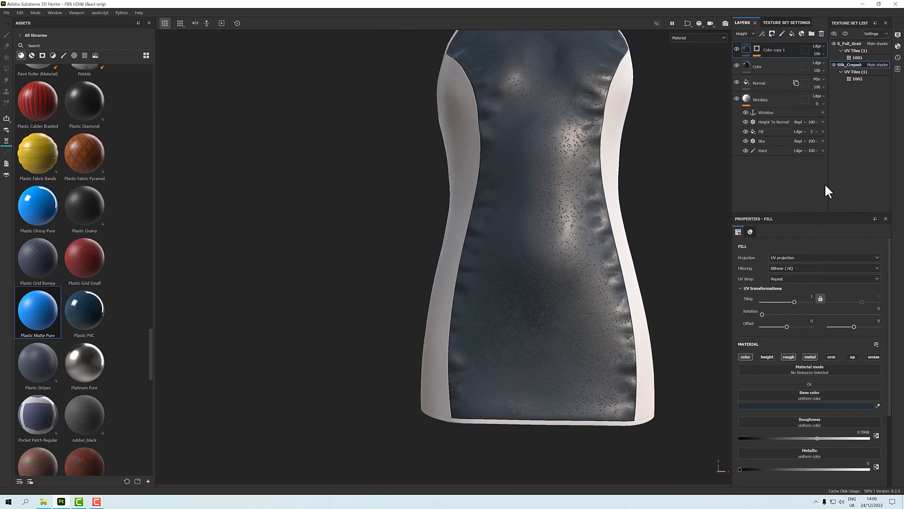
# Show the layer stack's Base color channel settings and inspect the dress from several angles
pyautogui.click(739, 34)
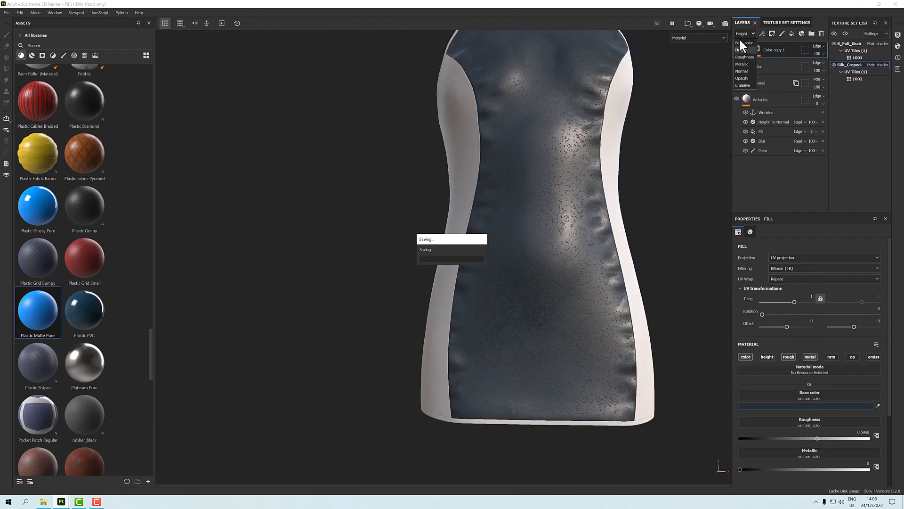
pyautogui.click(740, 41)
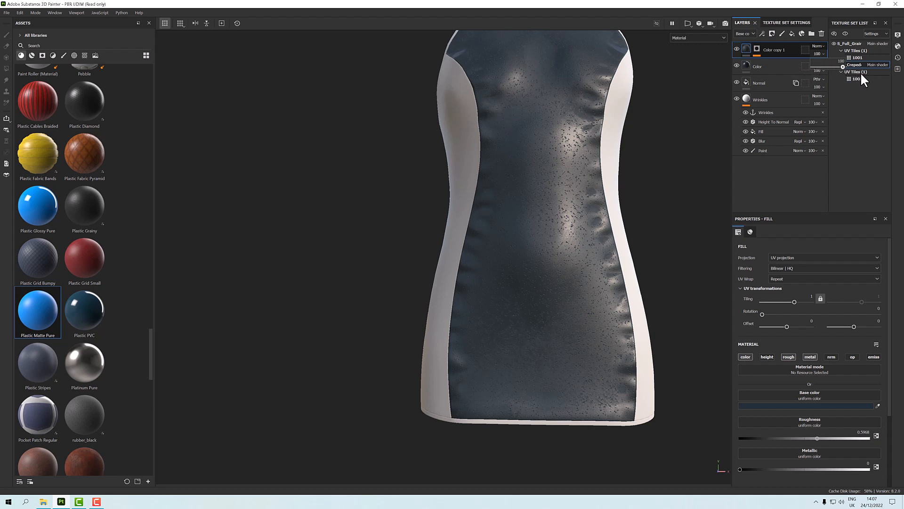
pyautogui.scroll(-3, 651, 196)
pyautogui.keyDown('alt'); pyautogui.moveTo(646, 196); pyautogui.dragTo(580, 225); pyautogui.keyUp('alt')
pyautogui.keyDown('alt'); pyautogui.moveTo(582, 212); pyautogui.dragTo(585, 249, button='middle'); pyautogui.keyUp('alt')
pyautogui.keyDown('alt'); pyautogui.moveTo(585, 248); pyautogui.dragTo(651, 200); pyautogui.keyUp('alt')
pyautogui.scroll(5, 642, 209)
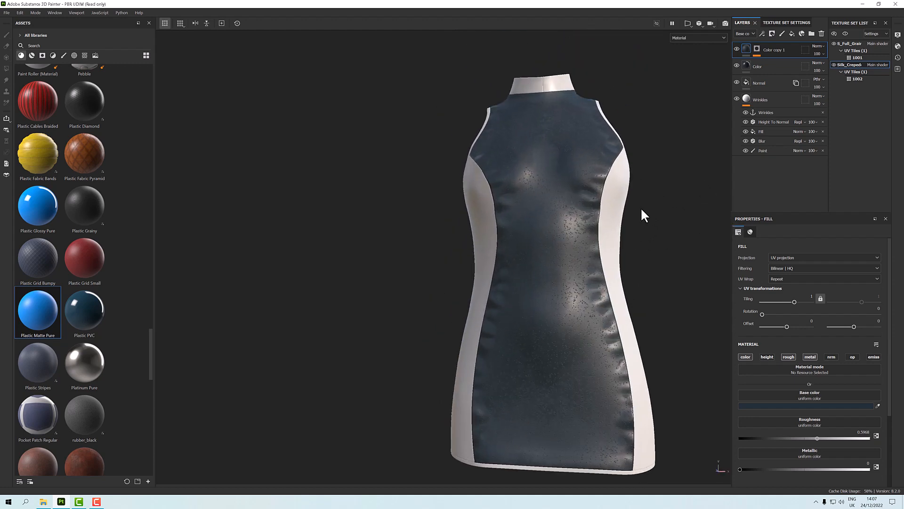
pyautogui.keyDown('alt'); pyautogui.moveTo(640, 207); pyautogui.dragTo(632, 191); pyautogui.keyUp('alt')
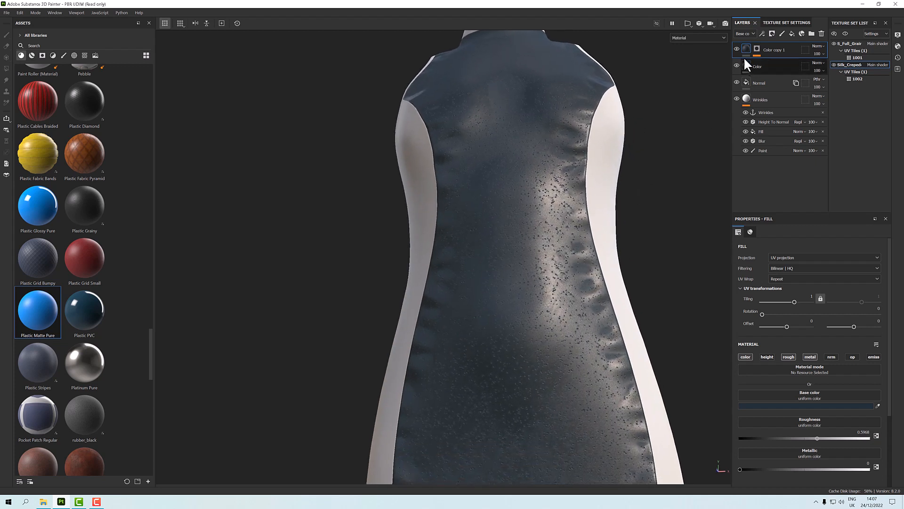
# Set the Color copy 1 layer's opacity in the Roughness channel to 45 and check the dress
pyautogui.click(745, 34)
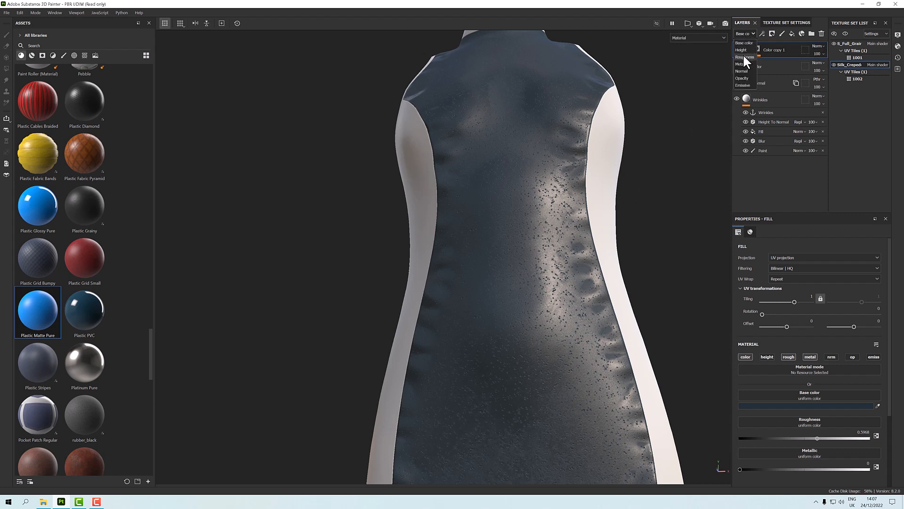
pyautogui.click(743, 56)
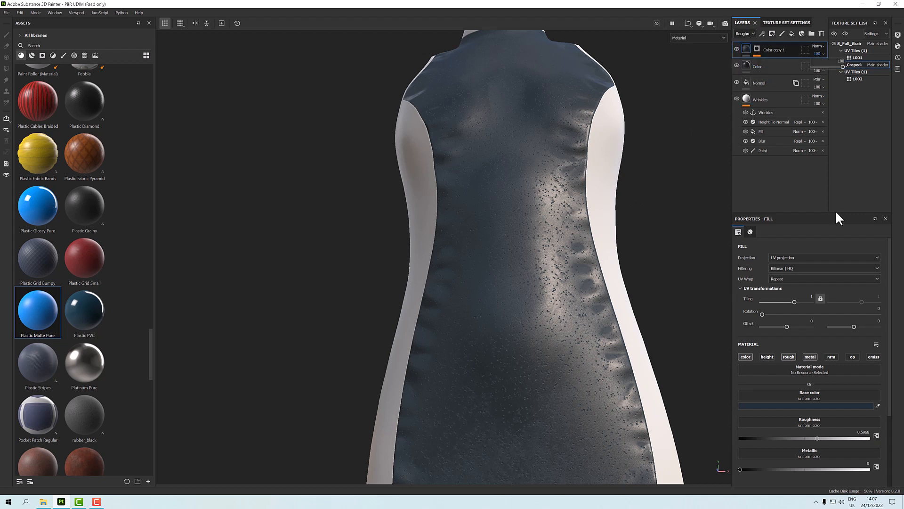
pyautogui.moveTo(842, 66); pyautogui.dragTo(841, 67)
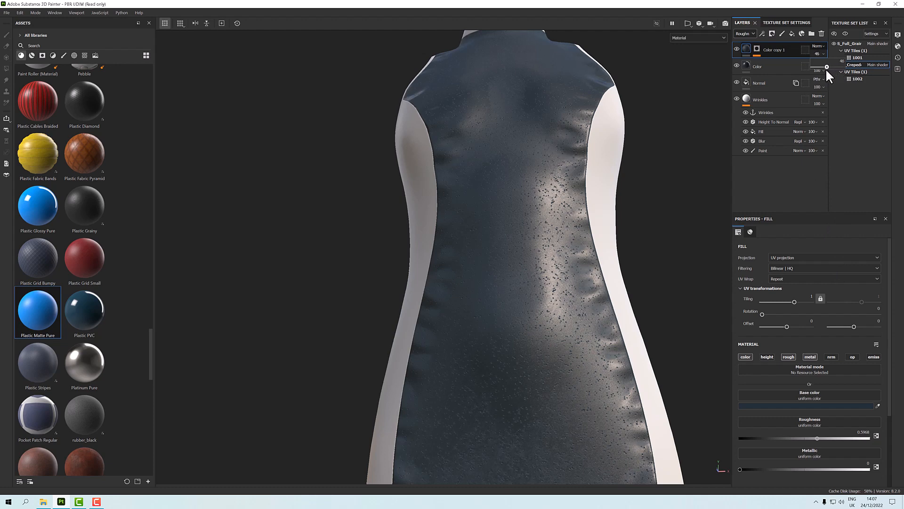
pyautogui.moveTo(827, 67); pyautogui.dragTo(825, 68)
pyautogui.keyDown('alt'); pyautogui.moveTo(651, 167); pyautogui.dragTo(586, 202); pyautogui.keyUp('alt')
pyautogui.scroll(-5, 649, 211)
pyautogui.keyDown('alt'); pyautogui.moveTo(578, 200); pyautogui.dragTo(571, 227, button='middle'); pyautogui.keyUp('alt')
pyautogui.keyDown('alt'); pyautogui.moveTo(571, 227); pyautogui.dragTo(624, 210); pyautogui.keyUp('alt')
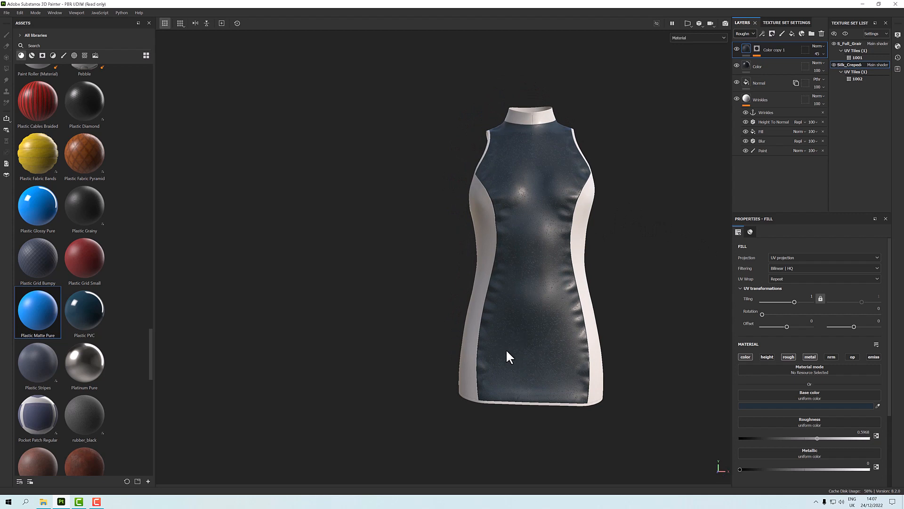
# Examine the dark fabric's color and roughness variation on the dress from the front and both sides, near and far
pyautogui.scroll(4, 547, 215)
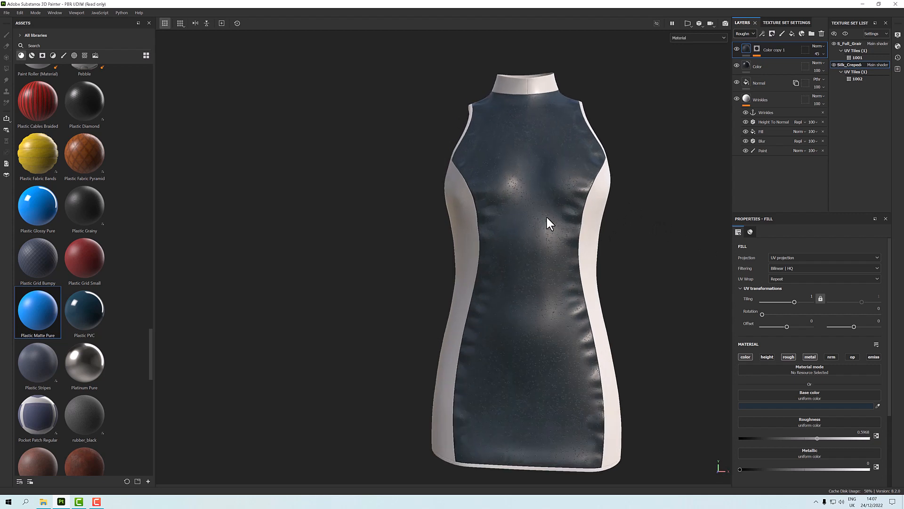
pyautogui.keyDown('alt'); pyautogui.moveTo(557, 212); pyautogui.dragTo(504, 211); pyautogui.keyUp('alt')
pyautogui.keyDown('alt'); pyautogui.moveTo(513, 216); pyautogui.dragTo(502, 208, button='middle'); pyautogui.keyUp('alt')
pyautogui.scroll(-5, 476, 196)
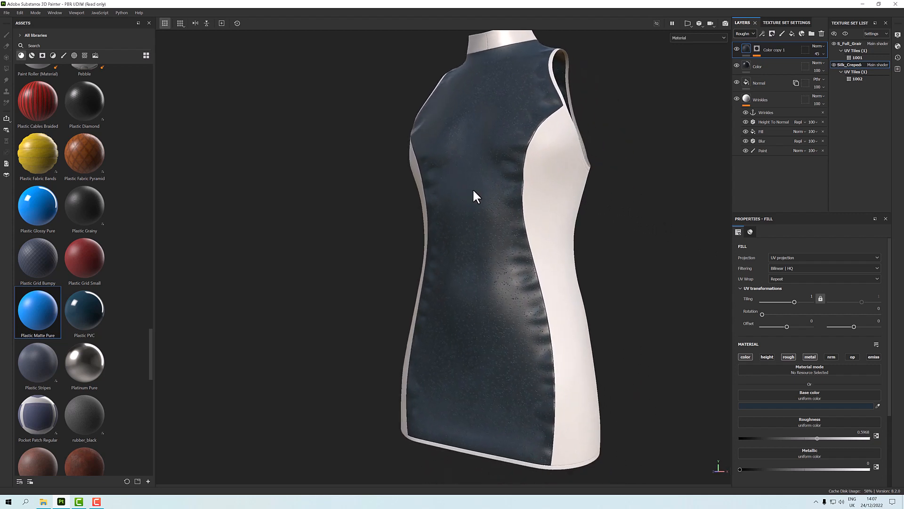
pyautogui.keyDown('alt'); pyautogui.moveTo(477, 195); pyautogui.dragTo(632, 186); pyautogui.keyUp('alt')
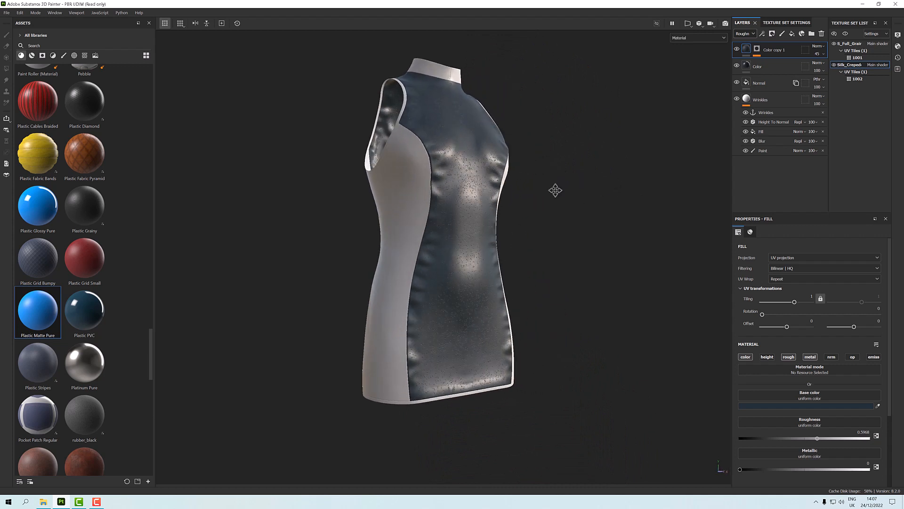
pyautogui.keyDown('alt'); pyautogui.moveTo(556, 190); pyautogui.dragTo(372, 226); pyautogui.keyUp('alt')
pyautogui.scroll(3, 616, 232)
pyautogui.scroll(-2, 490, 325)
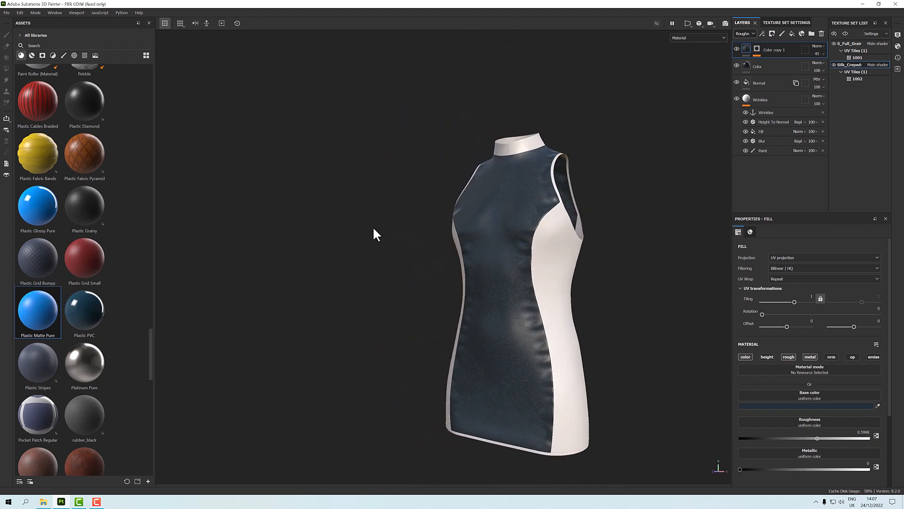
pyautogui.keyDown('alt'); pyautogui.moveTo(564, 224); pyautogui.dragTo(530, 198, button='middle'); pyautogui.keyUp('alt')
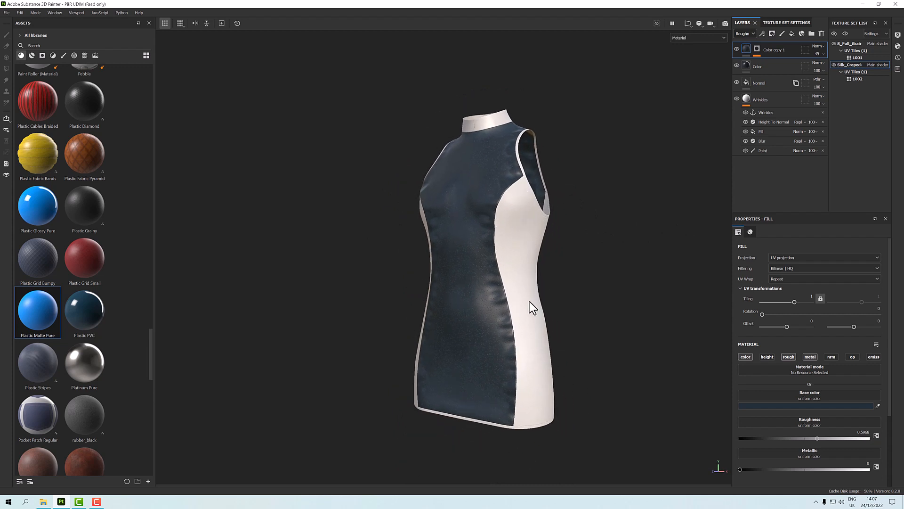
pyautogui.keyDown('alt'); pyautogui.moveTo(525, 195); pyautogui.dragTo(478, 133); pyautogui.keyUp('alt')
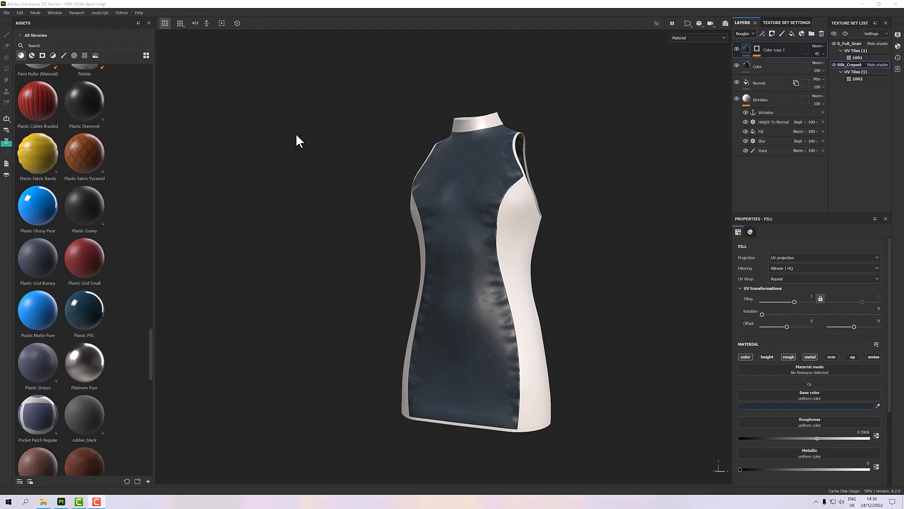
# Delete the existing fill layer from the S_Full_Grain texture set
pyautogui.click(846, 44)
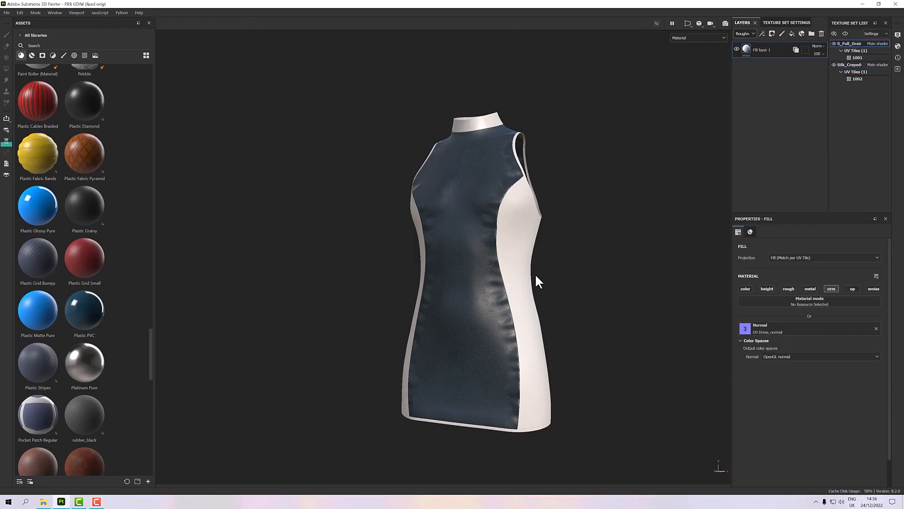
pyautogui.click(821, 34)
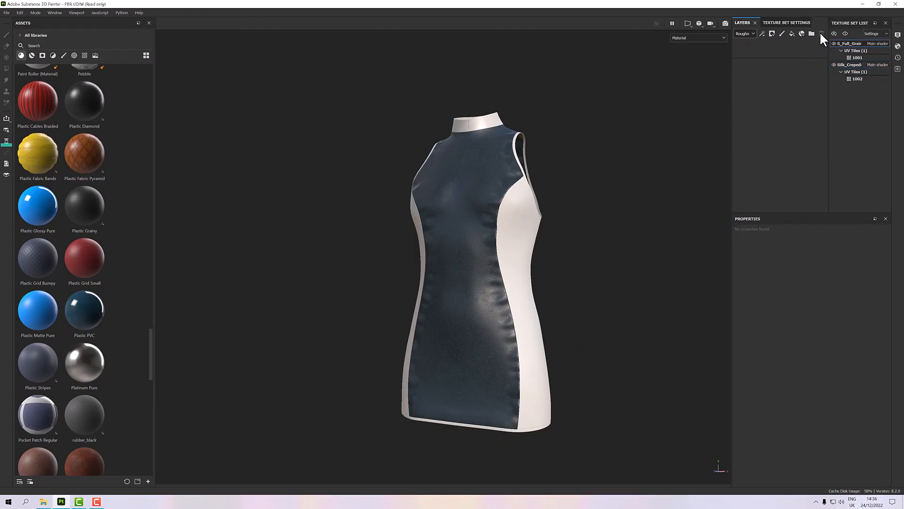
pyautogui.scroll(4, 536, 170)
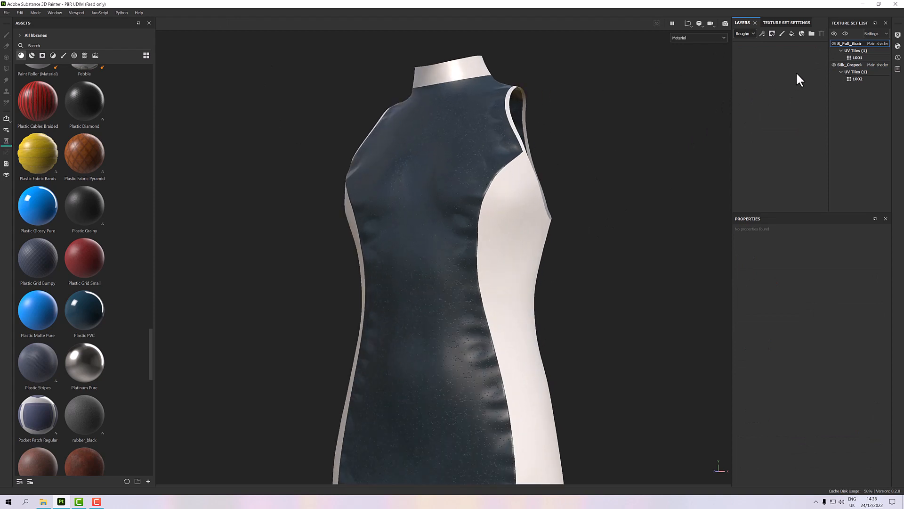
# Create two folders in the S_Full_Grain layer stack, naming the upper one Trim and the lower one Panel
pyautogui.click(810, 34)
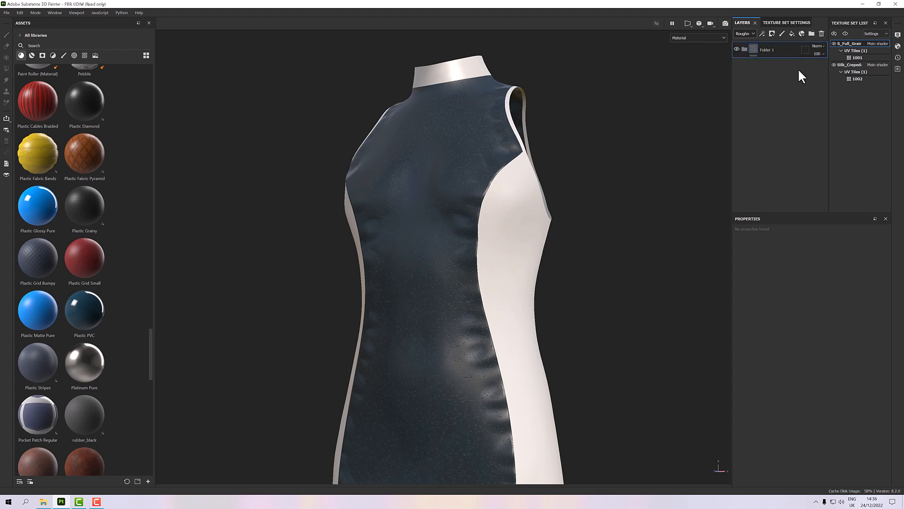
pyautogui.click(811, 34)
pyautogui.doubleClick(771, 49)
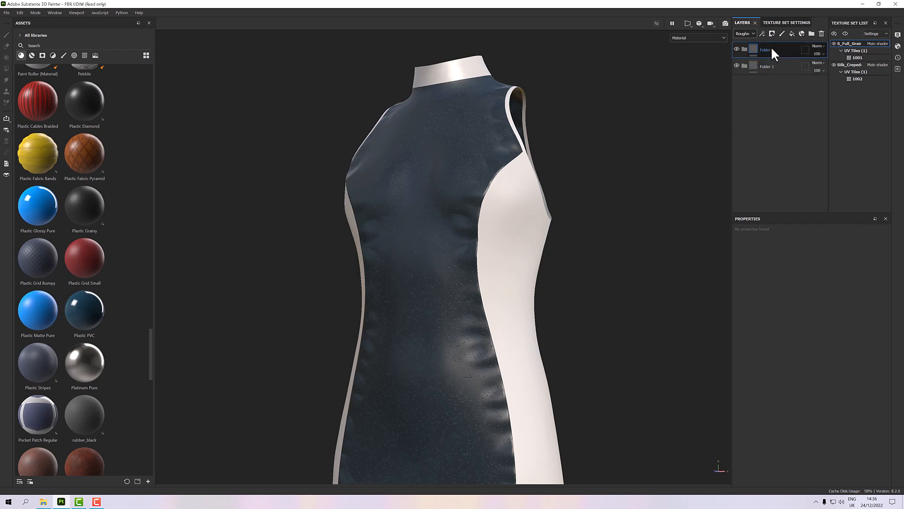
pyautogui.write('Trim')
pyautogui.press('Return')
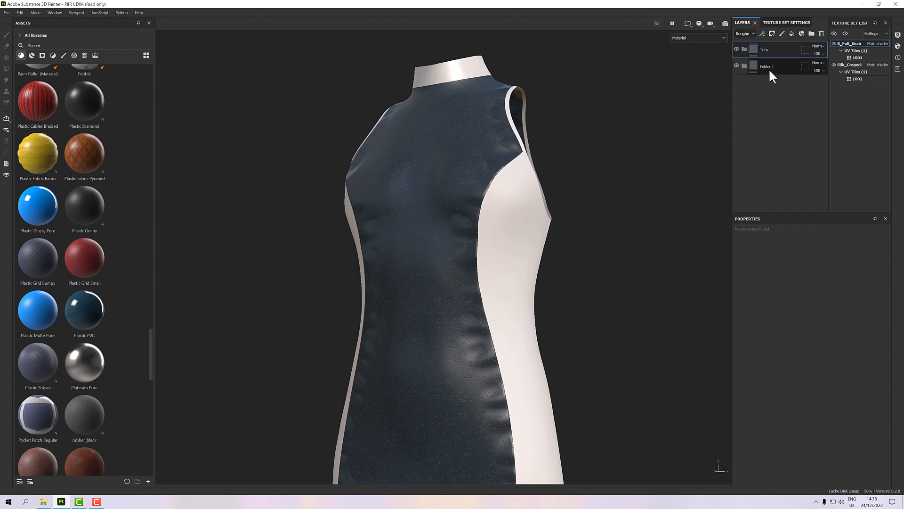
pyautogui.click(769, 69)
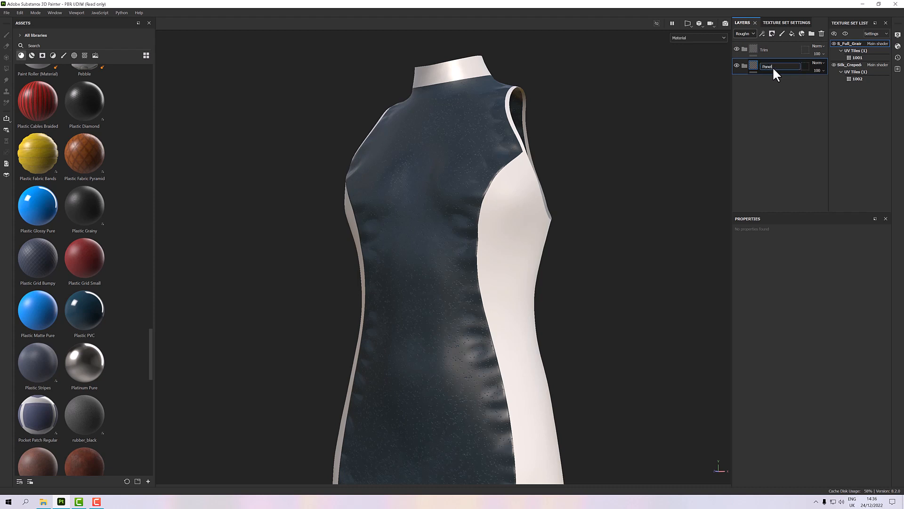
pyautogui.press('Return')
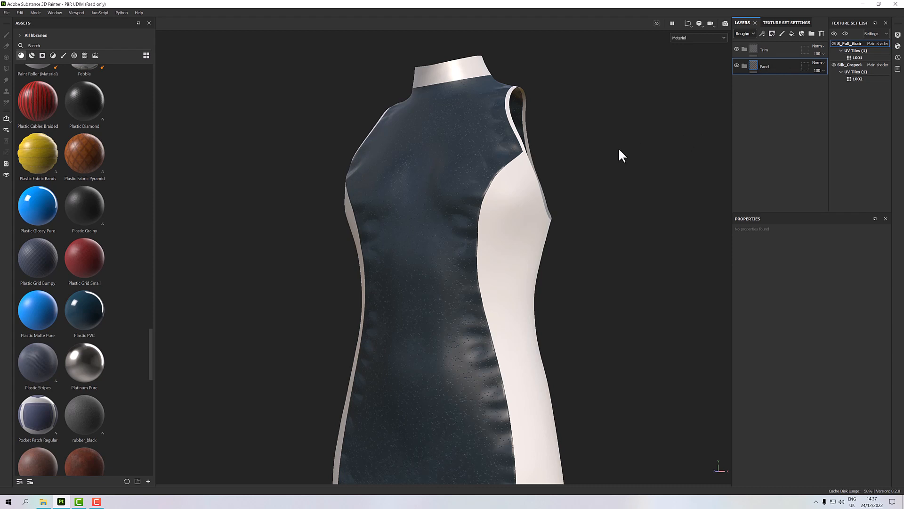
# Add a black mask to both the Panel folder and the Trim folder
pyautogui.rightClick(768, 64)
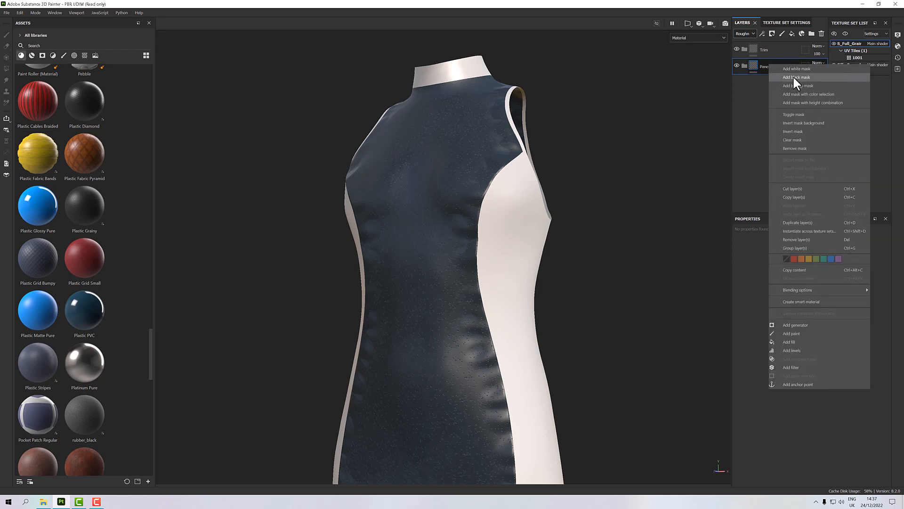
pyautogui.click(793, 76)
pyautogui.rightClick(766, 50)
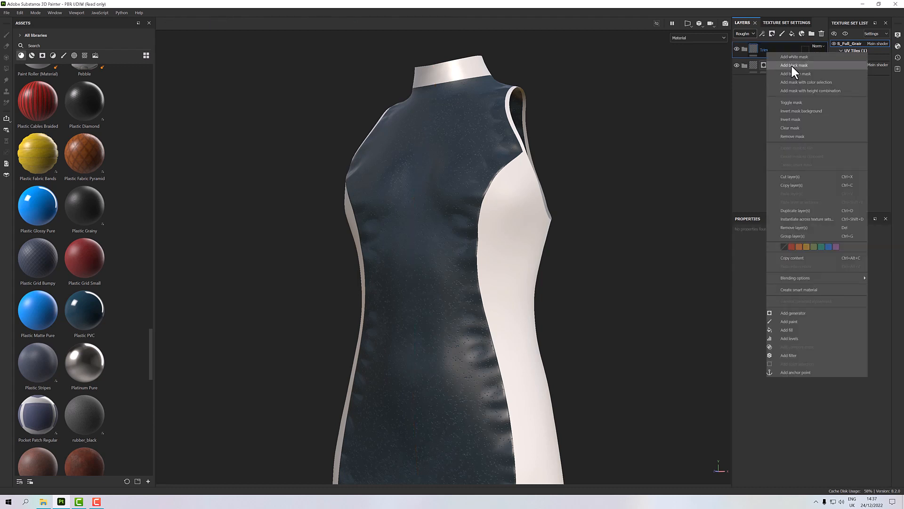
pyautogui.click(790, 65)
# Show the 3D and 2D views side by side and set up Polygon Fill in UV chunk mode with color 1
pyautogui.press('1')
pyautogui.click(692, 25)
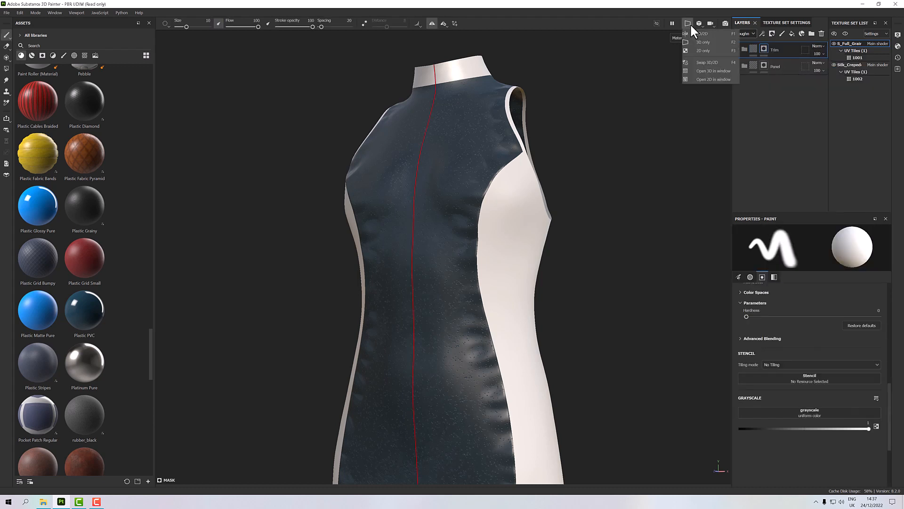
pyautogui.click(699, 32)
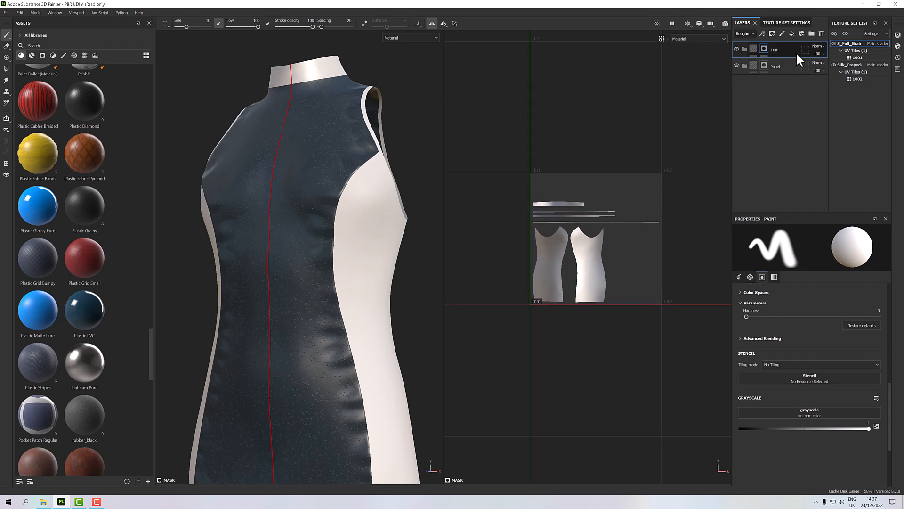
pyautogui.click(6, 69)
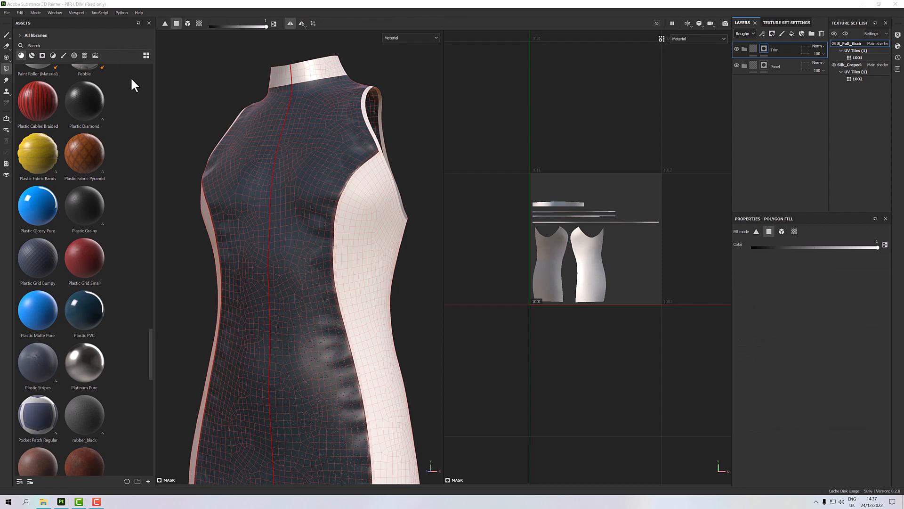
pyautogui.click(198, 23)
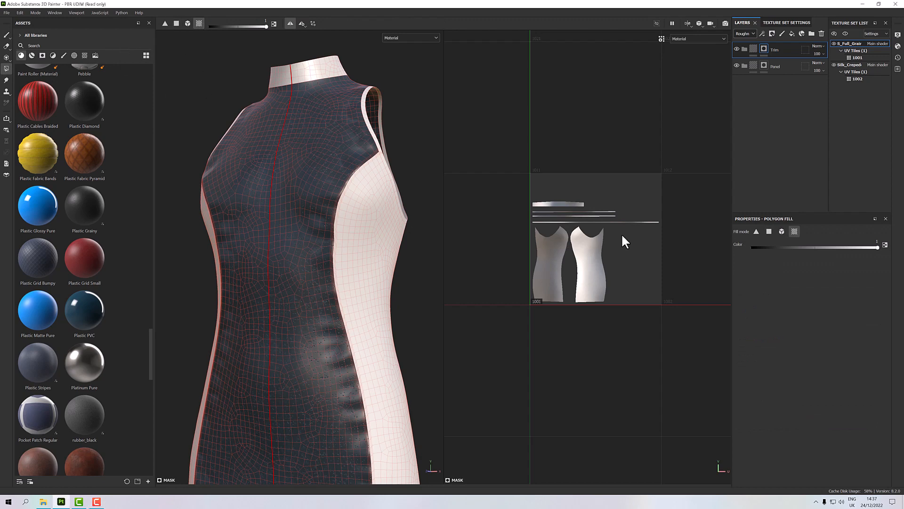
# Display the Mask channel and fill the two large side-panel UV islands white in the Panel folder's mask
pyautogui.click(772, 65)
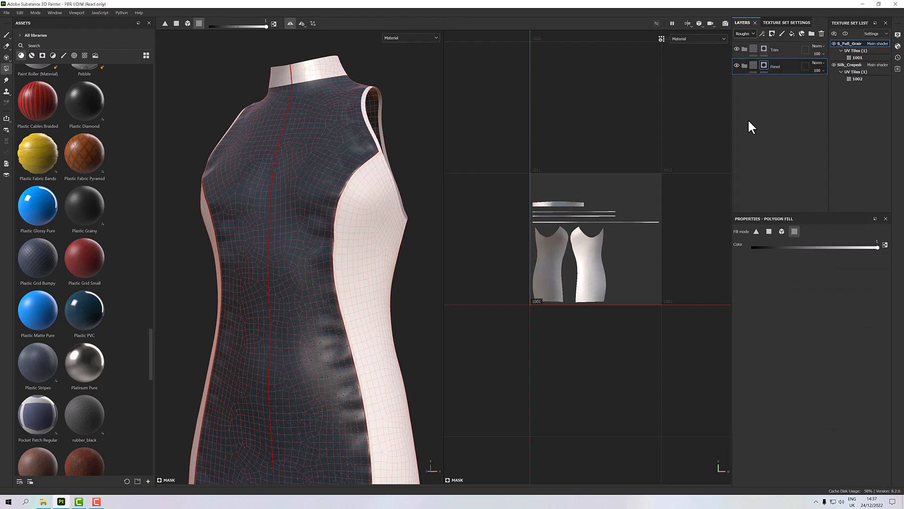
pyautogui.scroll(3, 623, 254)
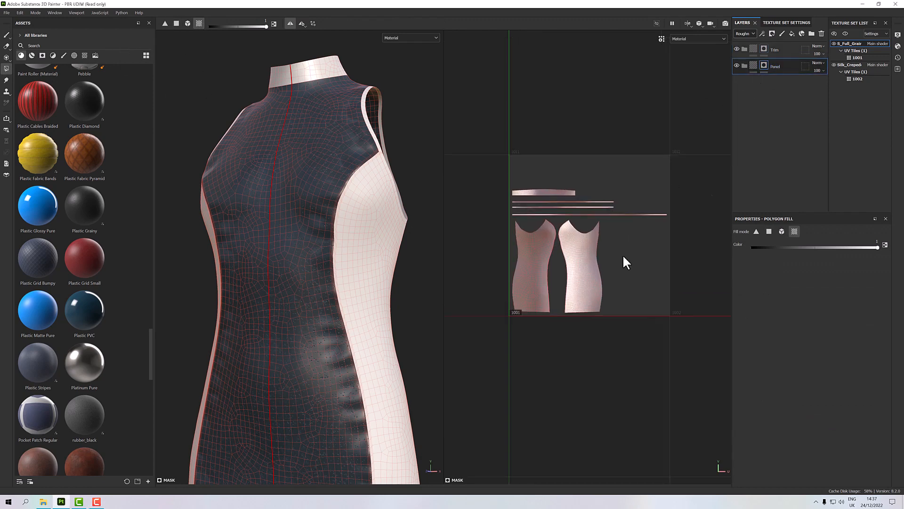
pyautogui.click(690, 41)
pyautogui.scroll(-2, 691, 63)
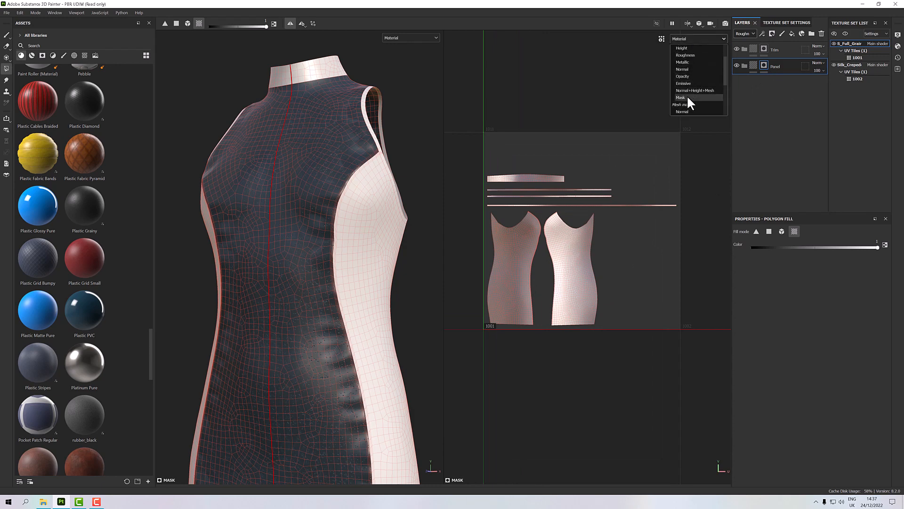
pyautogui.click(681, 97)
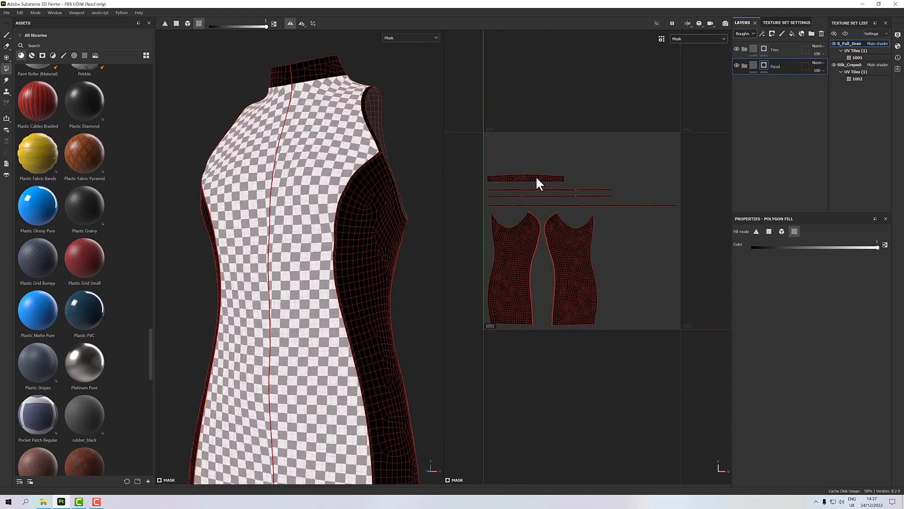
pyautogui.click(572, 263)
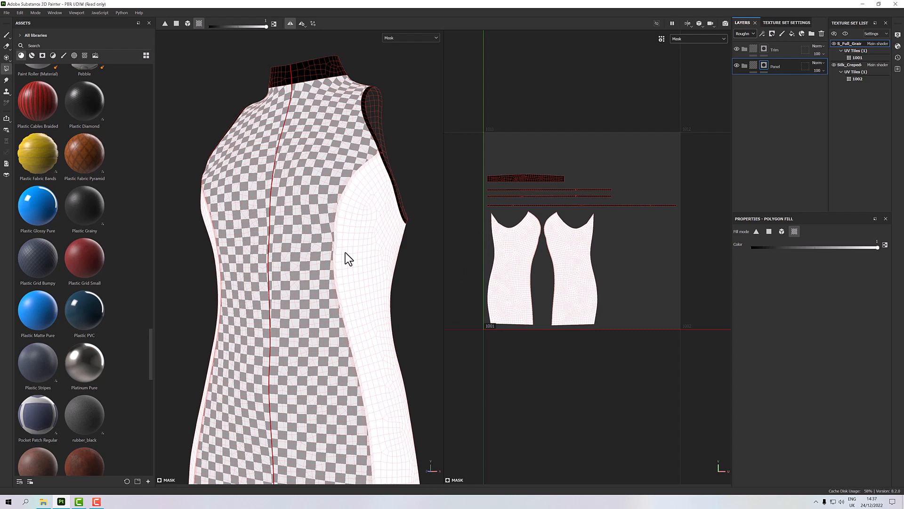
# Turn off symmetry and fill the collar, two armhole strips and hem strip white in the Trim folder's mask
pyautogui.scroll(-3, 346, 252)
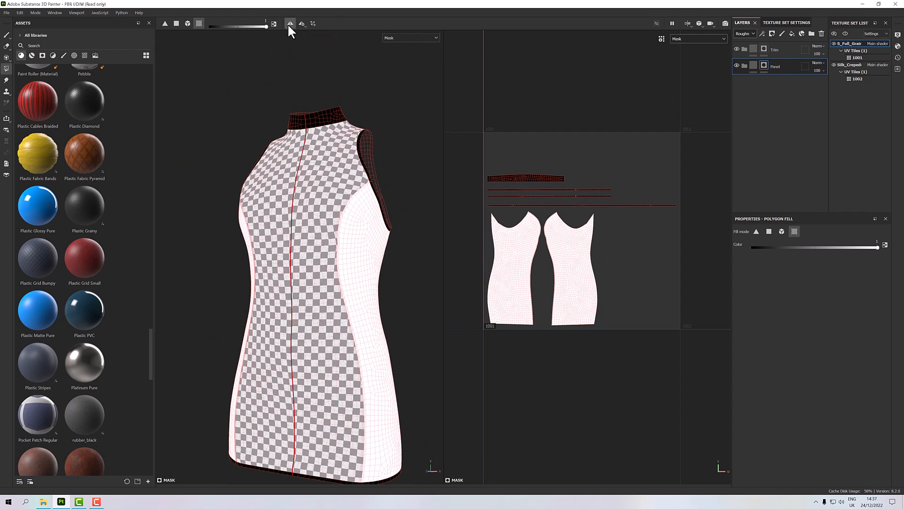
pyautogui.click(289, 24)
pyautogui.keyDown('alt'); pyautogui.moveTo(363, 159); pyautogui.dragTo(414, 184); pyautogui.keyUp('alt')
pyautogui.click(764, 48)
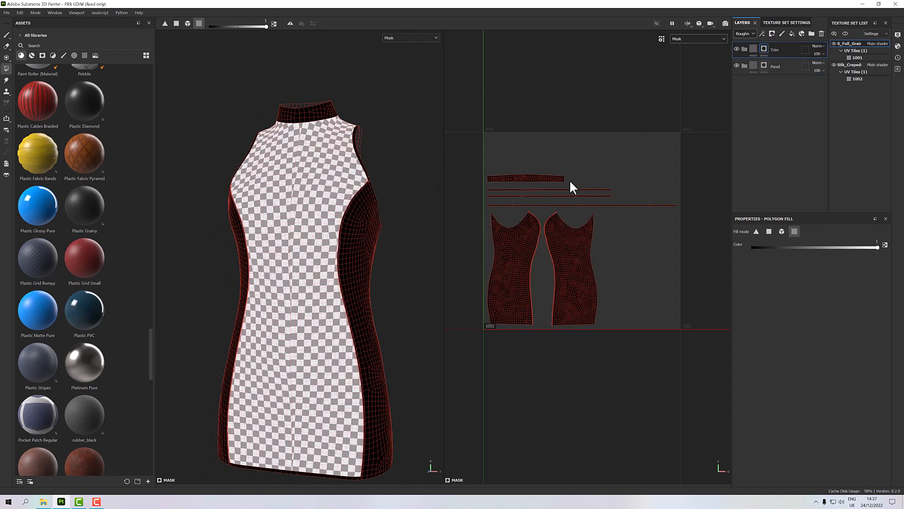
pyautogui.scroll(3, 568, 187)
pyautogui.click(544, 173)
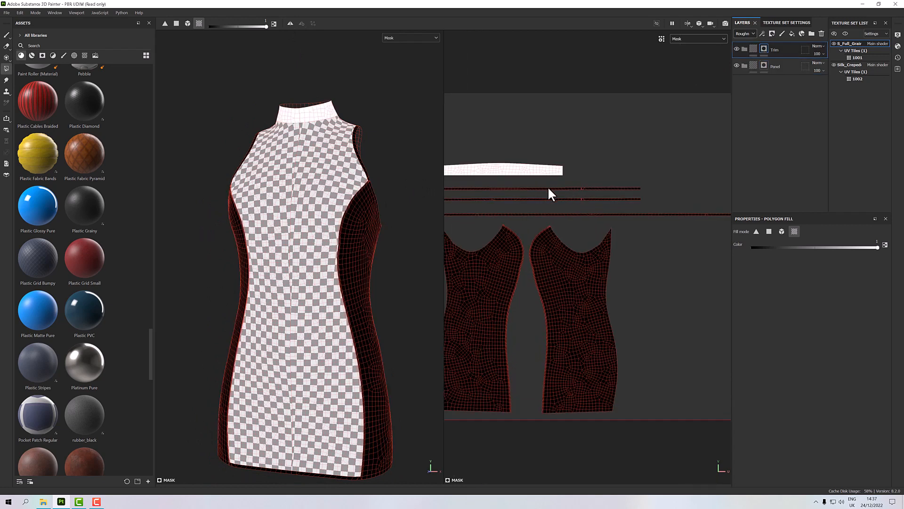
pyautogui.click(548, 188)
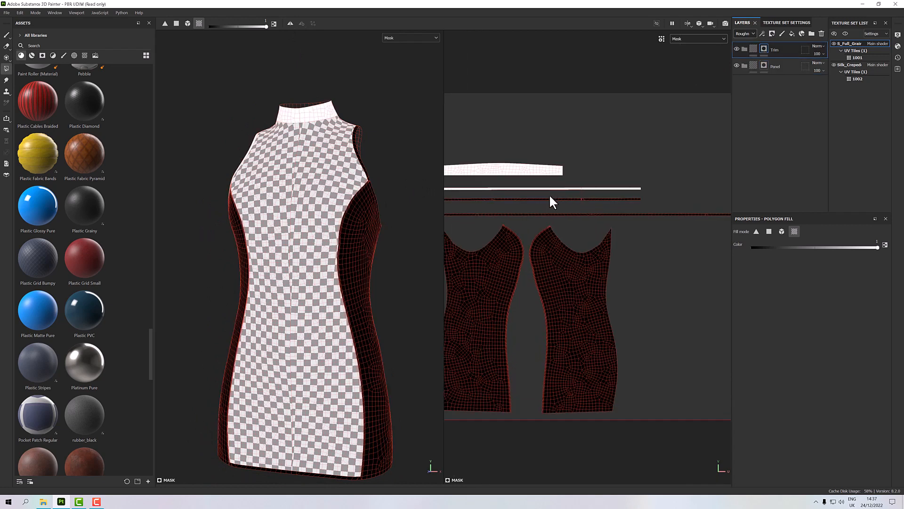
pyautogui.click(550, 199)
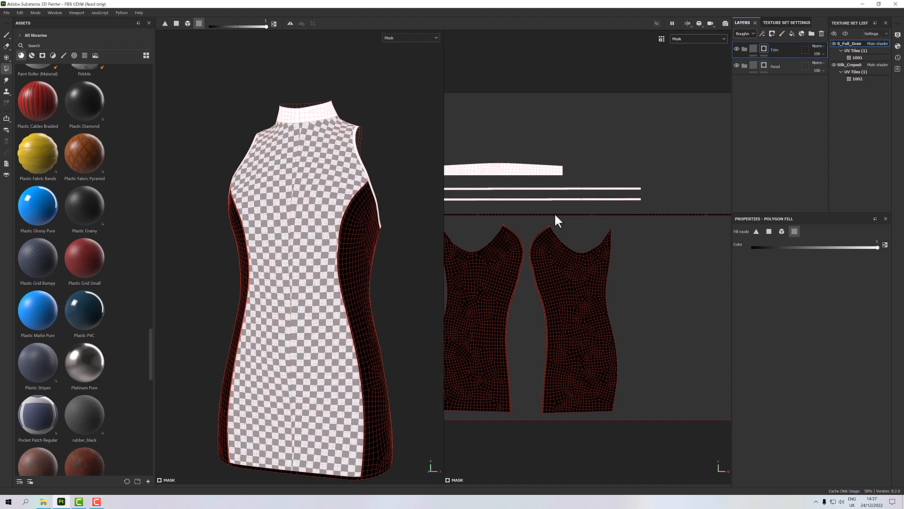
pyautogui.click(555, 214)
pyautogui.press('f')
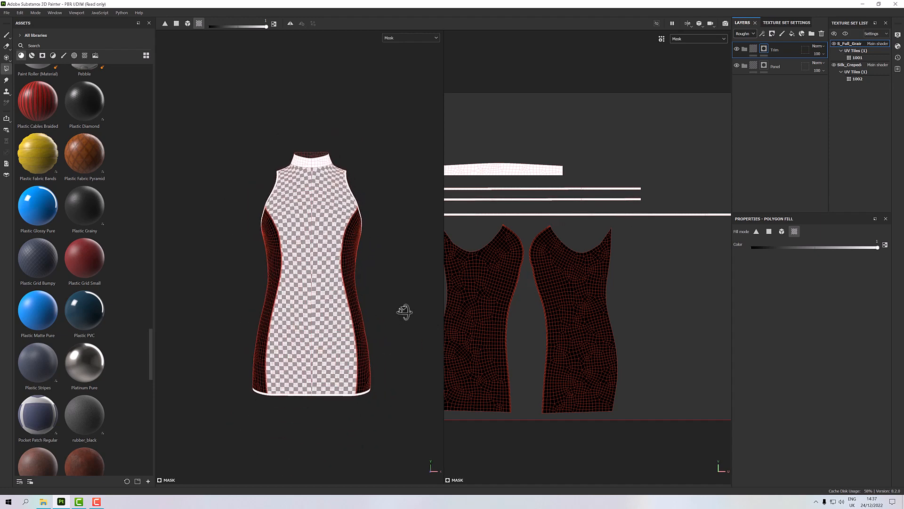
# Check the Panel folder's mask on the dress, return the views to Material display, and select the Trim folder
pyautogui.click(772, 70)
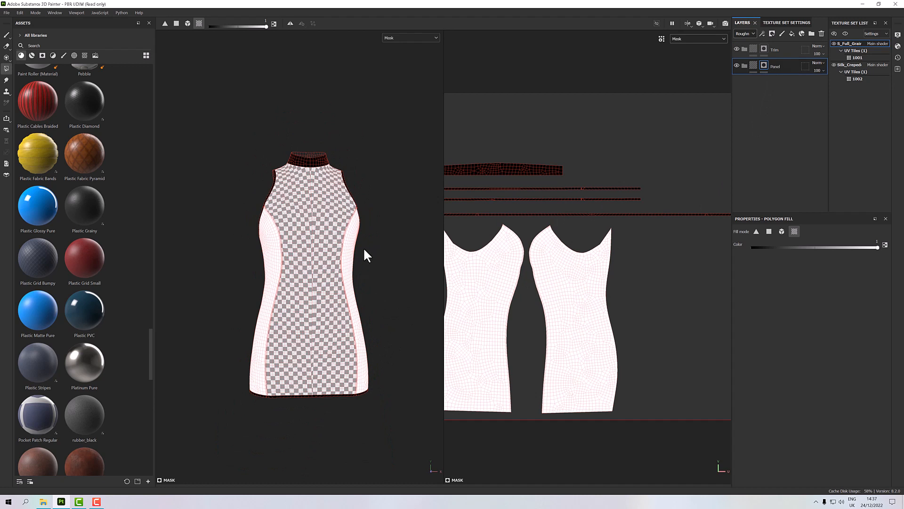
pyautogui.click(694, 38)
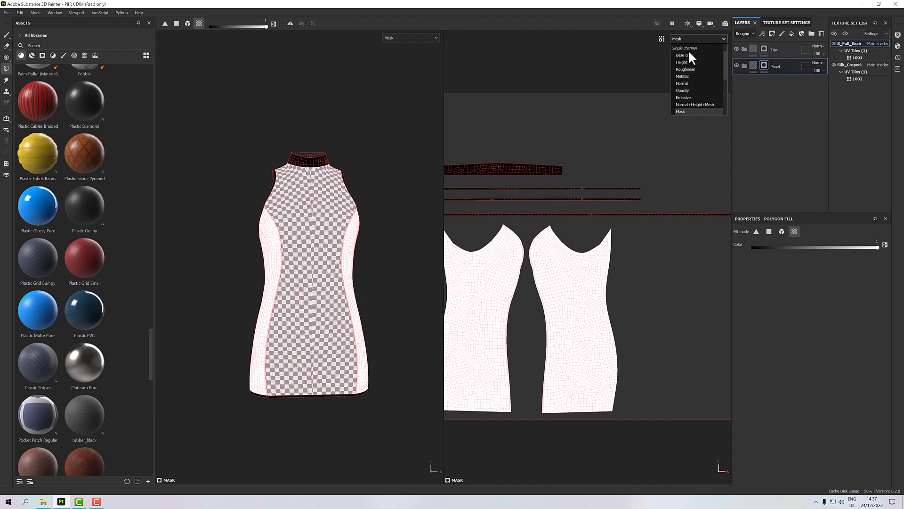
pyautogui.click(688, 54)
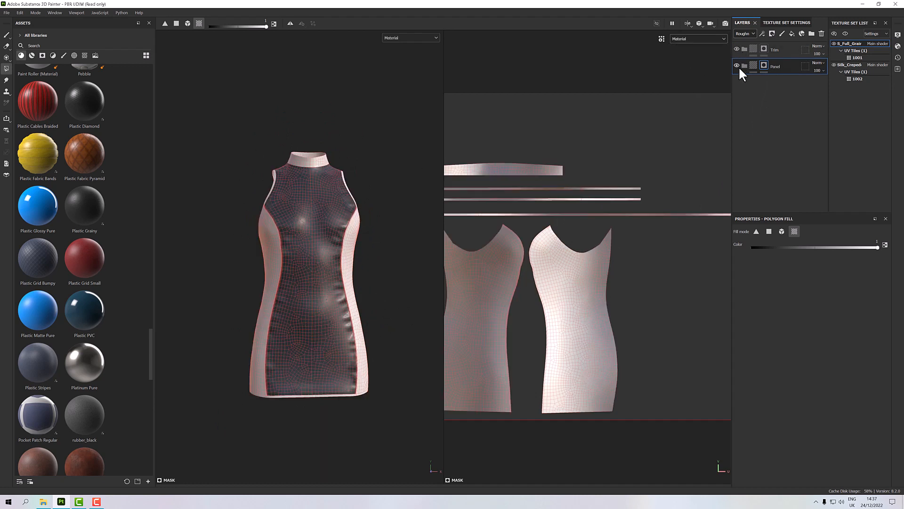
pyautogui.click(753, 47)
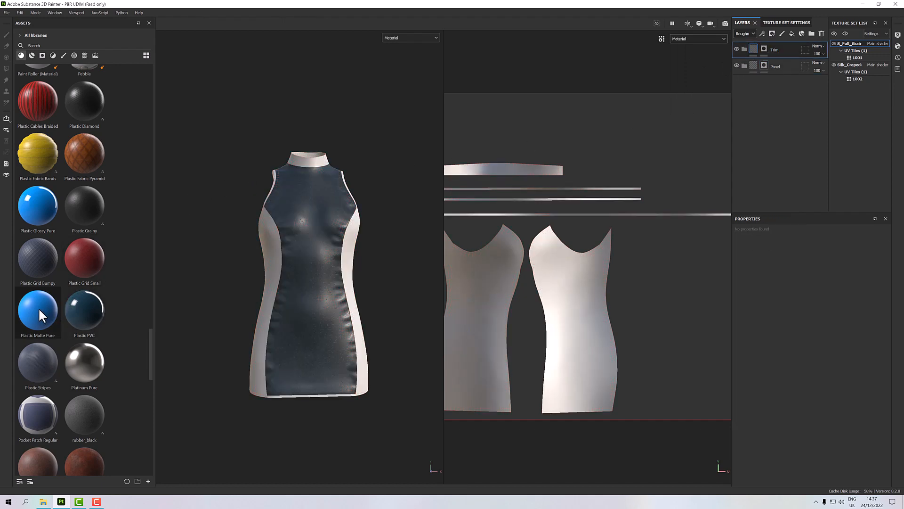
# Add the Plastic Matte Pure material to the Trim folder so it fills the collar, armholes and hem
pyautogui.moveTo(39, 299); pyautogui.dragTo(775, 47)
pyautogui.scroll(6, 342, 180)
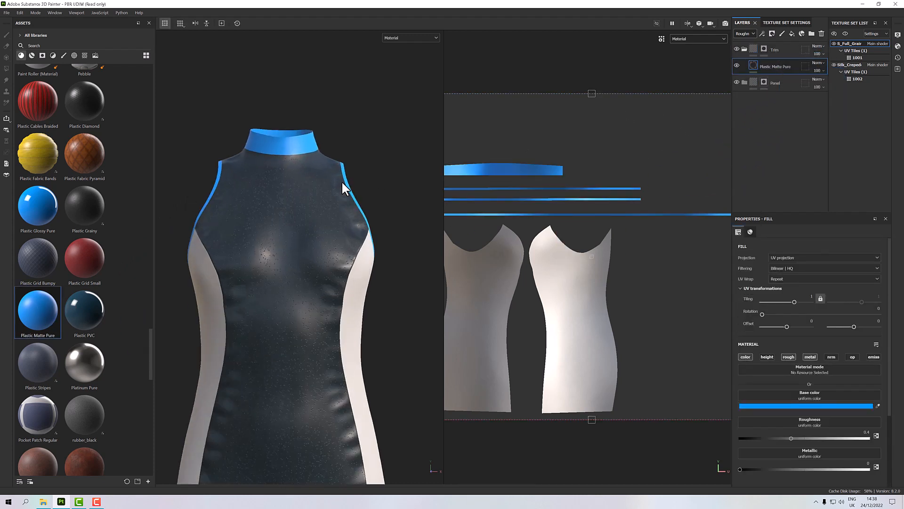
pyautogui.keyDown('alt'); pyautogui.moveTo(341, 179); pyautogui.dragTo(261, 190); pyautogui.keyUp('alt')
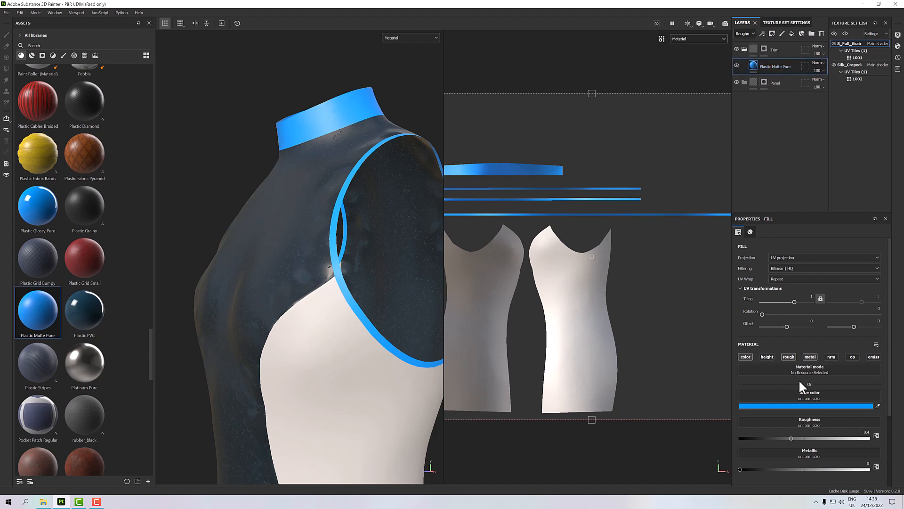
# Set the trim material's base color to a near-black blue with saturation 0.457 and value 0.064
pyautogui.click(792, 406)
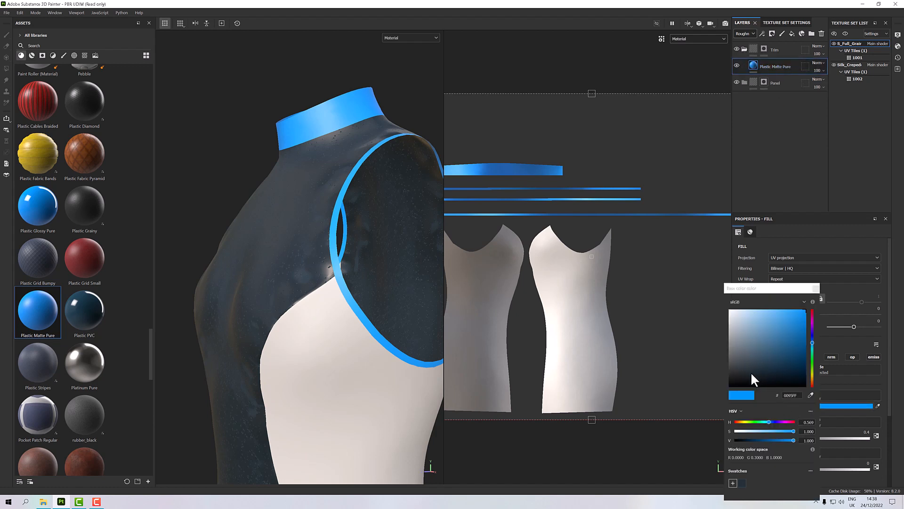
pyautogui.moveTo(764, 374); pyautogui.dragTo(764, 380)
pyautogui.keyDown('alt'); pyautogui.moveTo(345, 300); pyautogui.dragTo(378, 271); pyautogui.keyUp('alt')
pyautogui.scroll(6, 347, 271)
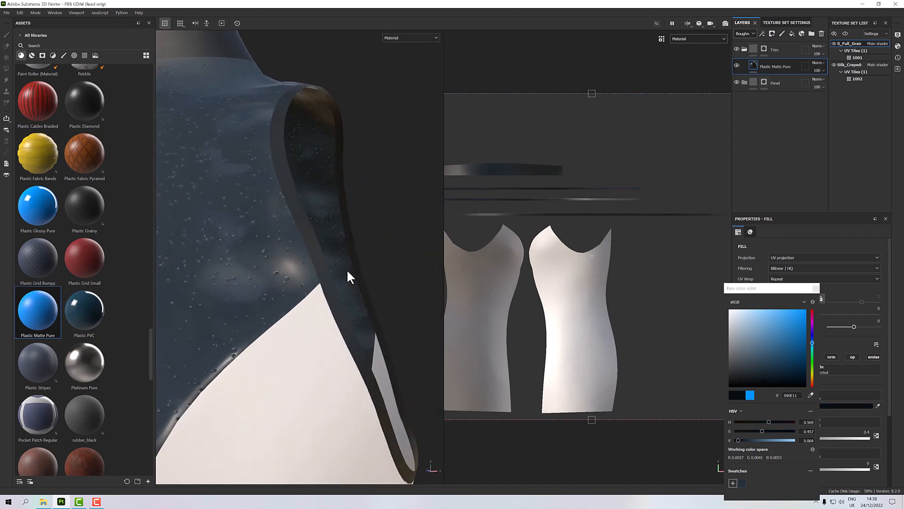
pyautogui.scroll(-3, 347, 271)
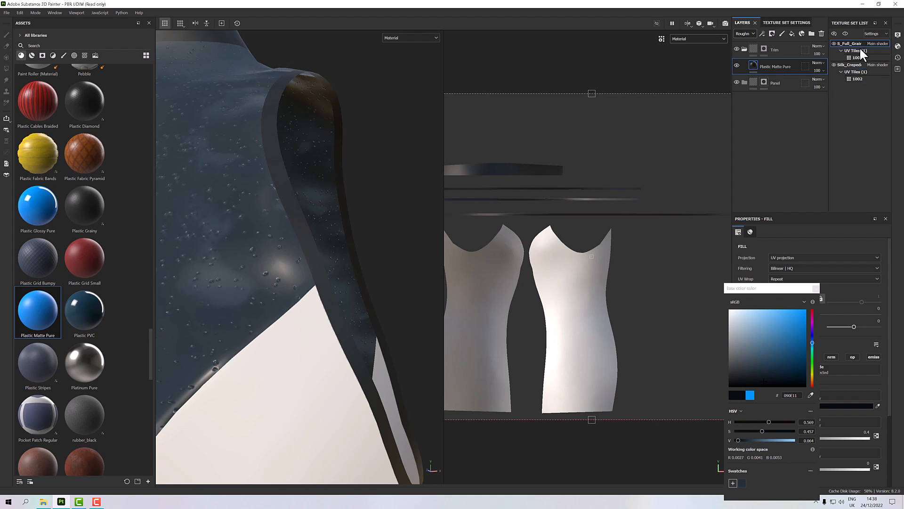
# Switch to the Silk_Crepede texture set and examine its Color copy 1, Color and Wrinkles layers along the side-panel seam
pyautogui.click(857, 61)
pyautogui.click(857, 63)
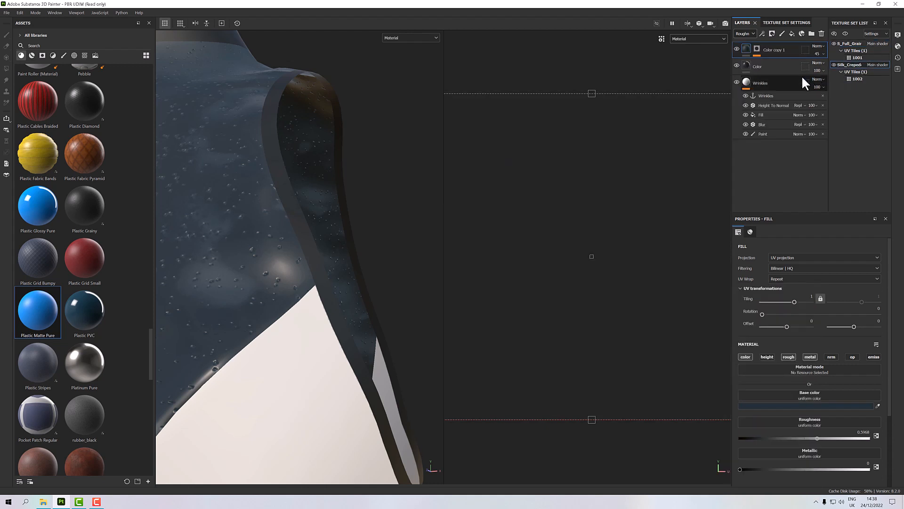
pyautogui.click(765, 81)
pyautogui.scroll(-5, 339, 228)
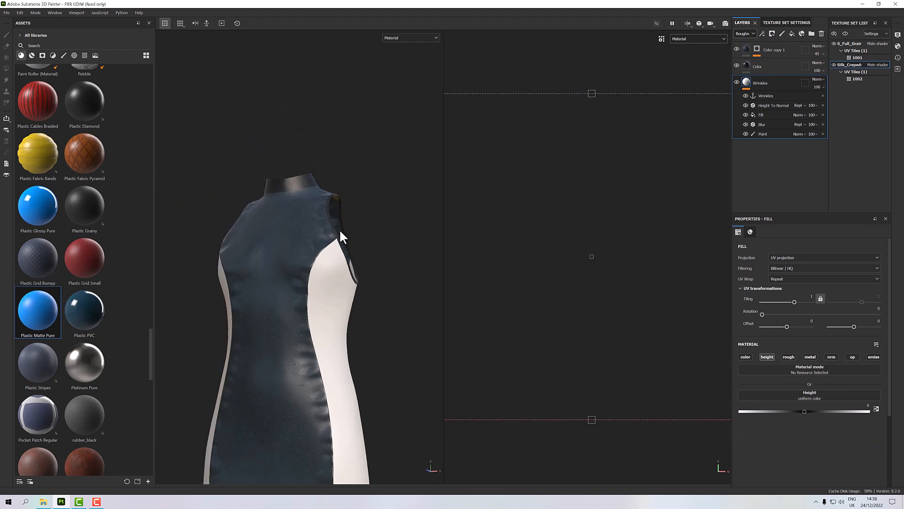
pyautogui.keyDown('alt'); pyautogui.moveTo(340, 230); pyautogui.dragTo(345, 235); pyautogui.keyUp('alt')
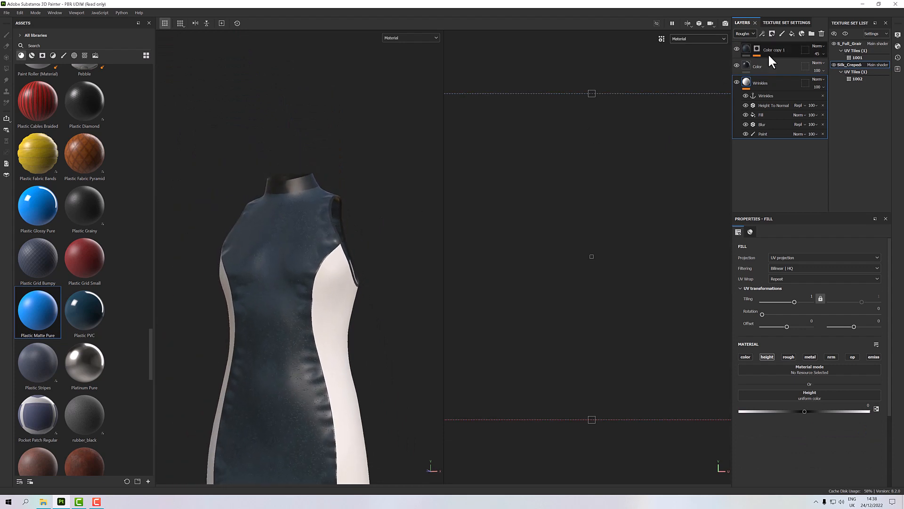
pyautogui.click(771, 51)
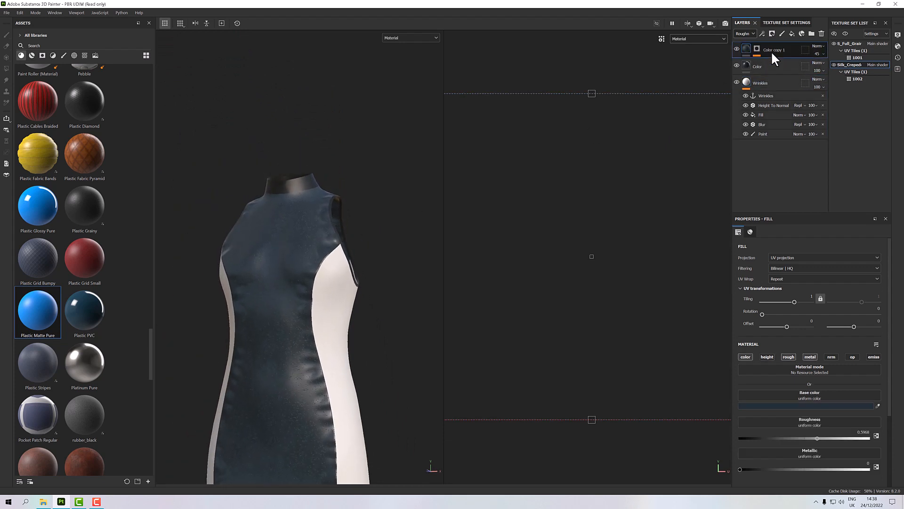
pyautogui.click(770, 68)
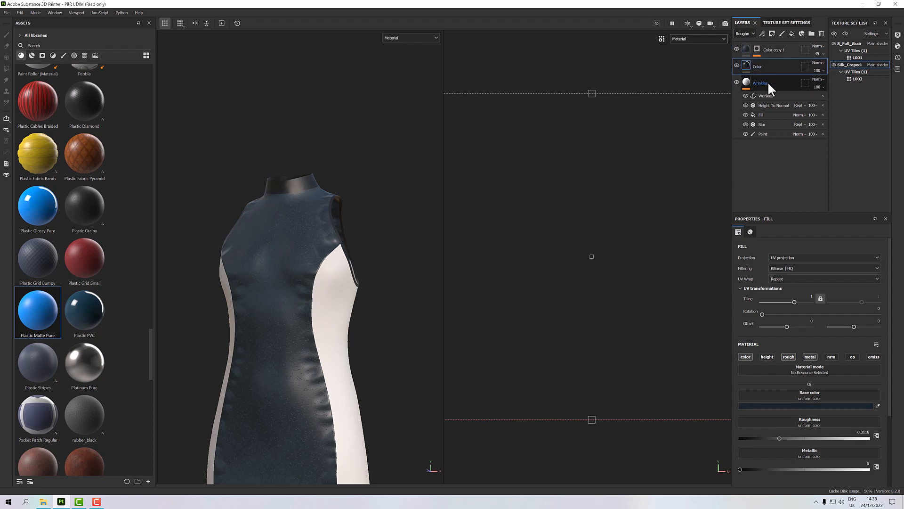
pyautogui.click(768, 82)
pyautogui.scroll(5, 314, 278)
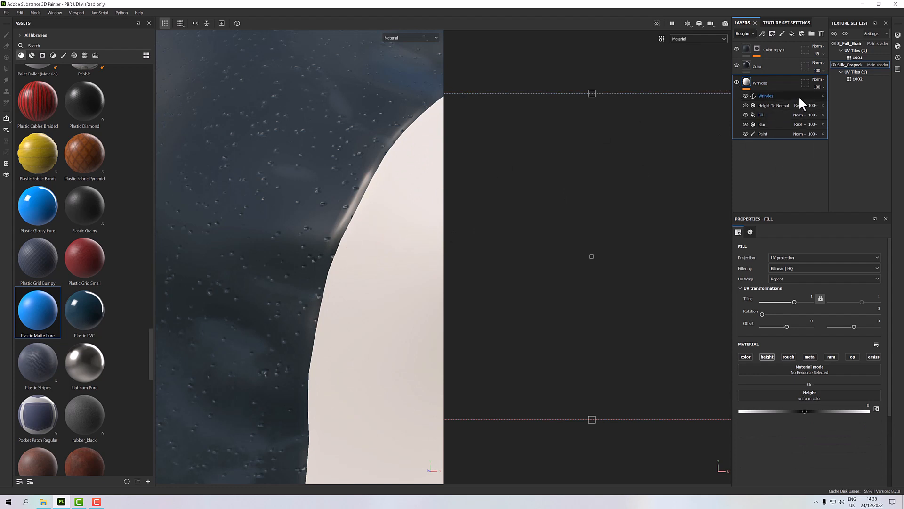
# Add a fill layer at the top of the layer stack and keep only its normal channel active
pyautogui.click(793, 32)
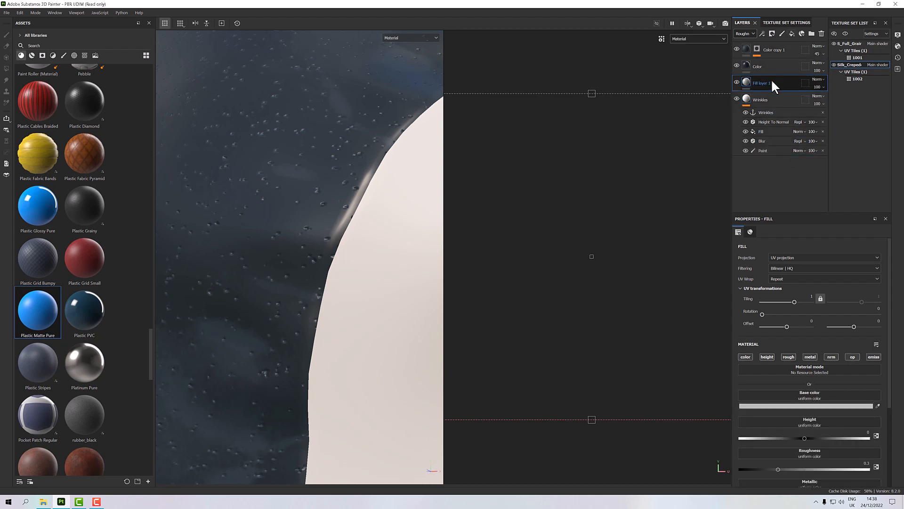
pyautogui.moveTo(770, 79); pyautogui.dragTo(773, 45)
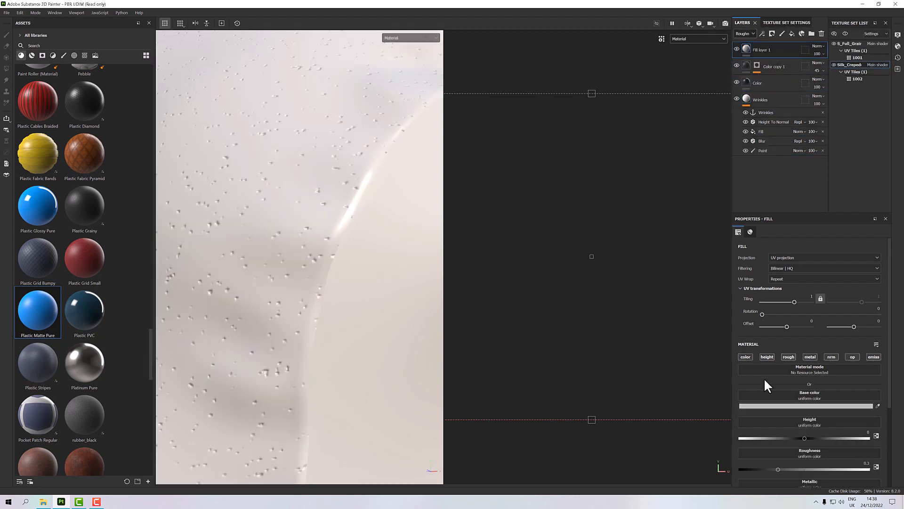
pyautogui.click(828, 357)
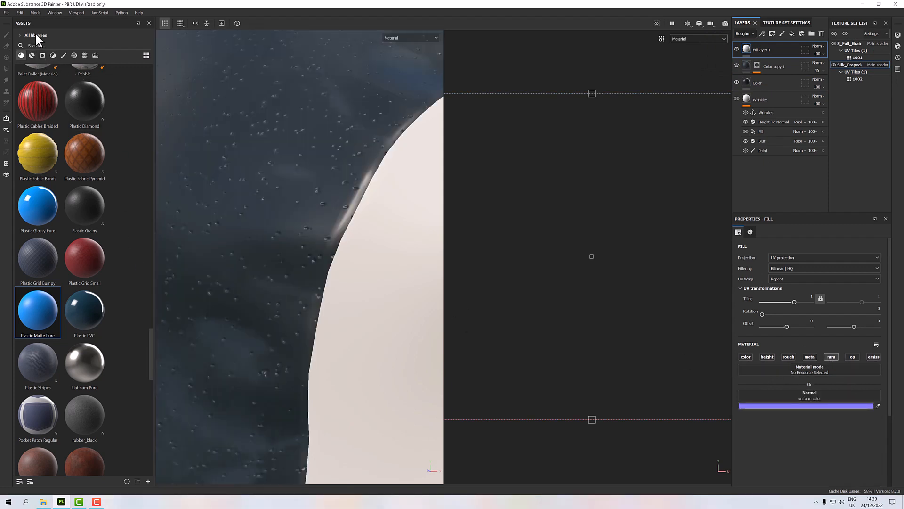
# Look through the Project library's textures for the dress's normal maps
pyautogui.click(24, 36)
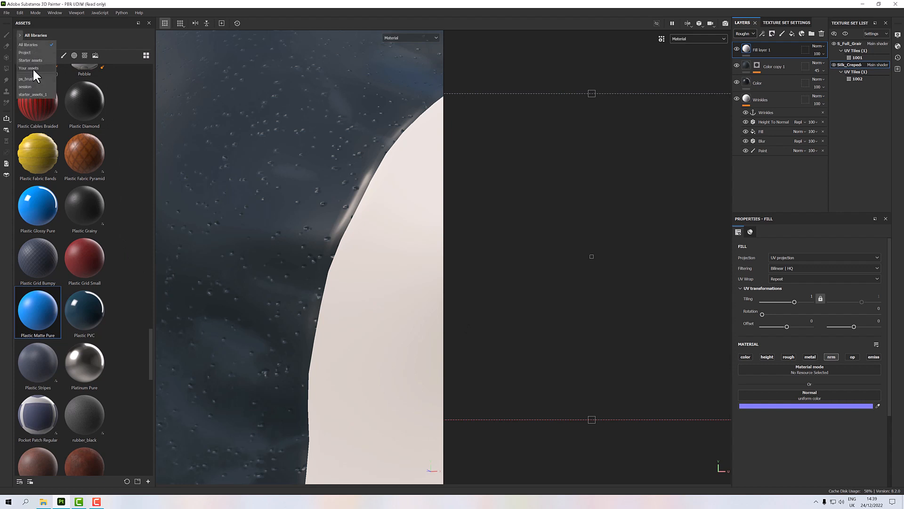
pyautogui.click(33, 54)
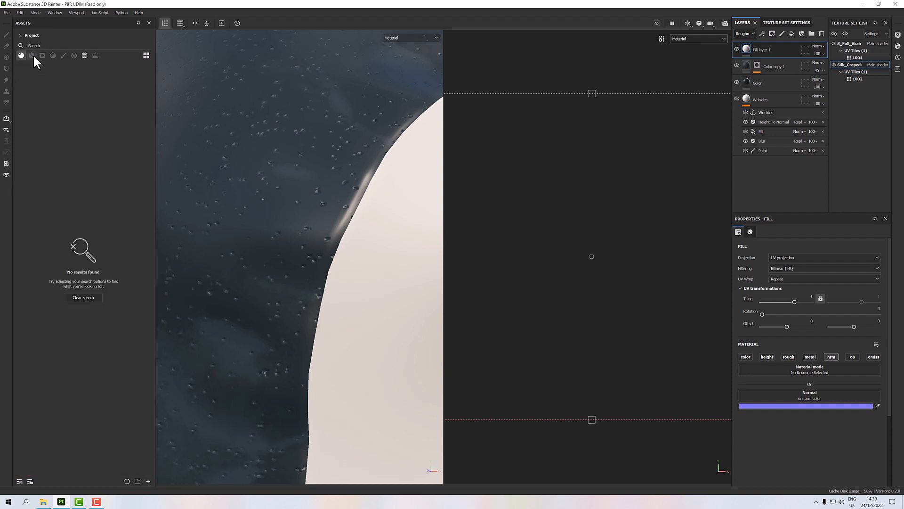
pyautogui.click(84, 55)
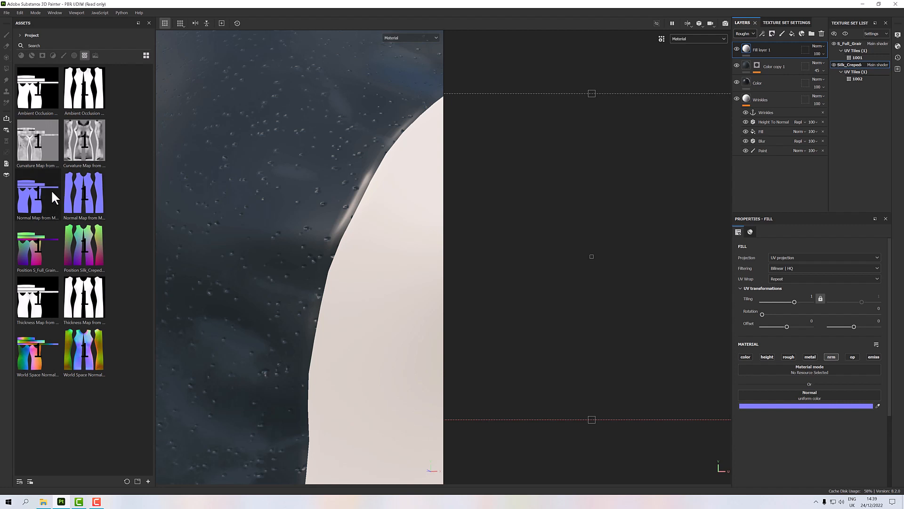
pyautogui.moveTo(51, 191)
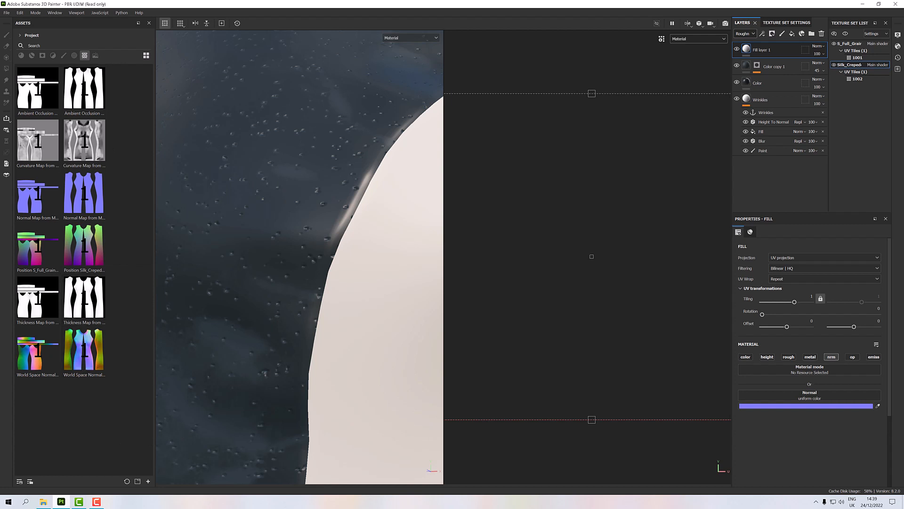
# Import G9 Dress_normal_1001.png and G9 Dress_normal_1002.png from the Dress folder as textures into the current session
pyautogui.click(43, 502)
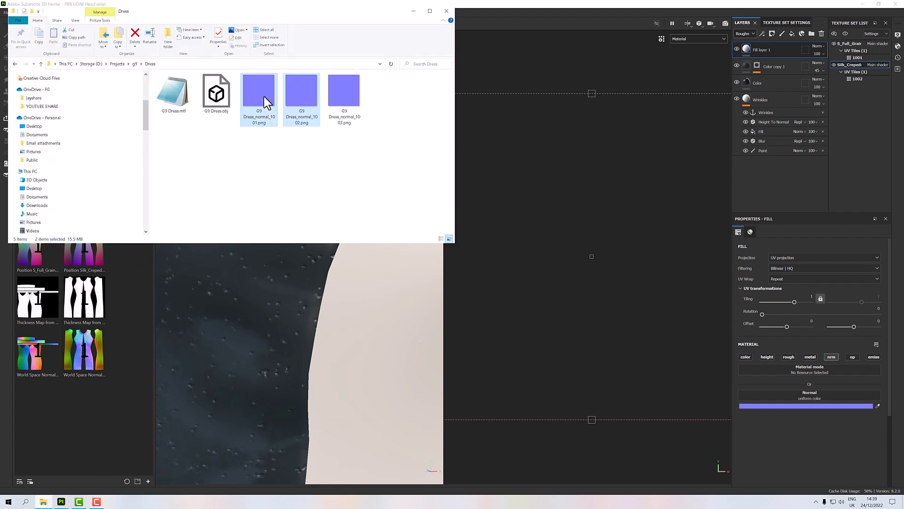
pyautogui.moveTo(264, 99); pyautogui.dragTo(78, 417)
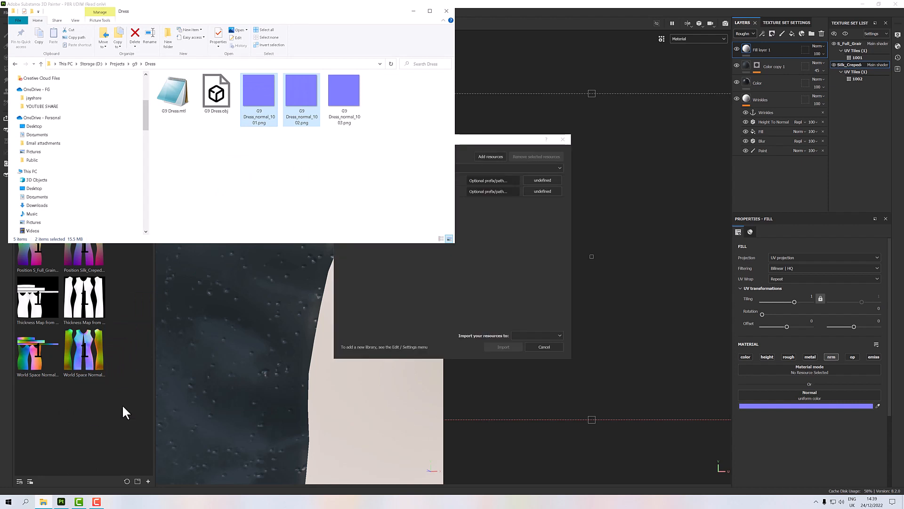
pyautogui.click(542, 181)
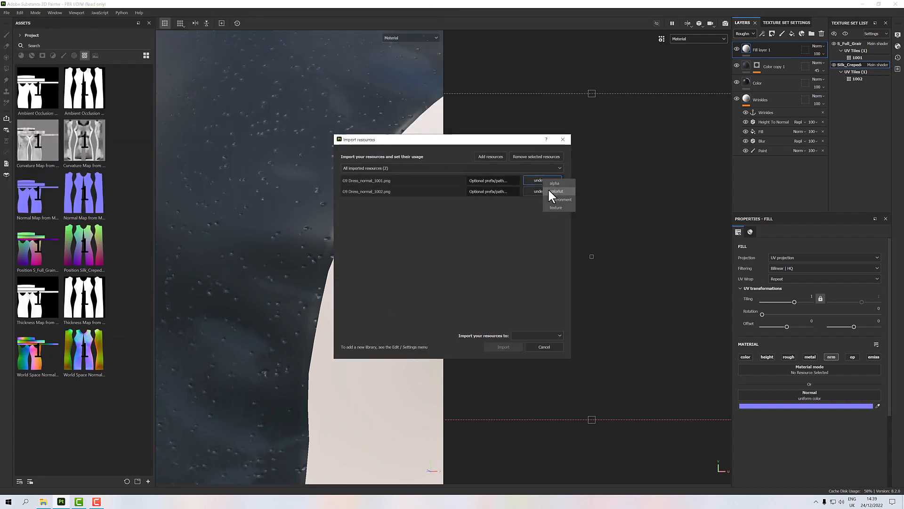
pyautogui.click(548, 337)
pyautogui.click(533, 343)
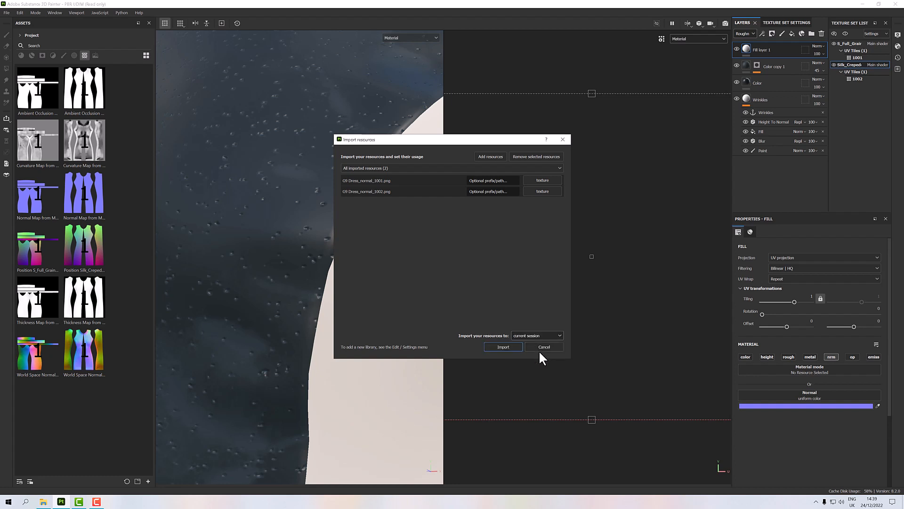
pyautogui.click(512, 346)
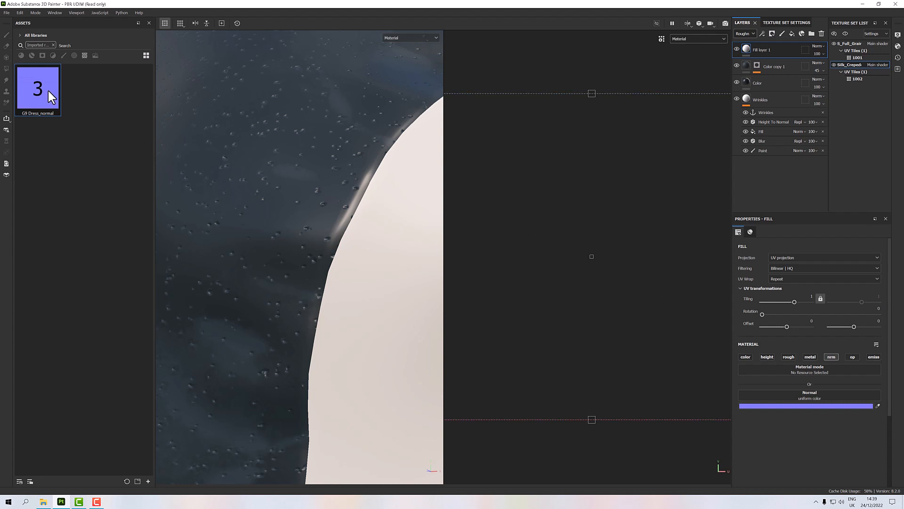
# Assign the G9 Dress_normal texture to the fill layer's normal channel and set its color space to OpenGL normal
pyautogui.moveTo(48, 90); pyautogui.dragTo(824, 392)
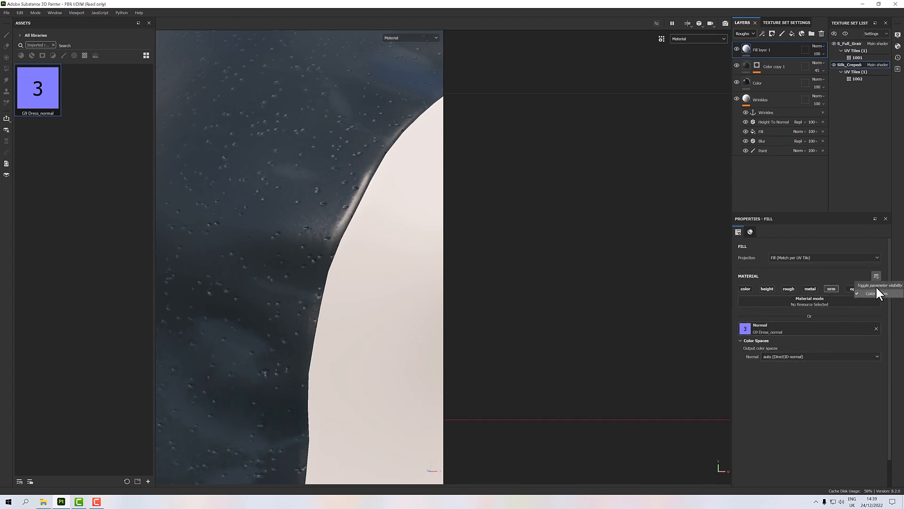
pyautogui.click(789, 356)
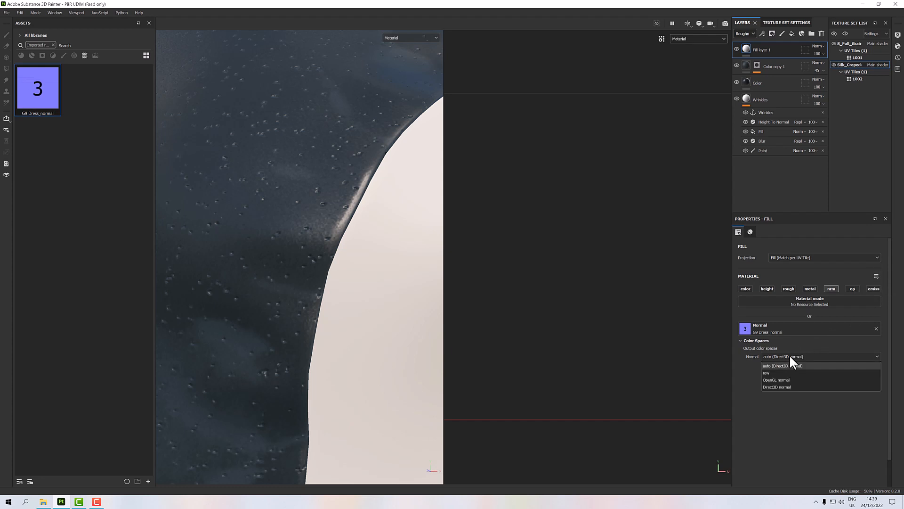
pyautogui.click(788, 380)
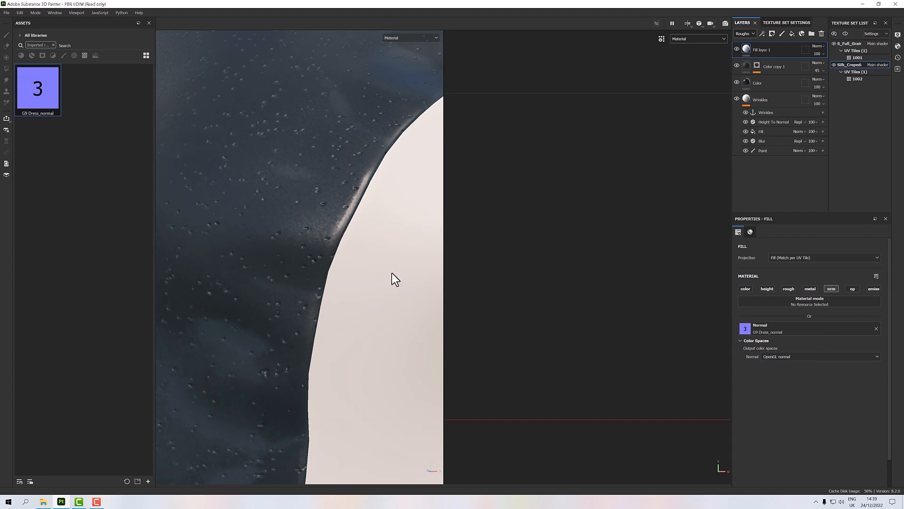
pyautogui.scroll(2, 392, 272)
pyautogui.scroll(-2, 402, 280)
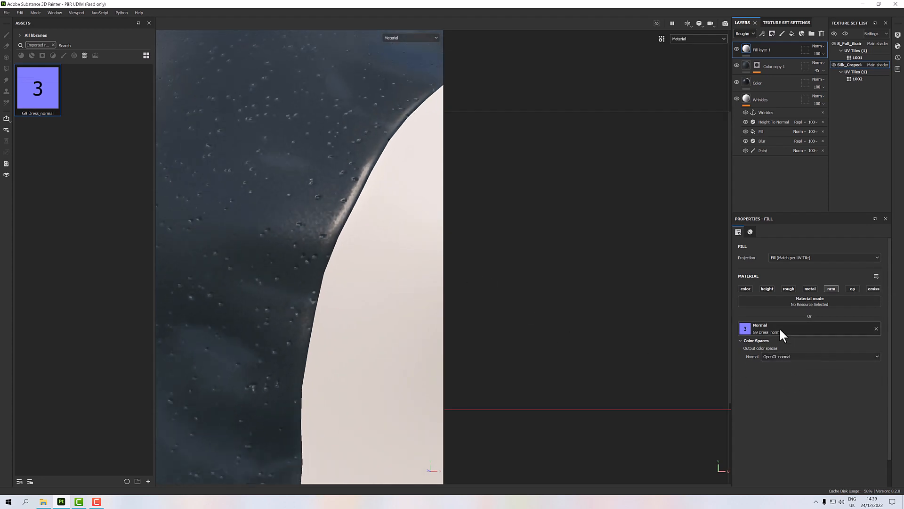
# Rename the new top fill layer as Normal
pyautogui.rightClick(767, 50)
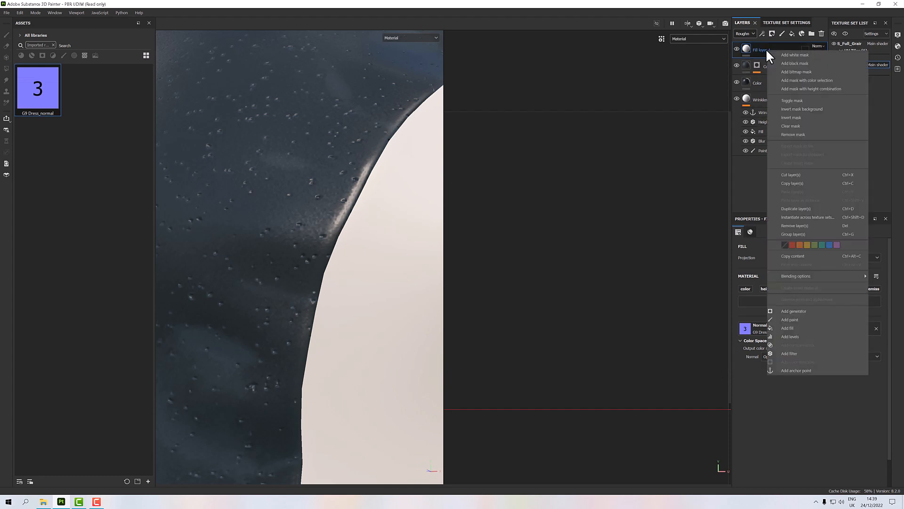
pyautogui.doubleClick(765, 49)
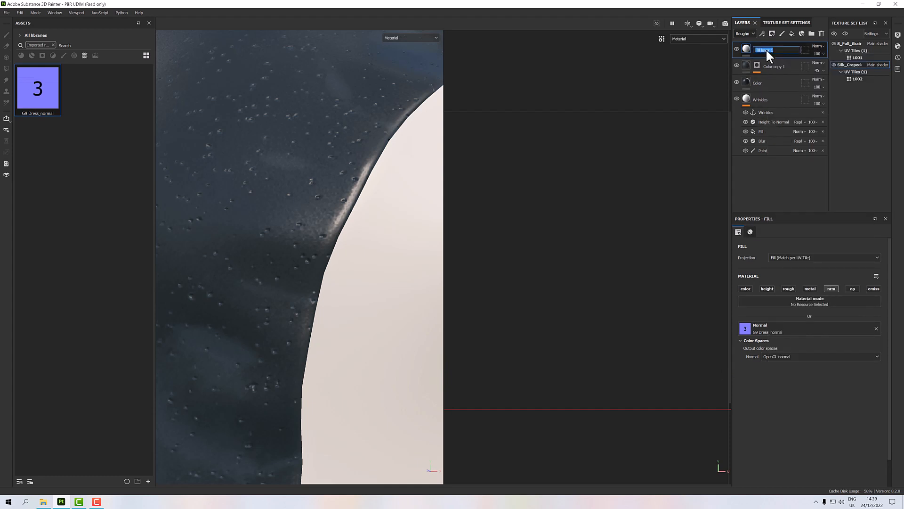
pyautogui.write('Normal')
pyautogui.press('Return')
# Instantiate the Normal layer across to the Full Grain Leather texture set and check the panel and armhole seams on the dress
pyautogui.rightClick(766, 49)
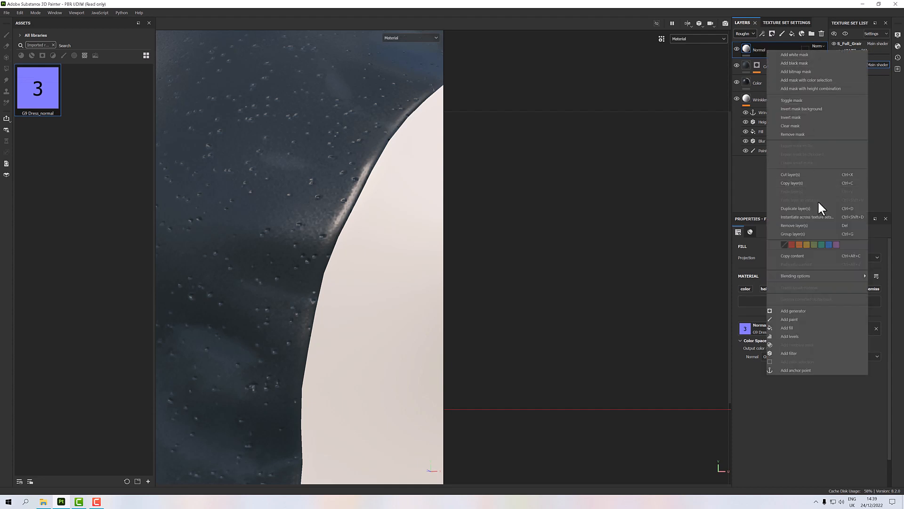
pyautogui.click(815, 215)
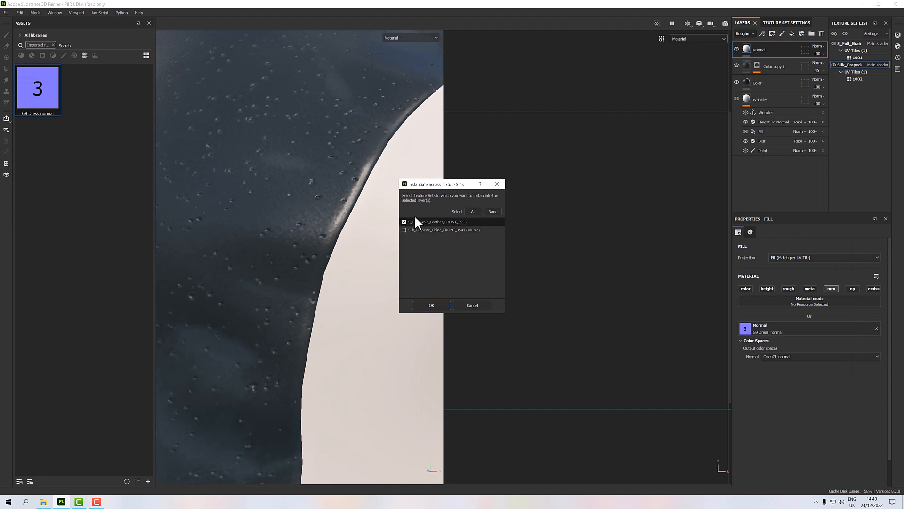
pyautogui.click(430, 305)
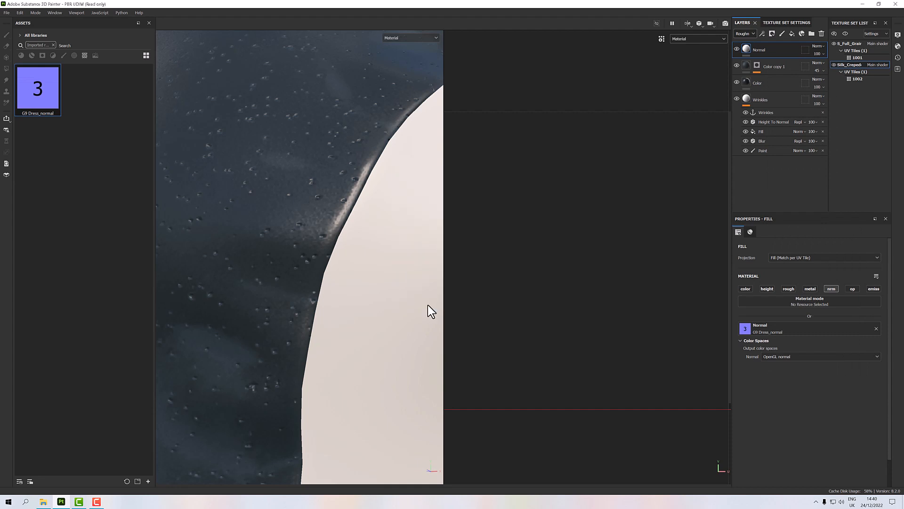
pyautogui.scroll(-5, 362, 233)
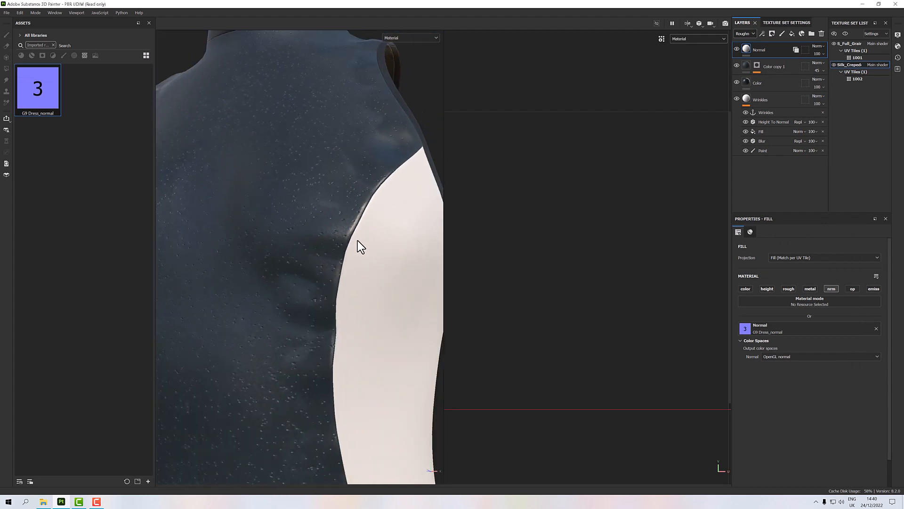
pyautogui.scroll(5, 400, 179)
pyautogui.scroll(3, 399, 180)
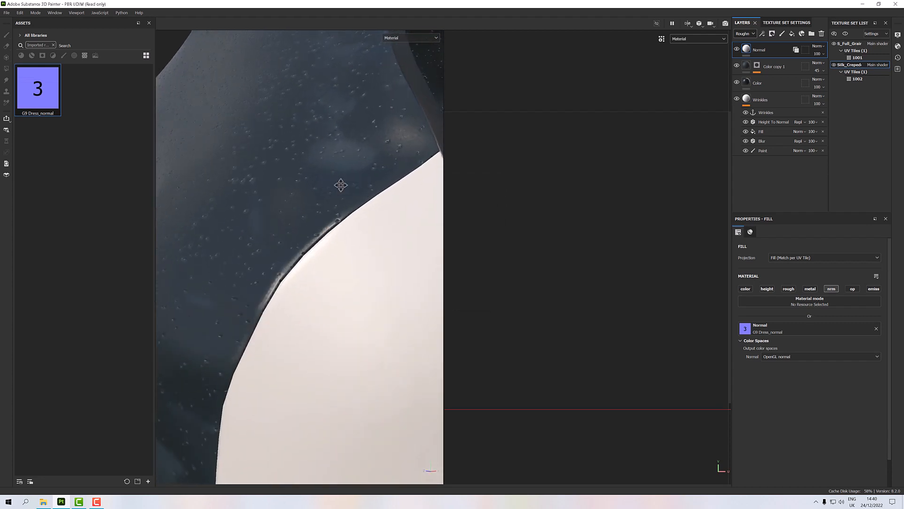
pyautogui.scroll(-10, 349, 242)
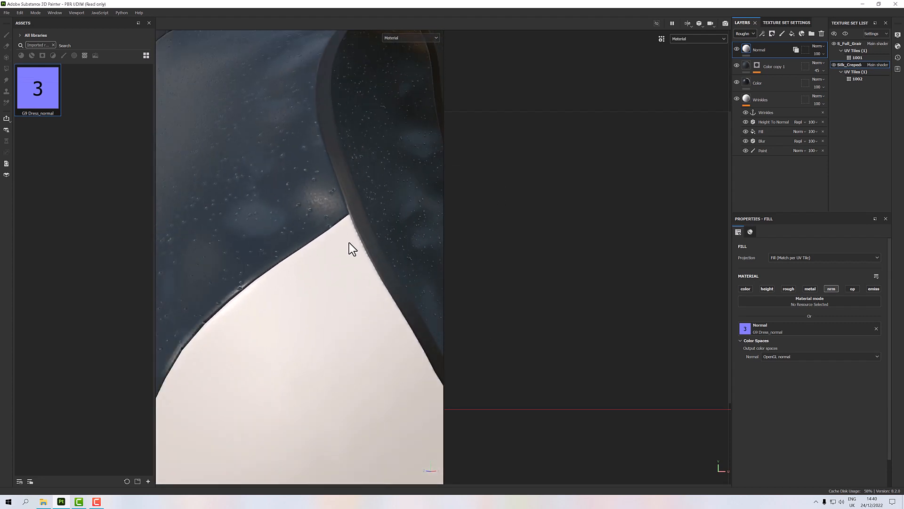
# Examine the armhole and side-panel seams and the wrinkles down the front of the dress with the normal maps applied
pyautogui.keyDown('alt'); pyautogui.moveTo(343, 309); pyautogui.dragTo(292, 283); pyautogui.keyUp('alt')
pyautogui.scroll(5, 347, 315)
pyautogui.scroll(5, 298, 238)
pyautogui.scroll(-5, 300, 241)
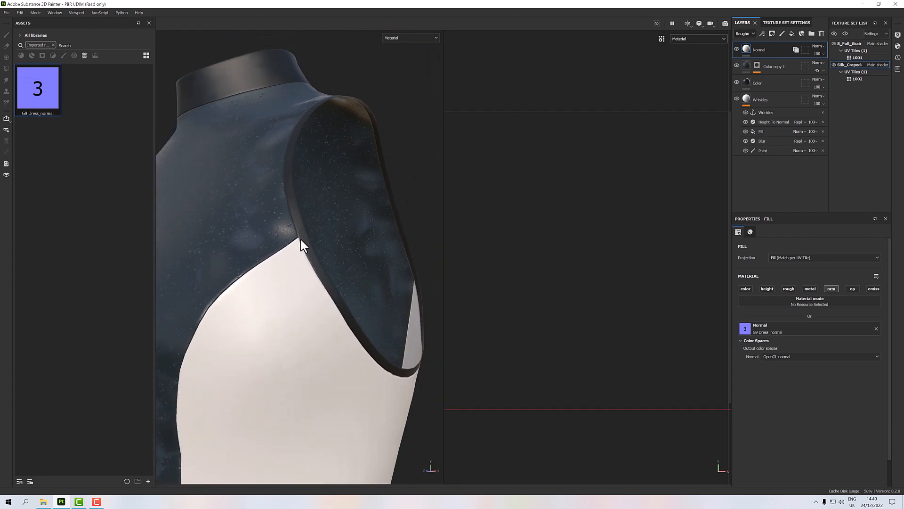
pyautogui.keyDown('alt'); pyautogui.moveTo(298, 245); pyautogui.dragTo(352, 244); pyautogui.keyUp('alt')
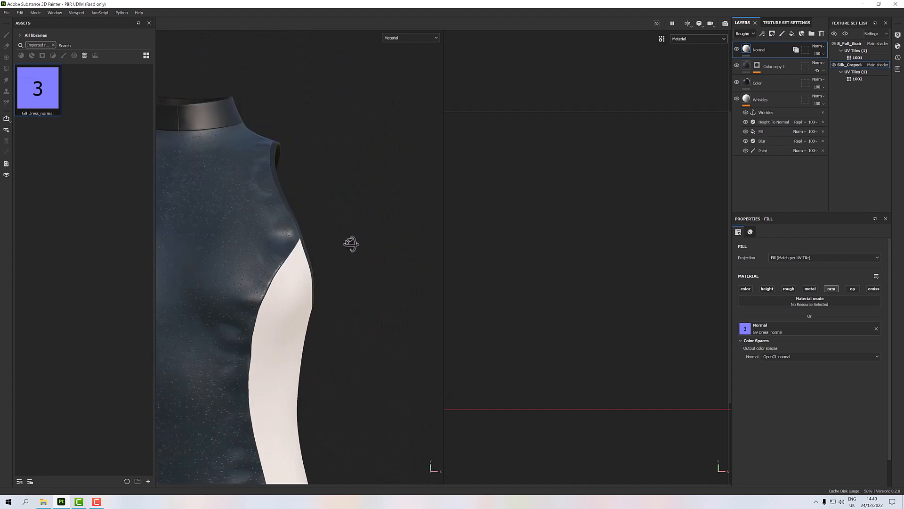
pyautogui.scroll(3, 356, 243)
pyautogui.scroll(-3, 356, 243)
pyautogui.keyDown('alt'); pyautogui.moveTo(357, 239); pyautogui.dragTo(399, 178, button='middle'); pyautogui.keyUp('alt')
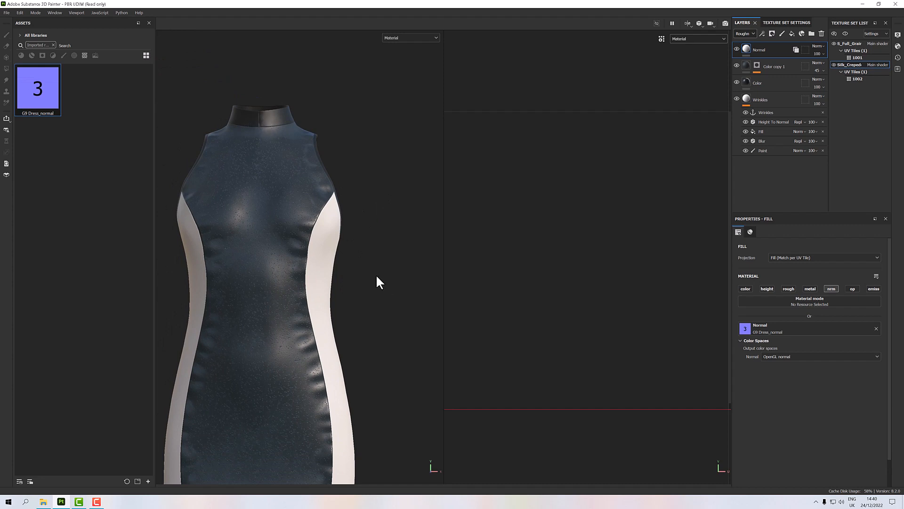
pyautogui.keyDown('alt'); pyautogui.moveTo(377, 277); pyautogui.dragTo(385, 219, button='middle'); pyautogui.keyUp('alt')
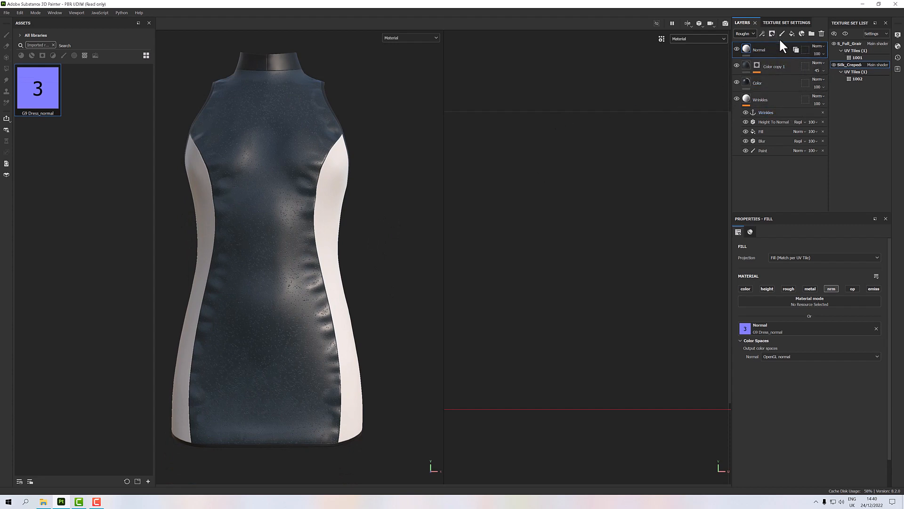
# Switch to the Full Grain Leather texture set and select the mask of the Panel folder that covers the dress's sides
pyautogui.click(849, 49)
pyautogui.click(851, 43)
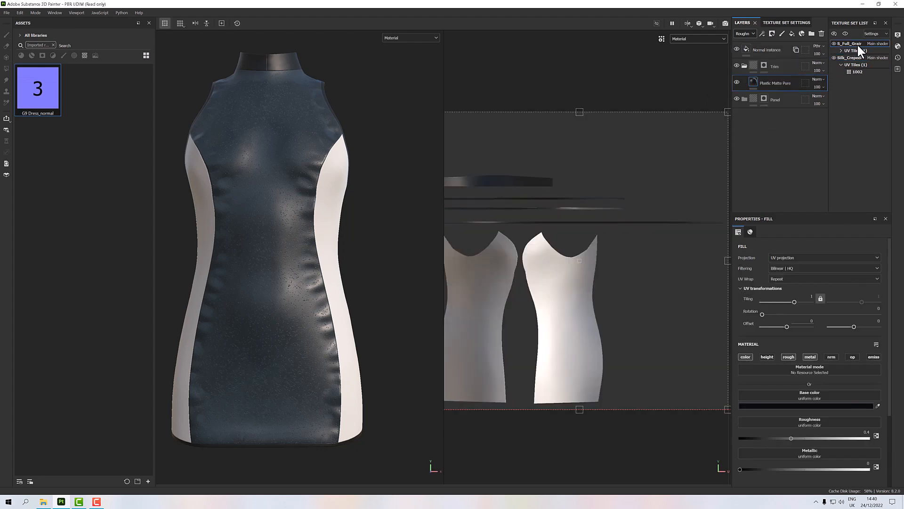
pyautogui.click(776, 100)
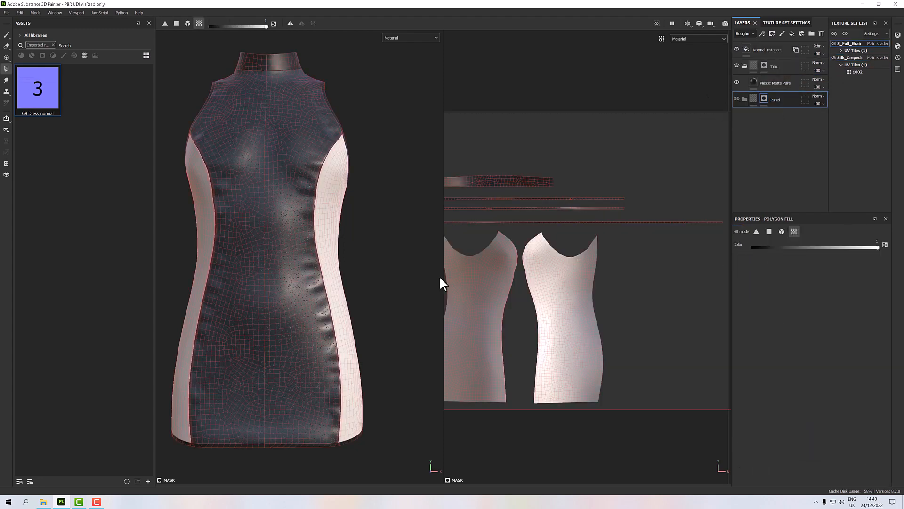
pyautogui.scroll(2, 333, 276)
pyautogui.scroll(-2, 334, 277)
pyautogui.keyDown('alt'); pyautogui.moveTo(333, 277); pyautogui.dragTo(282, 282); pyautogui.keyUp('alt')
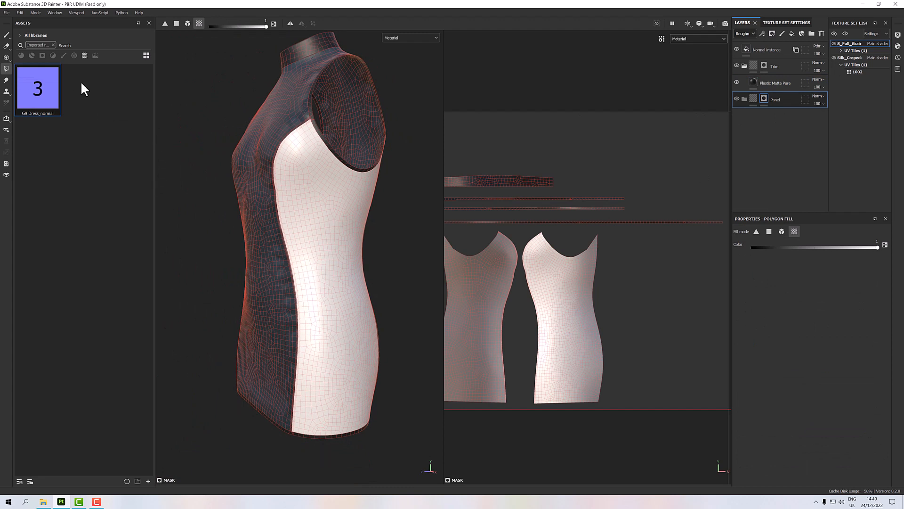
# Clear the imported-resources filter, list only materials, and add Scarf wool to the Panel folder
pyautogui.click(53, 45)
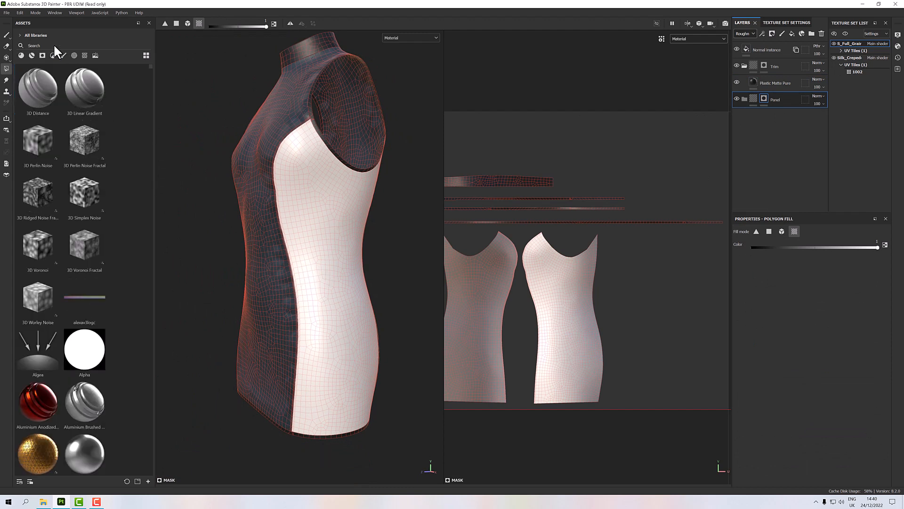
pyautogui.click(22, 55)
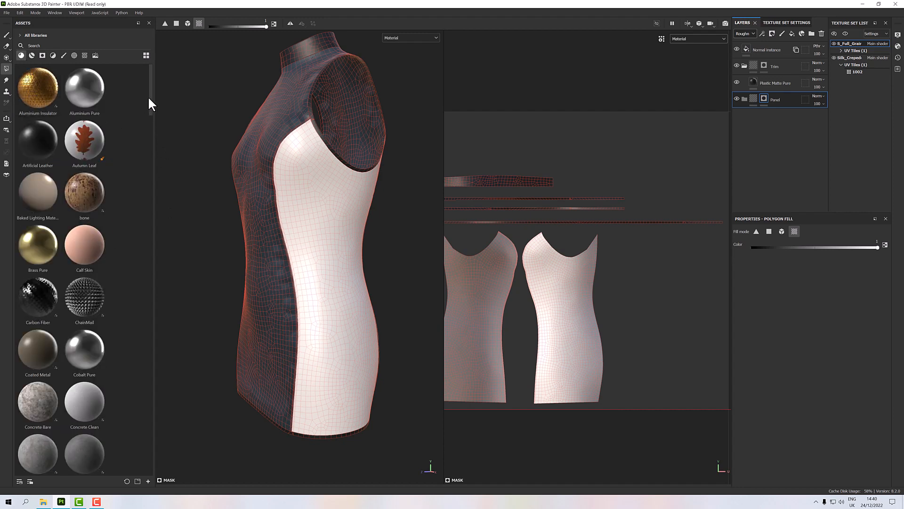
pyautogui.moveTo(150, 96); pyautogui.dragTo(154, 393)
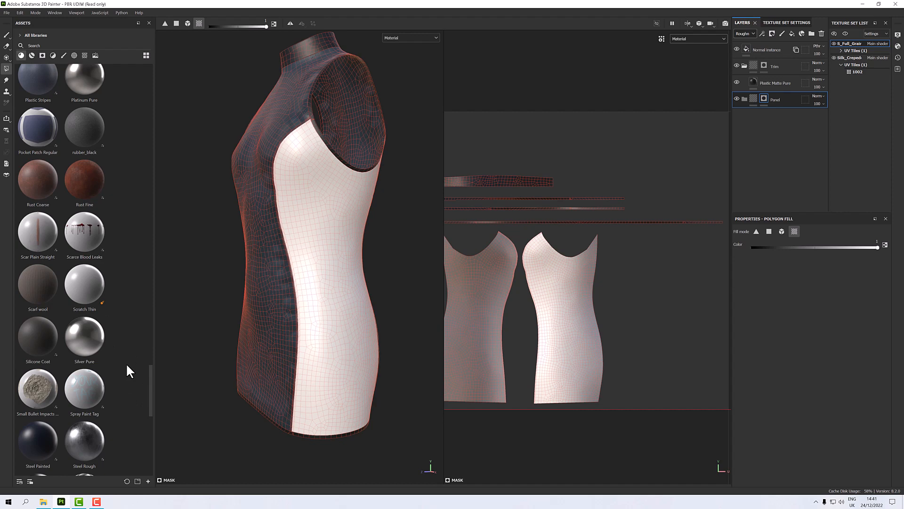
pyautogui.moveTo(40, 288)
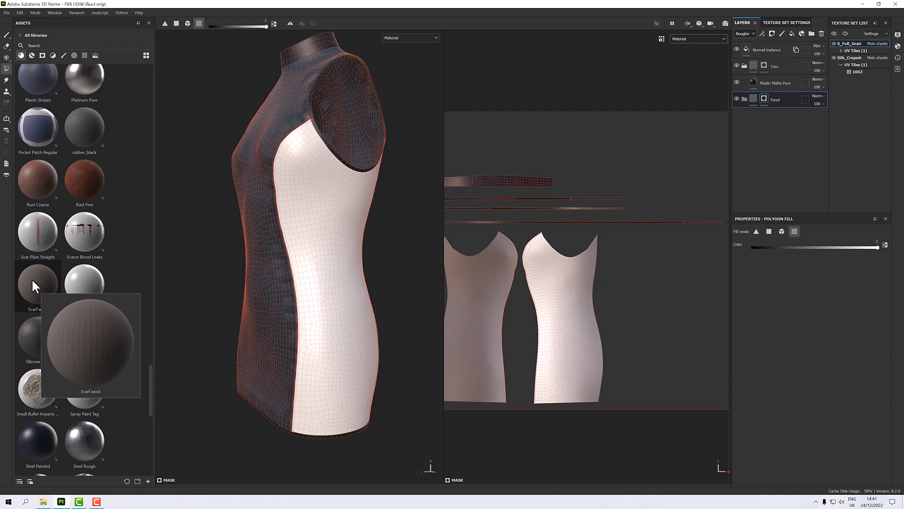
pyautogui.moveTo(32, 279); pyautogui.dragTo(777, 98)
pyautogui.scroll(5, 335, 218)
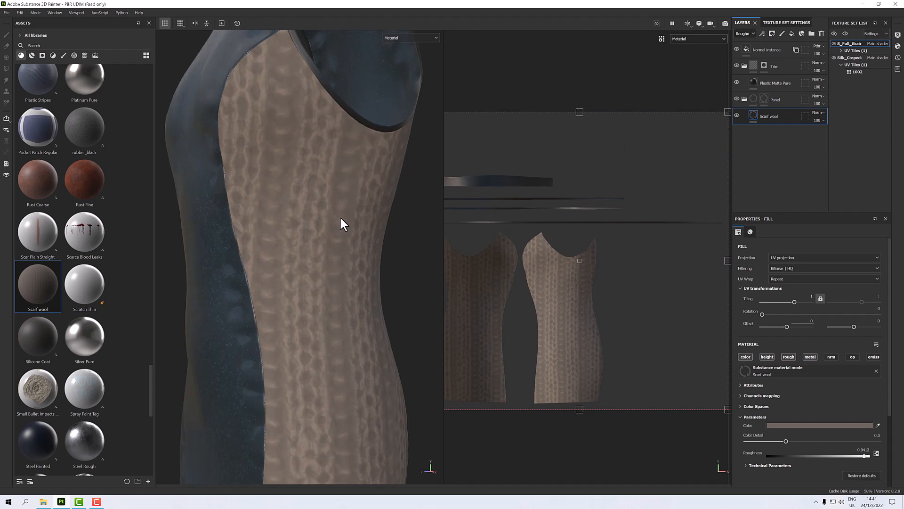
pyautogui.keyDown('alt'); pyautogui.moveTo(340, 219); pyautogui.dragTo(300, 174); pyautogui.keyUp('alt')
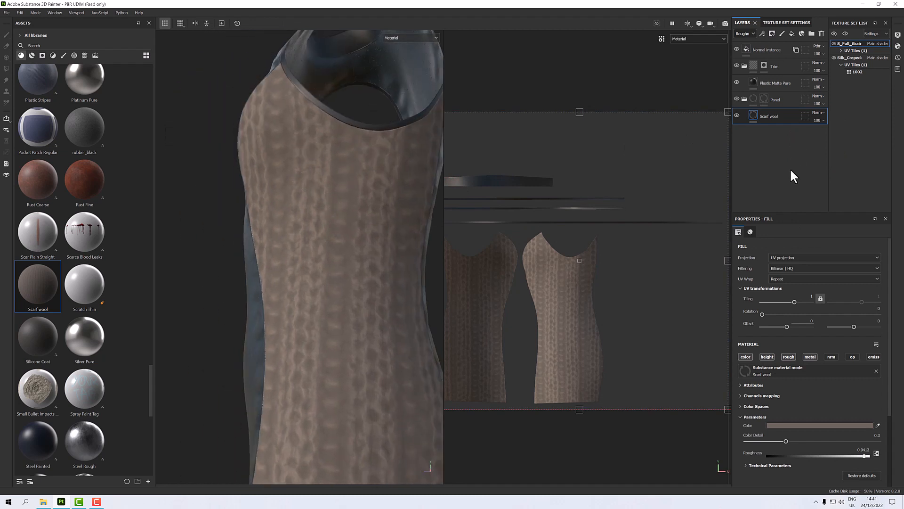
# Expand the Scarf wool technical parameters, set its UV tiling to 8, and inspect the knit on the side panel
pyautogui.scroll(-3, 803, 397)
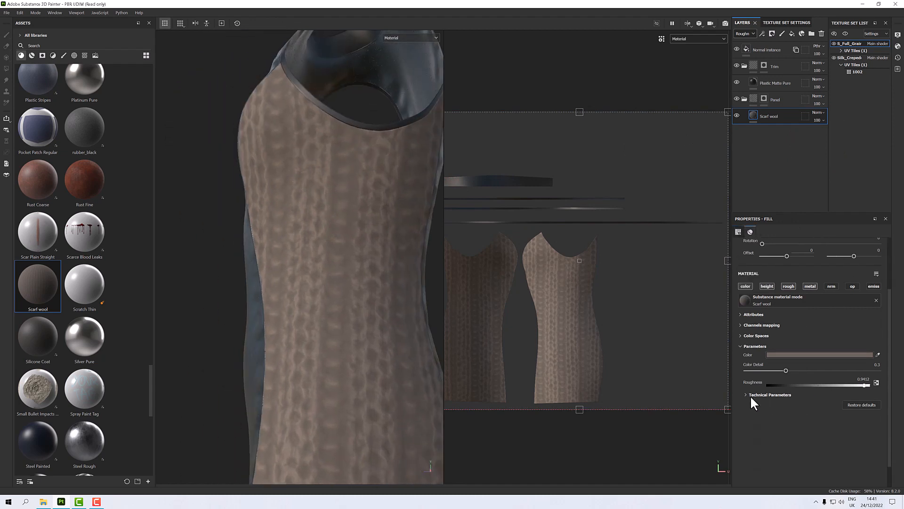
pyautogui.click(747, 395)
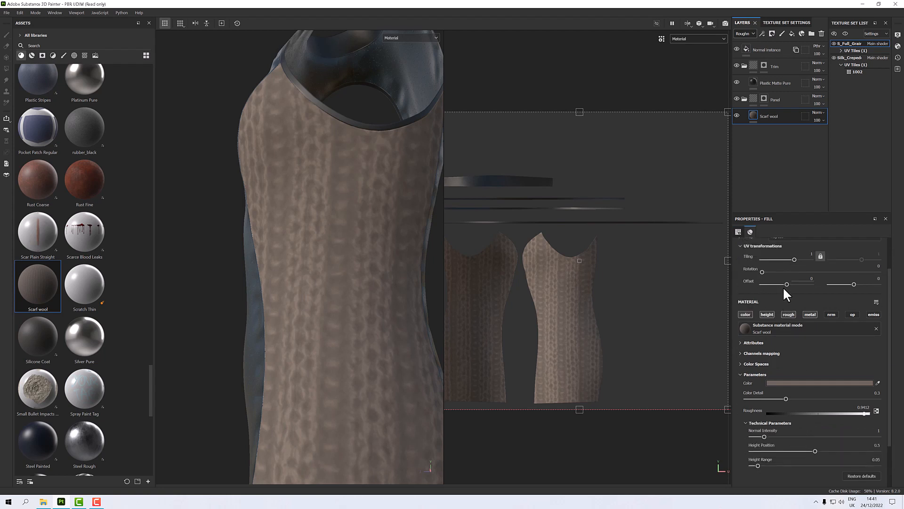
pyautogui.scroll(2, 783, 286)
pyautogui.click(811, 267)
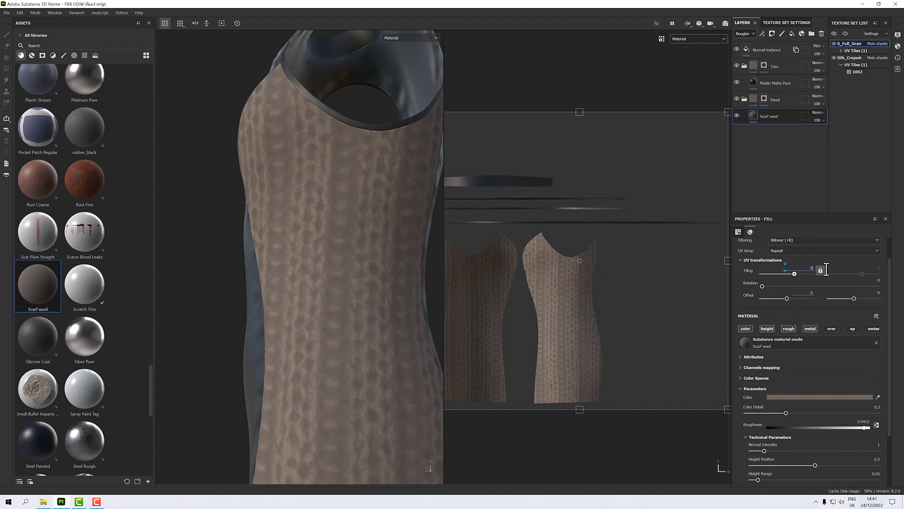
pyautogui.press('Return')
pyautogui.keyDown('alt'); pyautogui.moveTo(335, 208); pyautogui.dragTo(244, 159); pyautogui.keyUp('alt')
pyautogui.scroll(-5, 282, 184)
pyautogui.keyDown('alt'); pyautogui.moveTo(283, 189); pyautogui.dragTo(325, 222); pyautogui.keyUp('alt')
pyautogui.scroll(3, 326, 223)
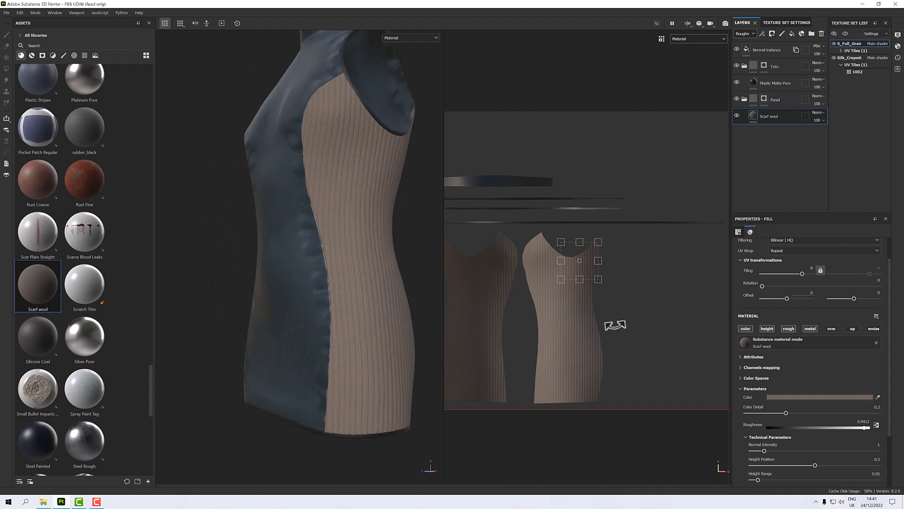
# Recolor the Scarf wool material to dark blue, hex 1F2445
pyautogui.click(829, 398)
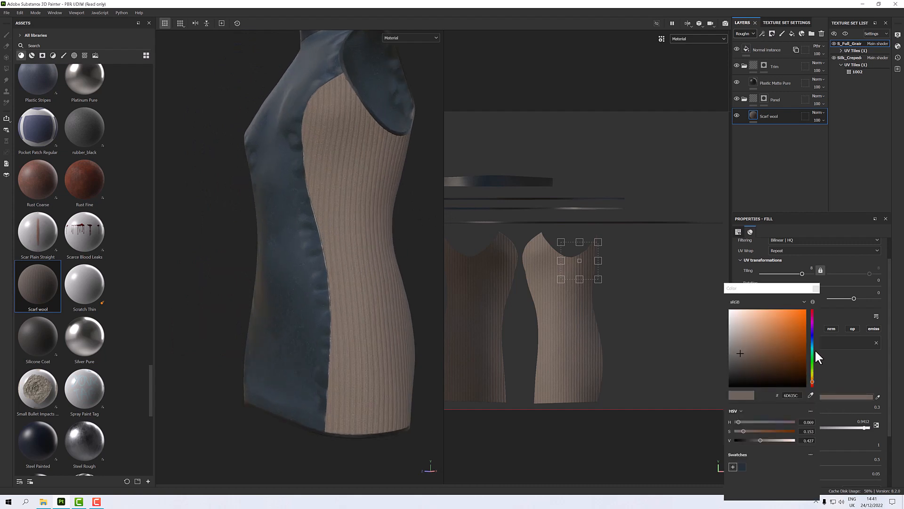
pyautogui.click(813, 336)
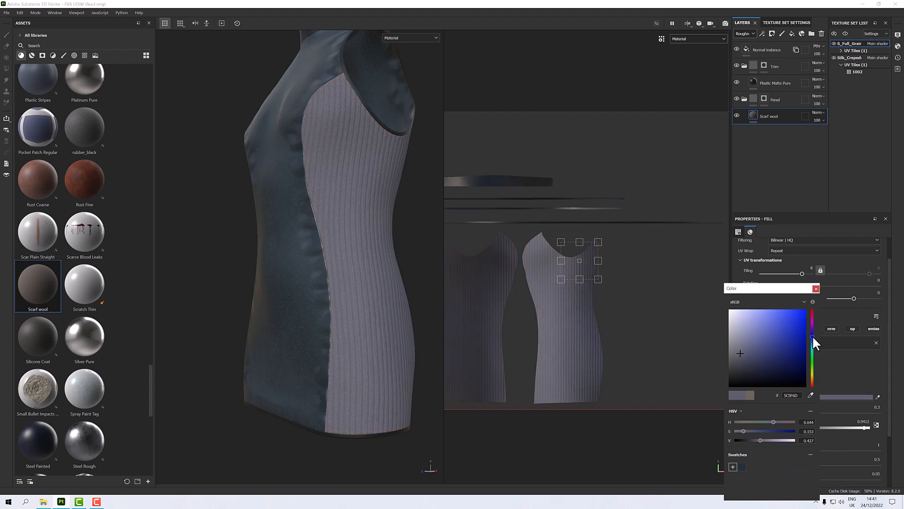
pyautogui.click(770, 368)
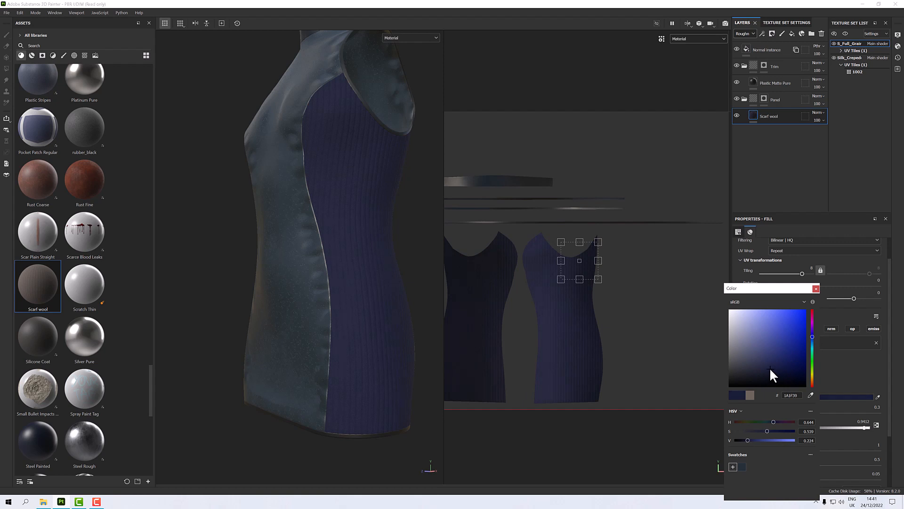
pyautogui.click(770, 363)
pyautogui.click(771, 363)
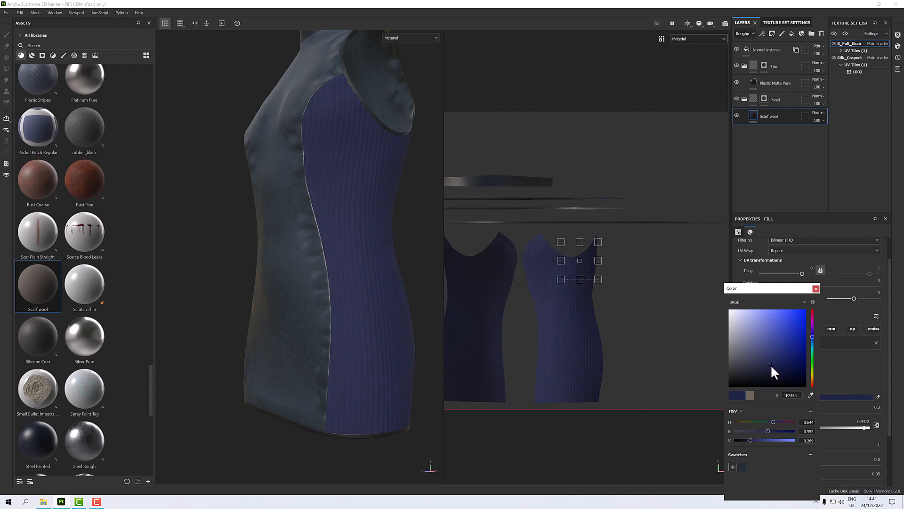
pyautogui.keyDown('alt'); pyautogui.moveTo(333, 292); pyautogui.dragTo(363, 292); pyautogui.keyUp('alt')
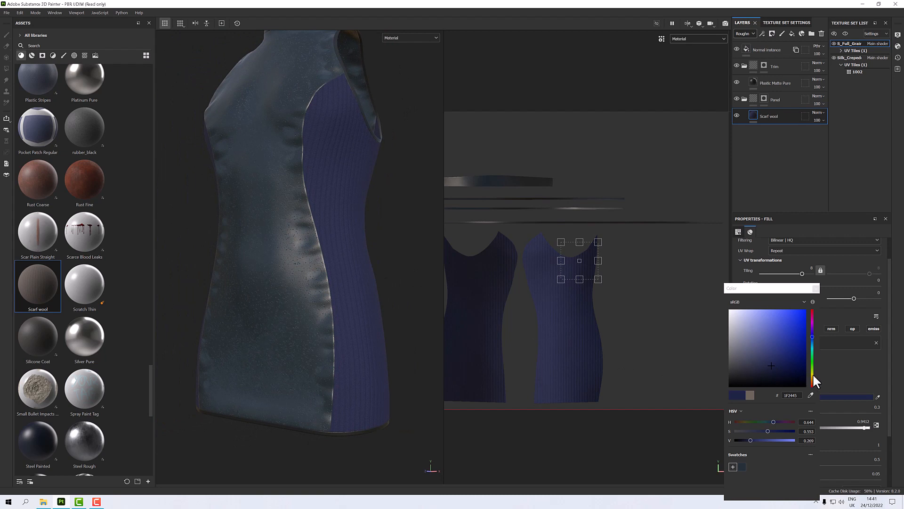
# Try a mustard yellow on the Scarf wool, settle on dark blue hex 222650, and check the panels around the dress
pyautogui.click(812, 373)
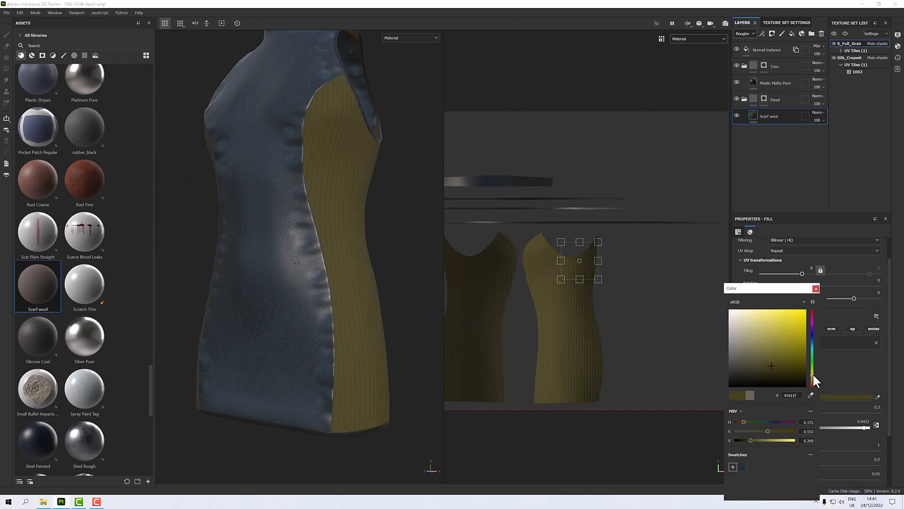
pyautogui.click(772, 344)
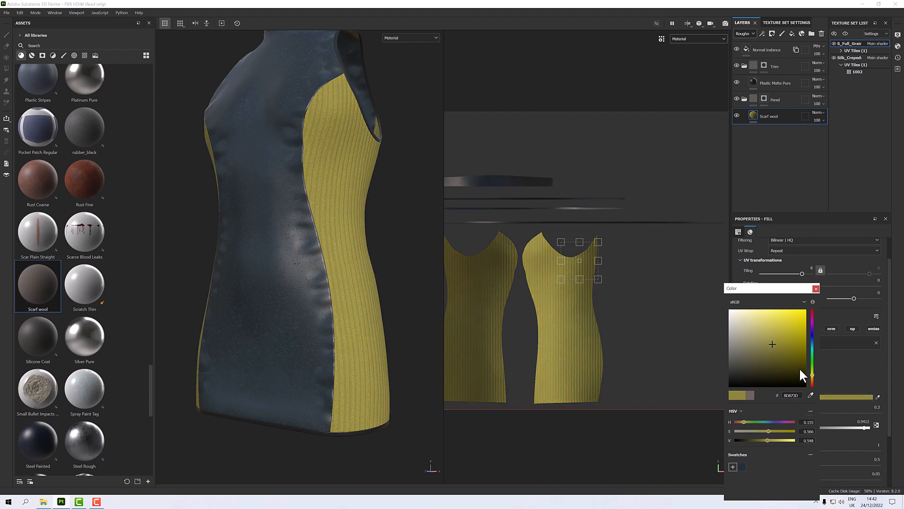
pyautogui.moveTo(811, 331); pyautogui.dragTo(772, 361)
pyautogui.scroll(-4, 348, 315)
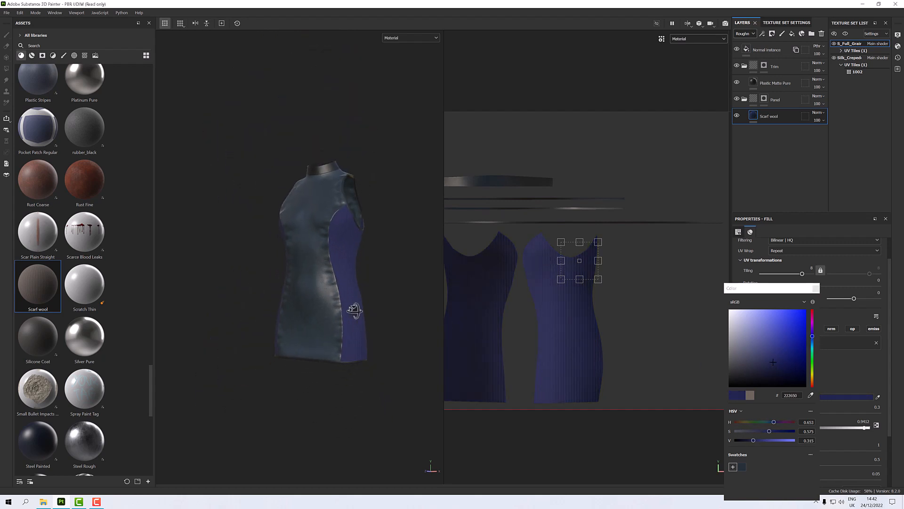
pyautogui.keyDown('alt'); pyautogui.moveTo(354, 310); pyautogui.dragTo(263, 316); pyautogui.keyUp('alt')
pyautogui.scroll(4, 340, 291)
pyautogui.scroll(4, 340, 291)
pyautogui.scroll(-5, 319, 312)
pyautogui.keyDown('alt'); pyautogui.moveTo(295, 314); pyautogui.dragTo(311, 318, button='middle'); pyautogui.keyUp('alt')
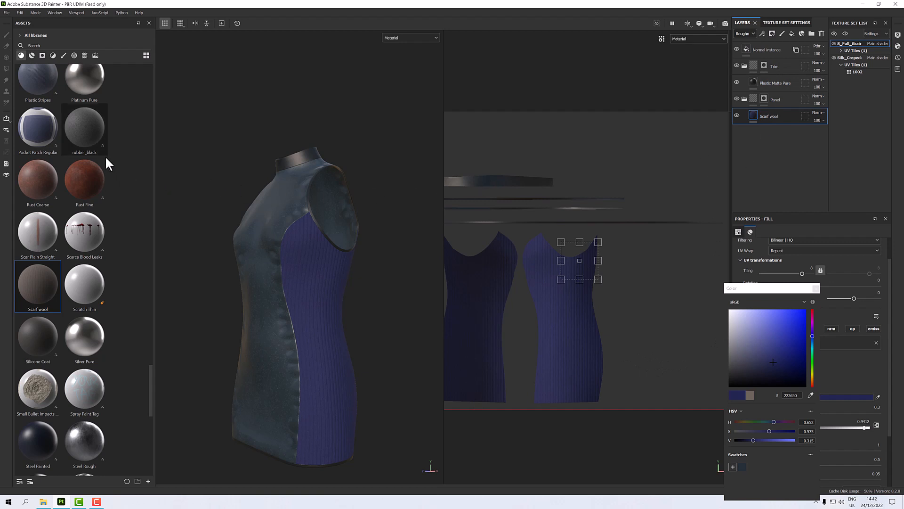
# Search the materials for "fabric" and replace the Scarf wool layer's material with Fabric Rough
pyautogui.click(57, 46)
pyautogui.write('fab')
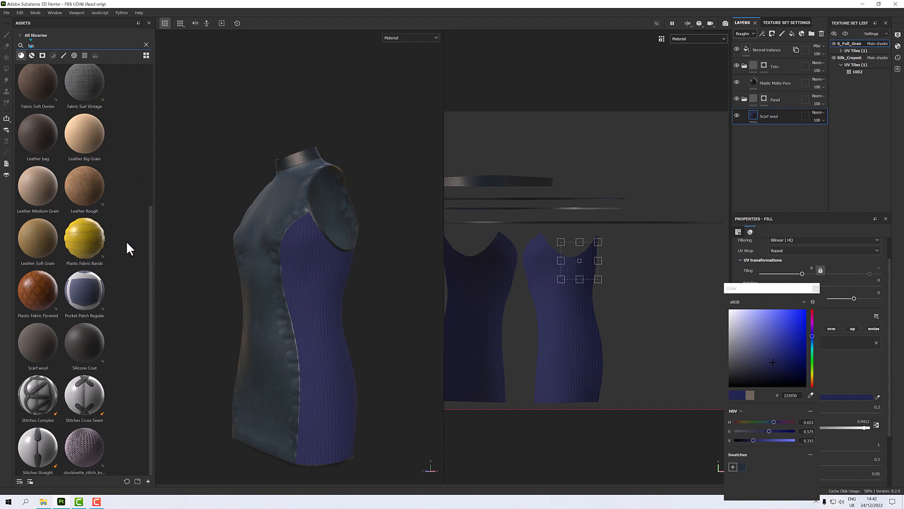
pyautogui.write('ric')
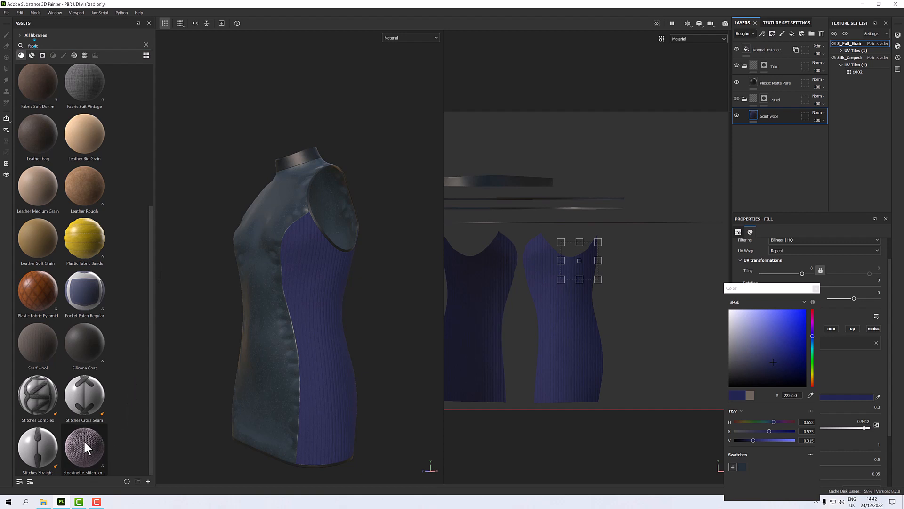
pyautogui.moveTo(83, 442)
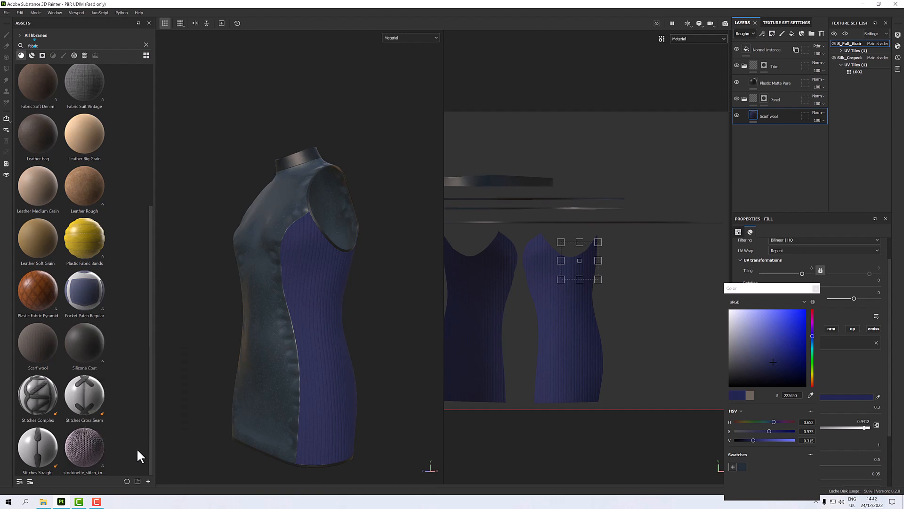
pyautogui.moveTo(148, 392); pyautogui.dragTo(158, 247)
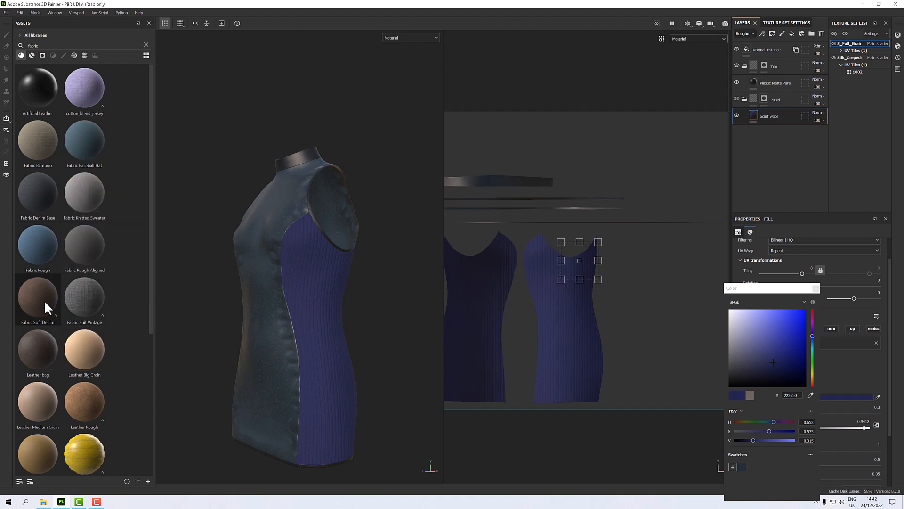
pyautogui.moveTo(36, 253)
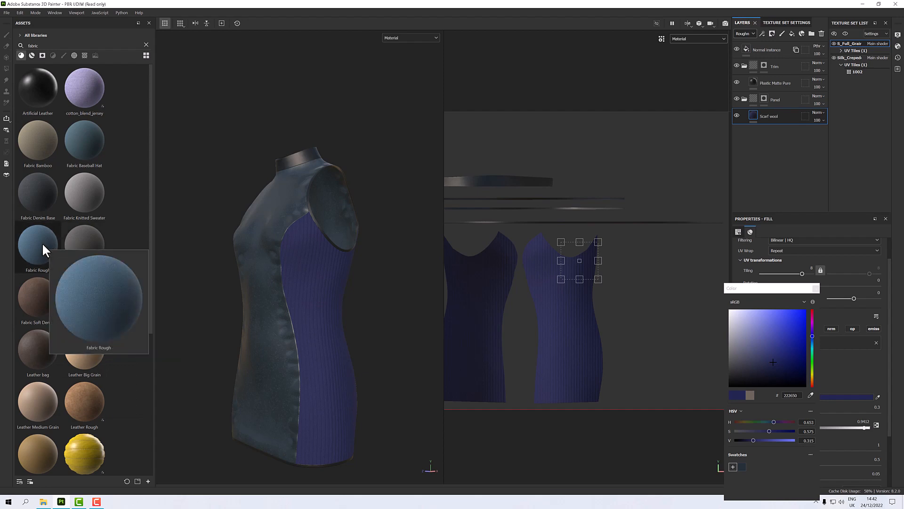
pyautogui.click(41, 241)
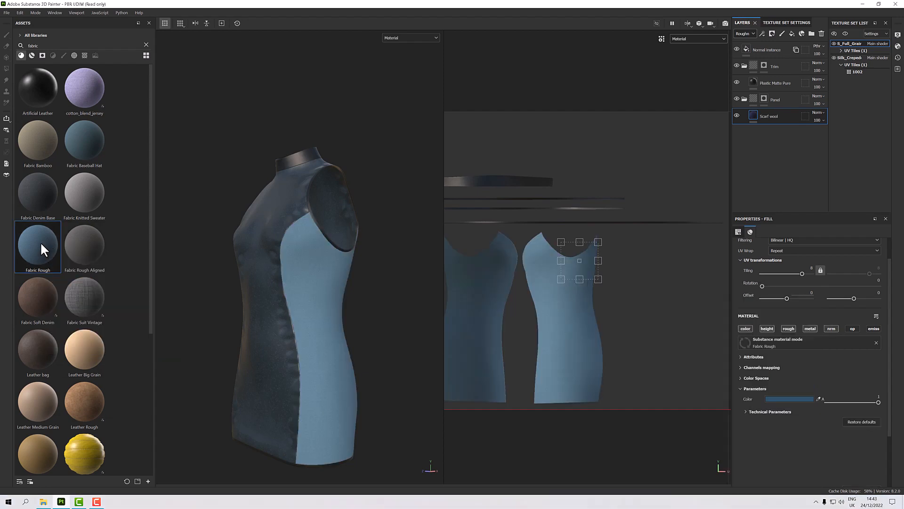
# Set the UV tiling of the side panels' Fabric Rough fill to 1 while viewing the weave up close
pyautogui.scroll(10, 351, 341)
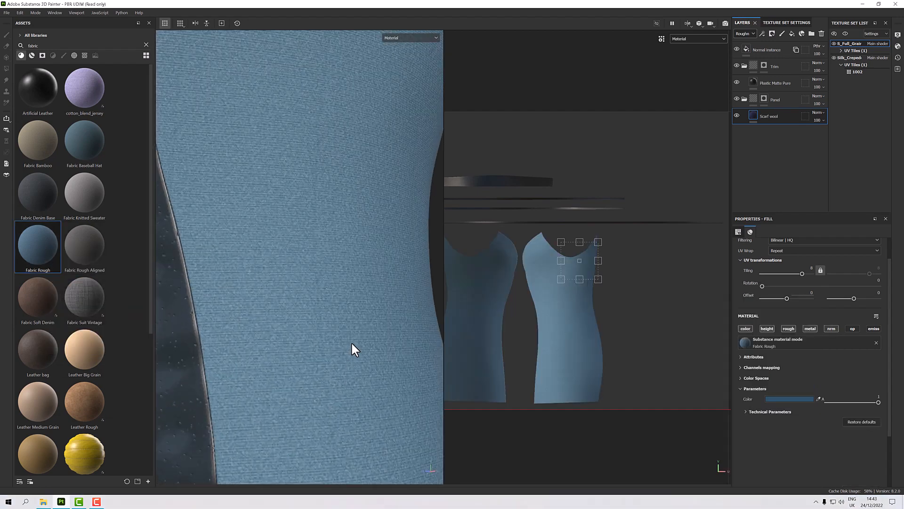
pyautogui.doubleClick(810, 268)
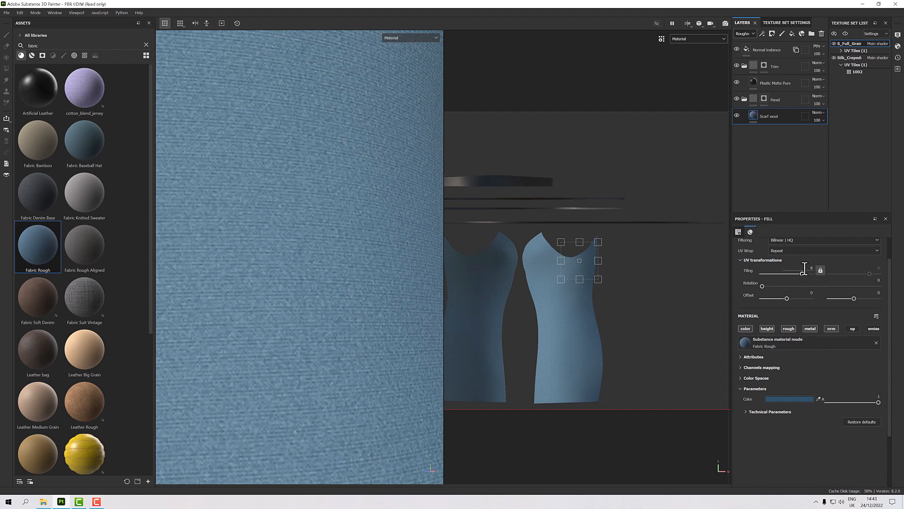
pyautogui.write('1')
pyautogui.press('Return')
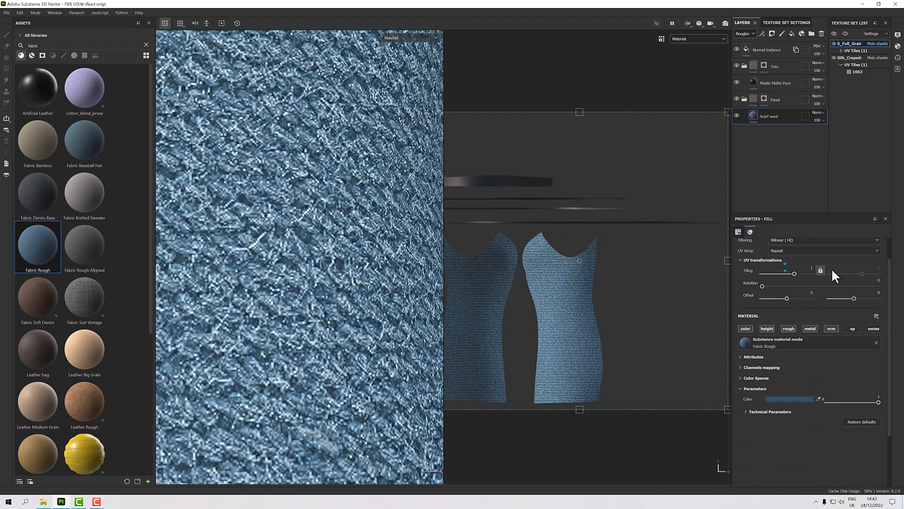
# Set the UV tiling of the side panels' Fabric Rough fill to 4 and check the weave at different distances
pyautogui.scroll(-3, 327, 297)
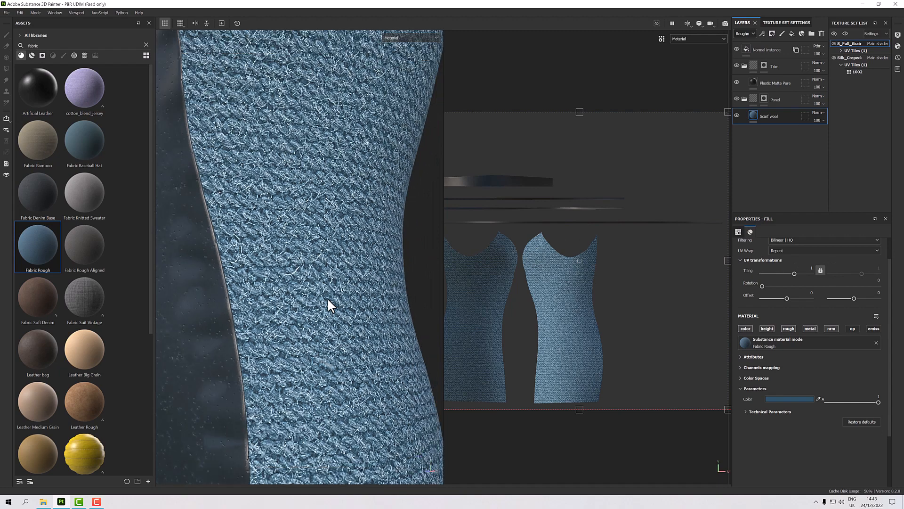
pyautogui.doubleClick(810, 268)
pyautogui.write('4')
pyautogui.press('Return')
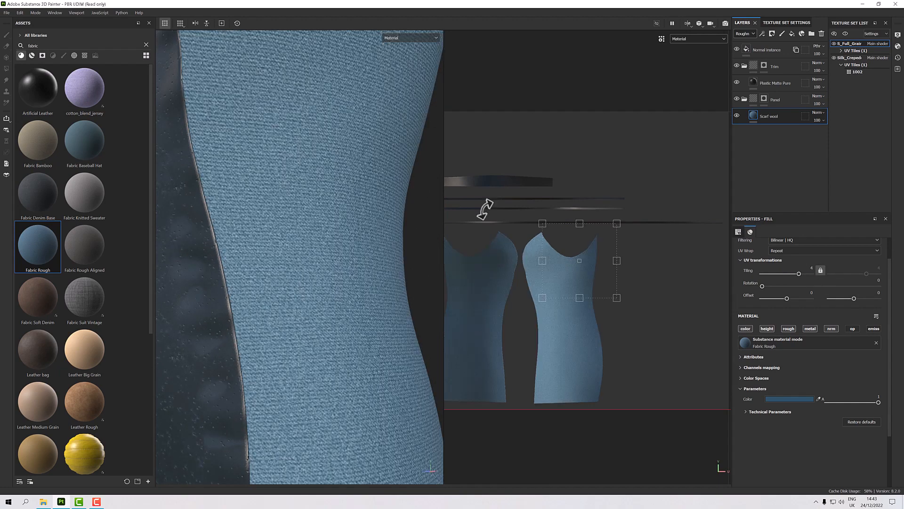
pyautogui.scroll(-3, 462, 221)
pyautogui.scroll(-5, 392, 245)
pyautogui.keyDown('alt'); pyautogui.moveTo(391, 247); pyautogui.dragTo(298, 250); pyautogui.keyUp('alt')
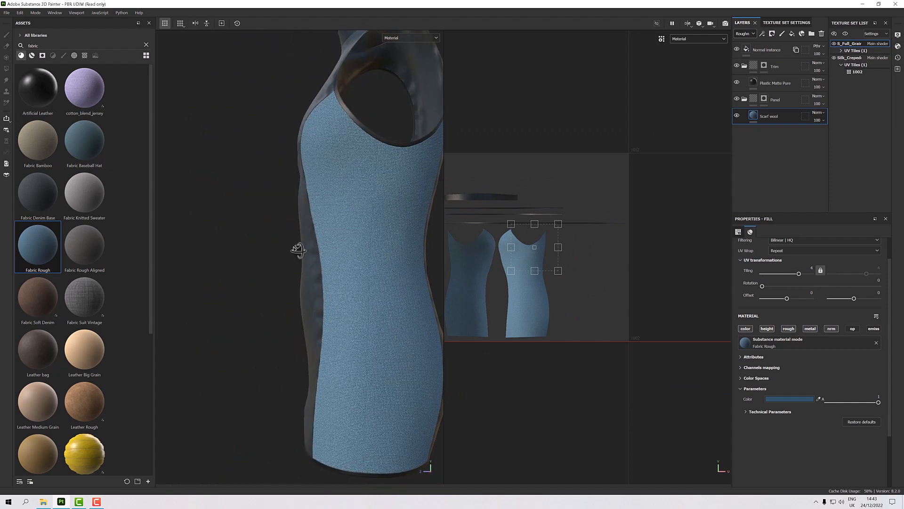
pyautogui.scroll(10, 371, 268)
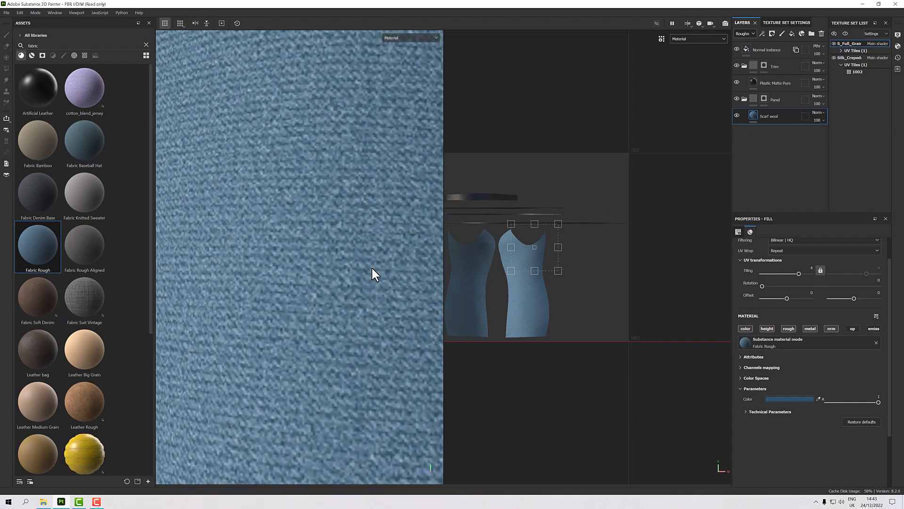
pyautogui.scroll(-10, 371, 267)
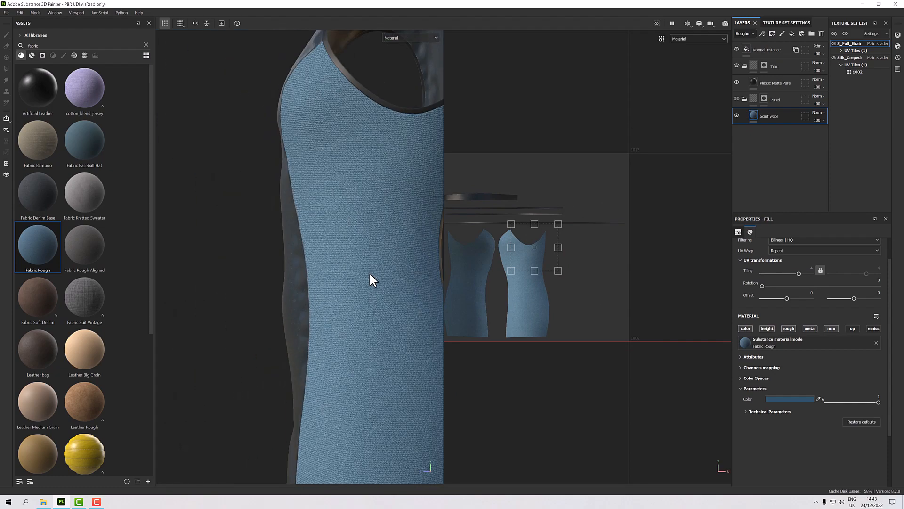
pyautogui.keyDown('alt'); pyautogui.moveTo(369, 272); pyautogui.dragTo(433, 262); pyautogui.keyUp('alt')
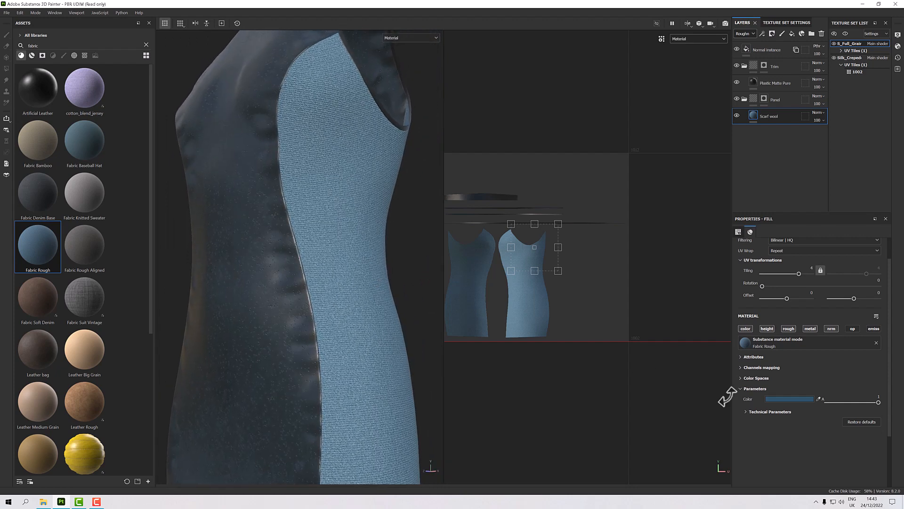
# Recolor the side panels' Fabric Rough fill to red, hex 881212, and check it around the dress
pyautogui.click(799, 400)
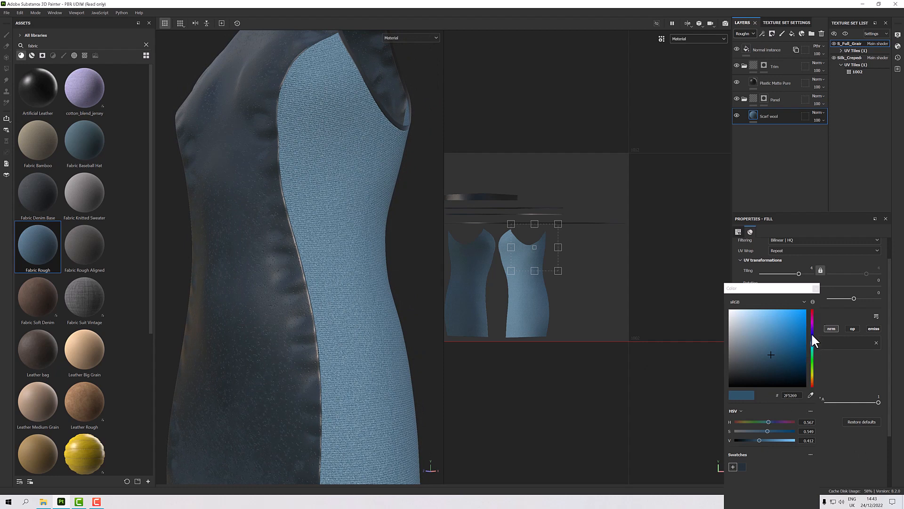
pyautogui.moveTo(812, 315); pyautogui.dragTo(796, 346)
pyautogui.click(789, 325)
pyautogui.scroll(-5, 348, 324)
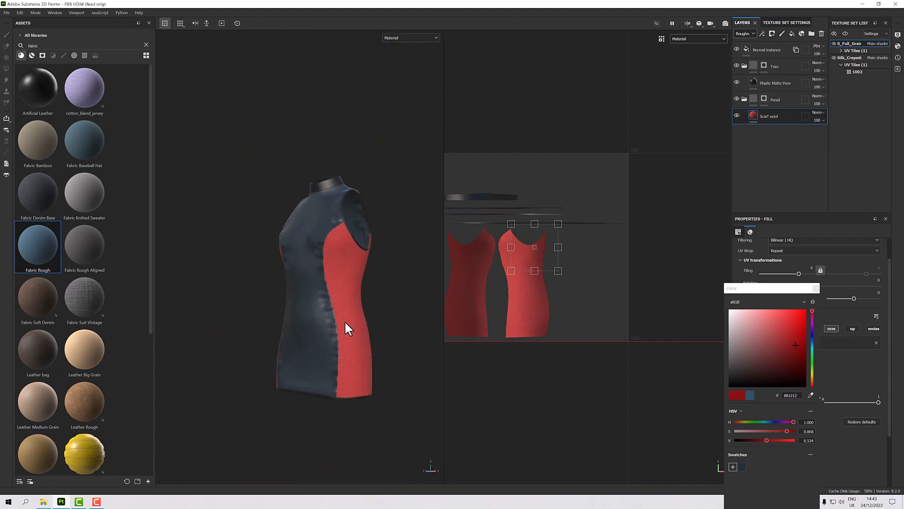
pyautogui.keyDown('alt'); pyautogui.moveTo(347, 326); pyautogui.dragTo(417, 324); pyautogui.keyUp('alt')
pyautogui.scroll(2, 363, 317)
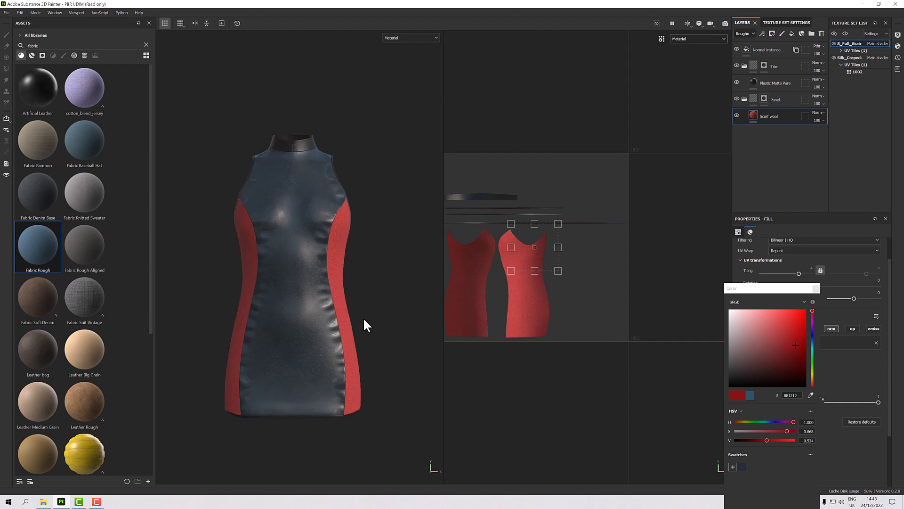
pyautogui.keyDown('alt'); pyautogui.moveTo(380, 297); pyautogui.dragTo(361, 276); pyautogui.keyUp('alt')
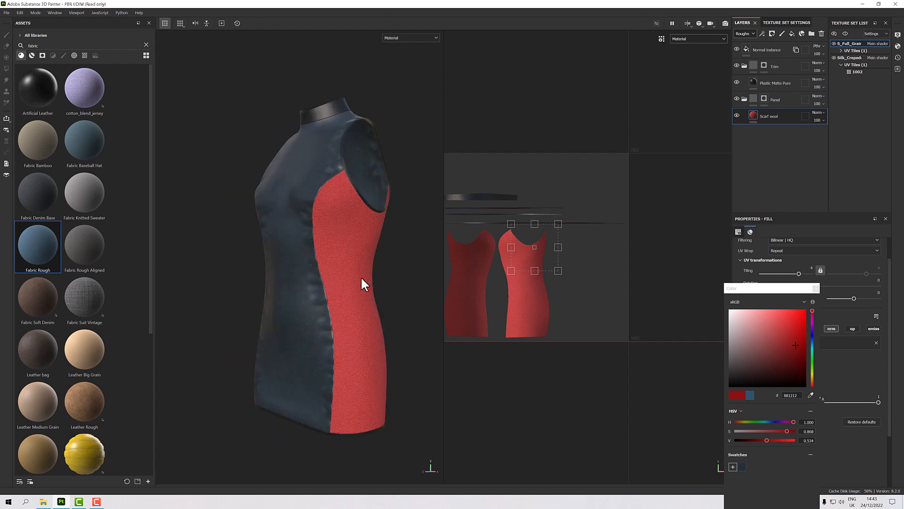
# Duplicate the red Scarf wool layer and darken the copy's color to hex 730F0F
pyautogui.rightClick(764, 120)
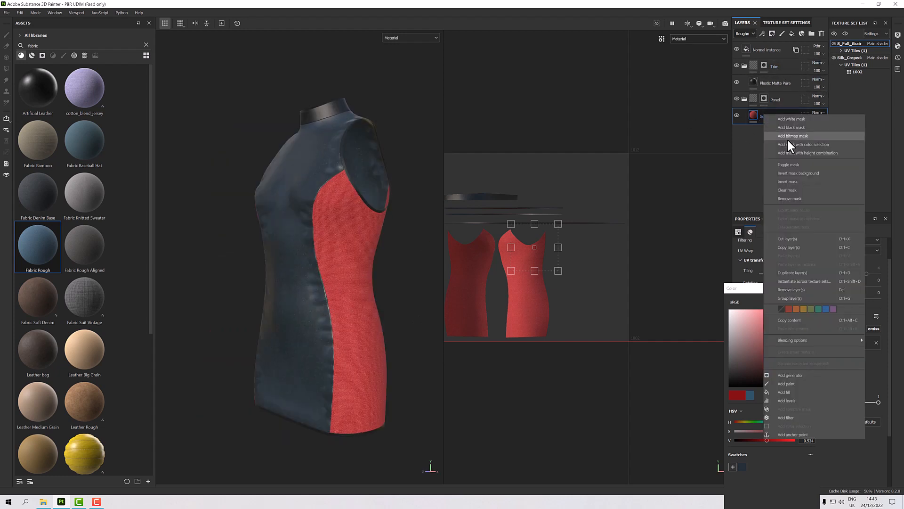
pyautogui.click(794, 273)
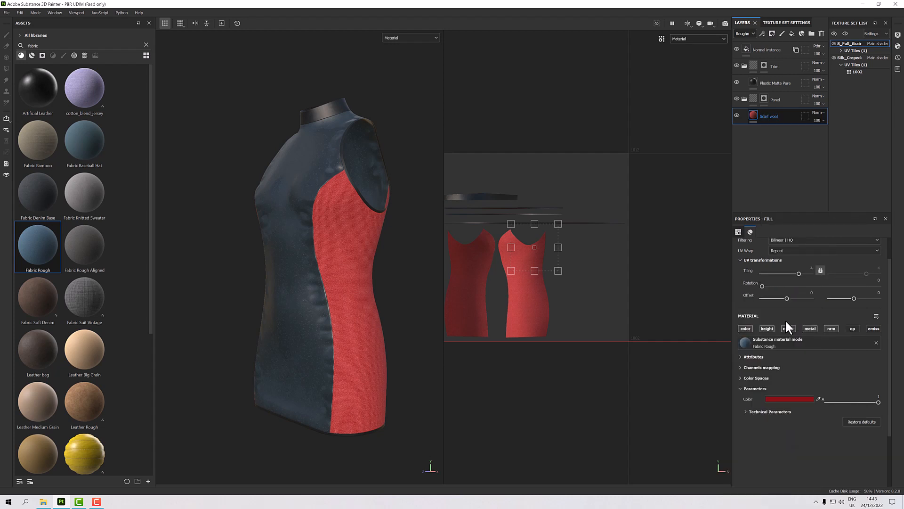
pyautogui.click(772, 399)
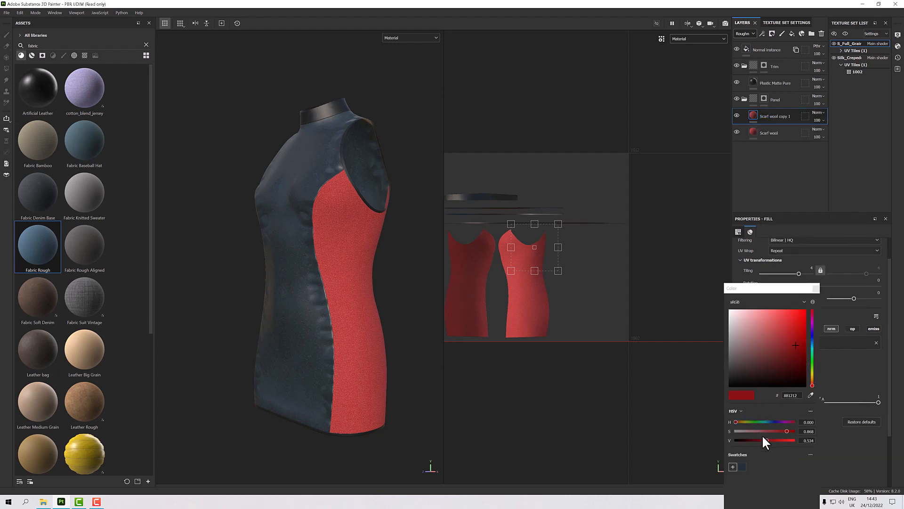
pyautogui.moveTo(762, 434); pyautogui.dragTo(761, 436)
pyautogui.click(777, 200)
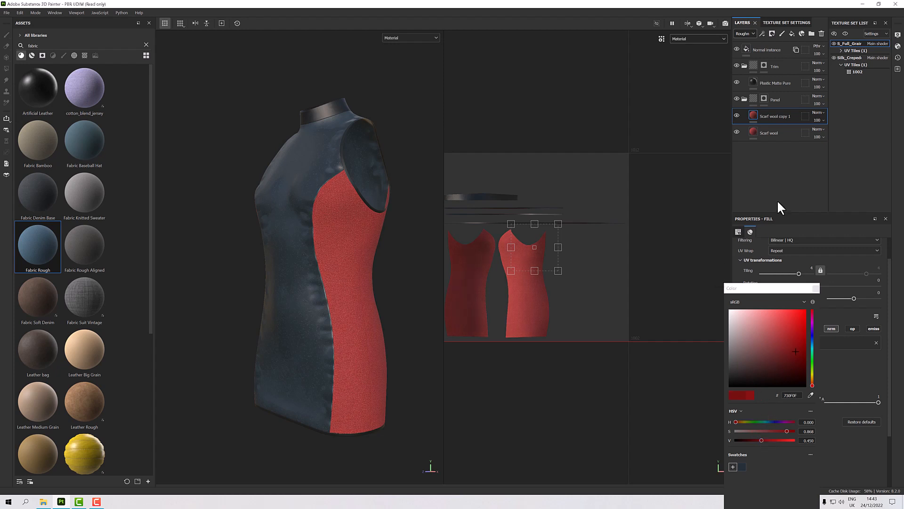
pyautogui.click(815, 288)
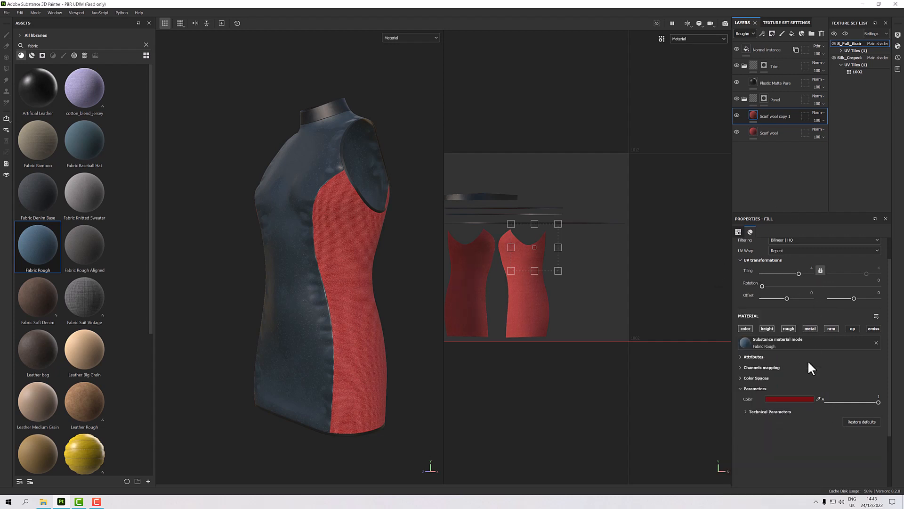
# Add a black mask with a Dirt generator to the Scarf wool copy and check the side panel
pyautogui.click(747, 412)
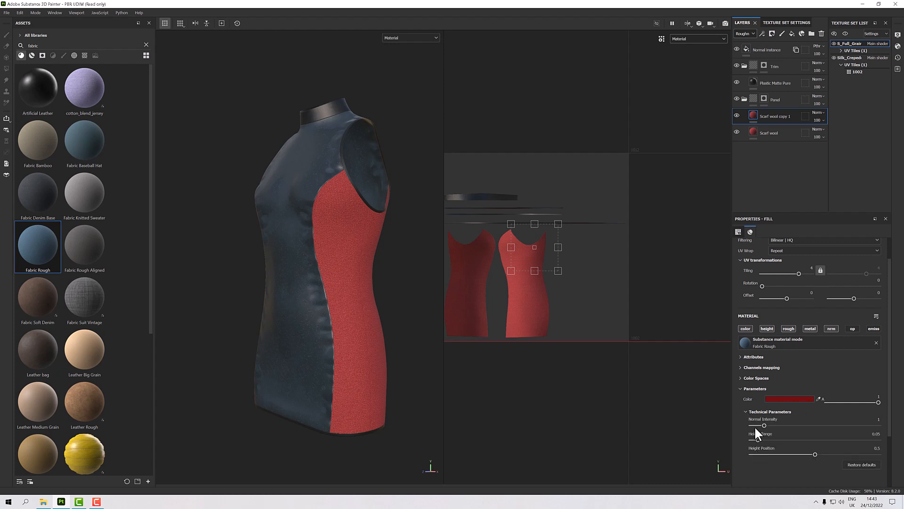
pyautogui.rightClick(767, 113)
pyautogui.click(801, 127)
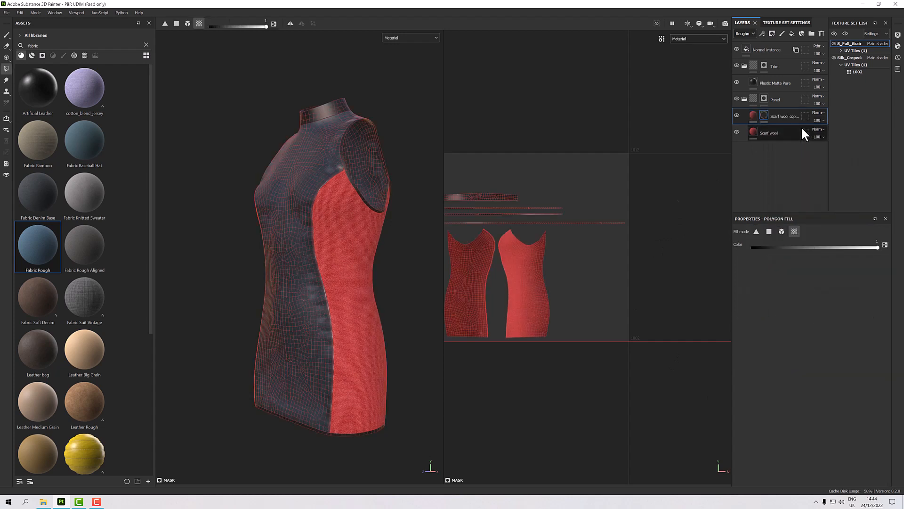
pyautogui.rightClick(765, 114)
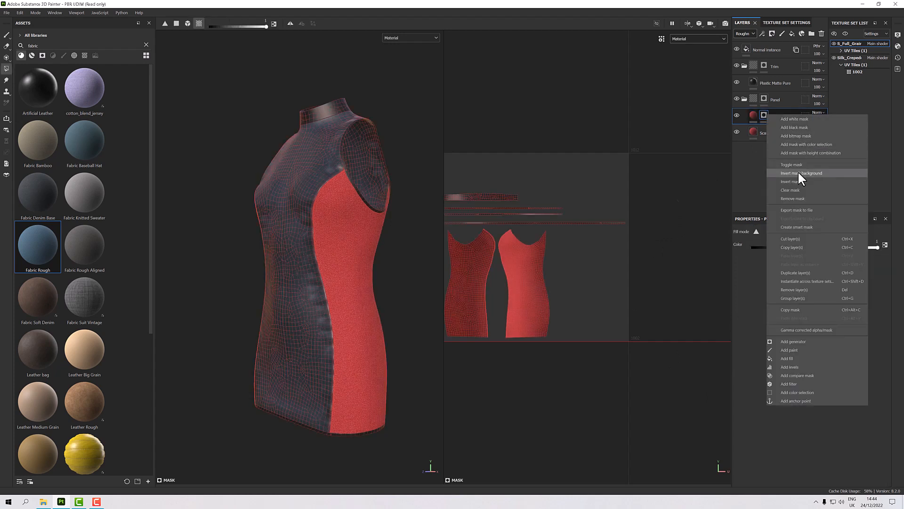
pyautogui.click(795, 340)
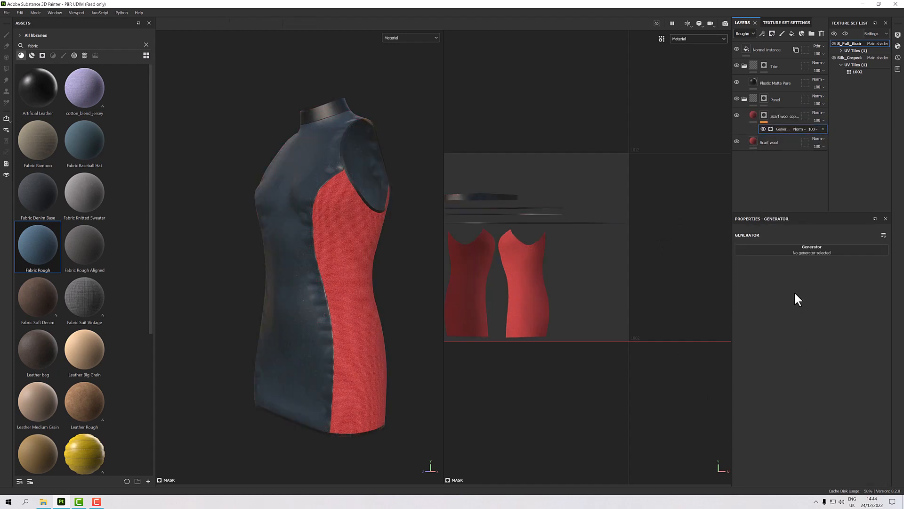
pyautogui.click(793, 246)
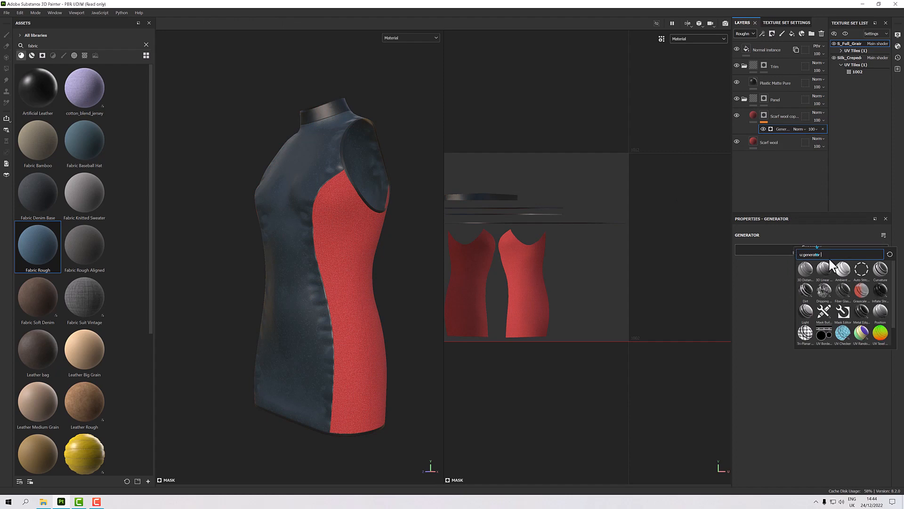
pyautogui.click(807, 295)
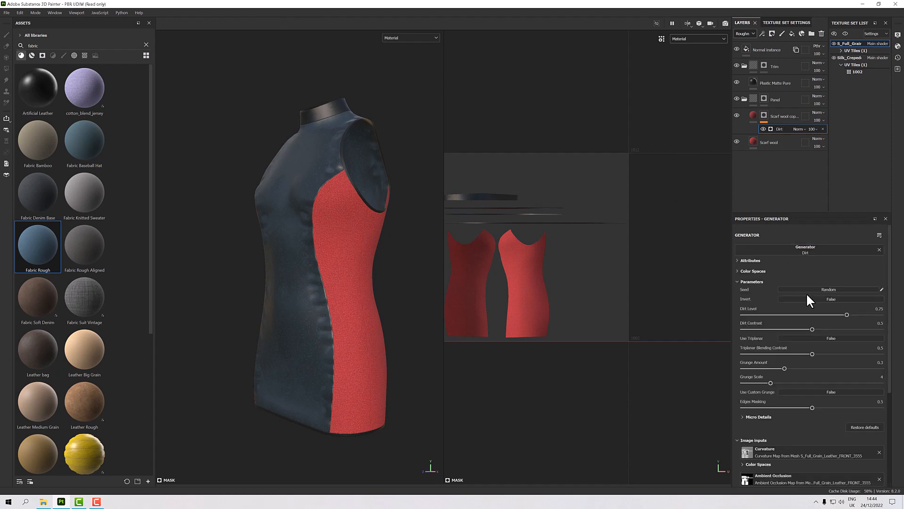
pyautogui.scroll(8, 357, 299)
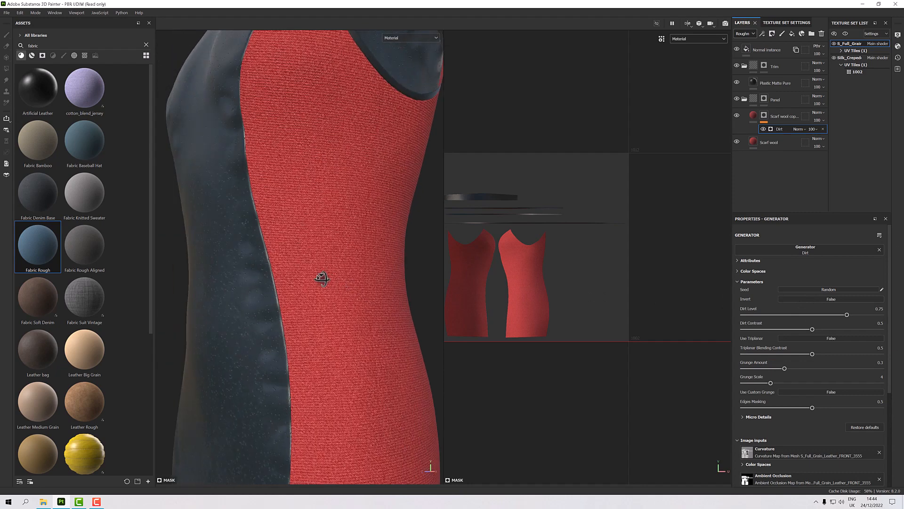
pyautogui.scroll(-5, 346, 285)
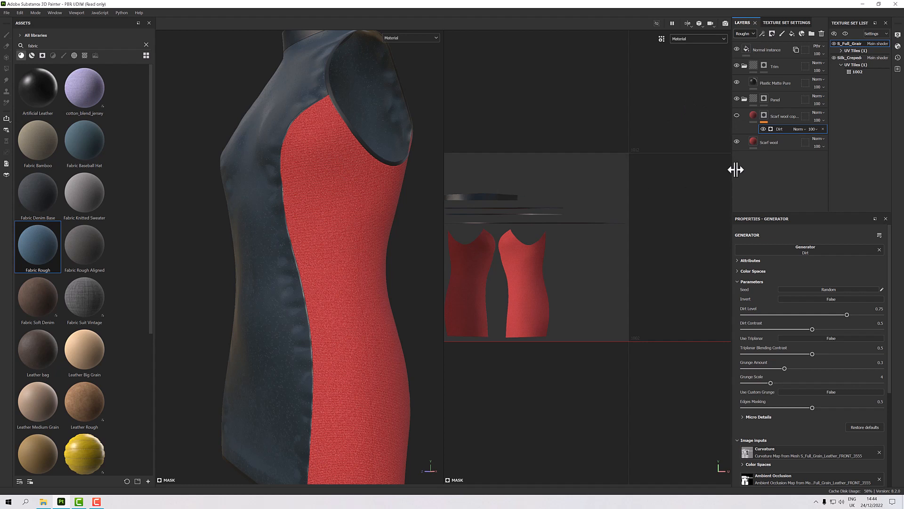
# Darken the Scarf wool copy's color to hex 5B0C0C and turn the layer's visibility back on
pyautogui.click(752, 115)
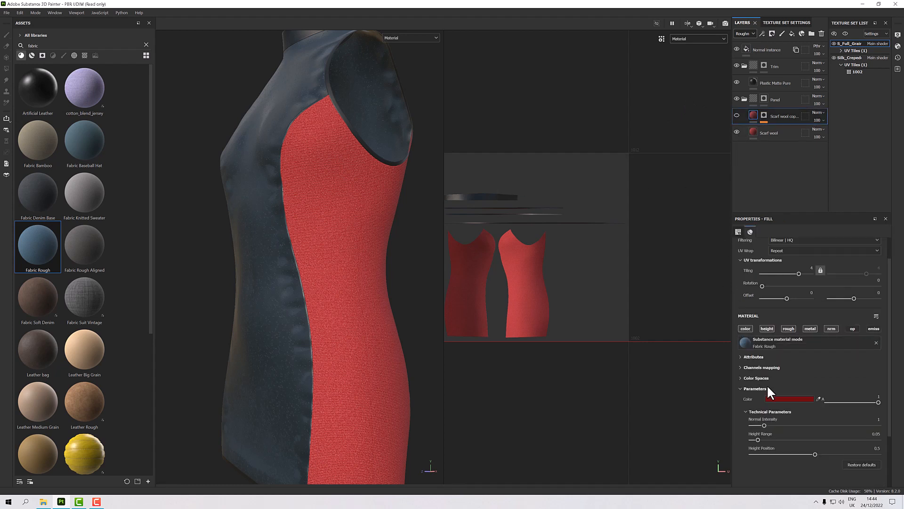
pyautogui.click(789, 400)
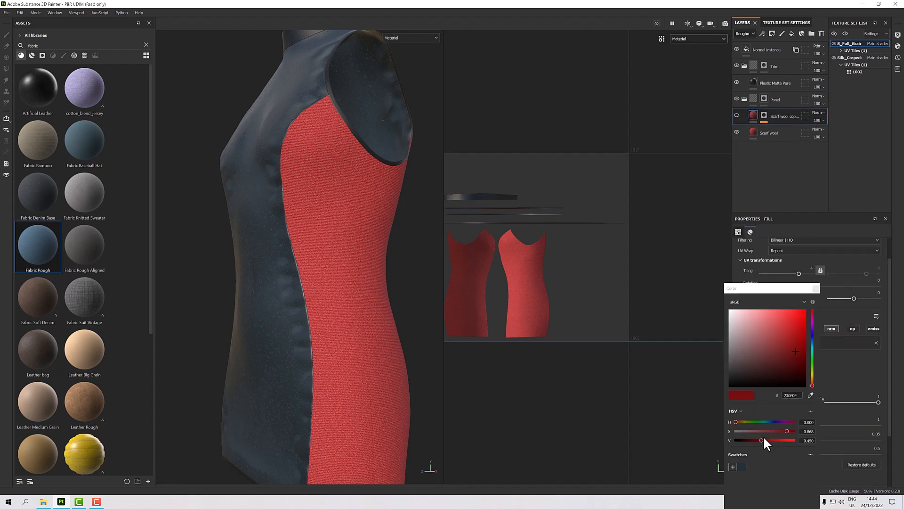
pyautogui.moveTo(755, 439); pyautogui.dragTo(731, 439)
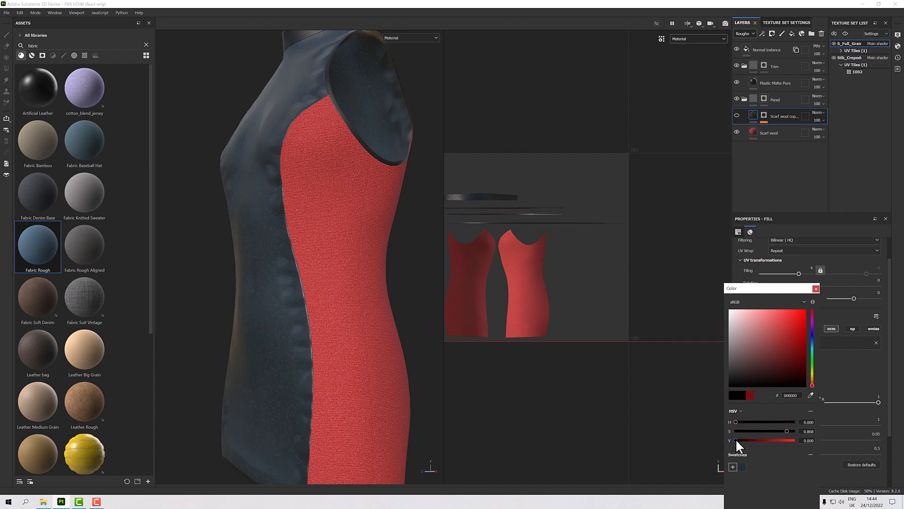
pyautogui.moveTo(735, 439)
pyautogui.mouseDown()
pyautogui.moveTo(775, 436)
pyautogui.moveTo(752, 440)
pyautogui.mouseUp()
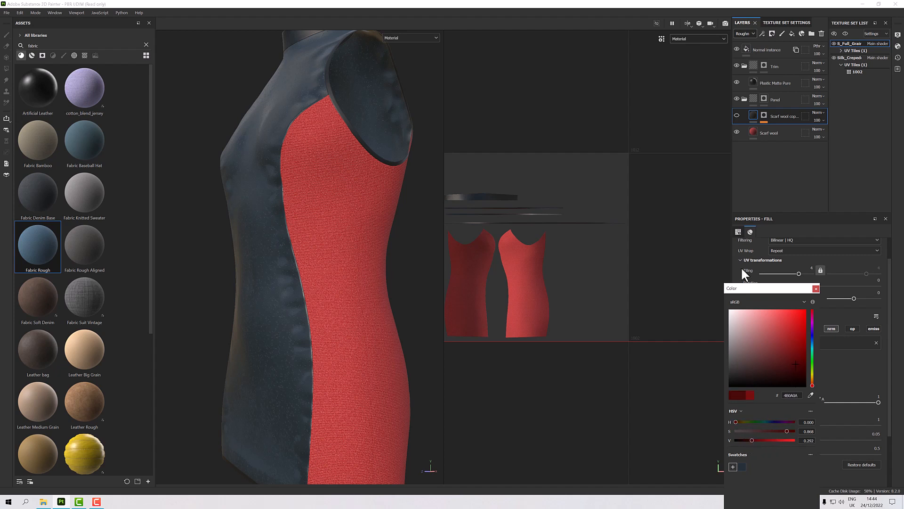
pyautogui.click(736, 116)
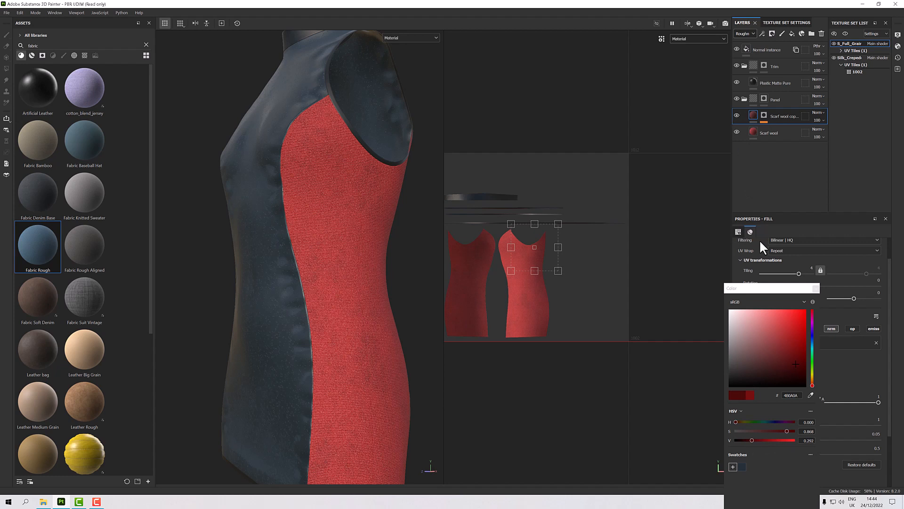
pyautogui.moveTo(748, 437); pyautogui.dragTo(731, 440)
pyautogui.click(748, 440)
# Examine the whole dress from several angles, including the red side panels, the front and the collar seam
pyautogui.scroll(-3, 361, 347)
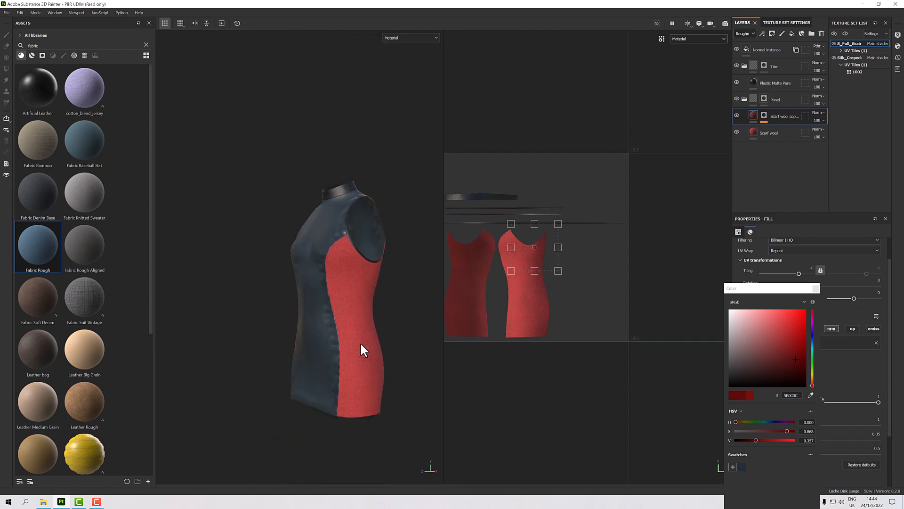
pyautogui.keyDown('alt'); pyautogui.moveTo(361, 347); pyautogui.dragTo(440, 334); pyautogui.keyUp('alt')
pyautogui.keyDown('alt'); pyautogui.moveTo(371, 307); pyautogui.dragTo(372, 286, button='middle'); pyautogui.keyUp('alt')
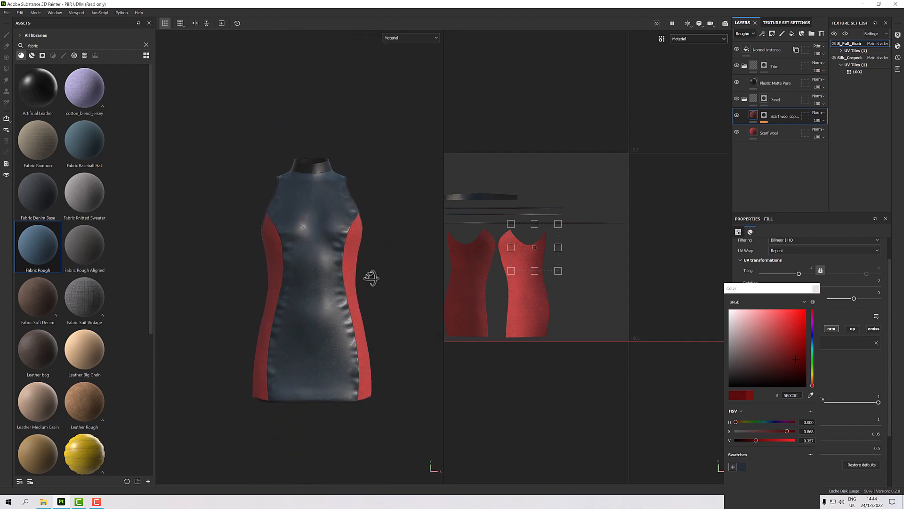
pyautogui.keyDown('alt'); pyautogui.moveTo(371, 278); pyautogui.dragTo(416, 249); pyautogui.keyUp('alt')
pyautogui.keyDown('alt'); pyautogui.moveTo(343, 272); pyautogui.dragTo(366, 302); pyautogui.keyUp('alt')
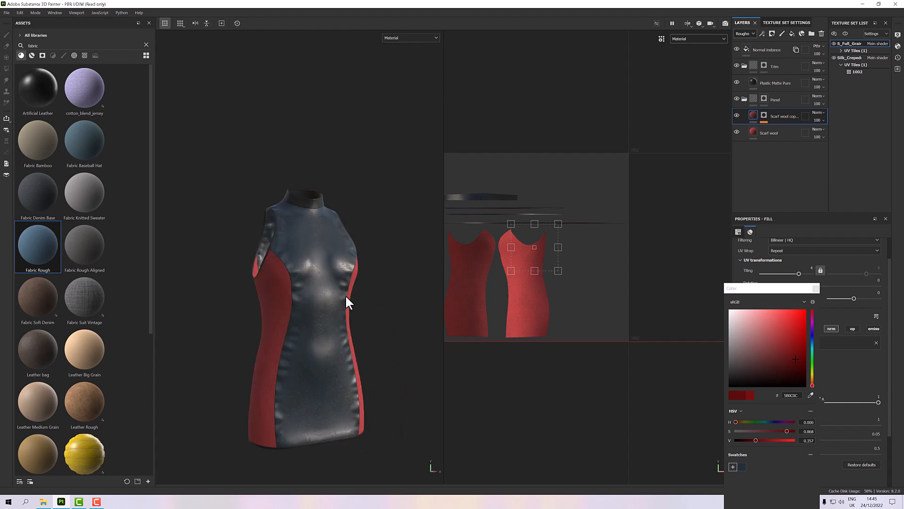
pyautogui.scroll(4, 346, 296)
pyautogui.scroll(2, 315, 234)
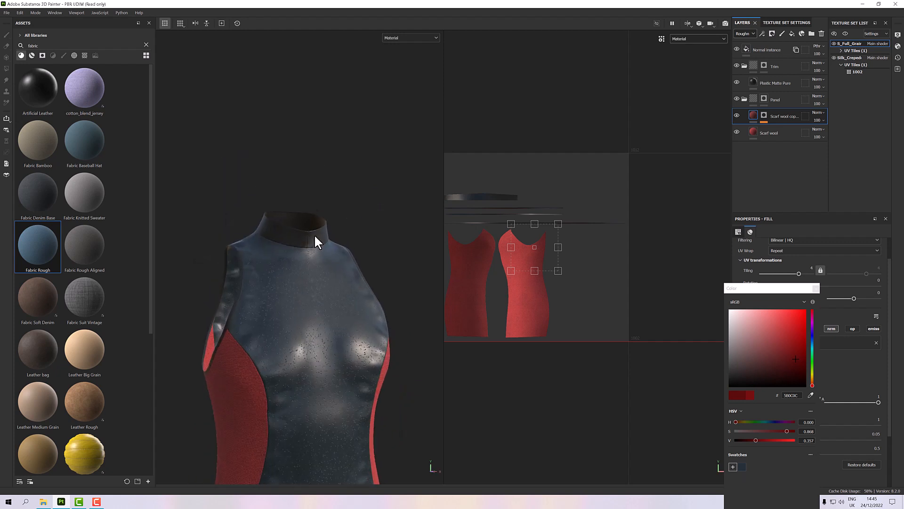
pyautogui.scroll(3, 315, 233)
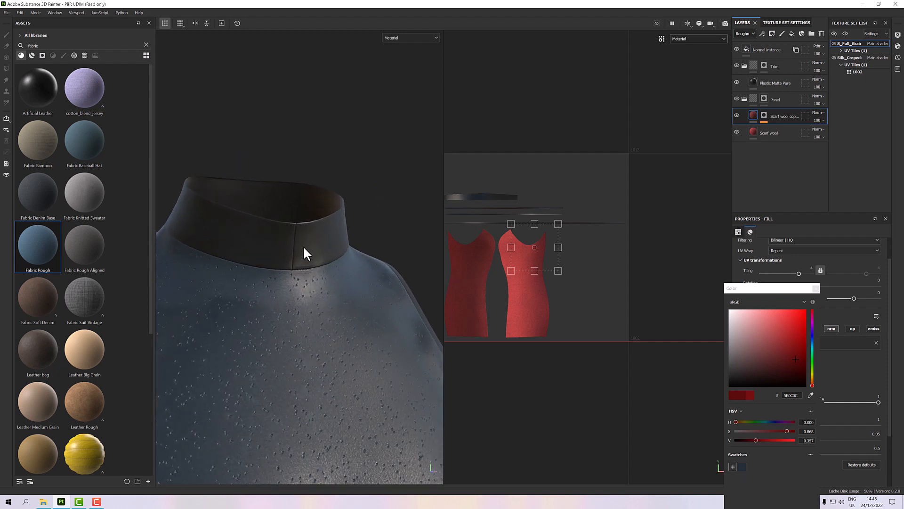
pyautogui.scroll(-6, 322, 298)
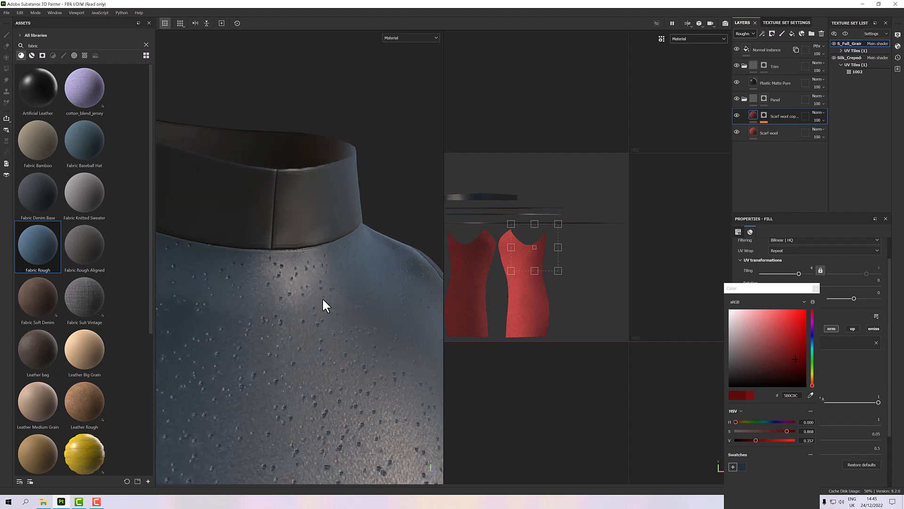
pyautogui.keyDown('alt'); pyautogui.moveTo(323, 298); pyautogui.dragTo(273, 298); pyautogui.keyUp('alt')
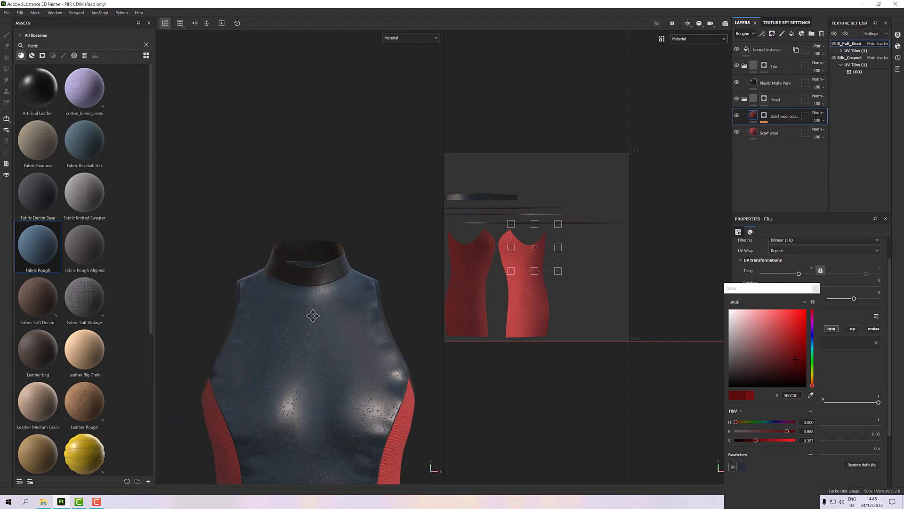
pyautogui.keyDown('alt'); pyautogui.moveTo(313, 315); pyautogui.dragTo(311, 129, button='middle'); pyautogui.keyUp('alt')
pyautogui.scroll(-3, 336, 215)
pyautogui.keyDown('alt'); pyautogui.moveTo(337, 216); pyautogui.dragTo(337, 193, button='middle'); pyautogui.keyUp('alt')
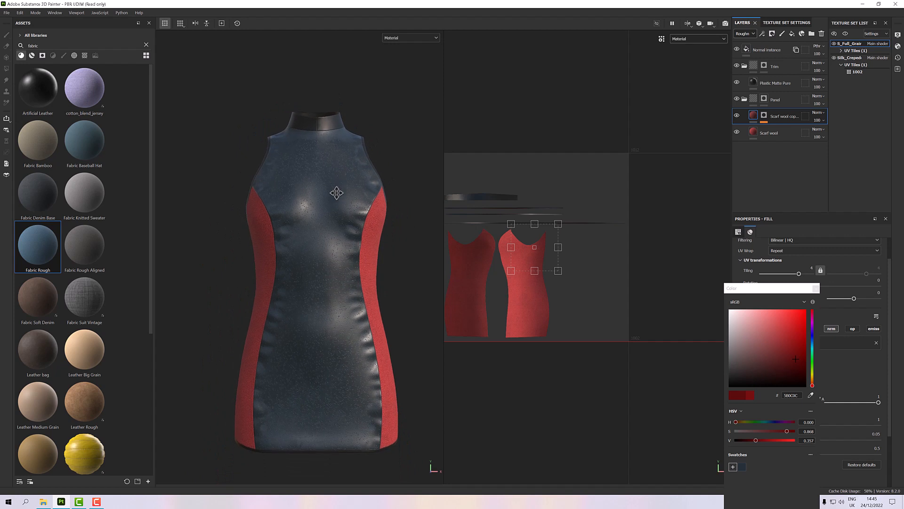
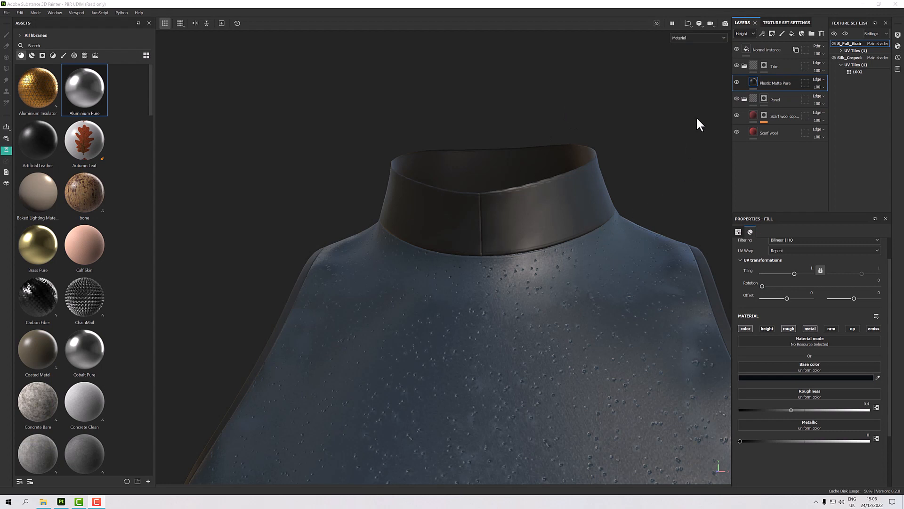
# Add a paint layer above the Plastic Matte Pure layer inside the Trim folder
pyautogui.click(771, 65)
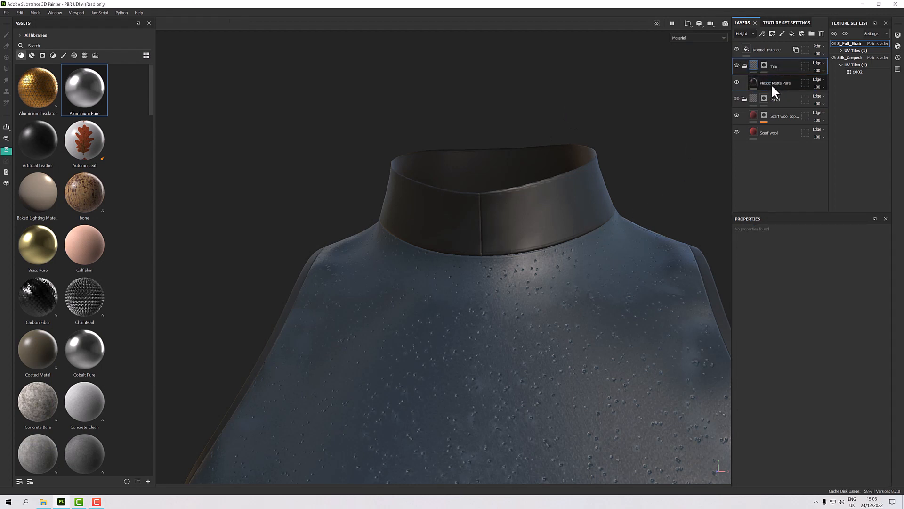
pyautogui.click(772, 85)
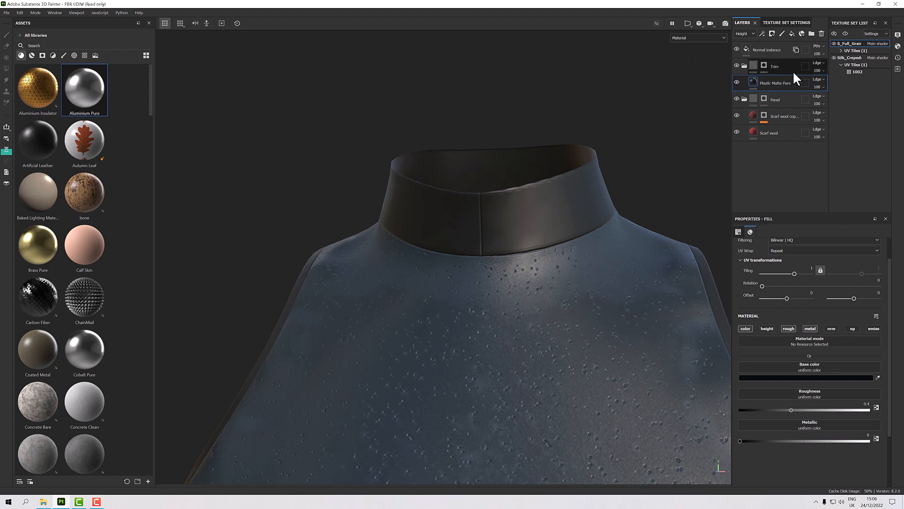
pyautogui.click(781, 33)
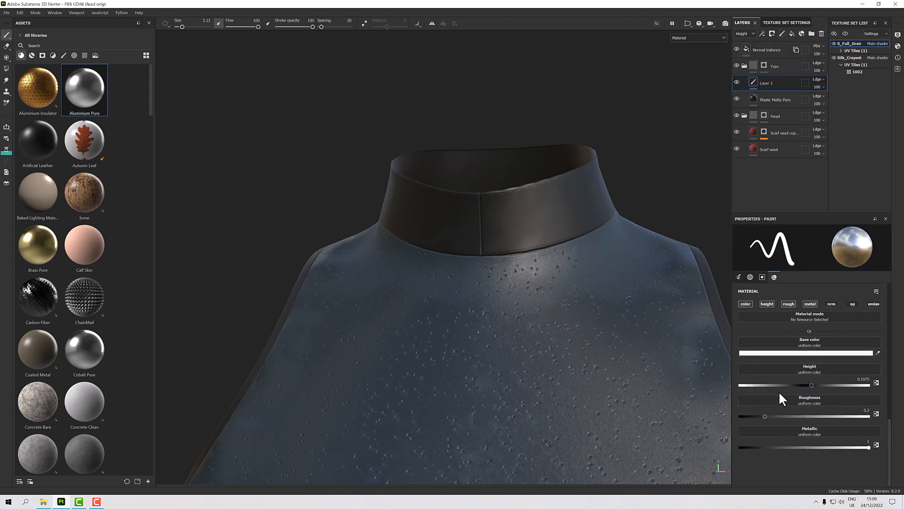
# Load the Aluminium Pure material into the brush, enable its height channel and set the height to about 0.156
pyautogui.click(83, 109)
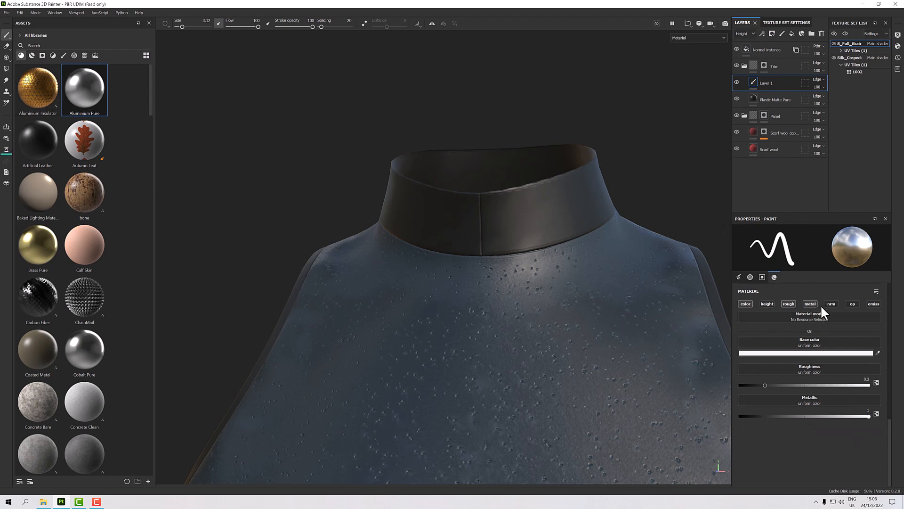
pyautogui.click(767, 304)
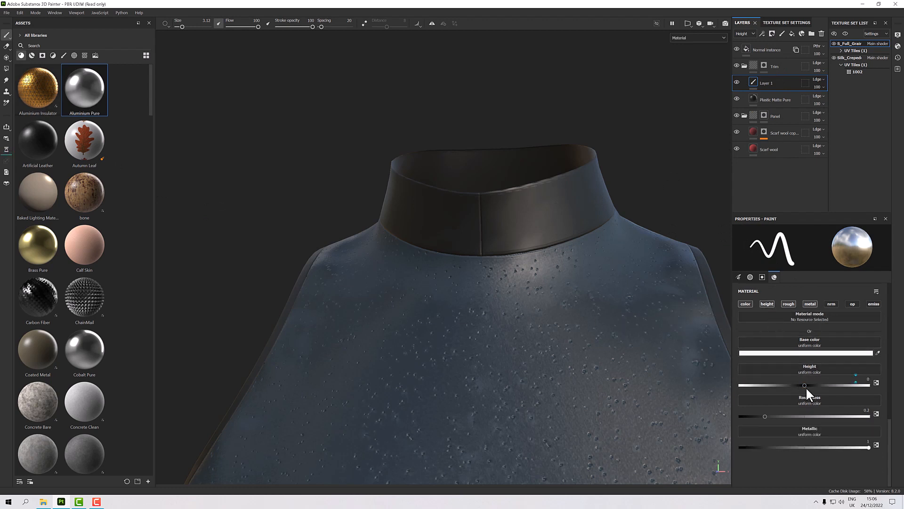
pyautogui.moveTo(803, 384); pyautogui.dragTo(815, 385)
pyautogui.moveTo(815, 384); pyautogui.dragTo(814, 385)
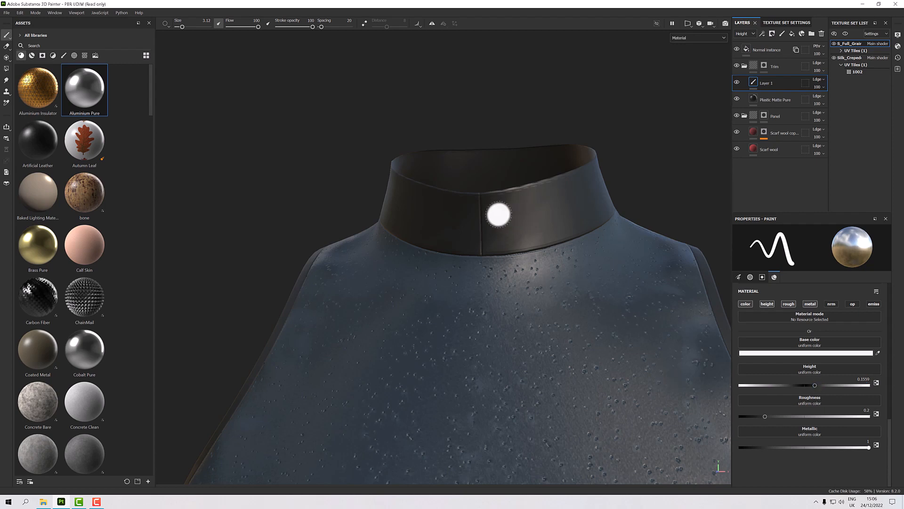
# Switch to the Basic Soft brush and set its size to 4.34 for the collar
pyautogui.scroll(5, 509, 214)
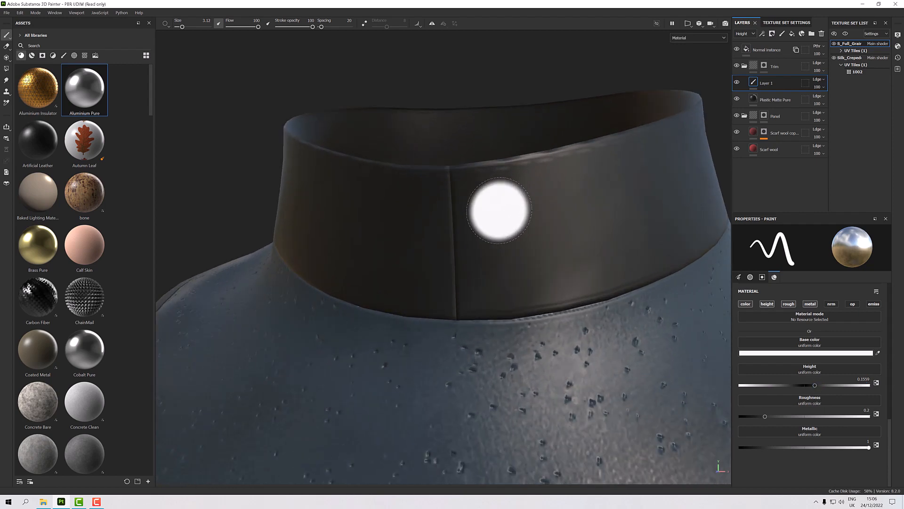
pyautogui.moveTo(505, 223)
pyautogui.keyDown('ctrl'); pyautogui.mouseDown(button='right')
pyautogui.moveTo(495, 224)
pyautogui.moveTo(518, 223)
pyautogui.mouseUp(button='right'); pyautogui.keyUp('ctrl')
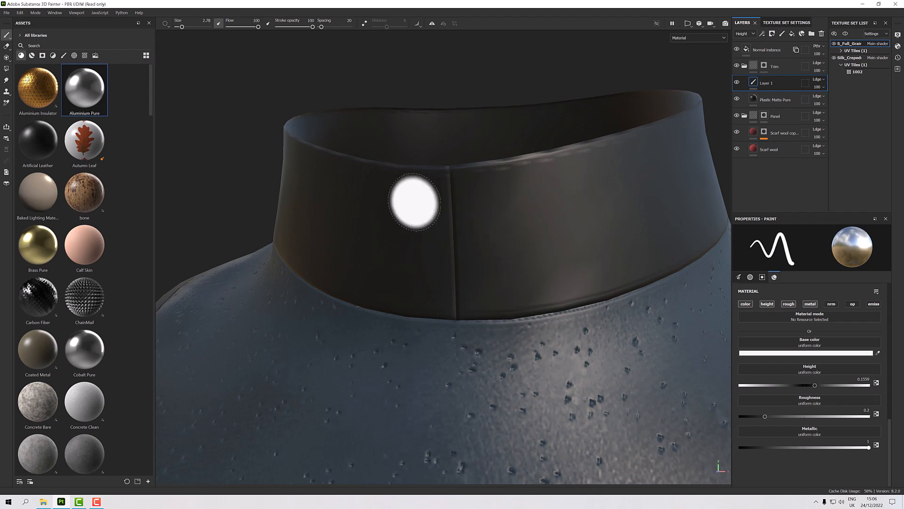
pyautogui.click(63, 55)
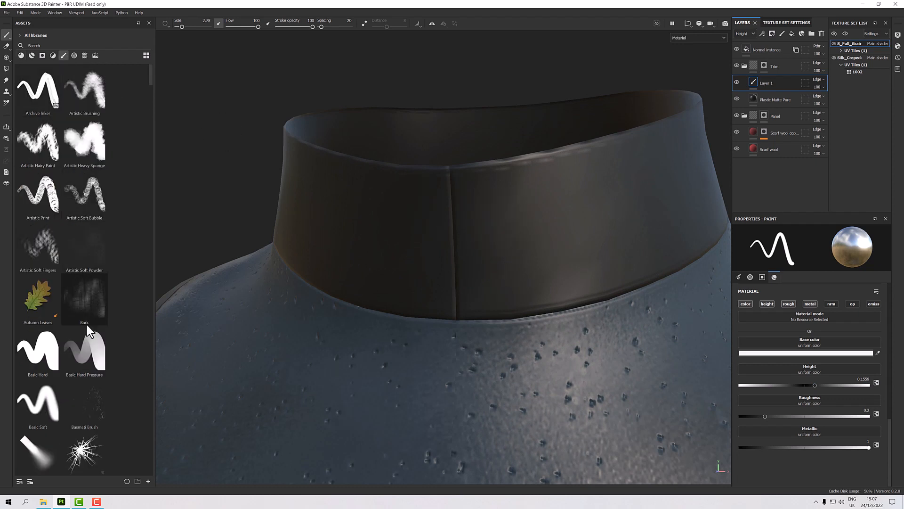
pyautogui.click(39, 408)
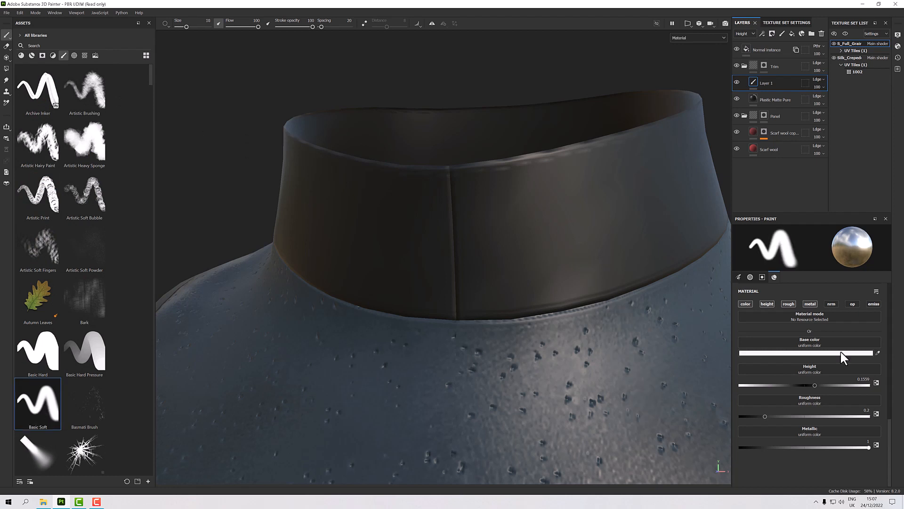
pyautogui.moveTo(524, 229)
pyautogui.keyDown('ctrl'); pyautogui.mouseDown(button='right')
pyautogui.moveTo(497, 220)
pyautogui.moveTo(502, 216)
pyautogui.mouseUp(button='right'); pyautogui.keyUp('ctrl')
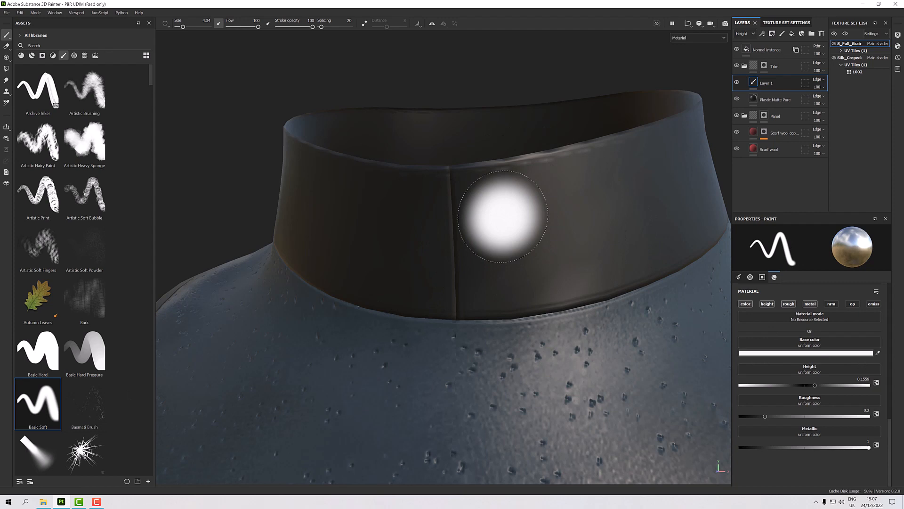
# Try a metal stud beside the collar seam with the soft-edged brush, and undo it
pyautogui.click(503, 216)
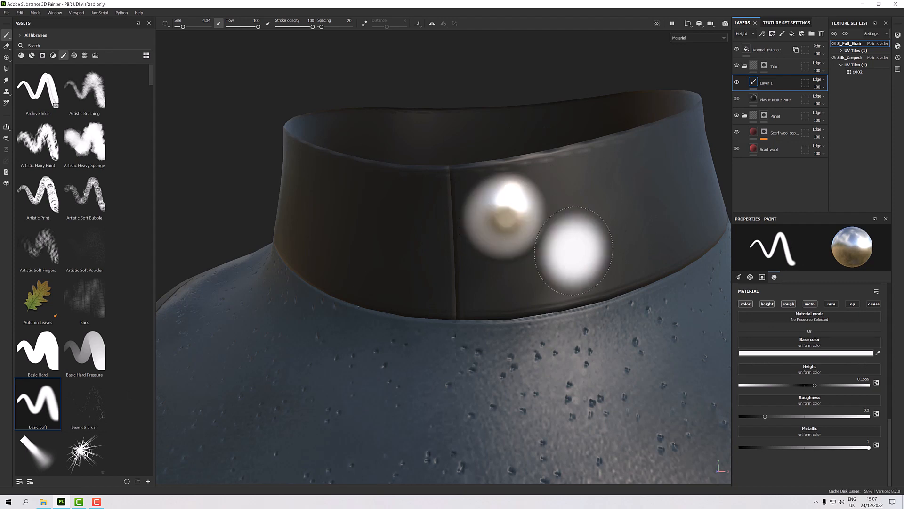
pyautogui.moveTo(596, 257)
pyautogui.keyDown('alt'); pyautogui.mouseDown()
pyautogui.moveTo(609, 202)
pyautogui.moveTo(744, 202)
pyautogui.moveTo(714, 246)
pyautogui.moveTo(595, 250)
pyautogui.mouseUp(); pyautogui.keyUp('alt')
pyautogui.hotkey('ctrl', 'z')
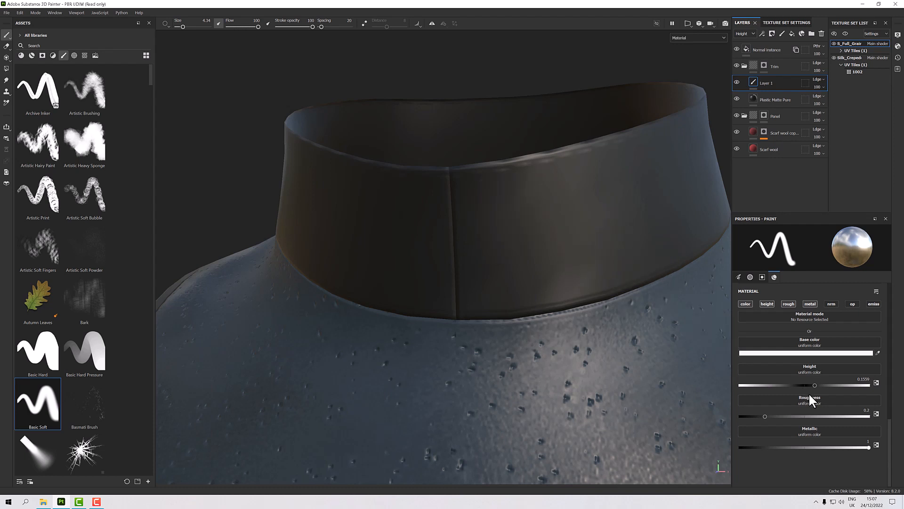
# Set the brush alpha's hardness to 0.6, test a stud on the collar and undo it
pyautogui.scroll(5, 810, 389)
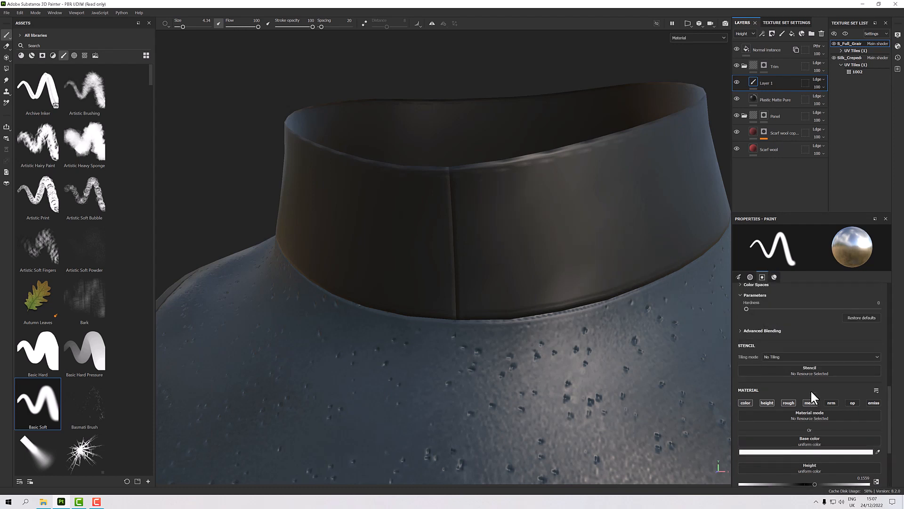
pyautogui.moveTo(774, 352); pyautogui.dragTo(825, 350)
pyautogui.click(495, 219)
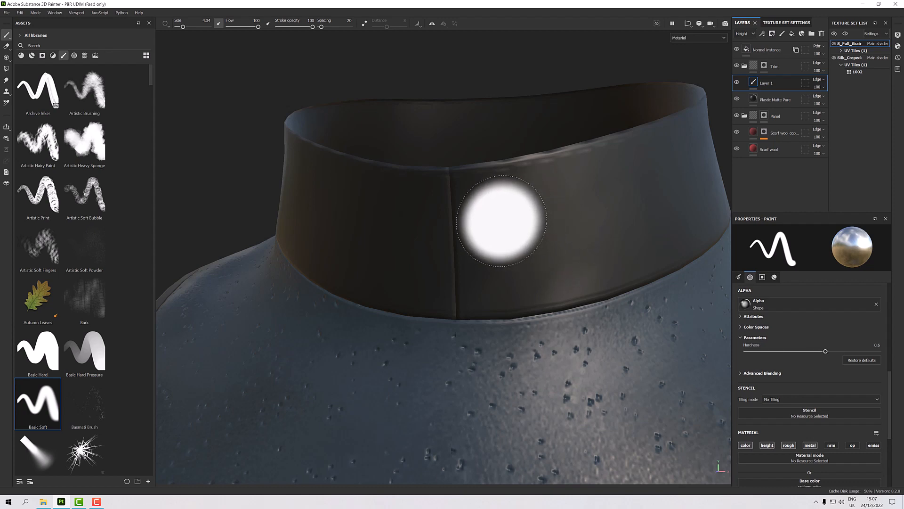
pyautogui.moveTo(585, 287)
pyautogui.keyDown('alt'); pyautogui.mouseDown()
pyautogui.moveTo(611, 250)
pyautogui.moveTo(631, 257)
pyautogui.moveTo(579, 268)
pyautogui.mouseUp(); pyautogui.keyUp('alt')
pyautogui.hotkey('ctrl', 'z')
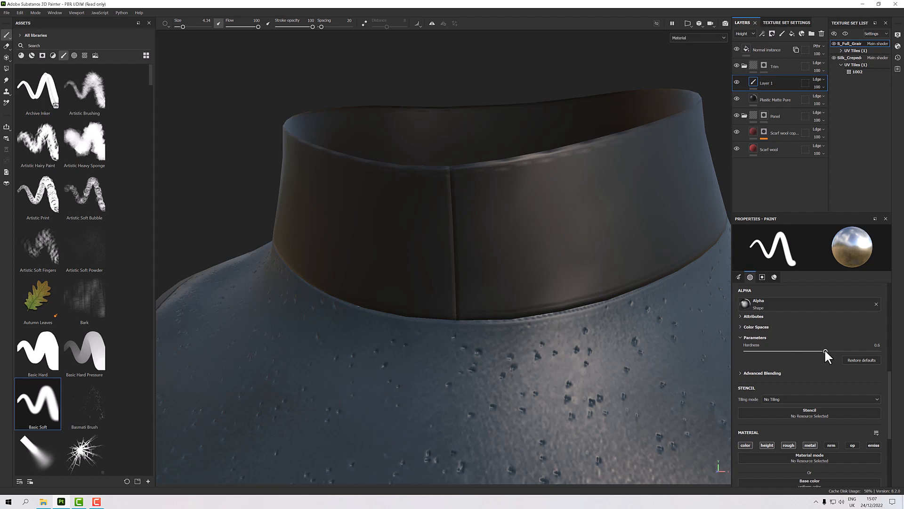
# Raise the brush alpha's hardness to 1, test a stud beside the collar seam and undo it
pyautogui.moveTo(825, 350); pyautogui.dragTo(887, 358)
pyautogui.click(516, 221)
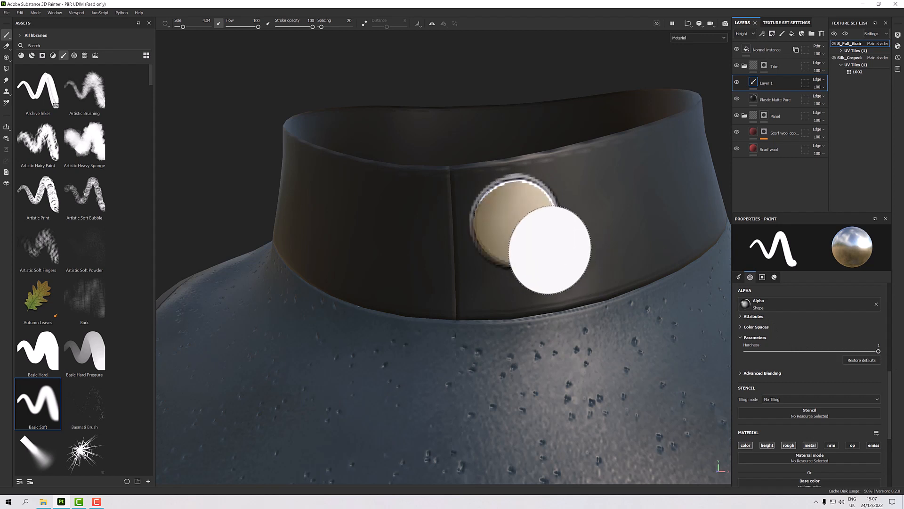
pyautogui.moveTo(597, 267)
pyautogui.keyDown('alt'); pyautogui.mouseDown()
pyautogui.moveTo(521, 222)
pyautogui.moveTo(526, 247)
pyautogui.mouseUp(); pyautogui.keyUp('alt')
pyautogui.hotkey('ctrl', 'z')
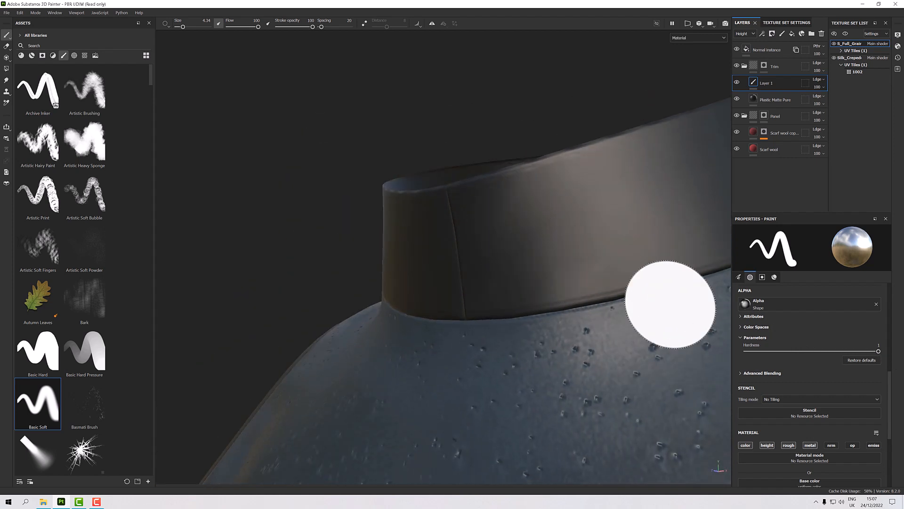
# Set the brush hardness to 0.86 and size to 2.68, and paint two metal studs one above the other beside the collar seam
pyautogui.moveTo(879, 352); pyautogui.dragTo(857, 352)
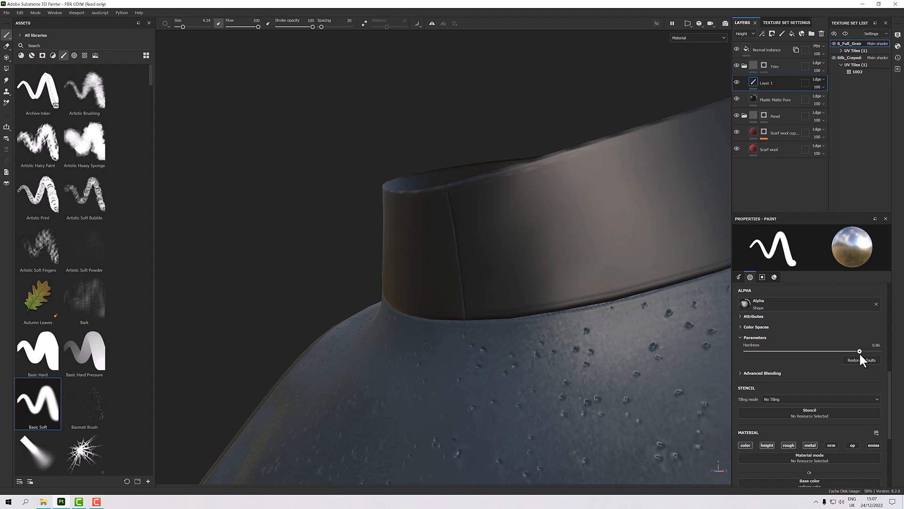
pyautogui.moveTo(536, 239)
pyautogui.keyDown('ctrl'); pyautogui.mouseDown(button='right')
pyautogui.moveTo(511, 239)
pyautogui.moveTo(551, 240)
pyautogui.moveTo(533, 240)
pyautogui.mouseUp(button='right'); pyautogui.keyUp('ctrl')
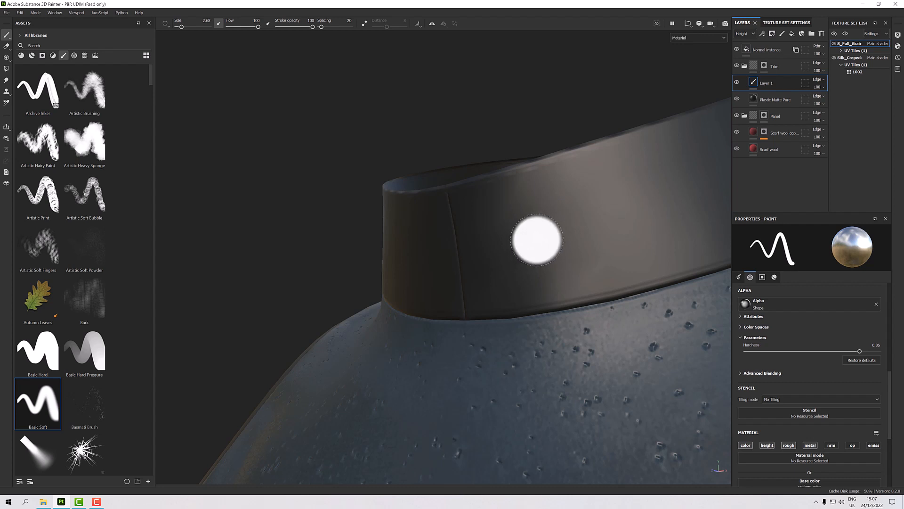
pyautogui.keyDown('alt'); pyautogui.moveTo(504, 240); pyautogui.dragTo(545, 232); pyautogui.keyUp('alt')
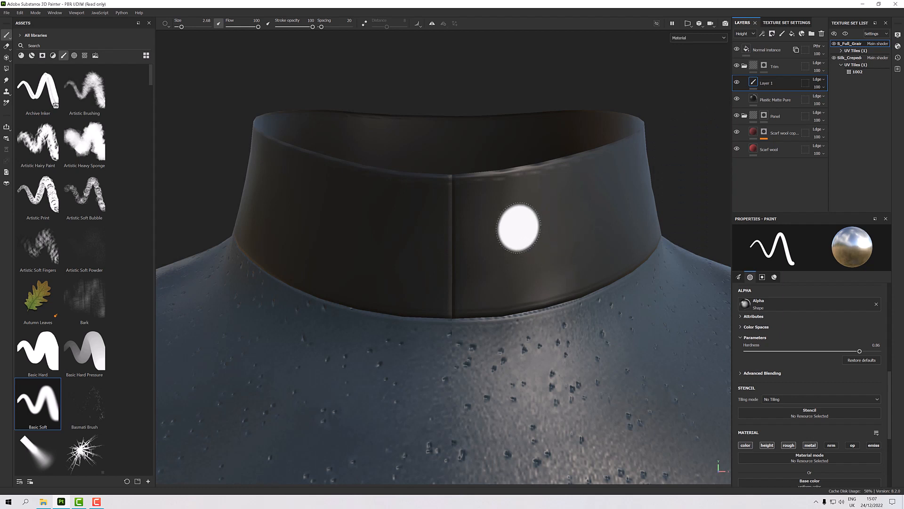
pyautogui.click(494, 214)
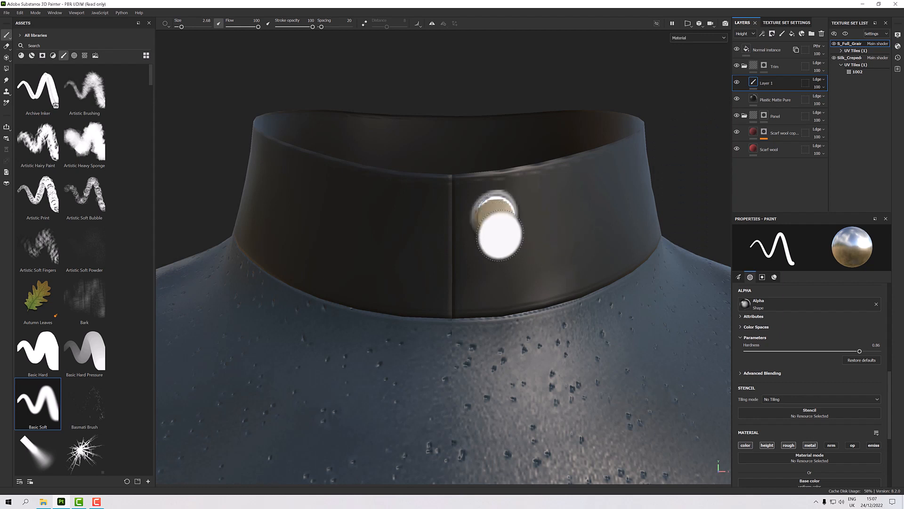
pyautogui.click(498, 276)
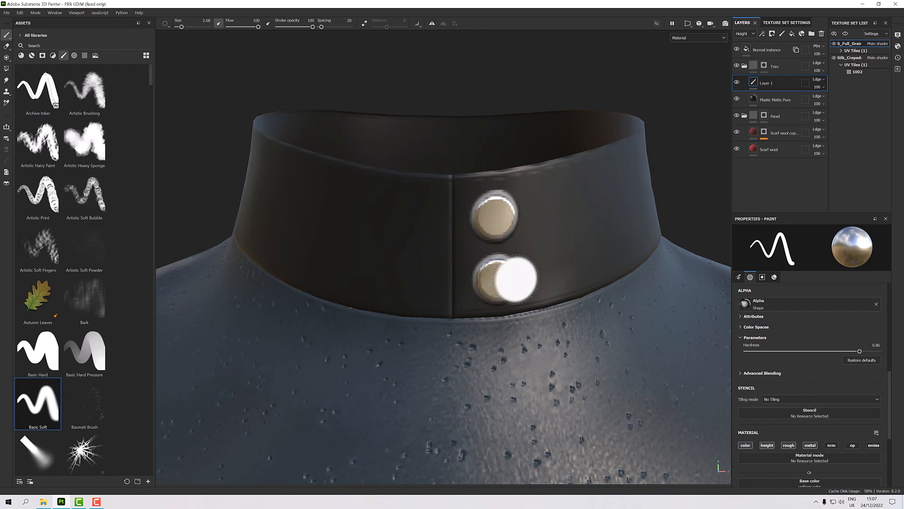
# Check the two studs from the side and add a Height To Normal filter to their paint layer
pyautogui.moveTo(509, 276)
pyautogui.keyDown('alt'); pyautogui.mouseDown()
pyautogui.moveTo(558, 280)
pyautogui.moveTo(459, 280)
pyautogui.moveTo(487, 283)
pyautogui.mouseUp(); pyautogui.keyUp('alt')
pyautogui.scroll(-8, 559, 280)
pyautogui.scroll(10, 487, 283)
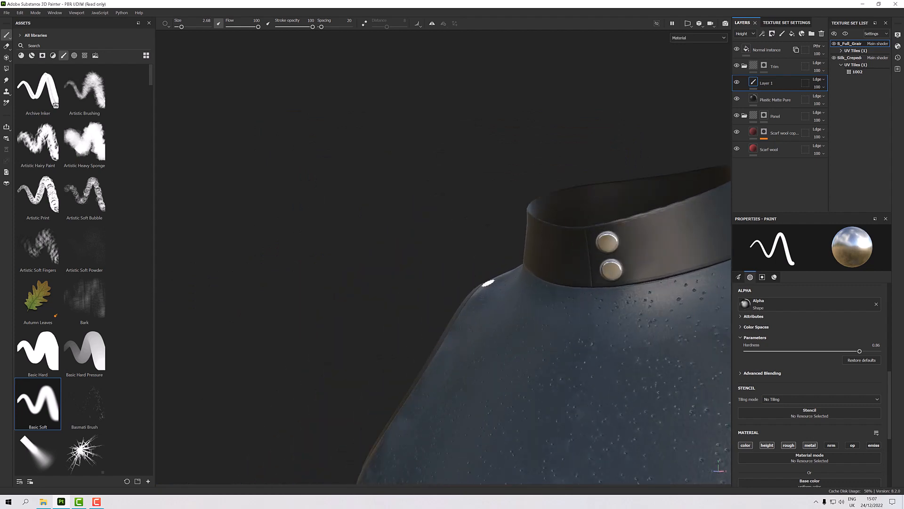
pyautogui.keyDown('alt'); pyautogui.moveTo(532, 263); pyautogui.dragTo(426, 297); pyautogui.keyUp('alt')
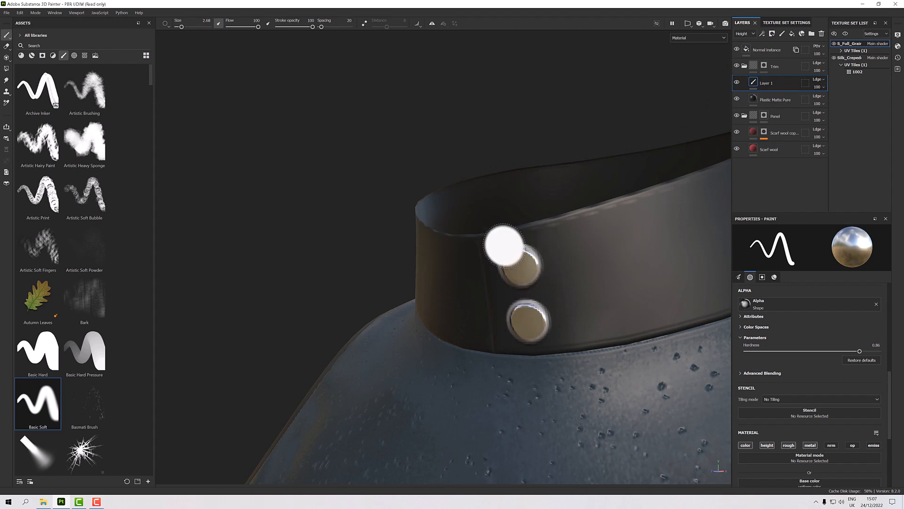
pyautogui.rightClick(757, 83)
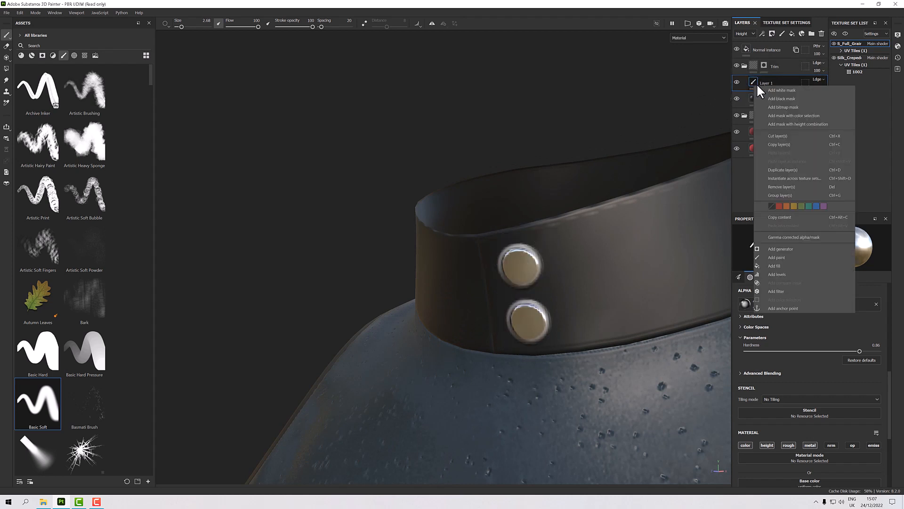
pyautogui.click(782, 290)
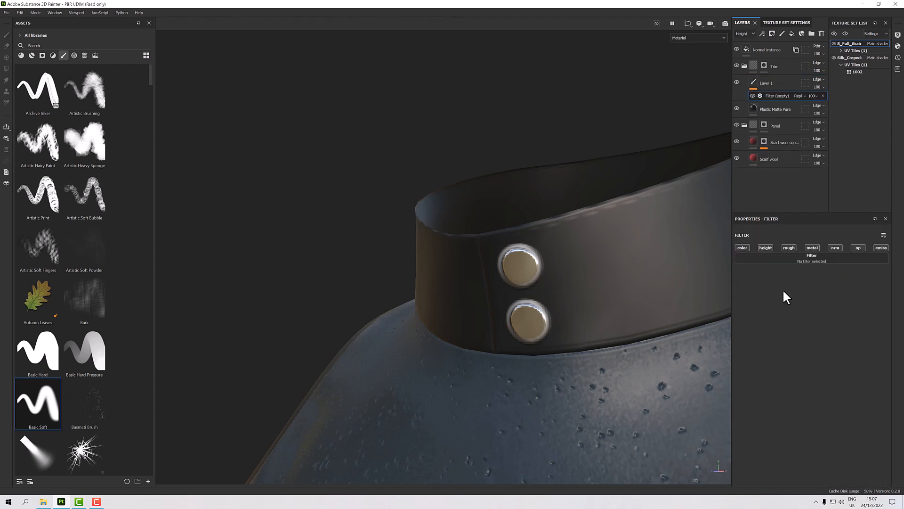
pyautogui.click(790, 259)
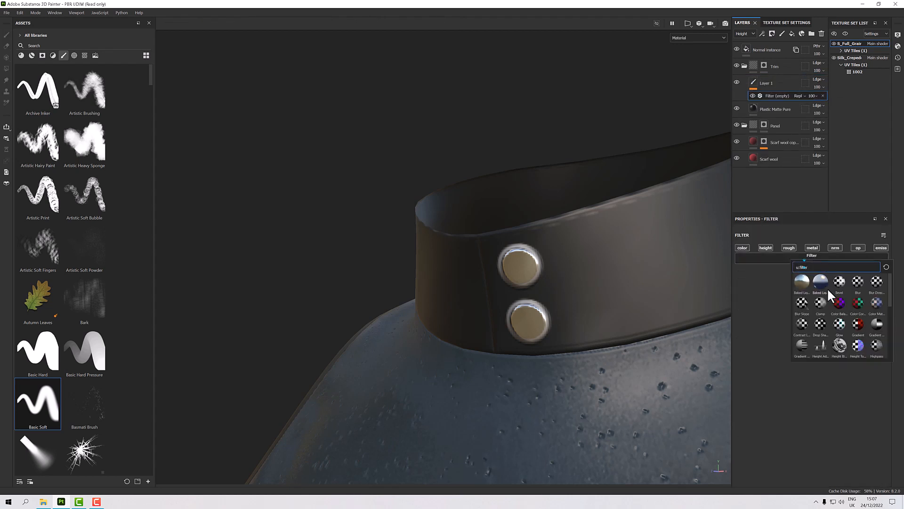
pyautogui.click(857, 345)
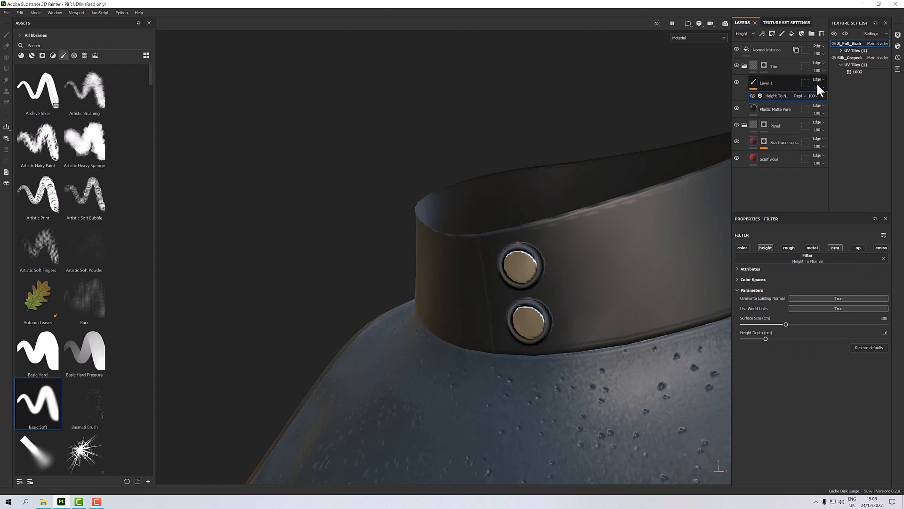
# Lower the stud paint layer's opacity to 0 in the Height channel
pyautogui.click(743, 34)
pyautogui.click(748, 49)
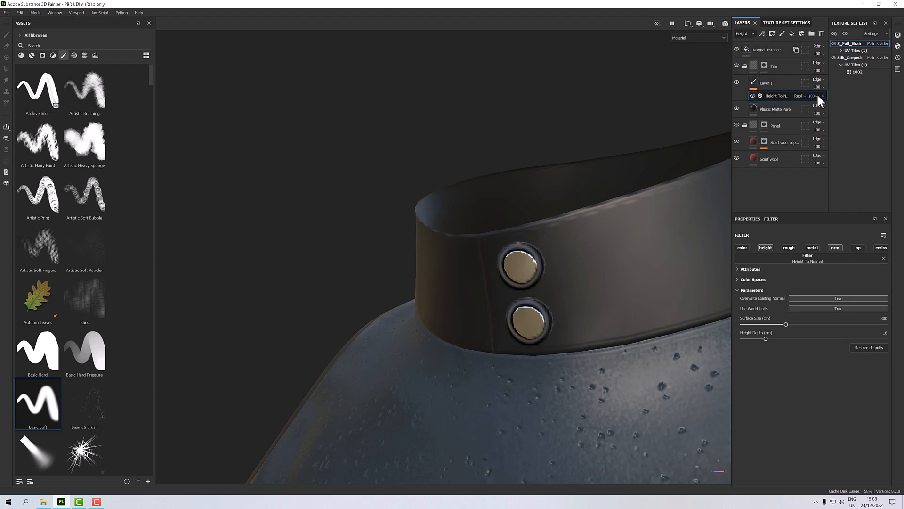
pyautogui.click(754, 81)
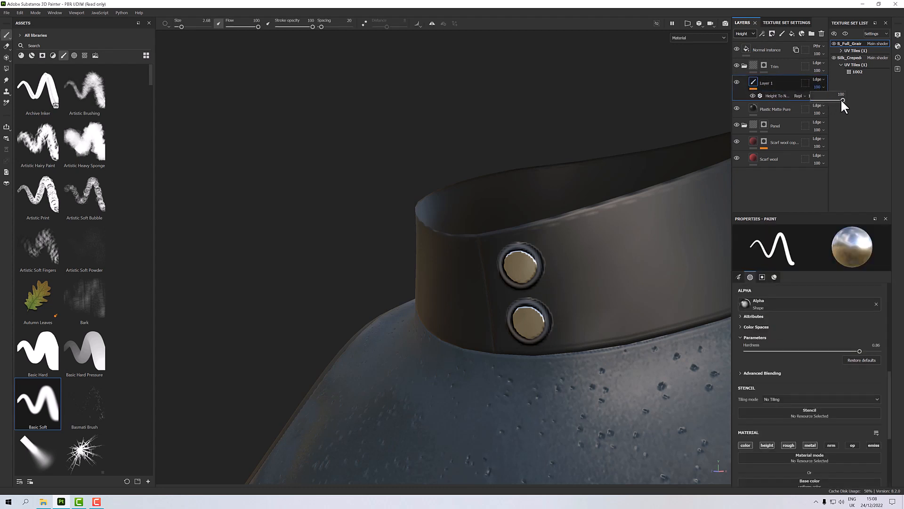
pyautogui.moveTo(841, 100)
pyautogui.mouseDown()
pyautogui.moveTo(776, 101)
pyautogui.moveTo(839, 100)
pyautogui.moveTo(786, 103)
pyautogui.mouseUp()
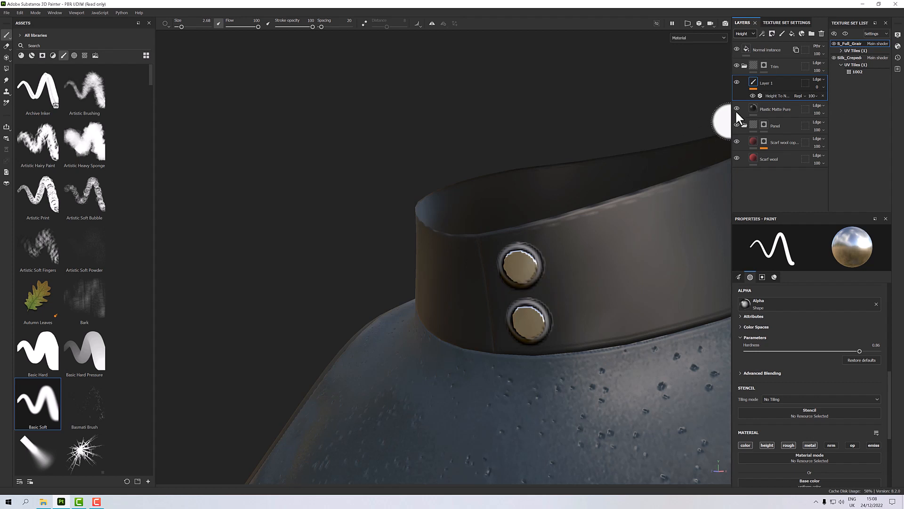
# Set the Height To Normal filter's height depth to about 1 cm and its surface size to 644 cm
pyautogui.click(770, 95)
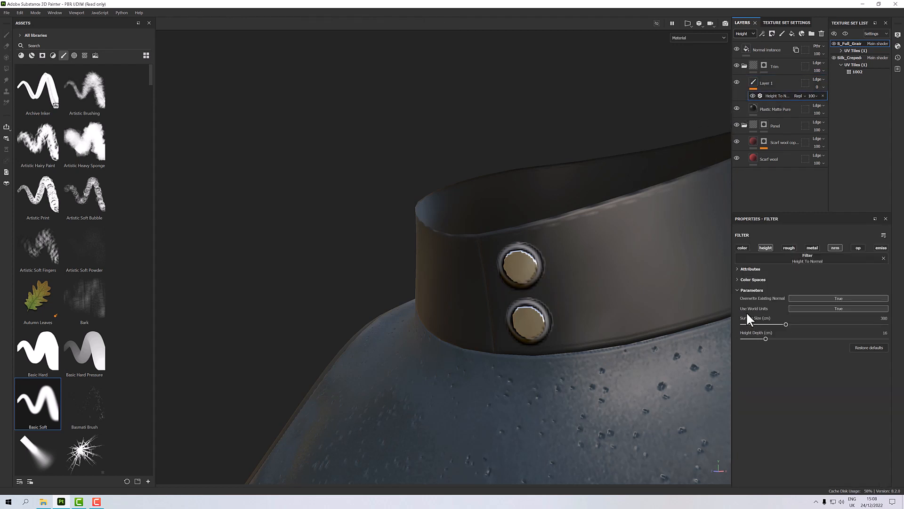
pyautogui.moveTo(766, 338)
pyautogui.mouseDown()
pyautogui.moveTo(729, 335)
pyautogui.moveTo(744, 338)
pyautogui.mouseUp()
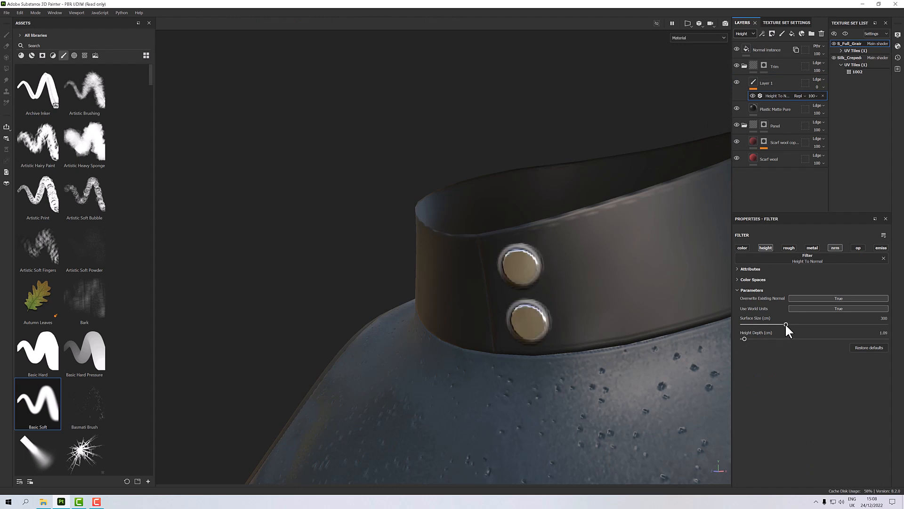
pyautogui.moveTo(827, 324)
pyautogui.mouseDown()
pyautogui.moveTo(871, 327)
pyautogui.moveTo(833, 326)
pyautogui.mouseUp()
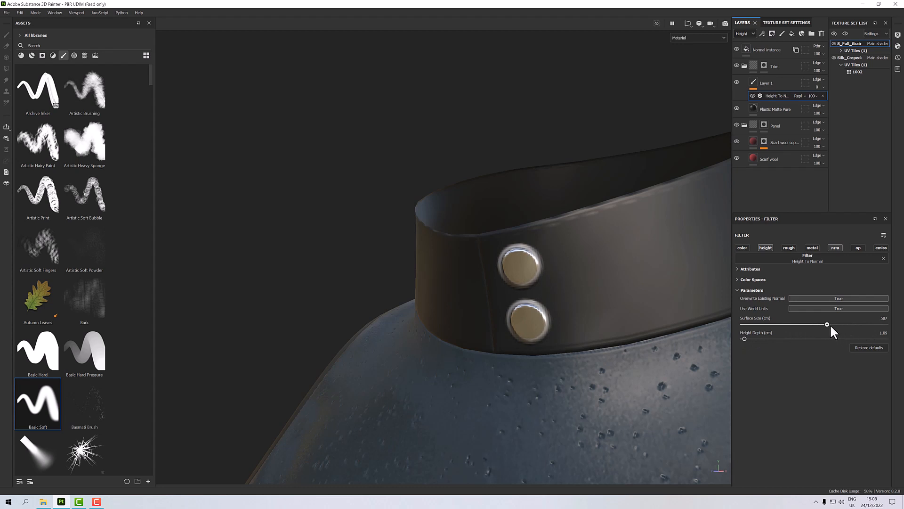
pyautogui.moveTo(744, 338); pyautogui.dragTo(744, 338)
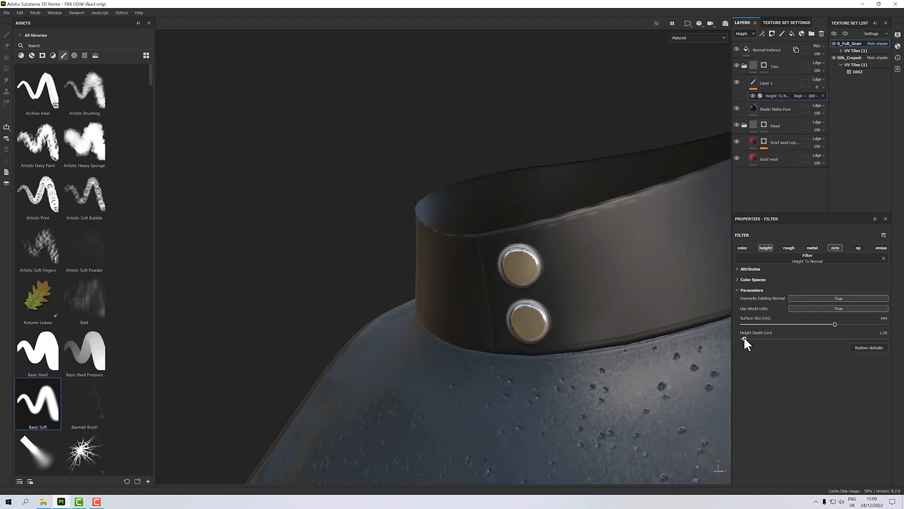
# Display only the Normal channel and examine the studs and collar from a distance and up close
pyautogui.click(678, 36)
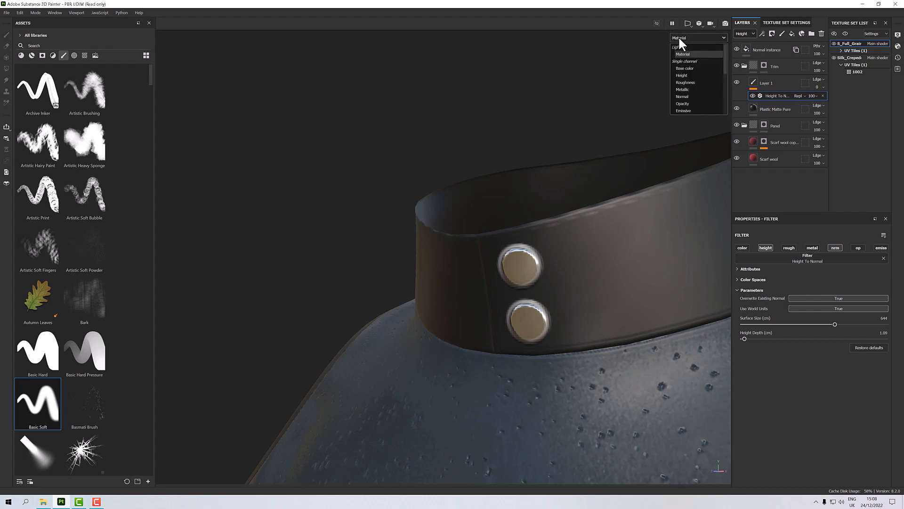
pyautogui.click(683, 96)
pyautogui.keyDown('alt'); pyautogui.moveTo(568, 219); pyautogui.dragTo(539, 267); pyautogui.keyUp('alt')
pyautogui.scroll(-5, 526, 267)
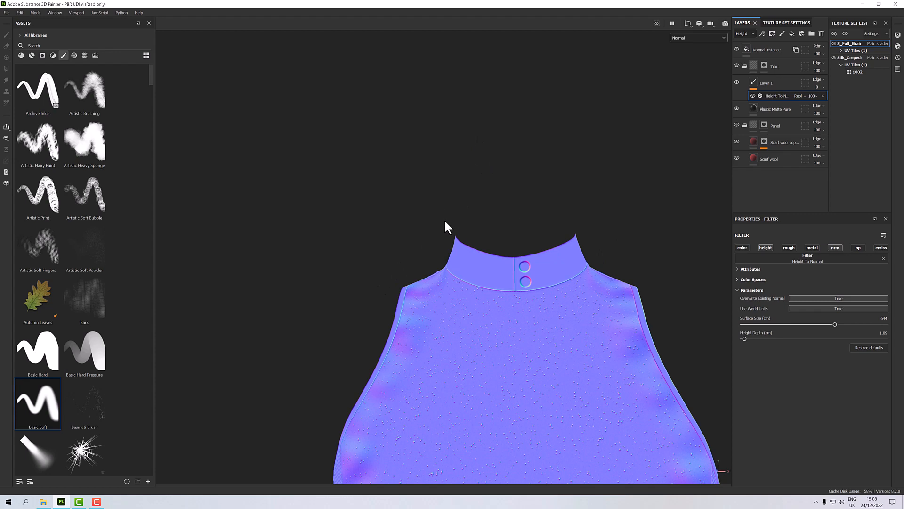
pyautogui.keyDown('alt'); pyautogui.moveTo(459, 227); pyautogui.dragTo(512, 257); pyautogui.keyUp('alt')
pyautogui.scroll(6, 541, 264)
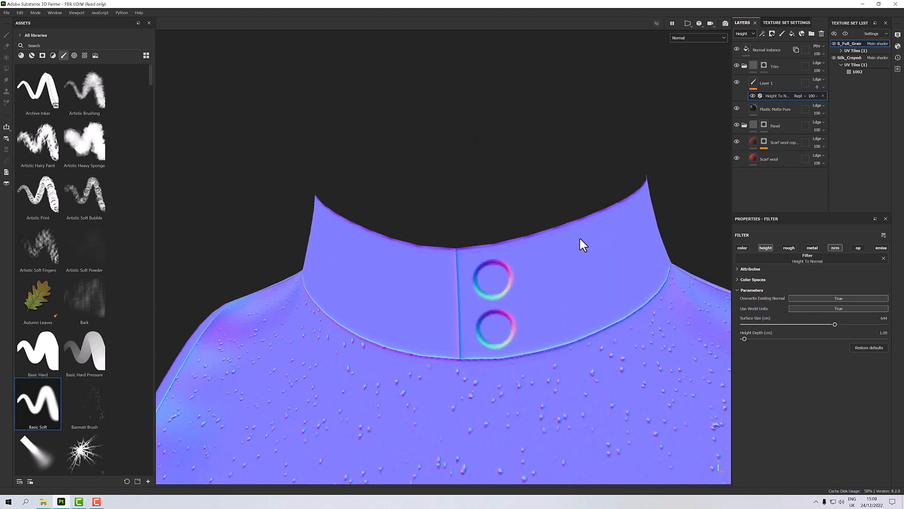
# Select the stud paint layer, return to the full Material display and check the studs at an angle
pyautogui.click(752, 82)
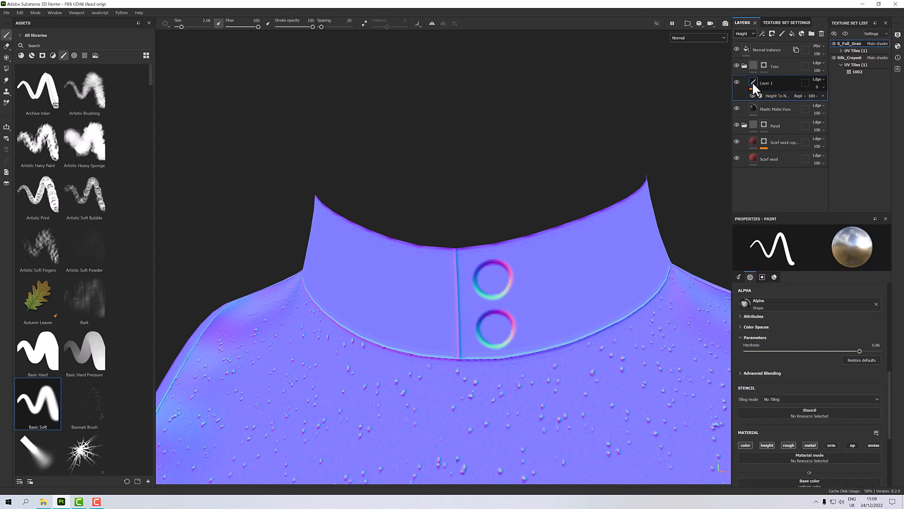
pyautogui.click(689, 37)
pyautogui.click(685, 53)
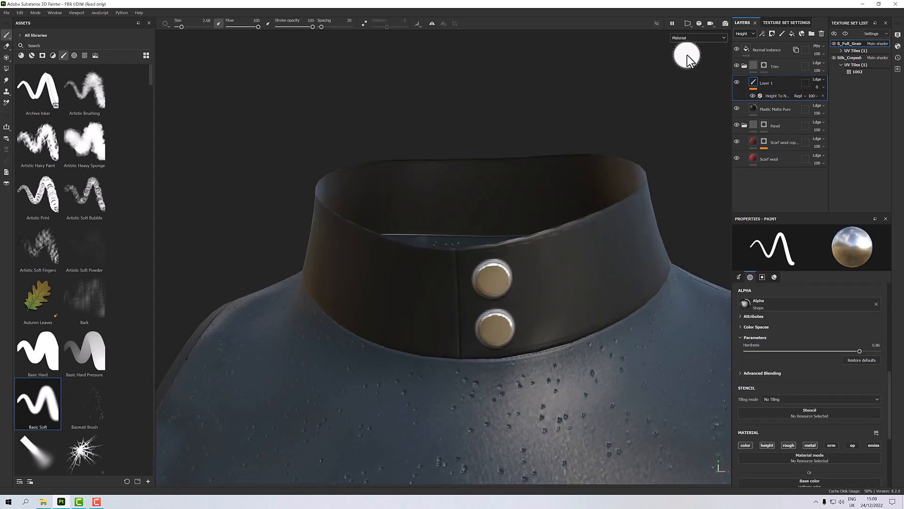
pyautogui.scroll(3, 586, 280)
pyautogui.keyDown('alt'); pyautogui.moveTo(585, 280); pyautogui.dragTo(528, 258); pyautogui.keyUp('alt')
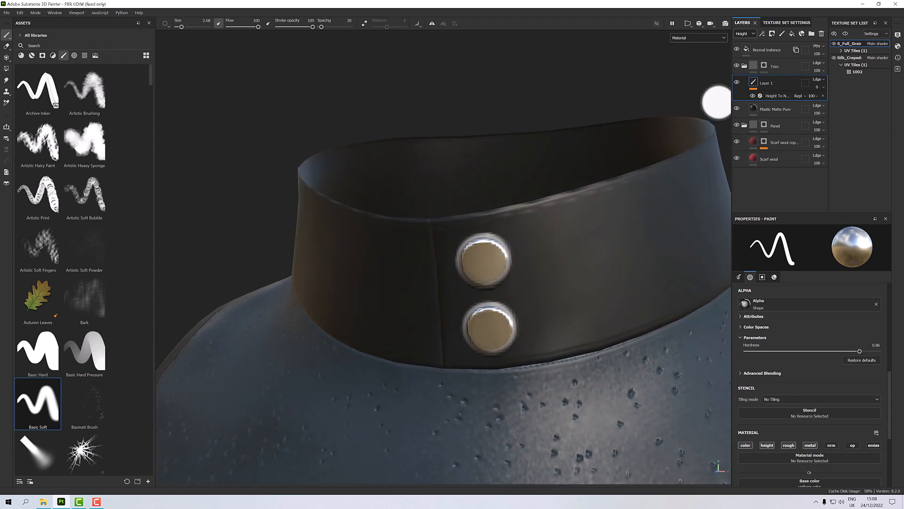
# Try a Drop Shadow filter on the stud paint layer with distance 0.23, size 0.56 and spread 0.11
pyautogui.rightClick(750, 84)
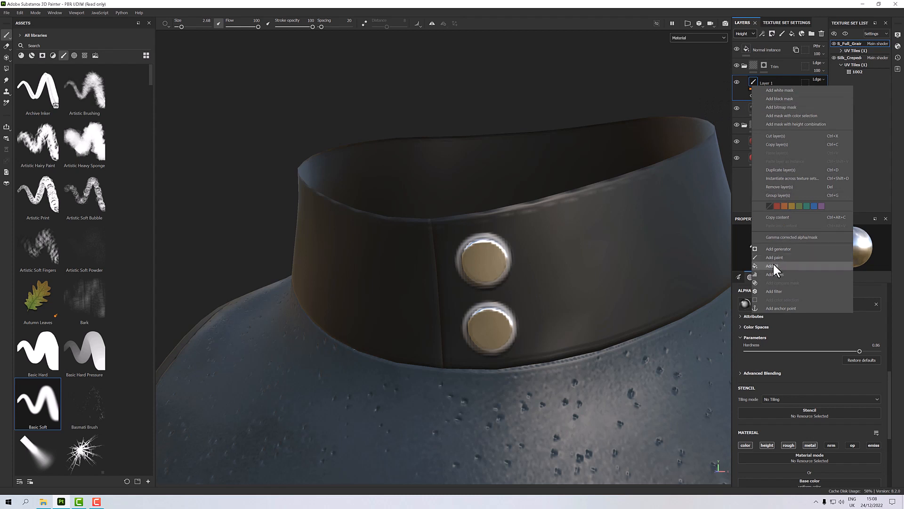
pyautogui.click(778, 288)
pyautogui.click(787, 255)
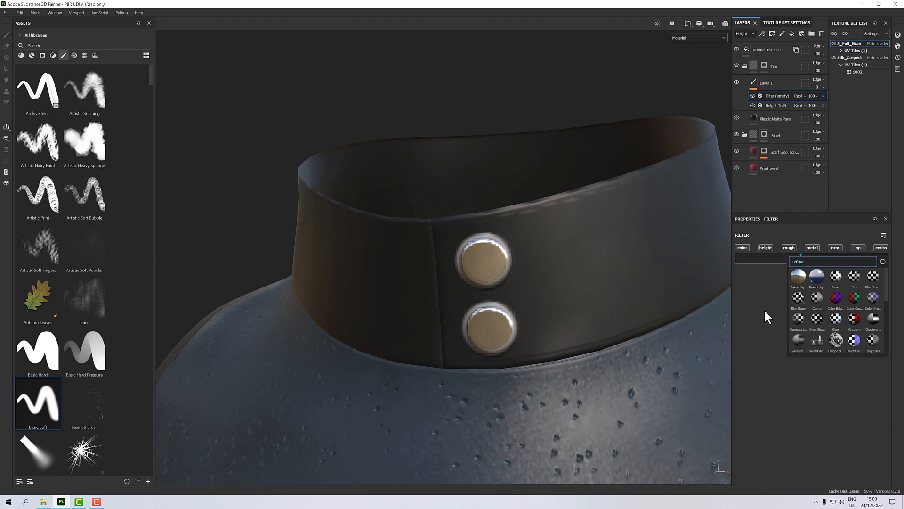
pyautogui.click(818, 316)
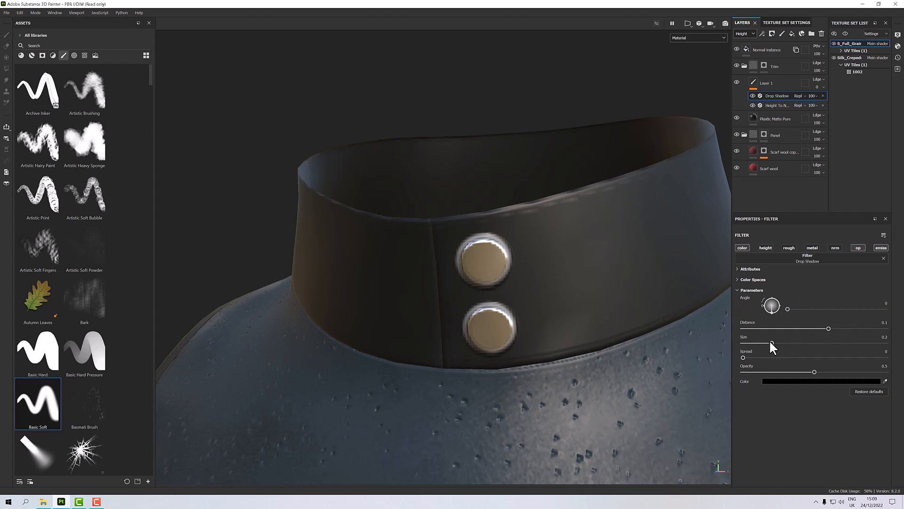
pyautogui.moveTo(743, 358); pyautogui.dragTo(772, 342)
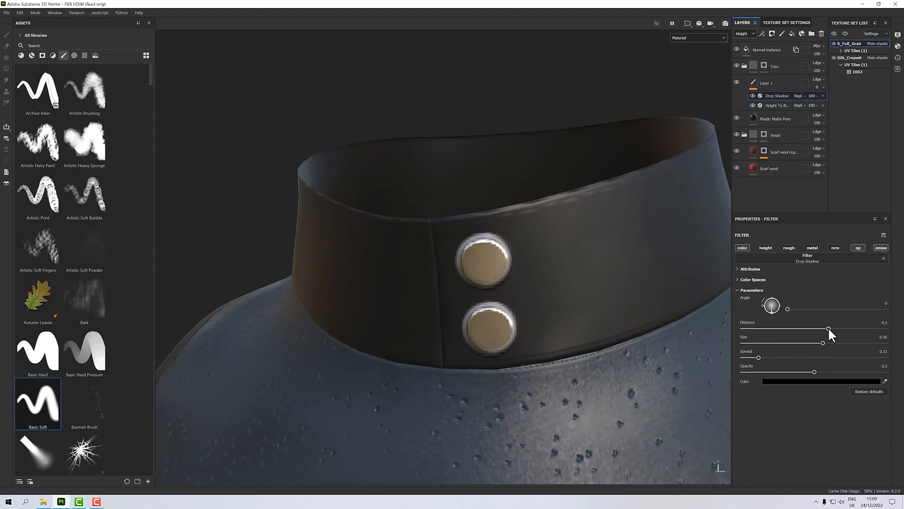
pyautogui.moveTo(829, 328); pyautogui.dragTo(850, 328)
pyautogui.keyDown('alt'); pyautogui.moveTo(557, 309); pyautogui.dragTo(584, 224); pyautogui.keyUp('alt')
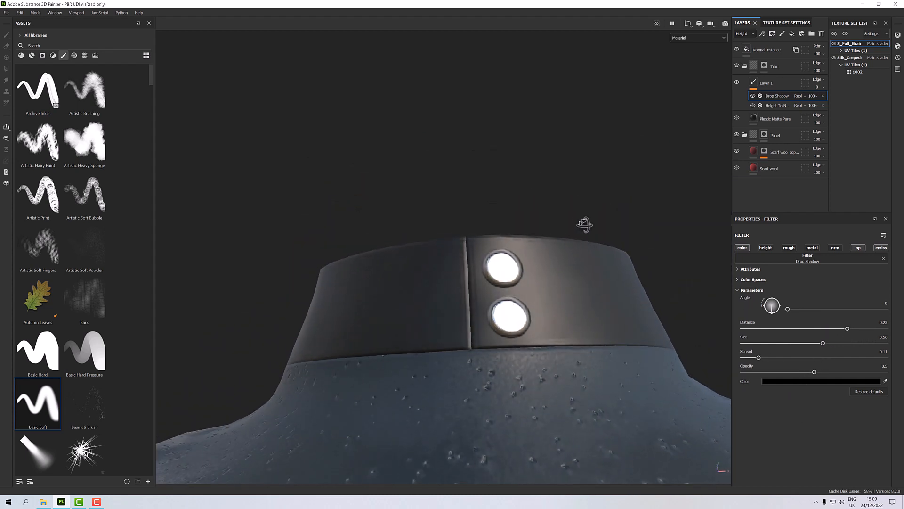
pyautogui.scroll(6, 546, 287)
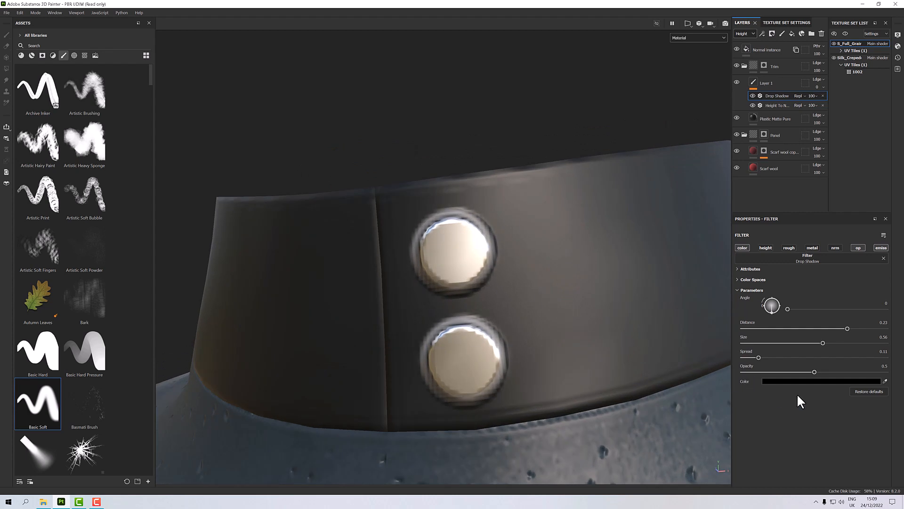
pyautogui.scroll(3, 462, 310)
pyautogui.scroll(-3, 462, 312)
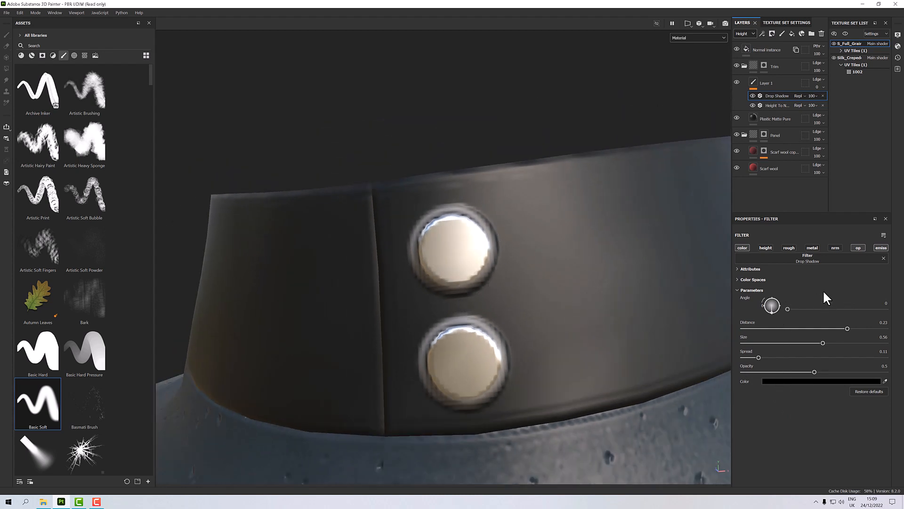
# Remove the Drop Shadow filter from the stud paint layer
pyautogui.click(768, 106)
pyautogui.click(774, 96)
pyautogui.click(823, 95)
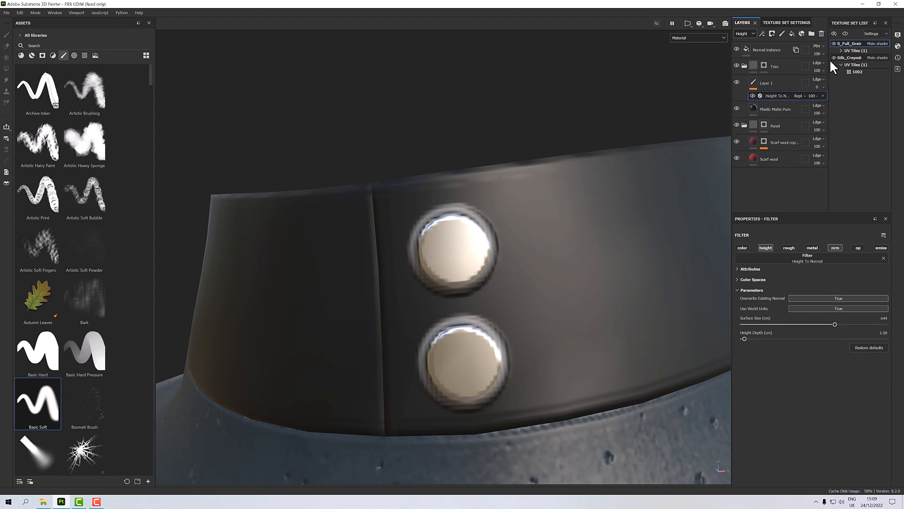
# Try adding a fill effect to the stud paint layer and delete it
pyautogui.click(766, 80)
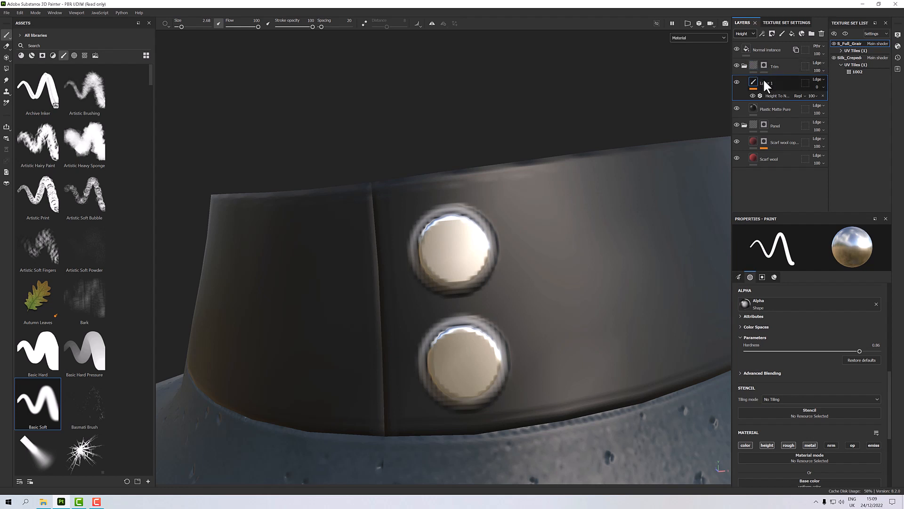
pyautogui.rightClick(763, 78)
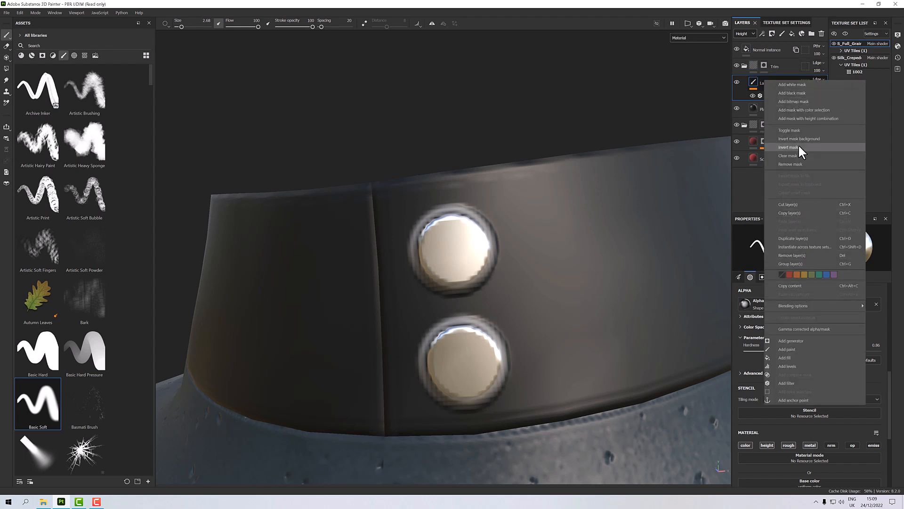
pyautogui.click(796, 357)
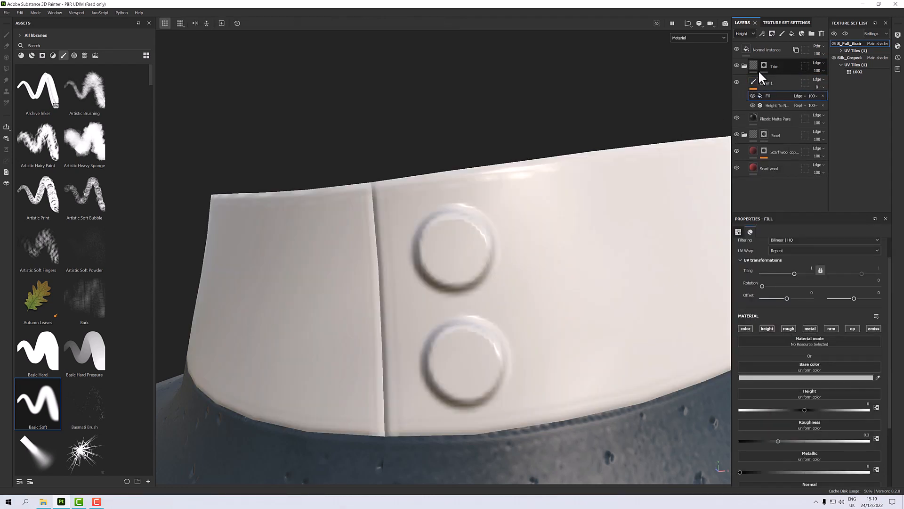
pyautogui.press('Delete')
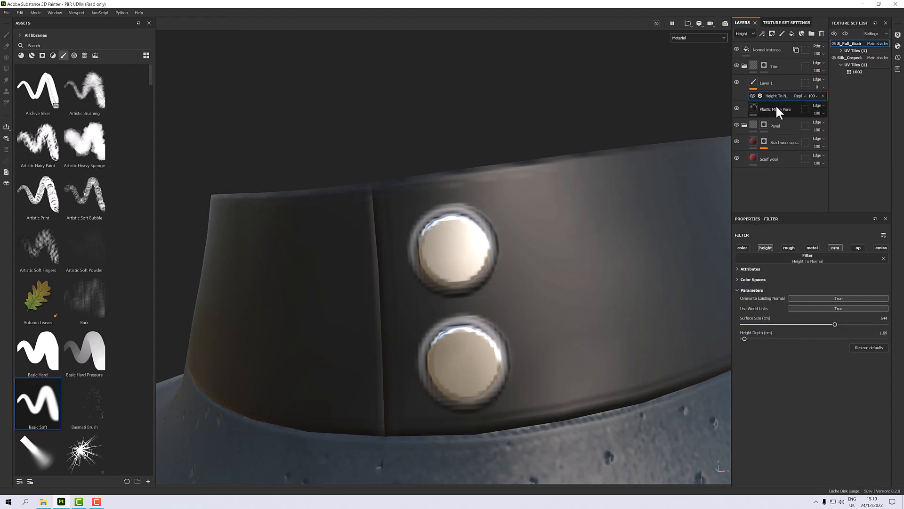
# Add a fill layer above the stud paint layer and give it a black mask
pyautogui.click(774, 81)
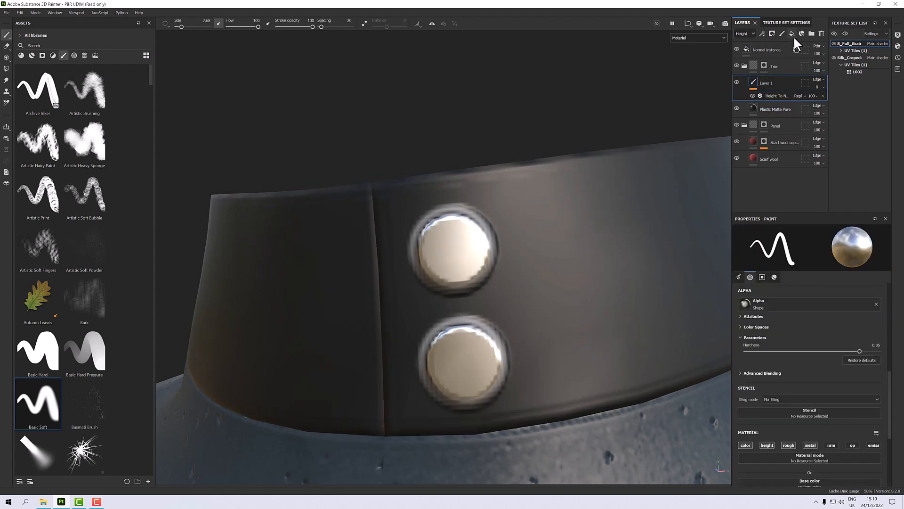
pyautogui.click(791, 33)
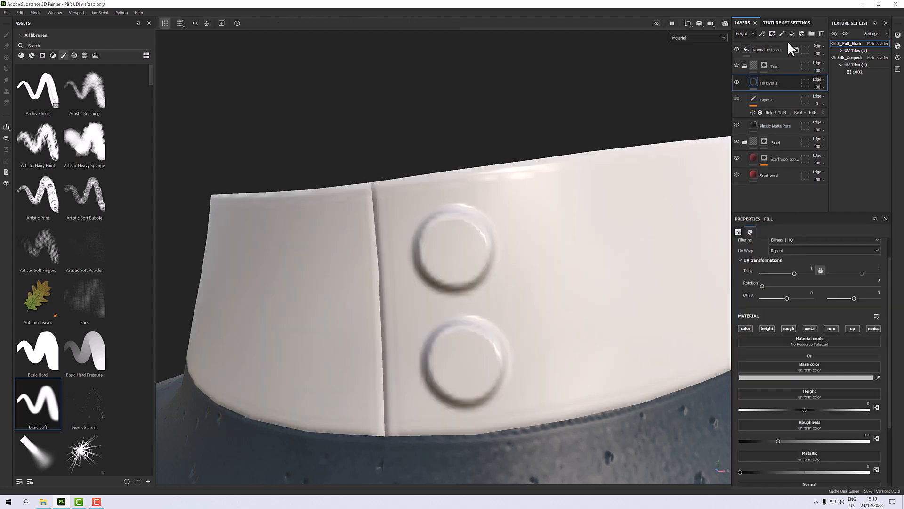
pyautogui.rightClick(747, 80)
pyautogui.click(778, 90)
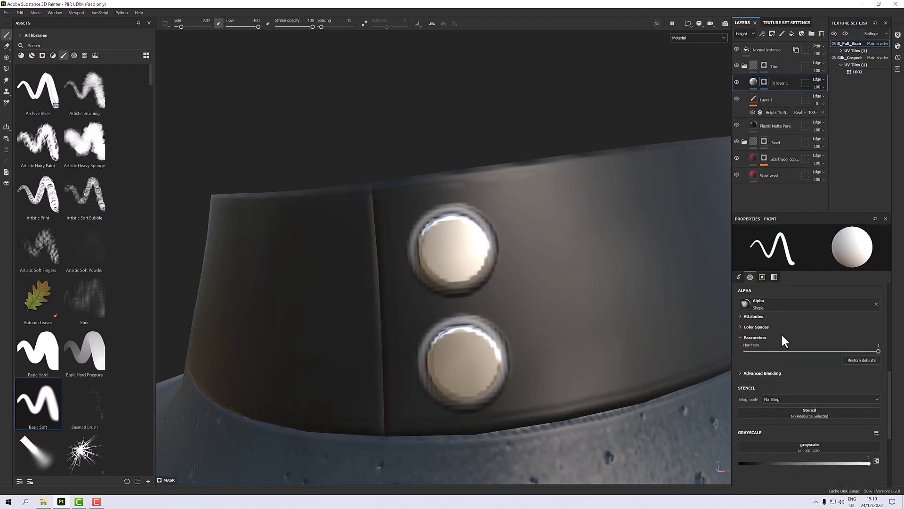
# Add a Dirt generator to the new fill layer's mask
pyautogui.rightClick(764, 85)
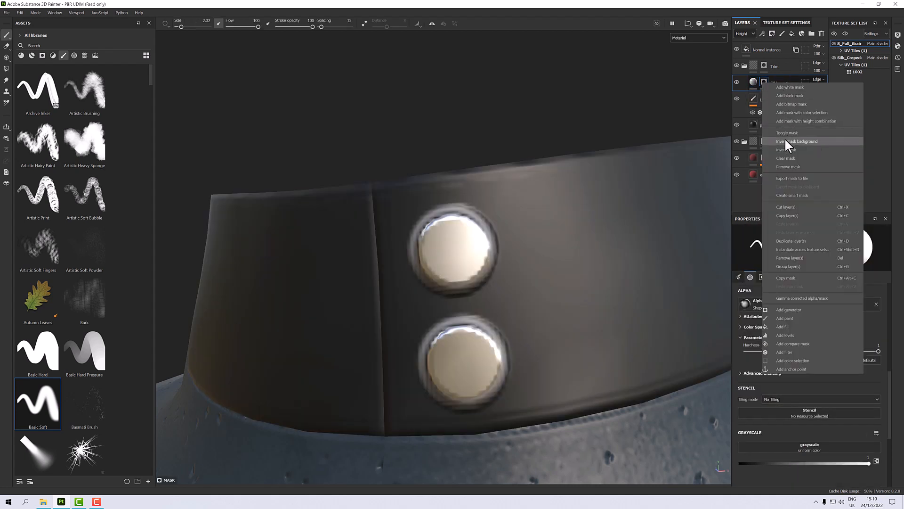
pyautogui.click(801, 309)
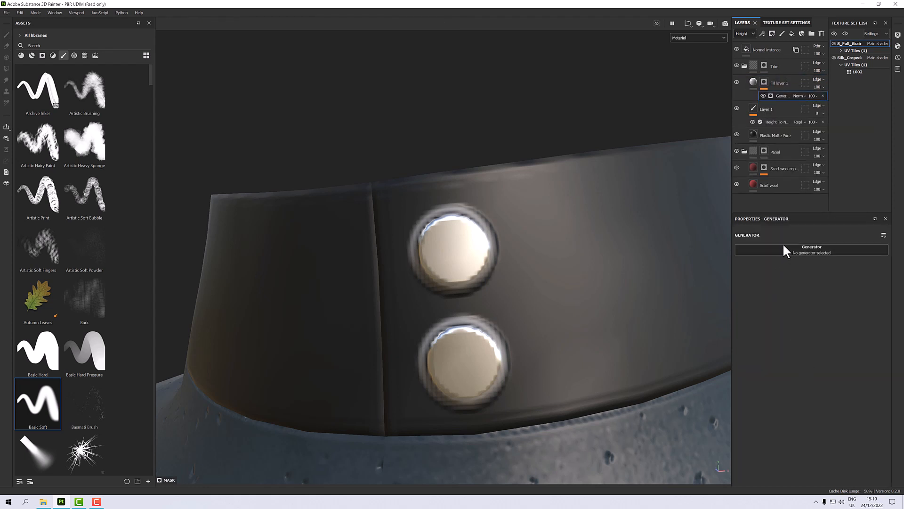
pyautogui.click(783, 248)
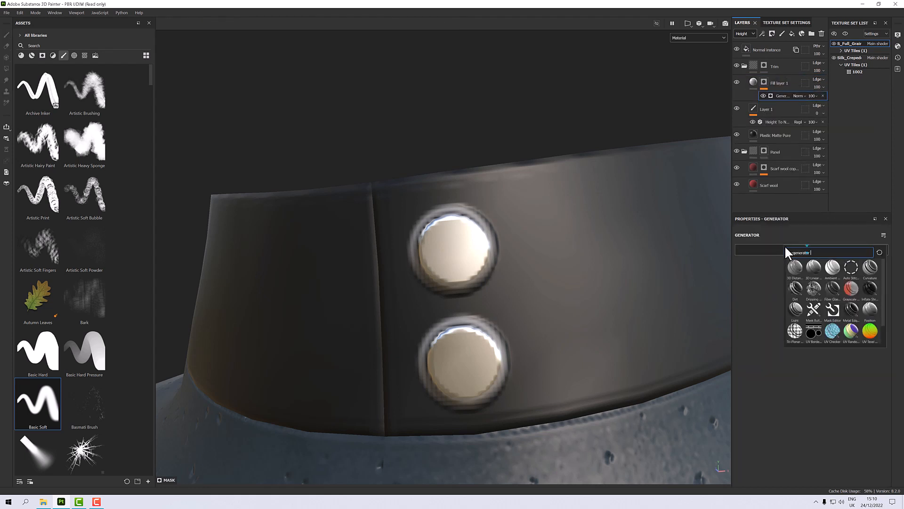
pyautogui.click(796, 289)
# Set the Dirt generator's grunge scale to 1 and grunge amount to 0.27, checking the pattern around the collar
pyautogui.scroll(-5, 626, 286)
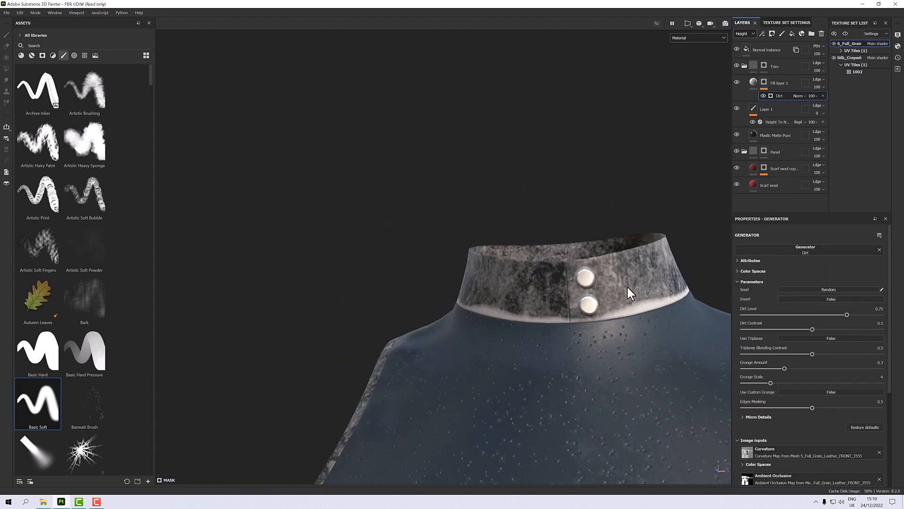
pyautogui.scroll(5, 626, 285)
pyautogui.keyDown('alt'); pyautogui.moveTo(628, 286); pyautogui.dragTo(681, 344); pyautogui.keyUp('alt')
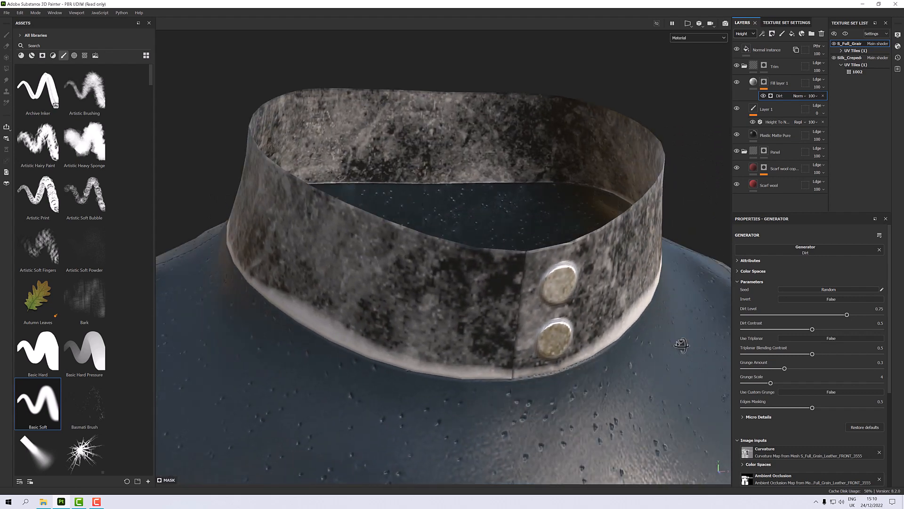
pyautogui.scroll(-5, 627, 310)
pyautogui.keyDown('alt'); pyautogui.moveTo(627, 309); pyautogui.dragTo(542, 301); pyautogui.keyUp('alt')
pyautogui.scroll(6, 580, 308)
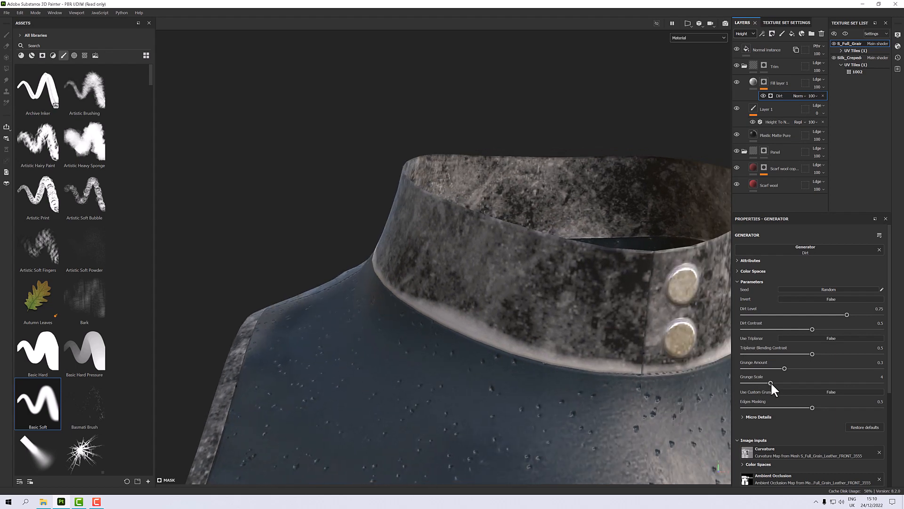
pyautogui.moveTo(771, 382); pyautogui.dragTo(741, 384)
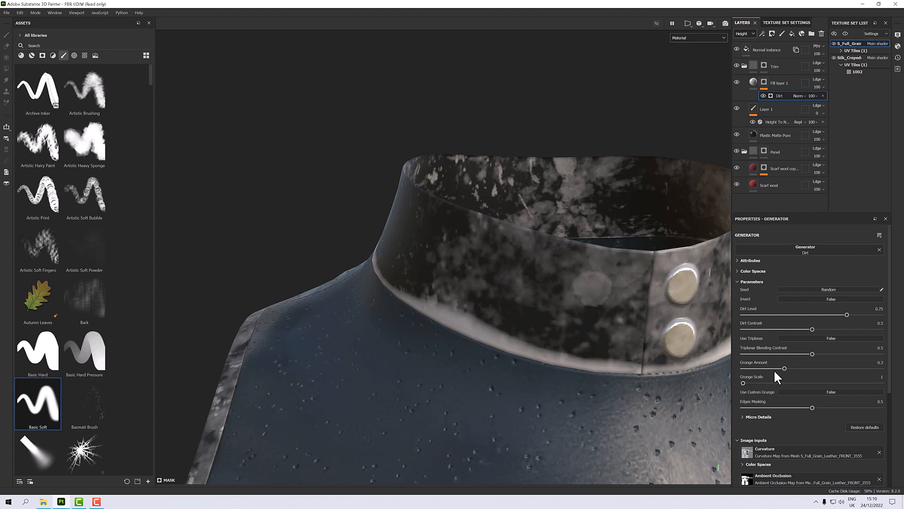
pyautogui.moveTo(782, 366); pyautogui.dragTo(780, 368)
pyautogui.scroll(-5, 640, 343)
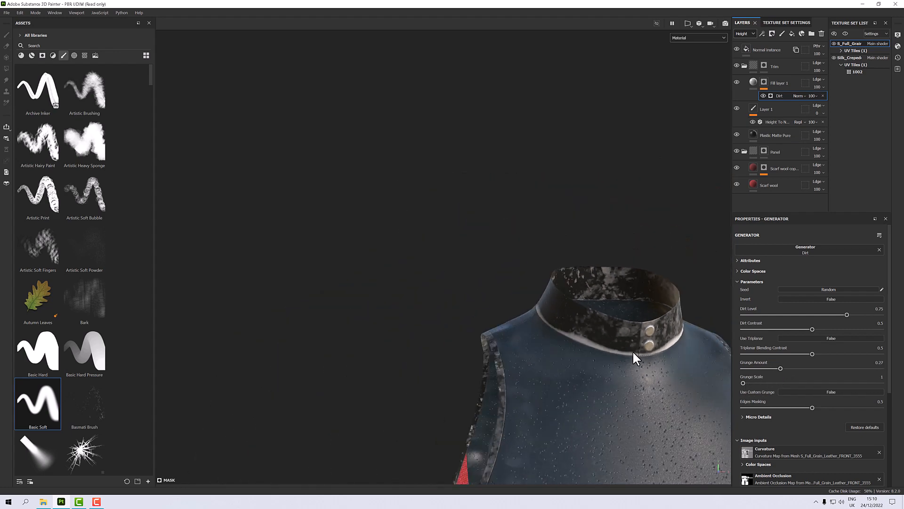
pyautogui.scroll(5, 646, 336)
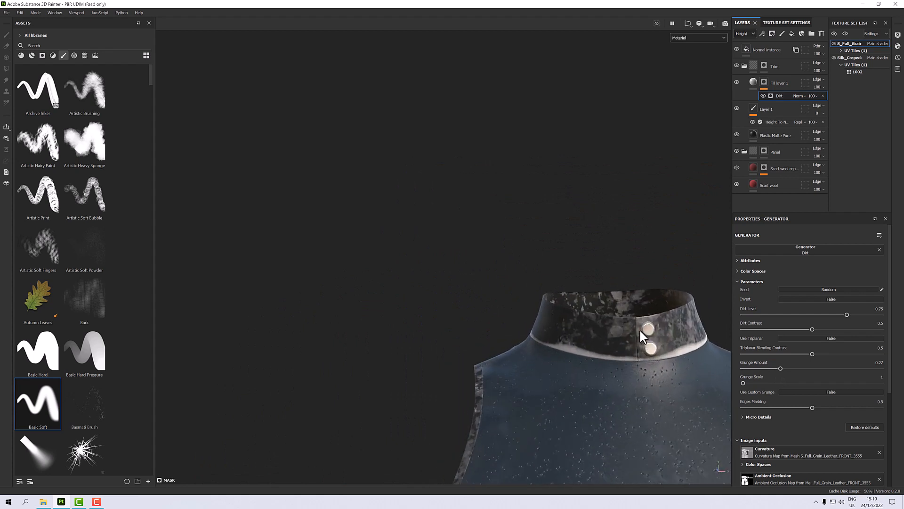
# Limit the dirt fill layer to the roughness channel and set its roughness to about 0.65
pyautogui.click(757, 81)
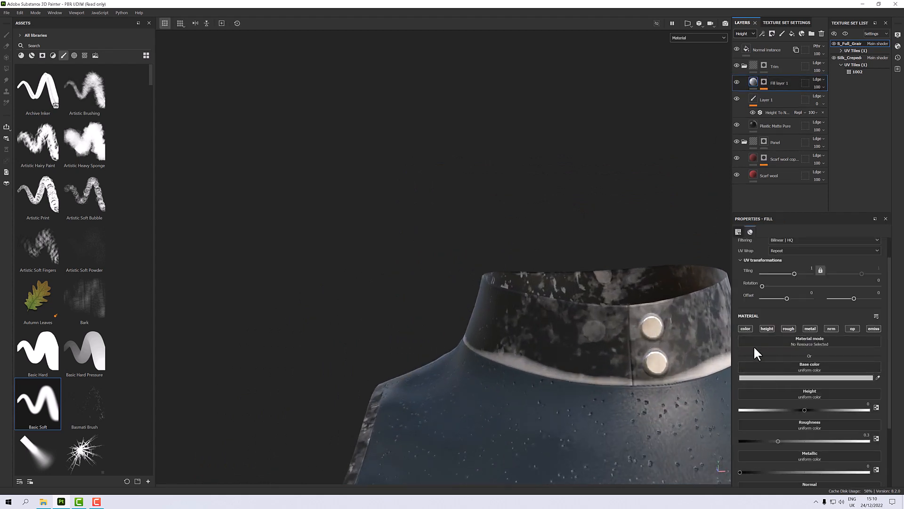
pyautogui.click(786, 328)
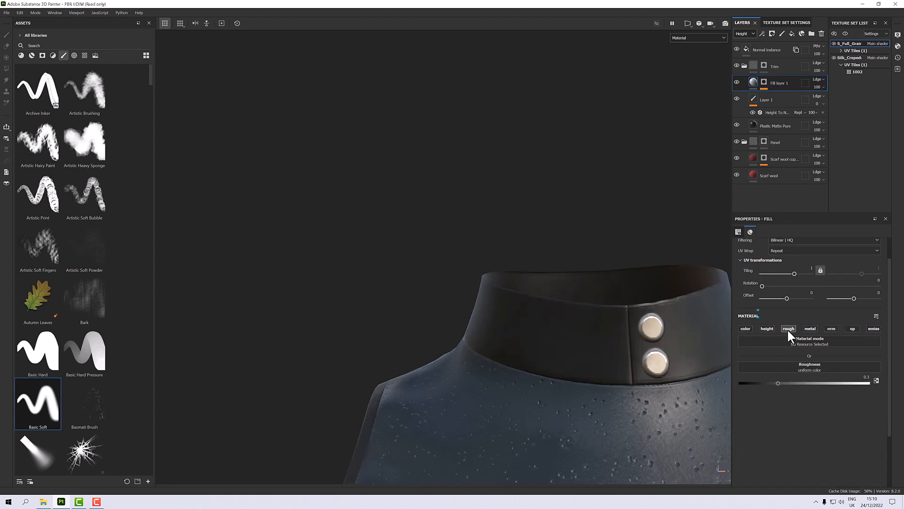
pyautogui.click(778, 382)
pyautogui.moveTo(793, 383); pyautogui.dragTo(824, 383)
pyautogui.keyDown('alt'); pyautogui.moveTo(693, 377); pyautogui.dragTo(581, 350); pyautogui.keyUp('alt')
pyautogui.scroll(5, 650, 352)
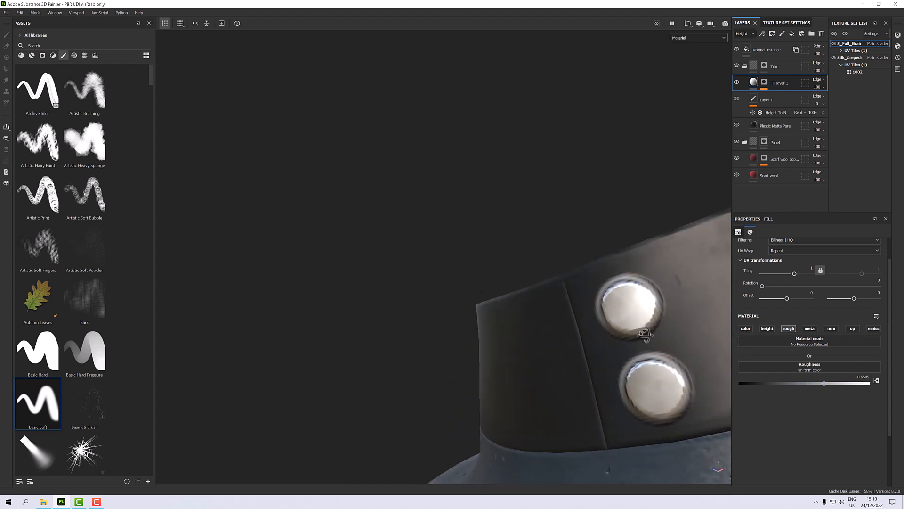
# Add an anchor point to the stud paint layer and assign it to the Dirt generator's Micro Normal input
pyautogui.rightClick(754, 97)
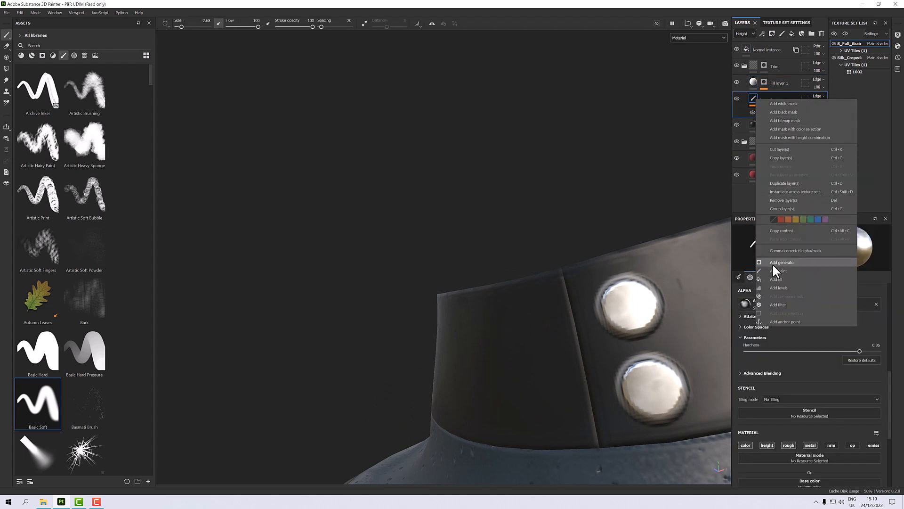
pyautogui.click(781, 322)
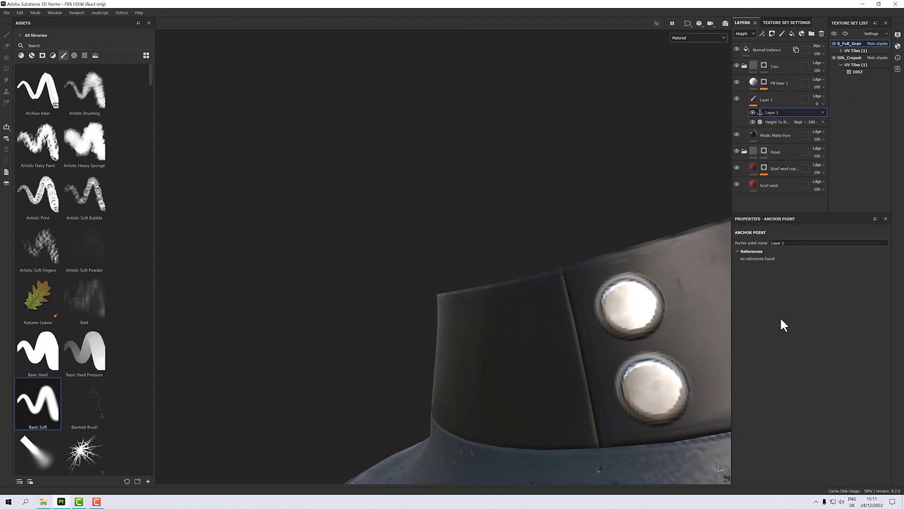
pyautogui.click(764, 83)
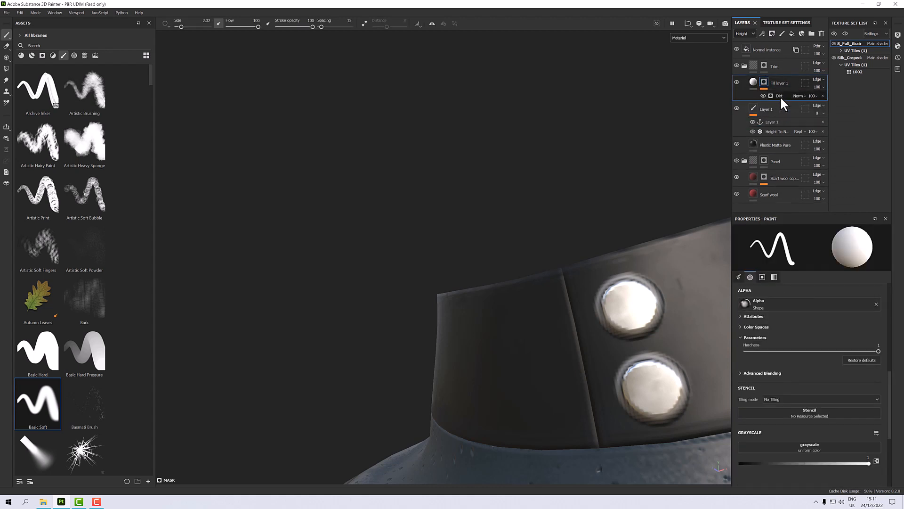
pyautogui.click(780, 96)
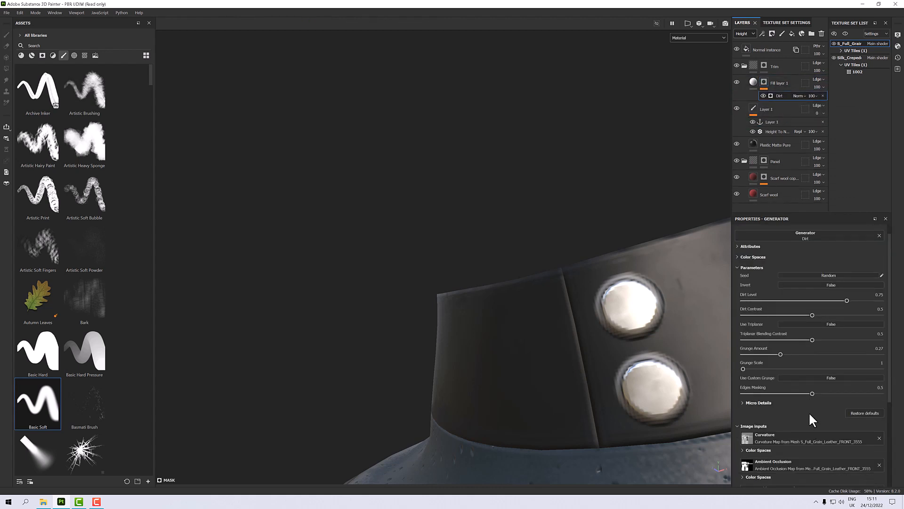
pyautogui.scroll(-3, 787, 378)
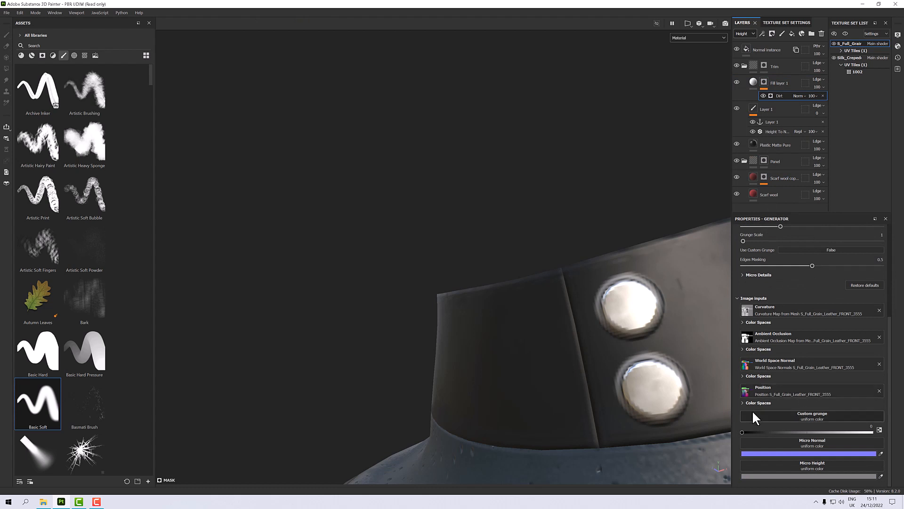
pyautogui.click(813, 443)
pyautogui.click(851, 340)
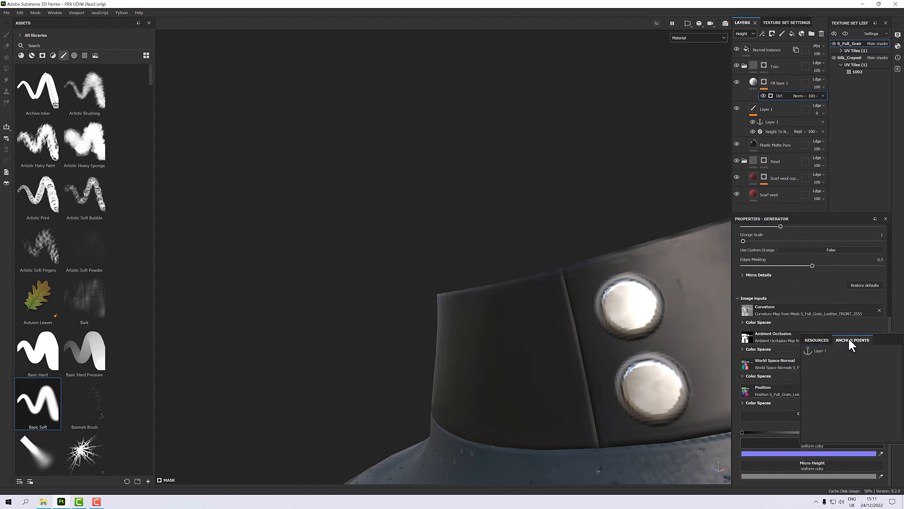
pyautogui.click(817, 350)
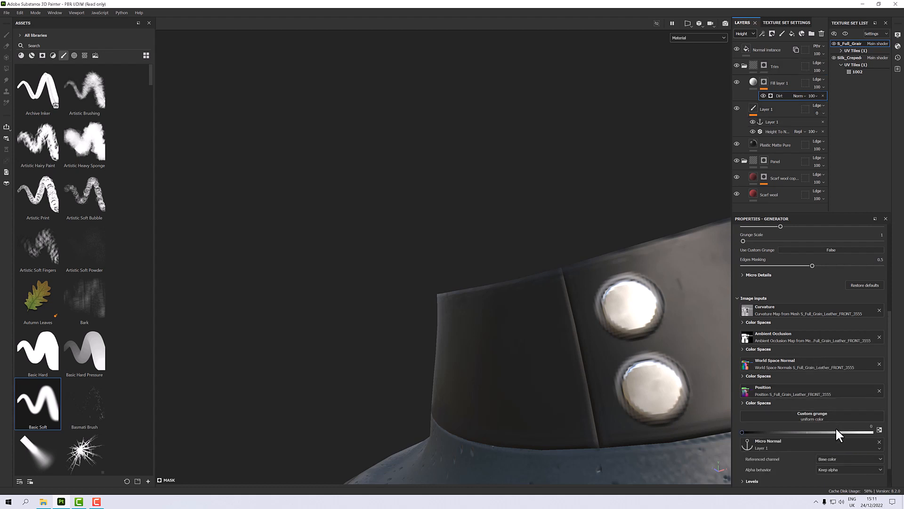
# Set the Micro Normal input's referenced channel to Normal and enable Micro Normal in the Dirt generator's micro details
pyautogui.scroll(-1, 836, 433)
pyautogui.click(835, 445)
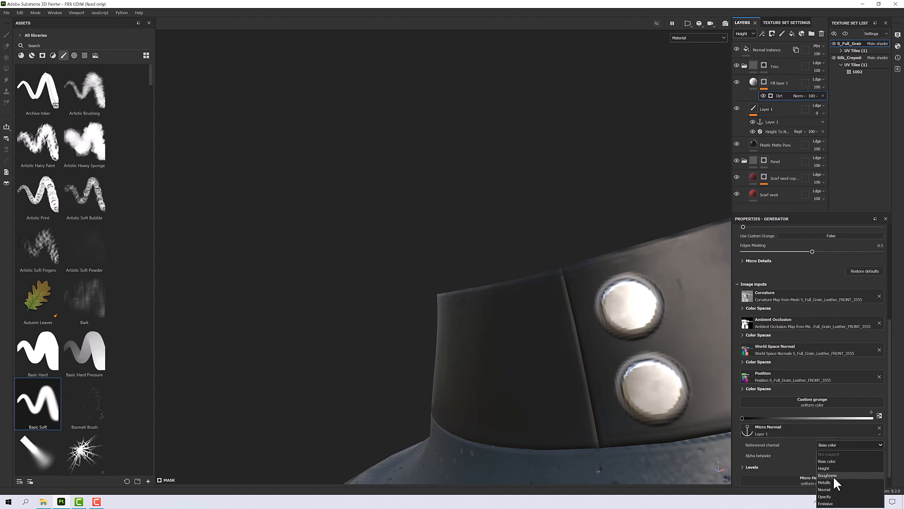
pyautogui.click(830, 487)
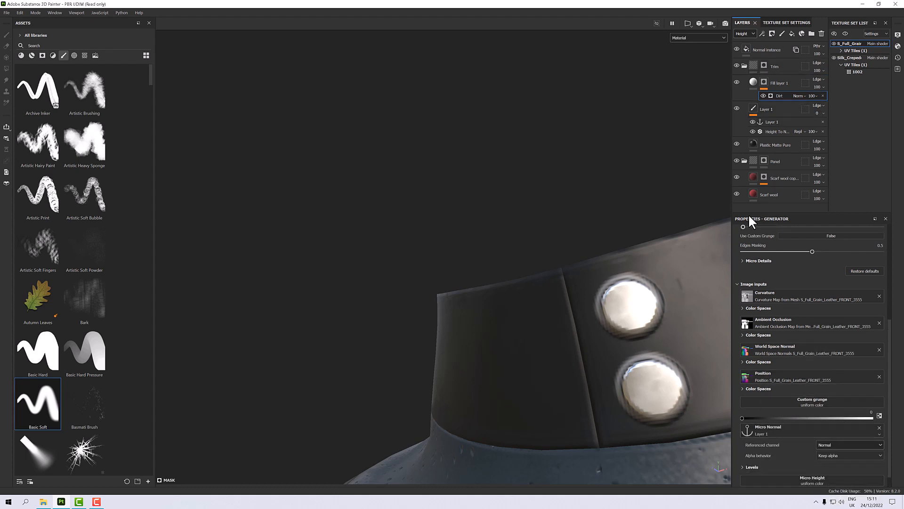
pyautogui.scroll(2, 776, 297)
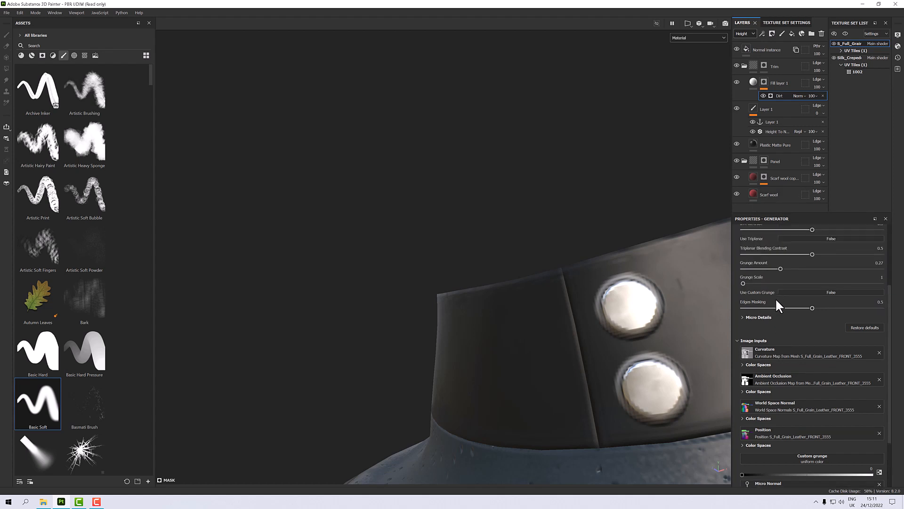
pyautogui.click(743, 317)
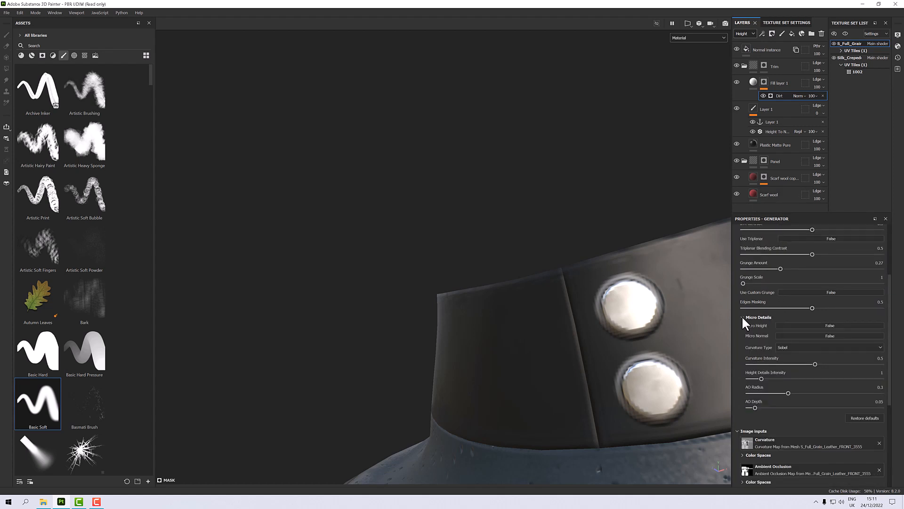
pyautogui.click(796, 335)
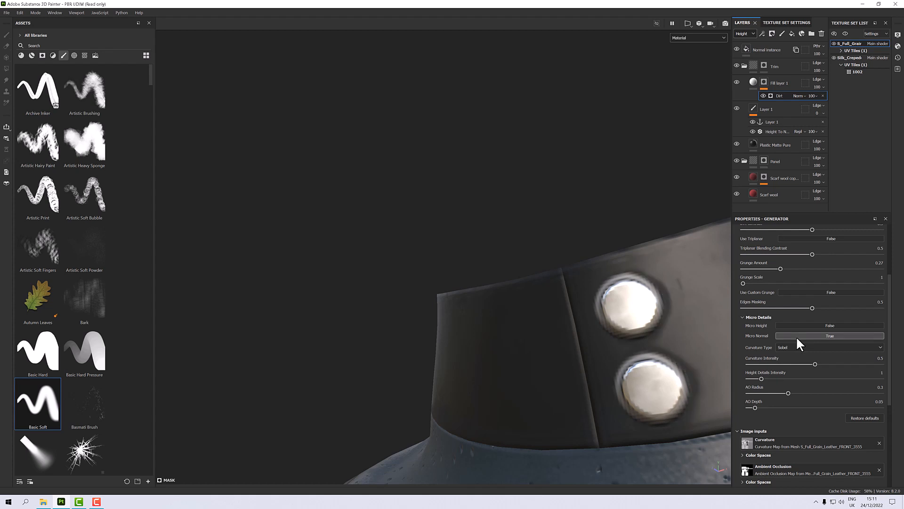
# Adjust the dirt around the collar studs by setting the generator's AO radius to 0.68 and AO depth to 0.16
pyautogui.moveTo(703, 358)
pyautogui.keyDown('alt'); pyautogui.mouseDown()
pyautogui.moveTo(743, 316)
pyautogui.moveTo(689, 360)
pyautogui.mouseUp(); pyautogui.keyUp('alt')
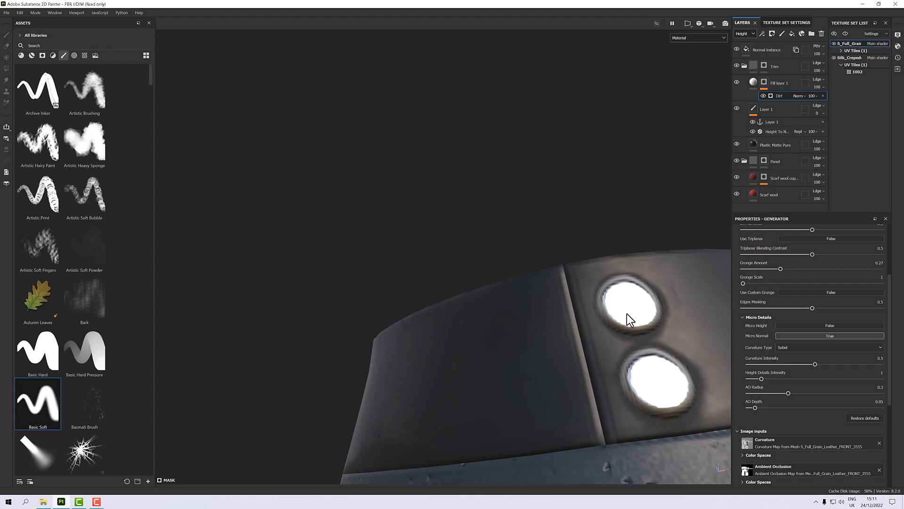
pyautogui.scroll(3, 643, 316)
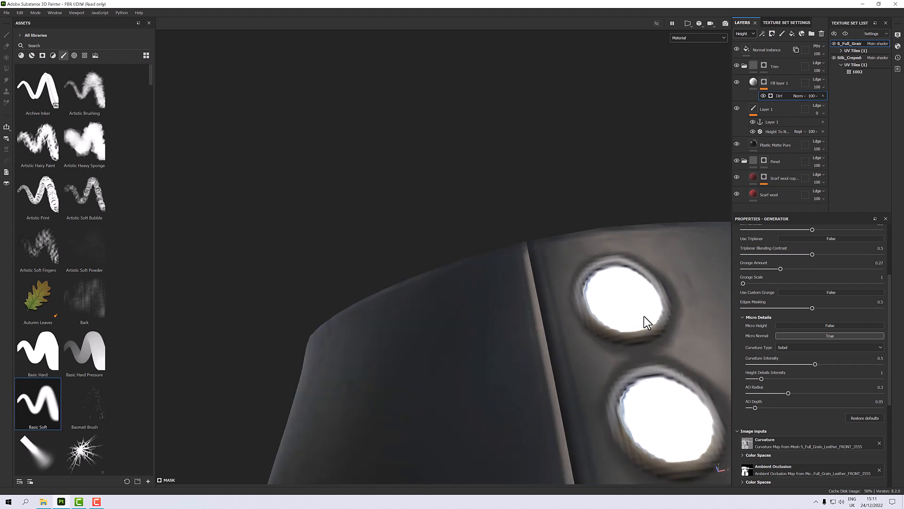
pyautogui.moveTo(643, 316)
pyautogui.keyDown('alt'); pyautogui.mouseDown()
pyautogui.moveTo(573, 355)
pyautogui.moveTo(641, 400)
pyautogui.moveTo(687, 337)
pyautogui.moveTo(649, 324)
pyautogui.mouseUp(); pyautogui.keyUp('alt')
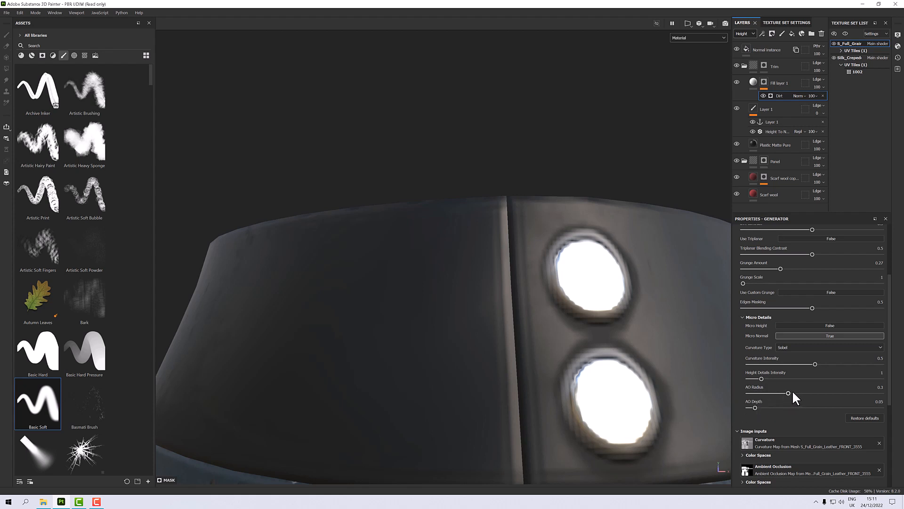
pyautogui.moveTo(791, 393); pyautogui.dragTo(862, 393)
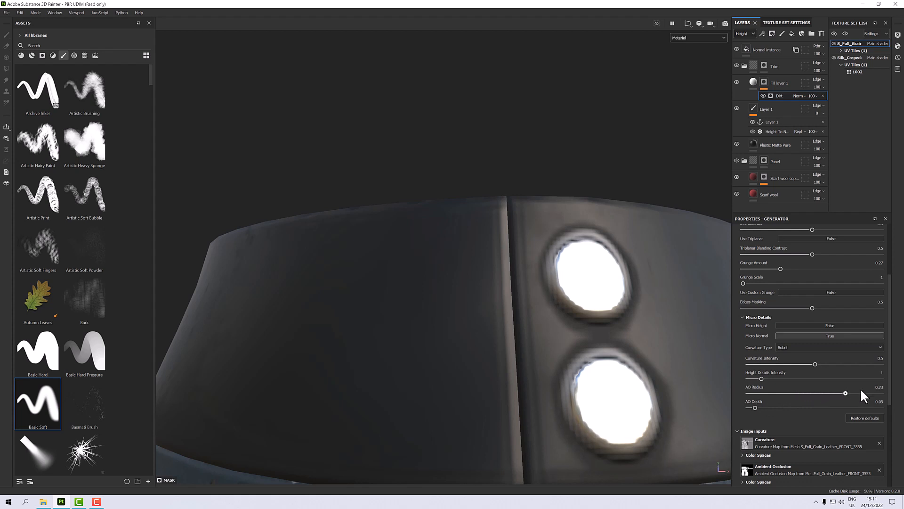
pyautogui.moveTo(807, 391); pyautogui.dragTo(804, 393)
pyautogui.moveTo(753, 408); pyautogui.dragTo(785, 407)
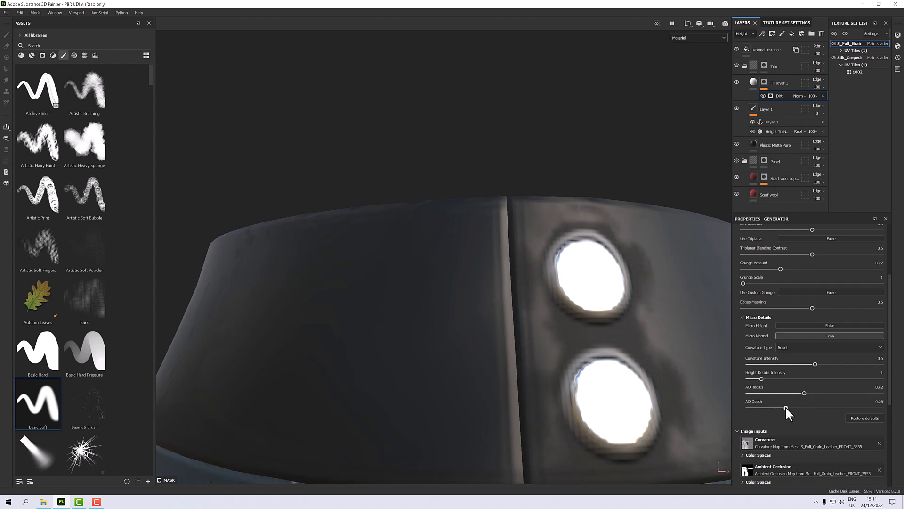
pyautogui.scroll(-3, 665, 377)
pyautogui.keyDown('alt'); pyautogui.moveTo(665, 378); pyautogui.dragTo(636, 400); pyautogui.keyUp('alt')
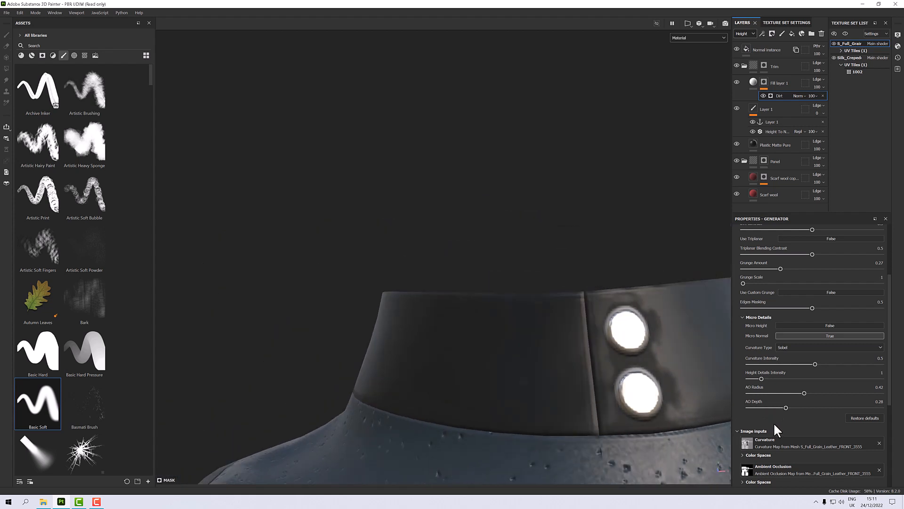
pyautogui.moveTo(786, 407)
pyautogui.mouseDown()
pyautogui.moveTo(771, 408)
pyautogui.moveTo(863, 393)
pyautogui.mouseUp()
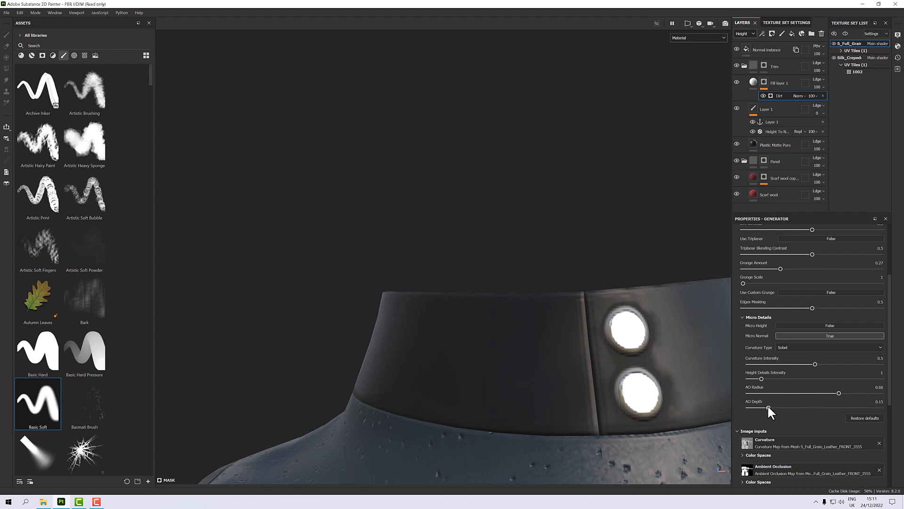
pyautogui.moveTo(769, 405)
pyautogui.mouseDown()
pyautogui.moveTo(800, 405)
pyautogui.moveTo(767, 404)
pyautogui.mouseUp()
# Examine the whole textured dress from the front and side, including the collar studs and red side panels
pyautogui.scroll(-6, 633, 369)
pyautogui.keyDown('alt'); pyautogui.moveTo(591, 384); pyautogui.dragTo(569, 390); pyautogui.keyUp('alt')
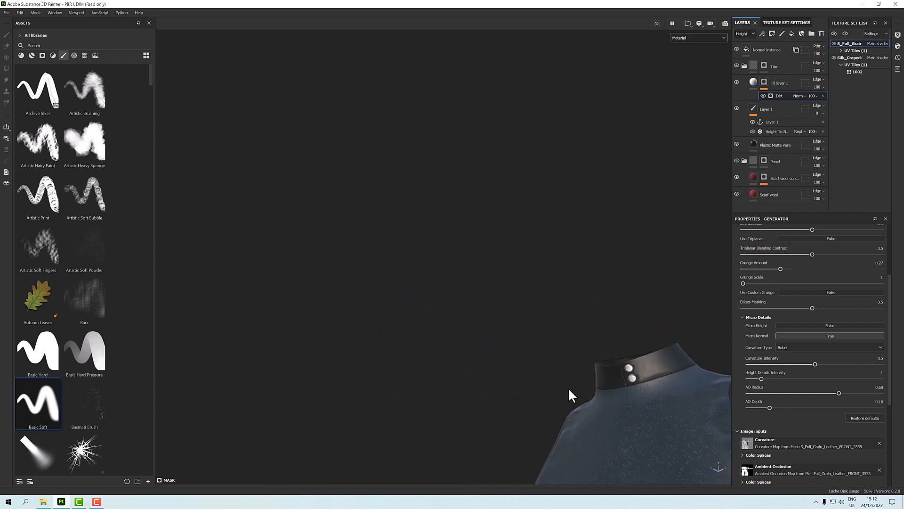
pyautogui.keyDown('alt'); pyautogui.moveTo(569, 390); pyautogui.dragTo(438, 235, button='middle'); pyautogui.keyUp('alt')
pyautogui.scroll(-5, 440, 245)
pyautogui.keyDown('alt'); pyautogui.moveTo(442, 257); pyautogui.dragTo(475, 303); pyautogui.keyUp('alt')
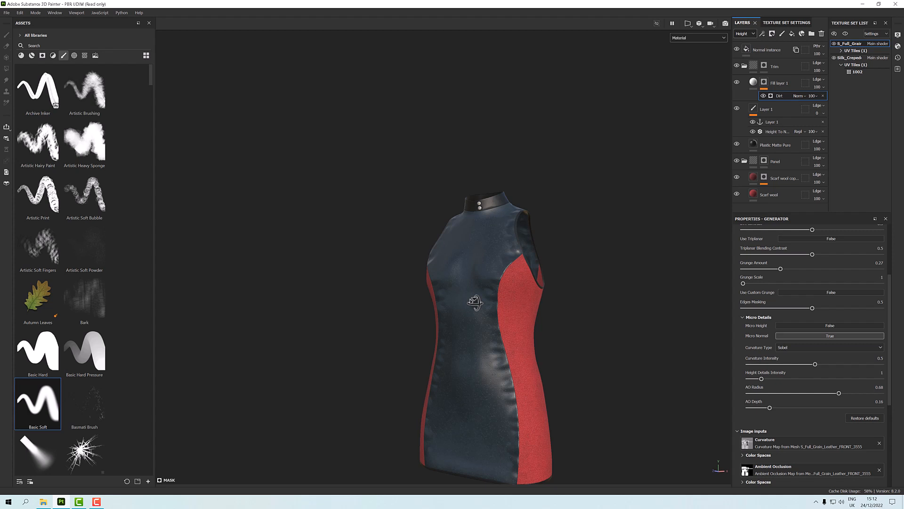
pyautogui.keyDown('alt'); pyautogui.moveTo(476, 307); pyautogui.dragTo(543, 317); pyautogui.keyUp('alt')
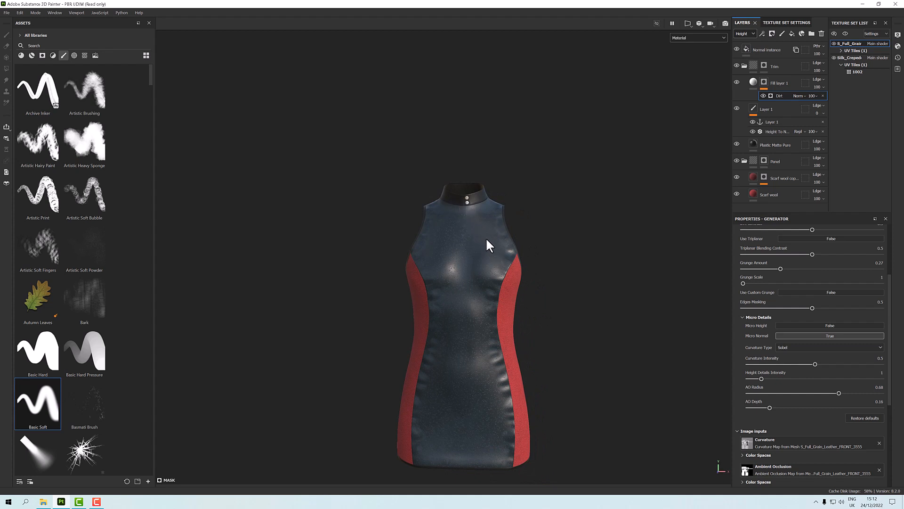
pyautogui.keyDown('alt'); pyautogui.moveTo(575, 292); pyautogui.dragTo(567, 259); pyautogui.keyUp('alt')
pyautogui.keyDown('alt'); pyautogui.moveTo(567, 259); pyautogui.dragTo(559, 218, button='middle'); pyautogui.keyUp('alt')
pyautogui.scroll(2, 559, 219)
pyautogui.keyDown('alt'); pyautogui.moveTo(560, 220); pyautogui.dragTo(571, 246); pyautogui.keyUp('alt')
pyautogui.keyDown('alt'); pyautogui.moveTo(572, 246); pyautogui.dragTo(567, 222, button='middle'); pyautogui.keyUp('alt')
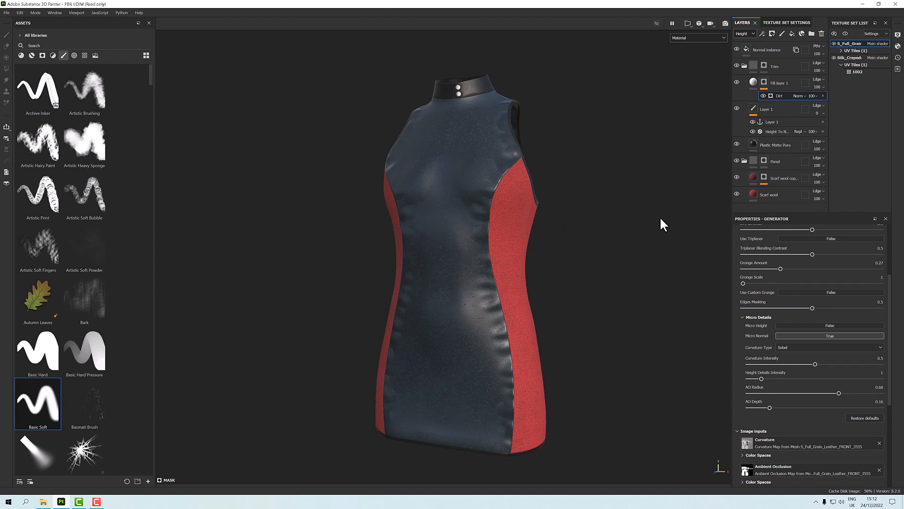
# Switch to the Iray rendering mode and set the environment map to Gdansk Shipyard Buildings
pyautogui.click(726, 24)
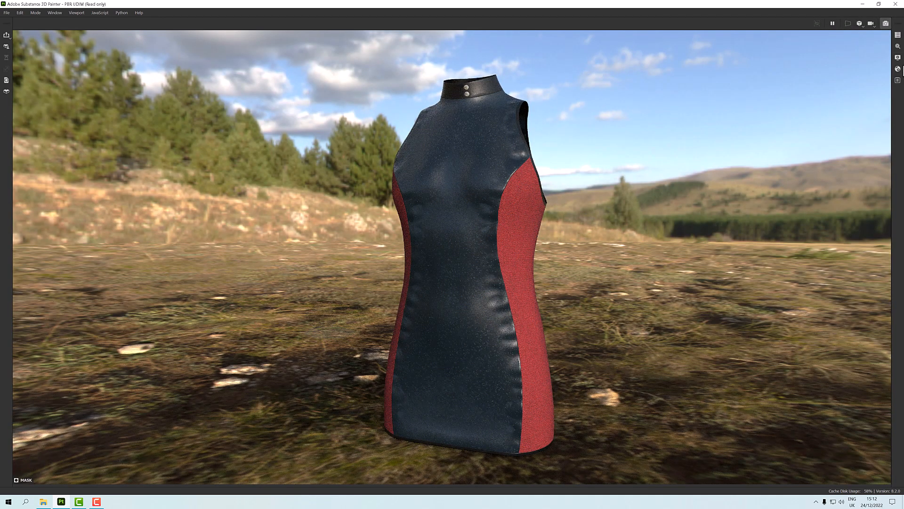
pyautogui.click(897, 57)
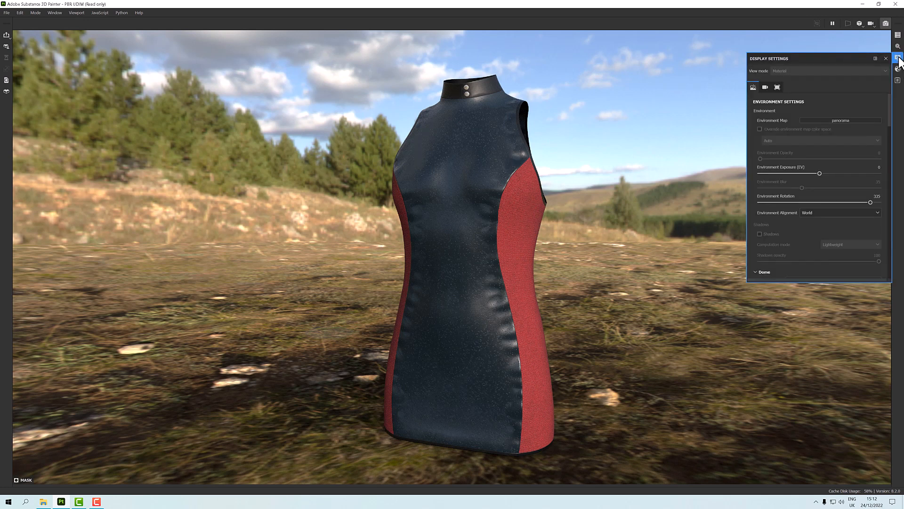
pyautogui.click(831, 120)
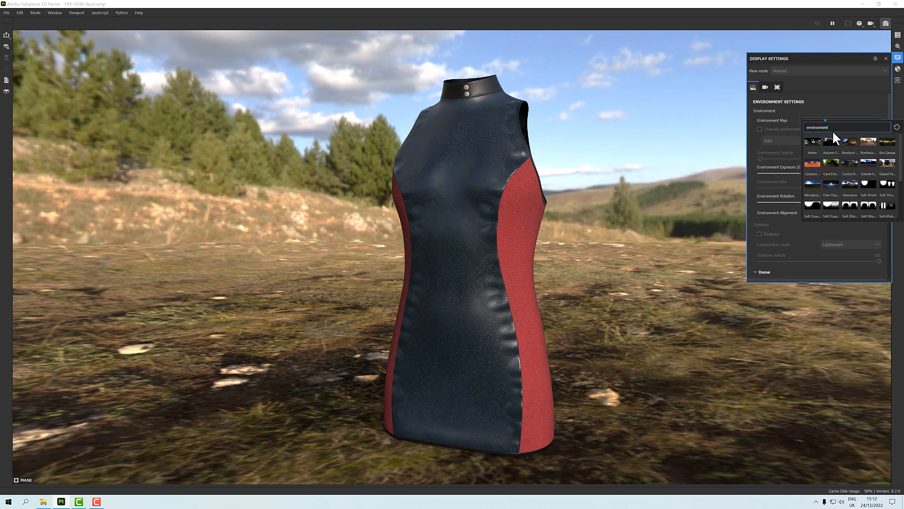
pyautogui.click(868, 165)
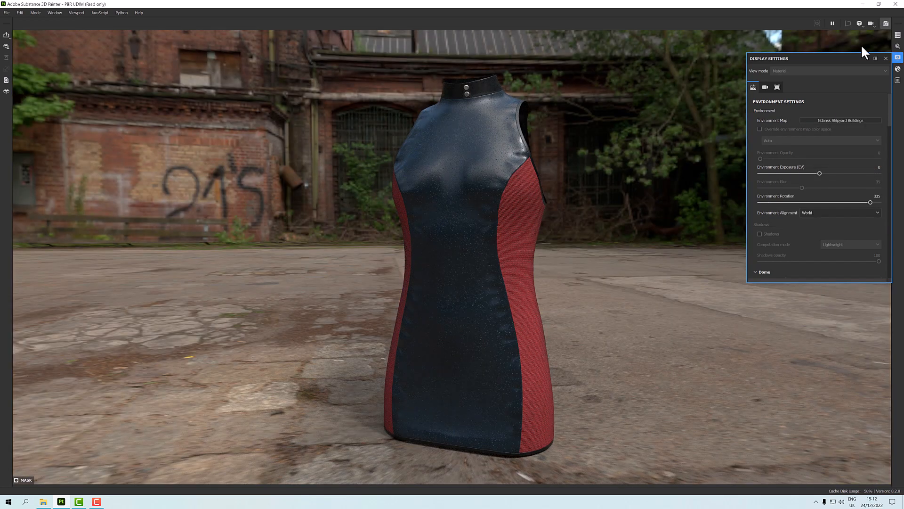
# Replace the rendered background with the dome's plain clear color and disable the ground
pyautogui.scroll(-4, 879, 104)
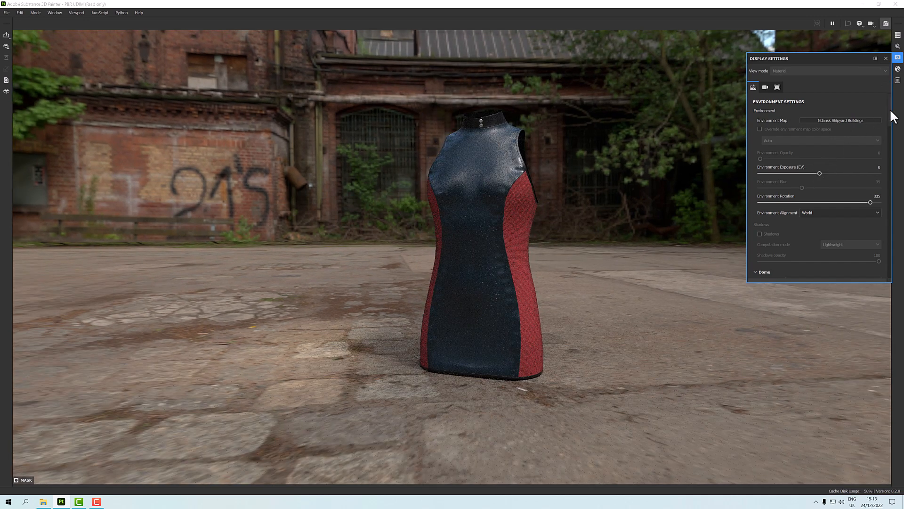
pyautogui.moveTo(890, 109); pyautogui.dragTo(883, 139)
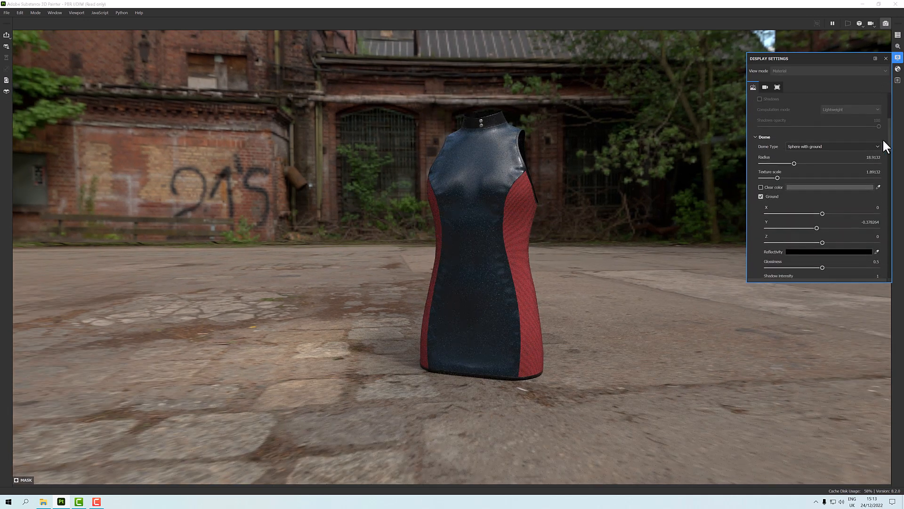
pyautogui.click(761, 187)
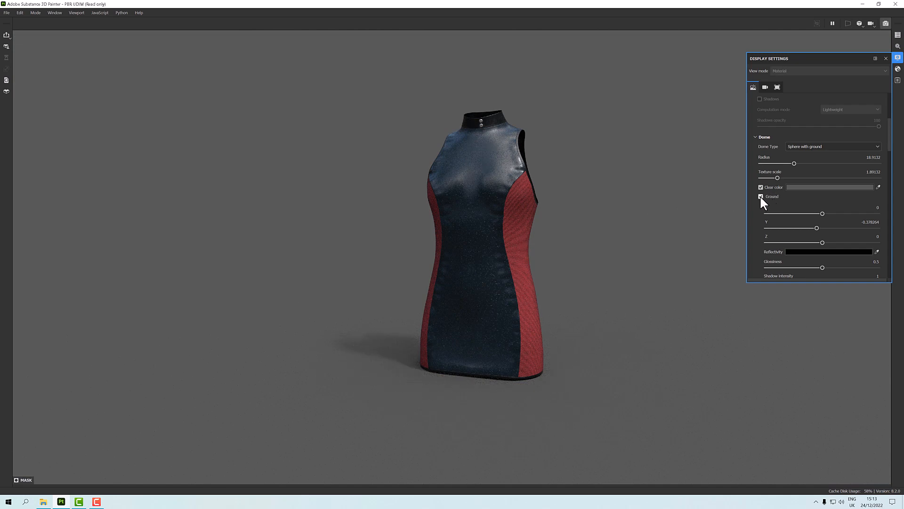
pyautogui.click(761, 196)
# Frame the dress at an angle in the render and rotate the environment lighting around it
pyautogui.press('f')
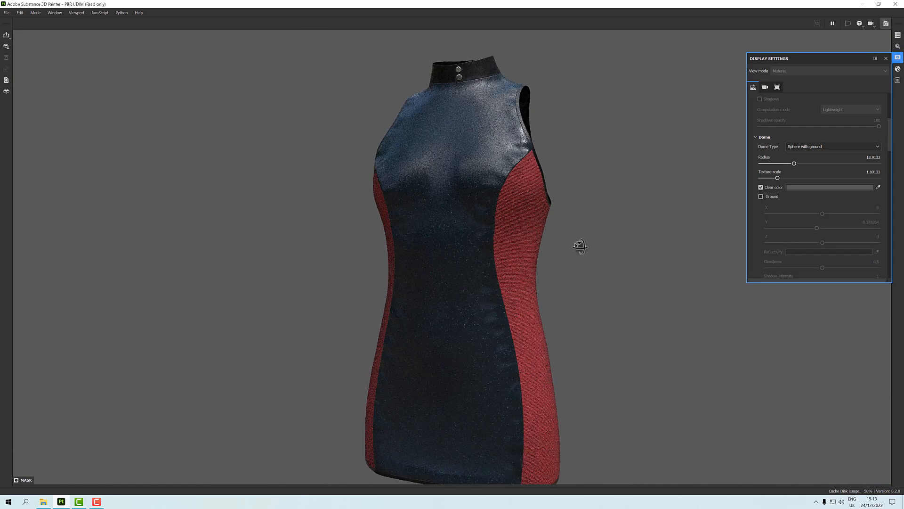
pyautogui.keyDown('alt'); pyautogui.moveTo(580, 246); pyautogui.dragTo(567, 245); pyautogui.keyUp('alt')
pyautogui.keyDown('alt'); pyautogui.moveTo(583, 236); pyautogui.dragTo(584, 224, button='middle'); pyautogui.keyUp('alt')
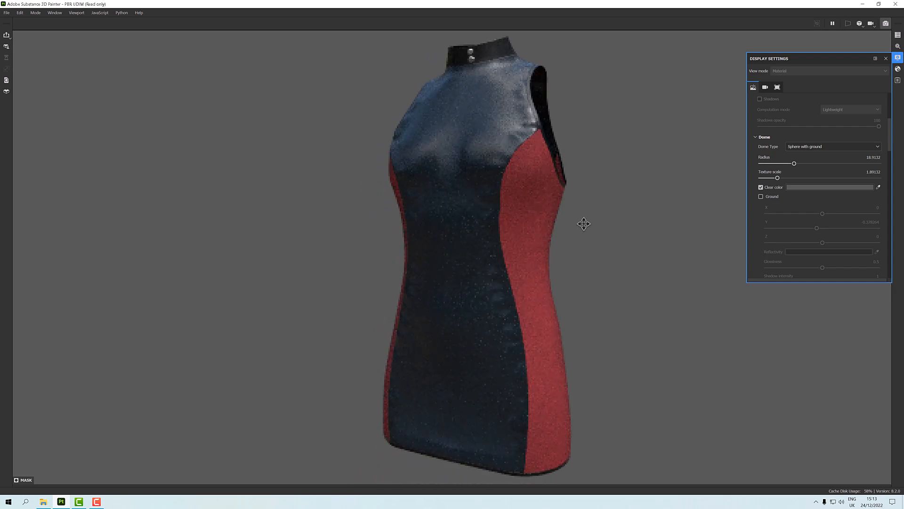
pyautogui.keyDown('shift'); pyautogui.moveTo(615, 226); pyautogui.dragTo(540, 239, button='right'); pyautogui.keyUp('shift')
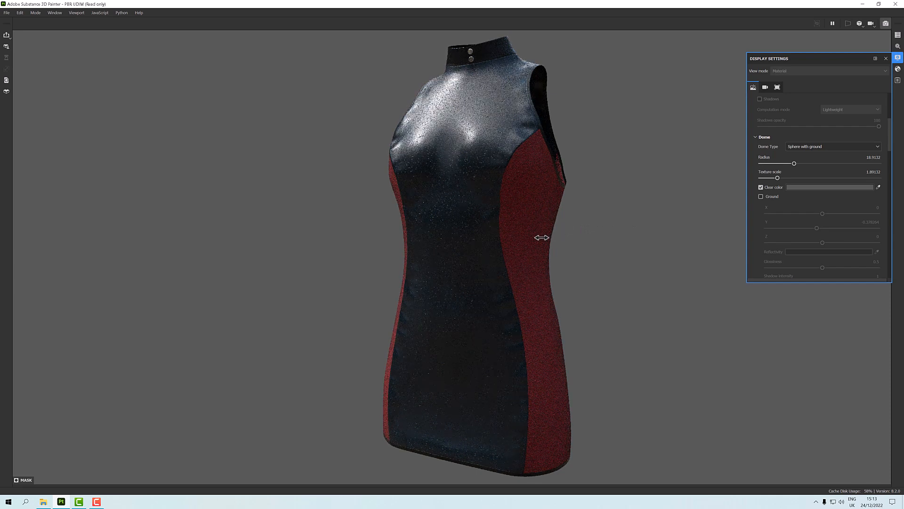
pyautogui.keyDown('alt'); pyautogui.moveTo(577, 232); pyautogui.dragTo(573, 261); pyautogui.keyUp('alt')
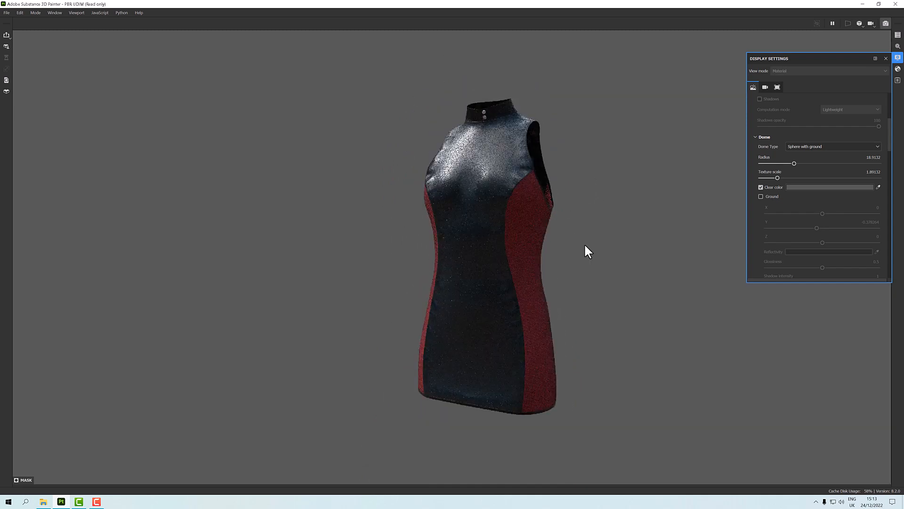
pyautogui.scroll(2, 585, 244)
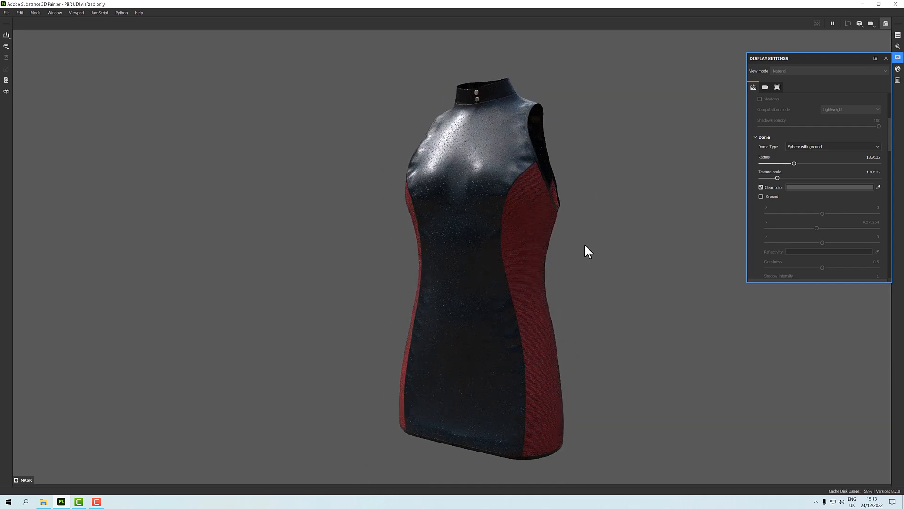